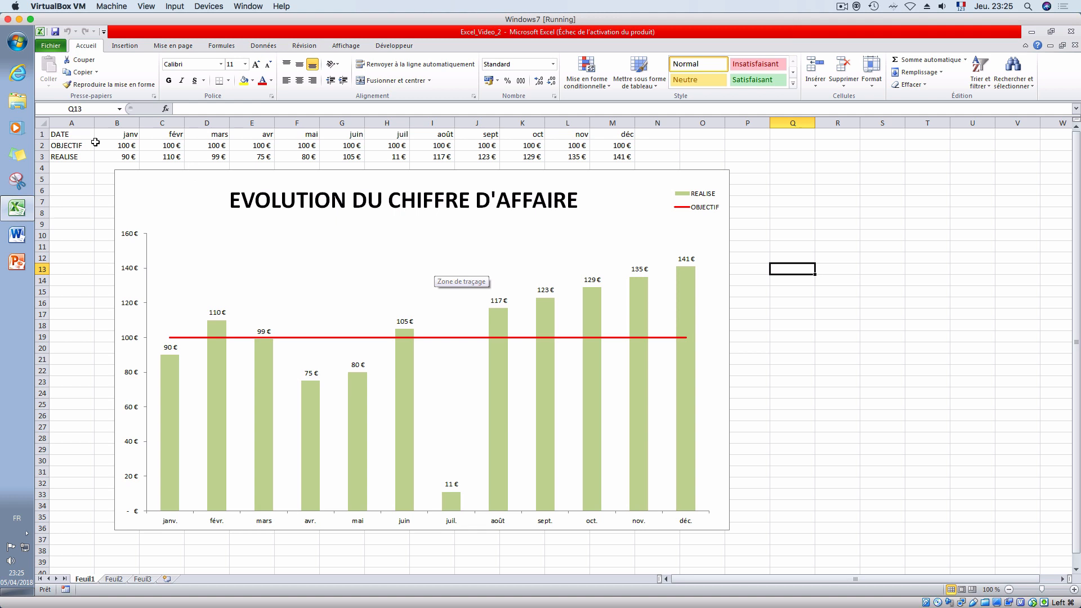
{"action": "left_click_drag", "start_coordinate": [118, 157], "coordinate": [304, 156]}
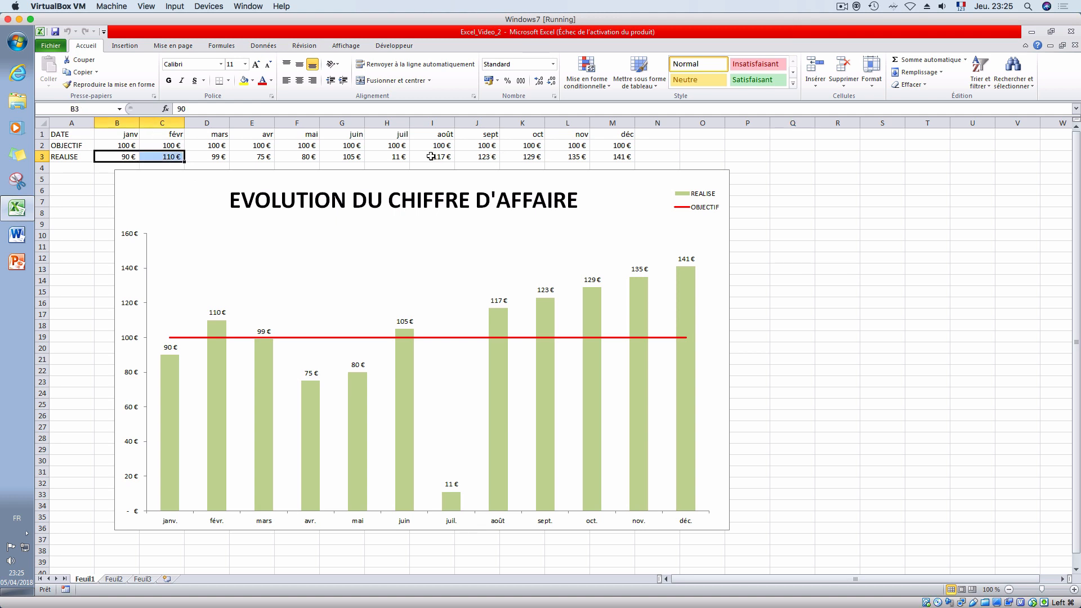
{"action": "left_click", "coordinate": [432, 156]}
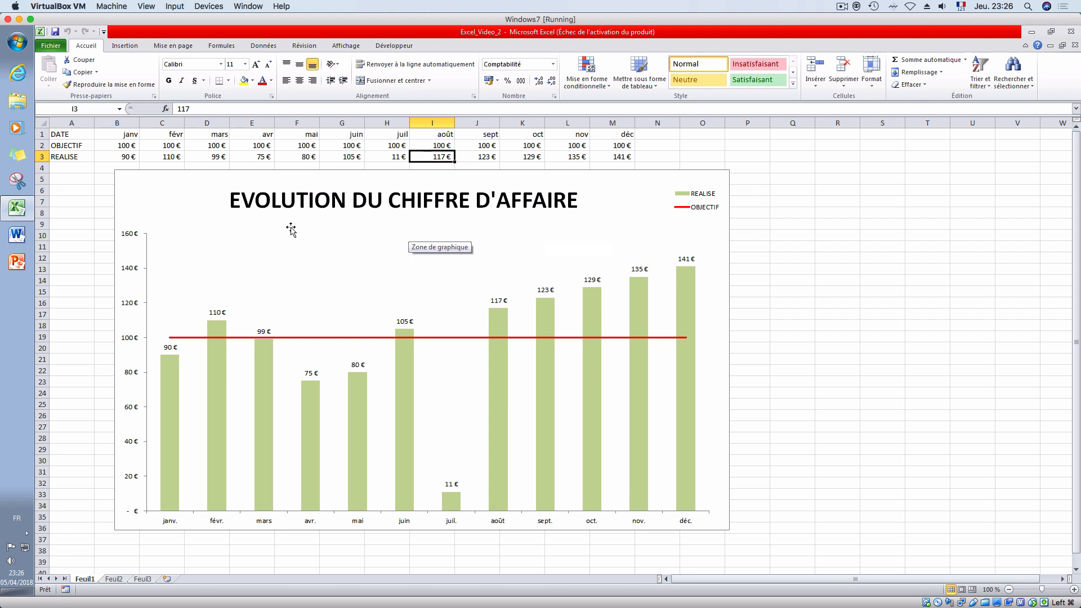
- Insert 26 blank rows above the DATE row so that the data table starts at row 27
{"action": "left_click", "coordinate": [41, 134]}
{"action": "right_click", "coordinate": [42, 135]}
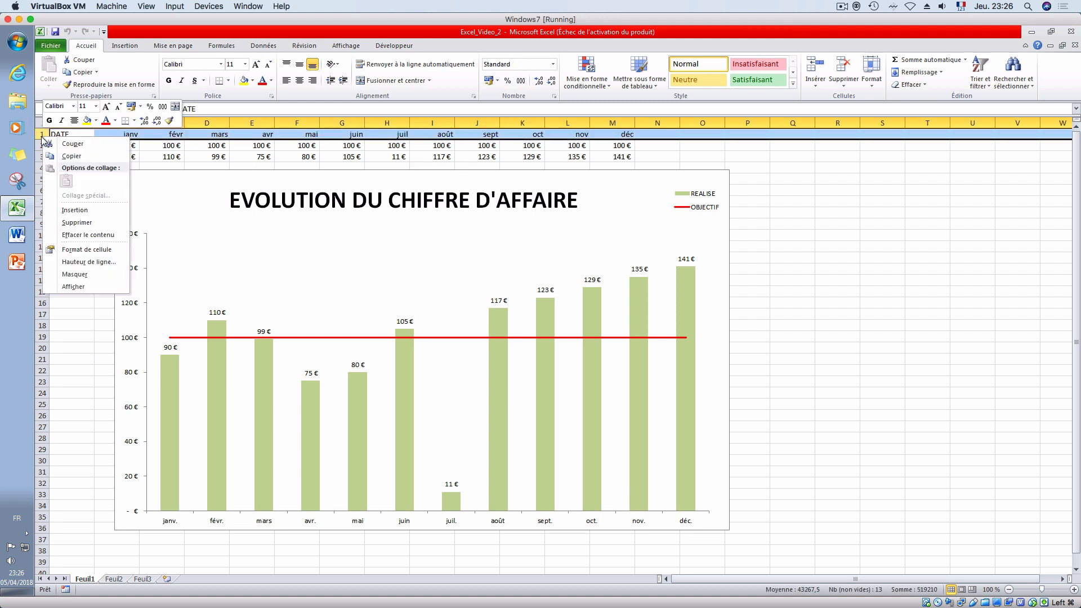
{"action": "left_click", "coordinate": [79, 215]}
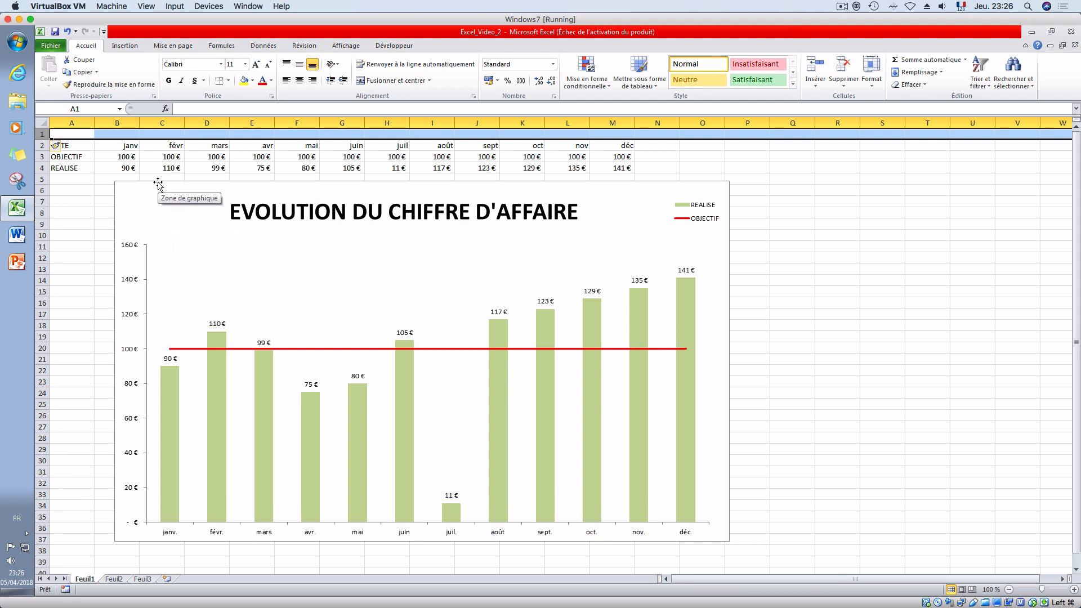
{"action": "key", "text": "ctrl+plus"}
{"action": "key", "text": "ctrl+plus"}
{"action": "key", "text": "ctrl+plus"}
{"action": "key", "text": "ctrl+plus"}
{"action": "key", "text": "ctrl+plus"}
{"action": "key", "text": "ctrl+plus"}
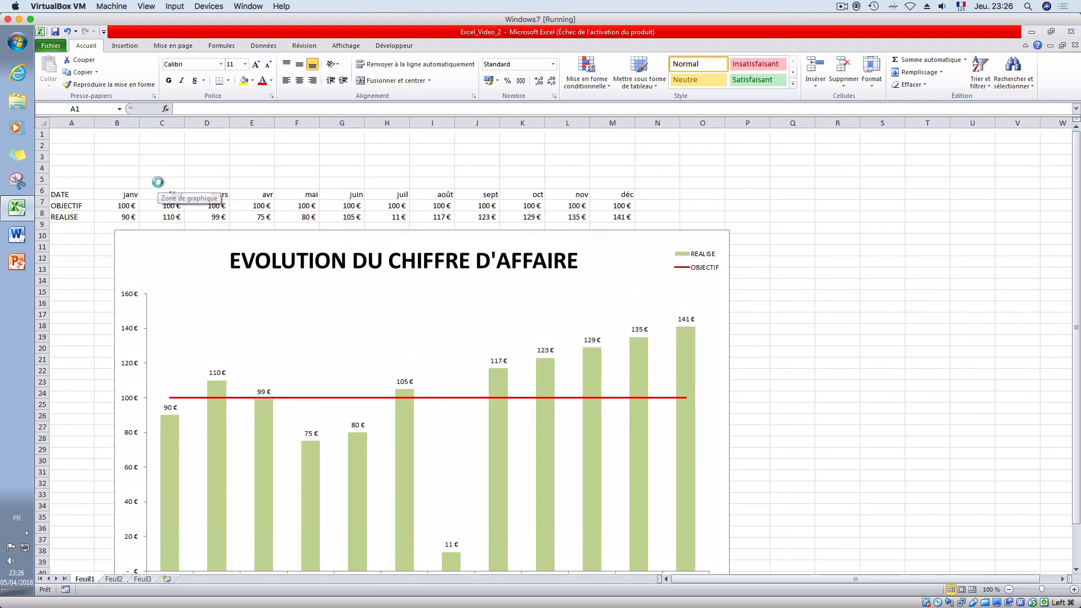
{"action": "key", "text": "ctrl+plus"}
{"action": "key", "text": "ctrl+plus"}
{"action": "key", "text": "ctrl+plus"}
{"action": "key", "text": "ctrl+plus"}
{"action": "key", "text": "ctrl+plus"}
{"action": "key", "text": "ctrl+plus"}
{"action": "key", "text": "ctrl+plus"}
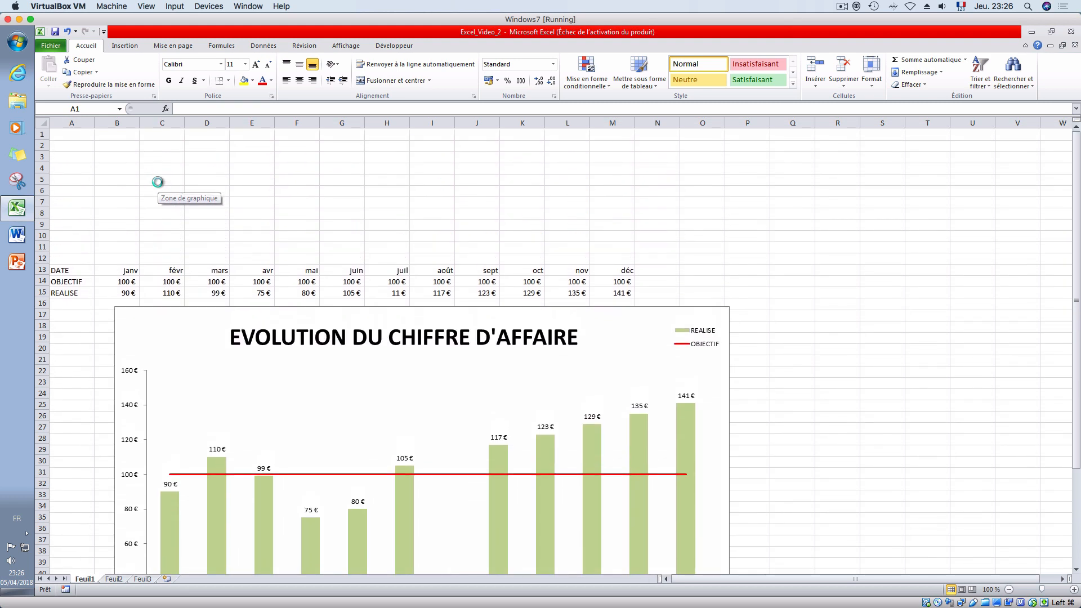
{"action": "key", "text": "ctrl+plus"}
{"action": "key", "text": "ctrl+plus"}
{"action": "key", "text": "ctrl+plus"}
{"action": "key", "text": "ctrl+plus"}
{"action": "key", "text": "ctrl+plus"}
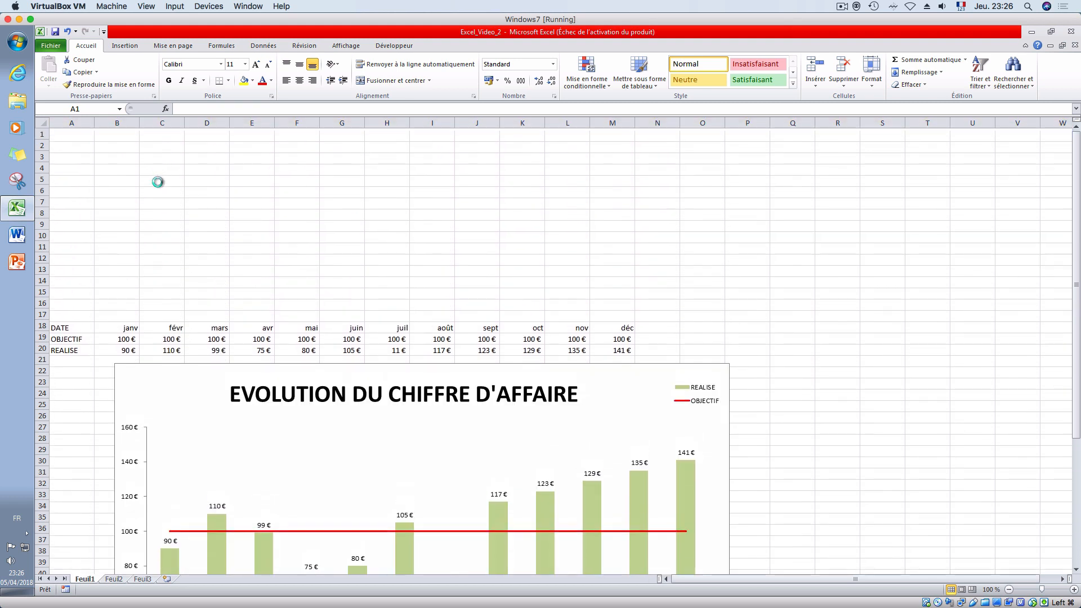
{"action": "key", "text": "ctrl+plus"}
{"action": "key", "text": "ctrl+plus"}
{"action": "key", "text": "ctrl+plus"}
{"action": "key", "text": "ctrl+plus"}
{"action": "key", "text": "ctrl+plus"}
{"action": "key", "text": "ctrl+plus"}
{"action": "key", "text": "ctrl+plus"}
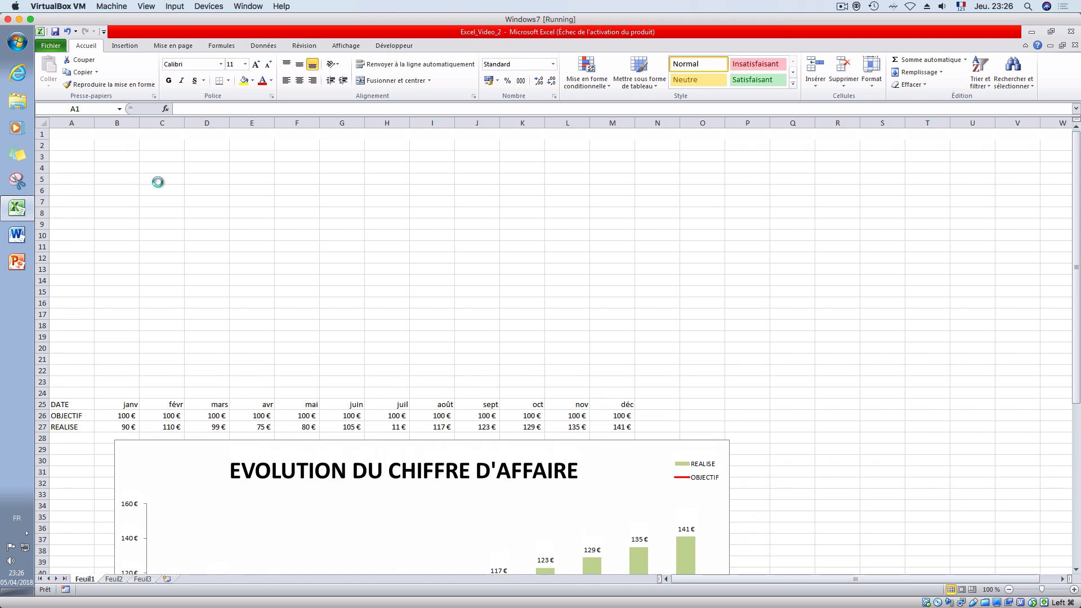
- Move the chart into the blank rows above the table and shrink its height and width to fit rows 2–26, columns A–M
{"action": "left_click", "coordinate": [581, 490]}
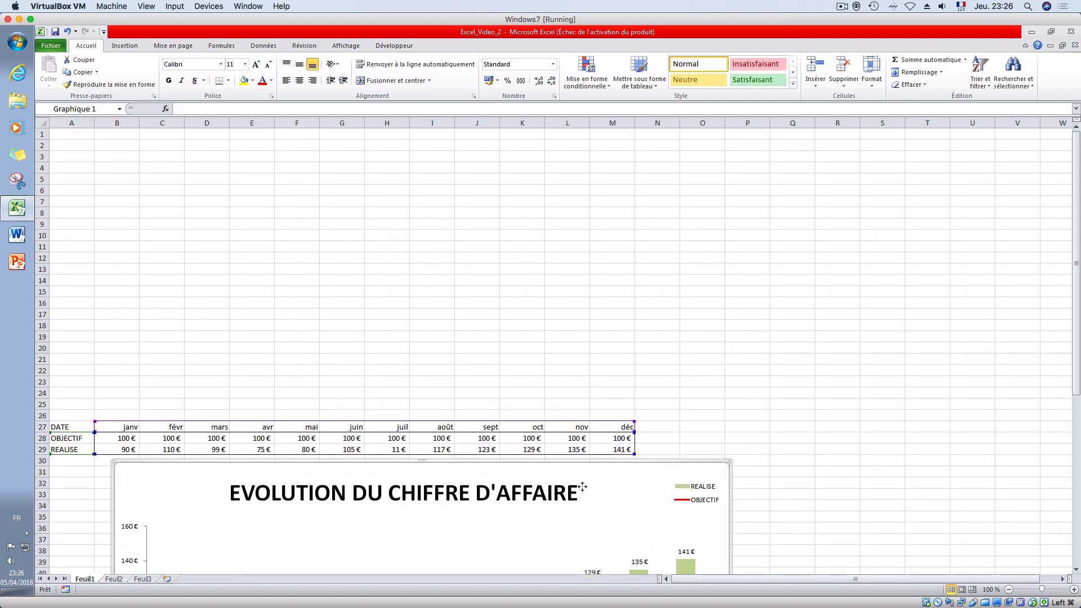
{"action": "left_click_drag", "start_coordinate": [581, 490], "coordinate": [559, 162]}
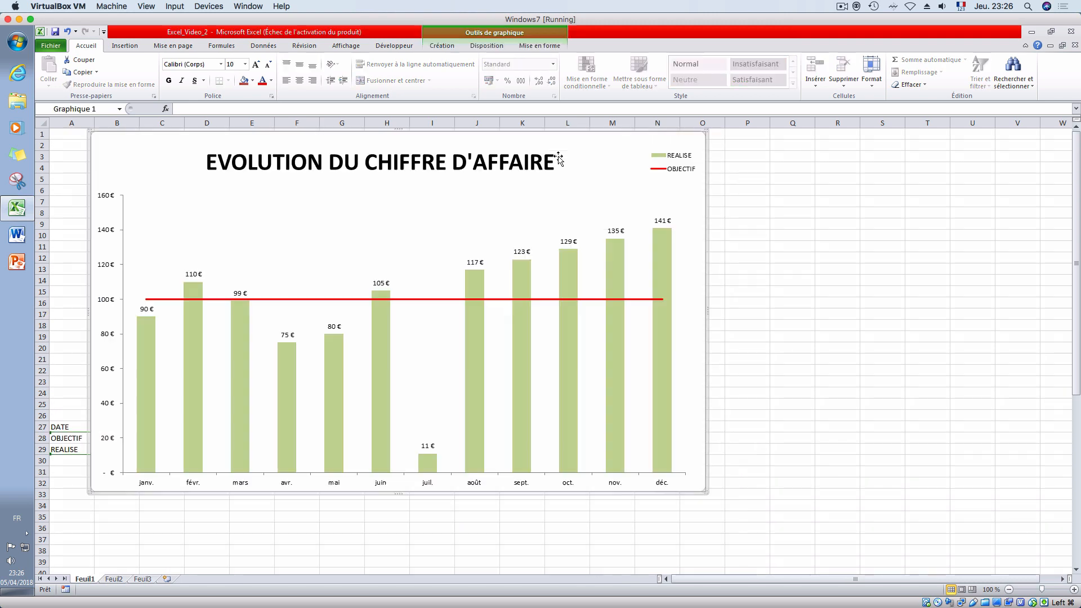
{"action": "left_click_drag", "start_coordinate": [394, 495], "coordinate": [398, 409]}
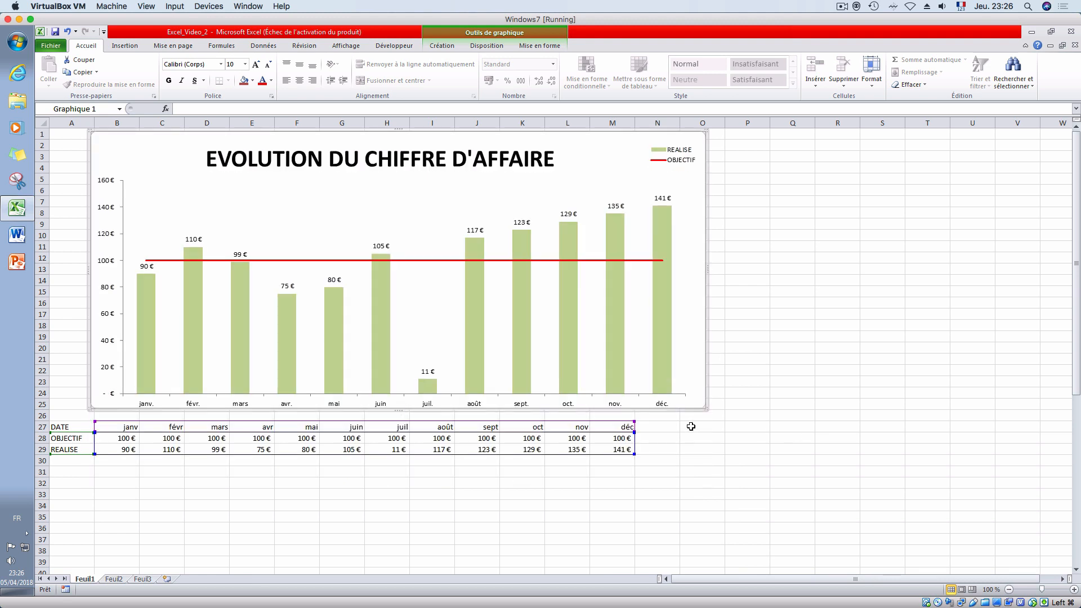
{"action": "left_click_drag", "start_coordinate": [687, 410], "coordinate": [656, 419]}
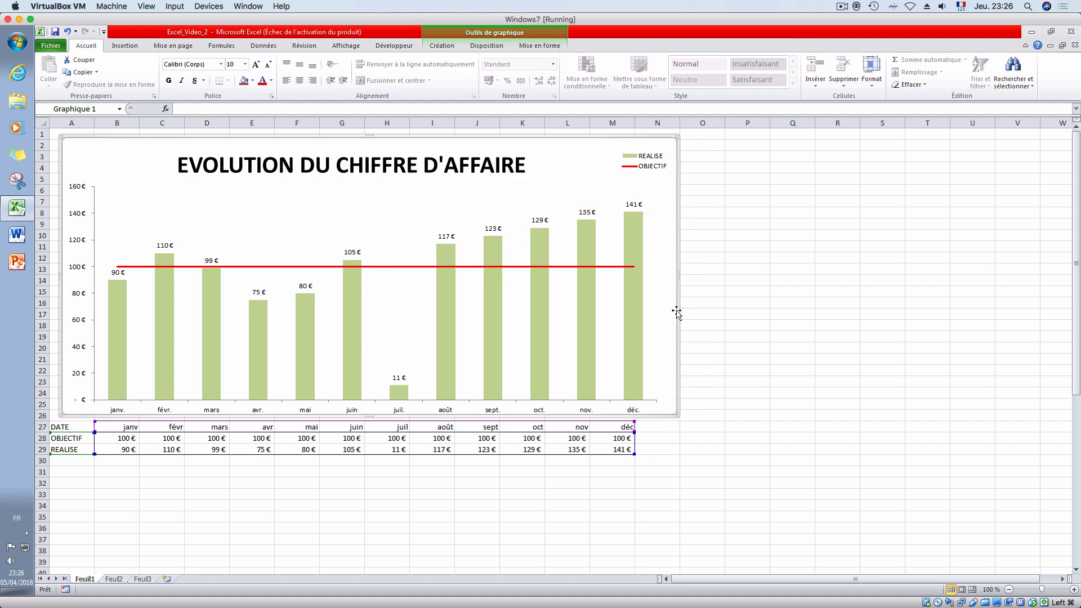
{"action": "left_click_drag", "start_coordinate": [678, 277], "coordinate": [629, 283]}
{"action": "left_click", "coordinate": [751, 370]}
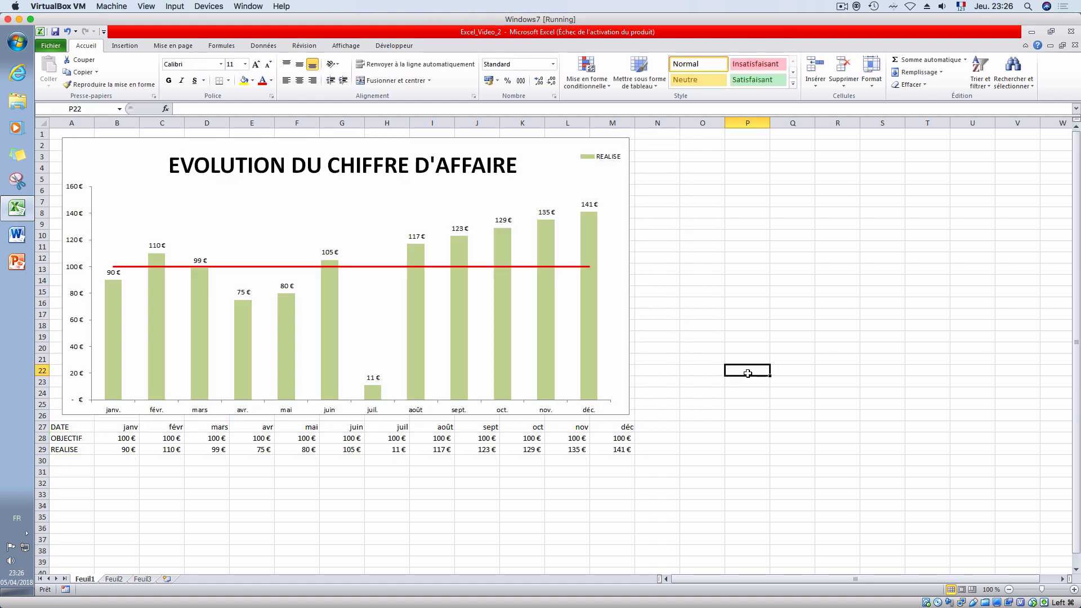
- Fill the entire worksheet's background with white
{"action": "left_click", "coordinate": [46, 123]}
{"action": "left_click", "coordinate": [252, 80]}
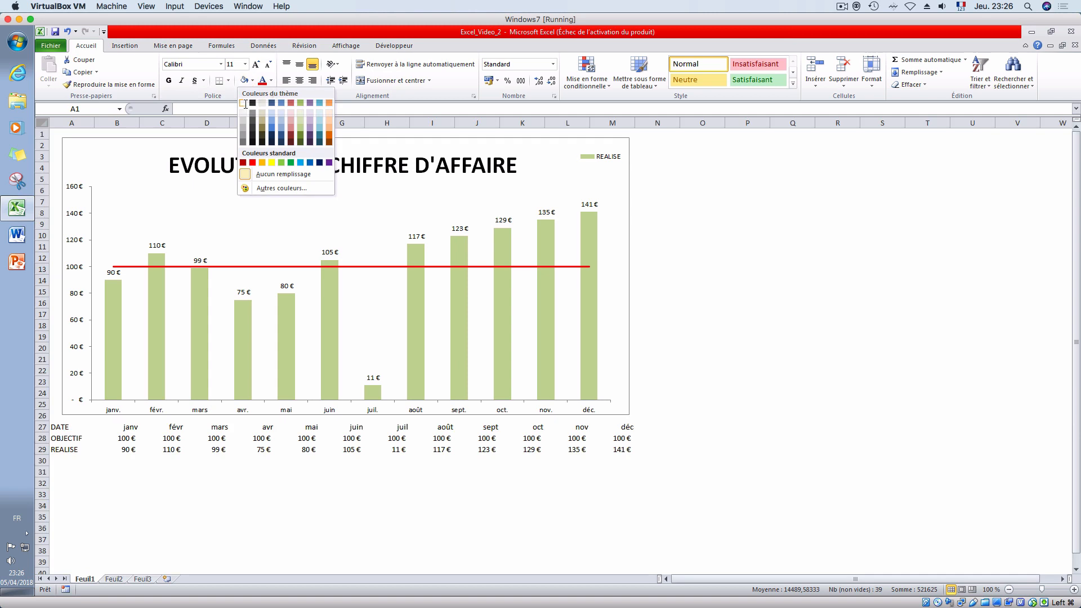
{"action": "left_click", "coordinate": [245, 103]}
{"action": "left_click", "coordinate": [747, 347]}
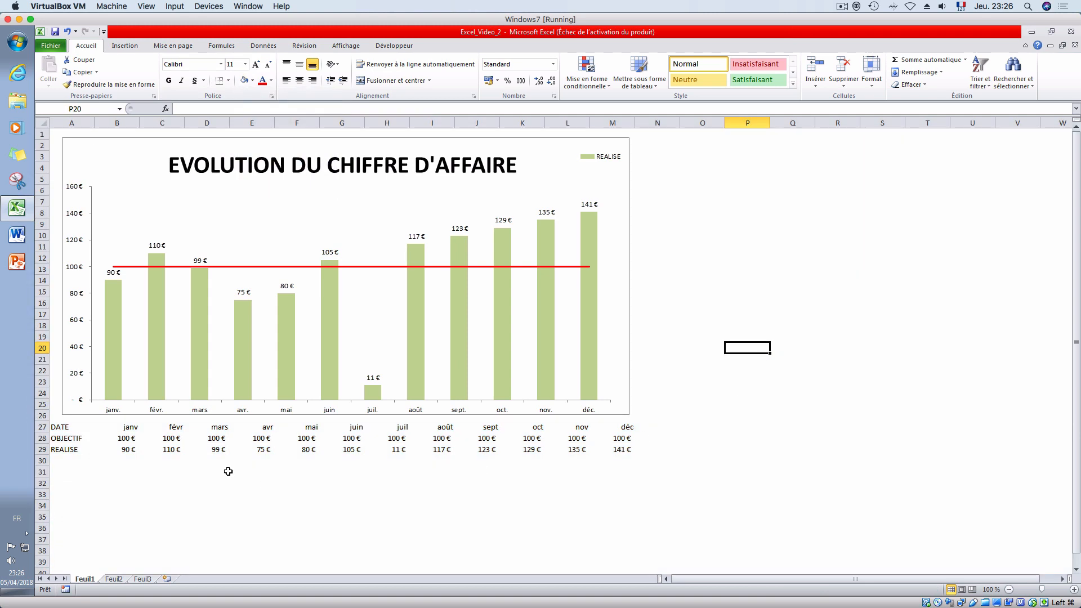
- Apply all borders to the data table in A27:M29
{"action": "left_click_drag", "start_coordinate": [74, 431], "coordinate": [630, 449]}
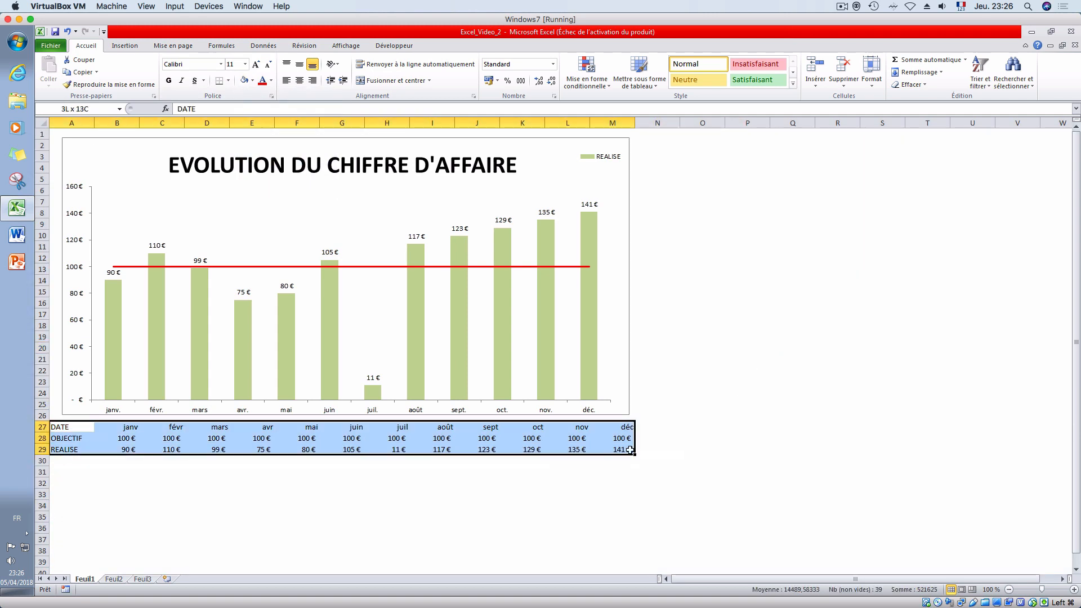
{"action": "left_click", "coordinate": [228, 81]}
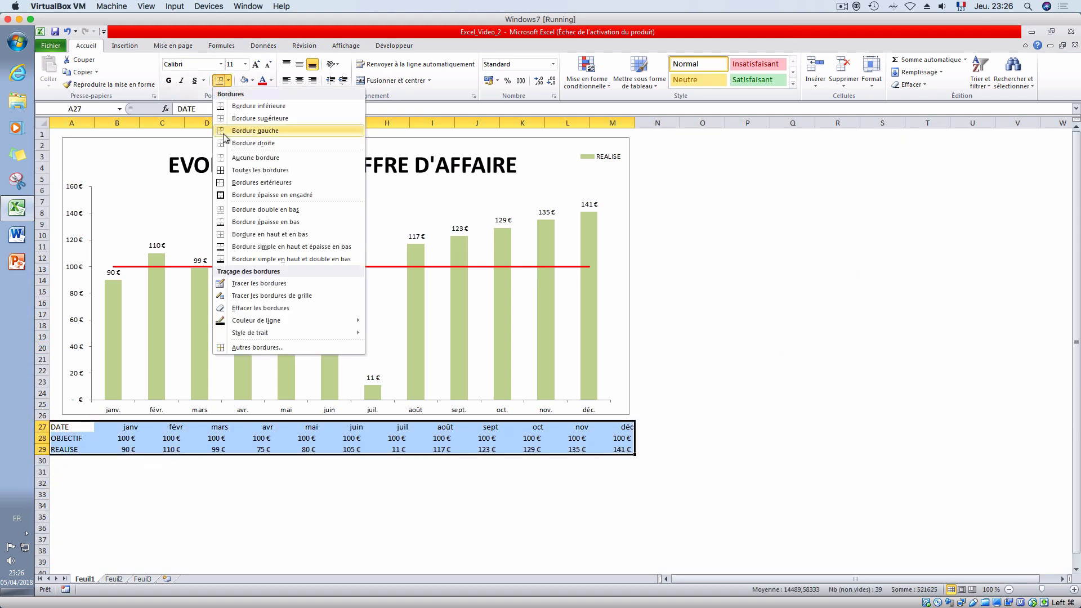
{"action": "left_click", "coordinate": [259, 170]}
{"action": "left_click", "coordinate": [366, 549]}
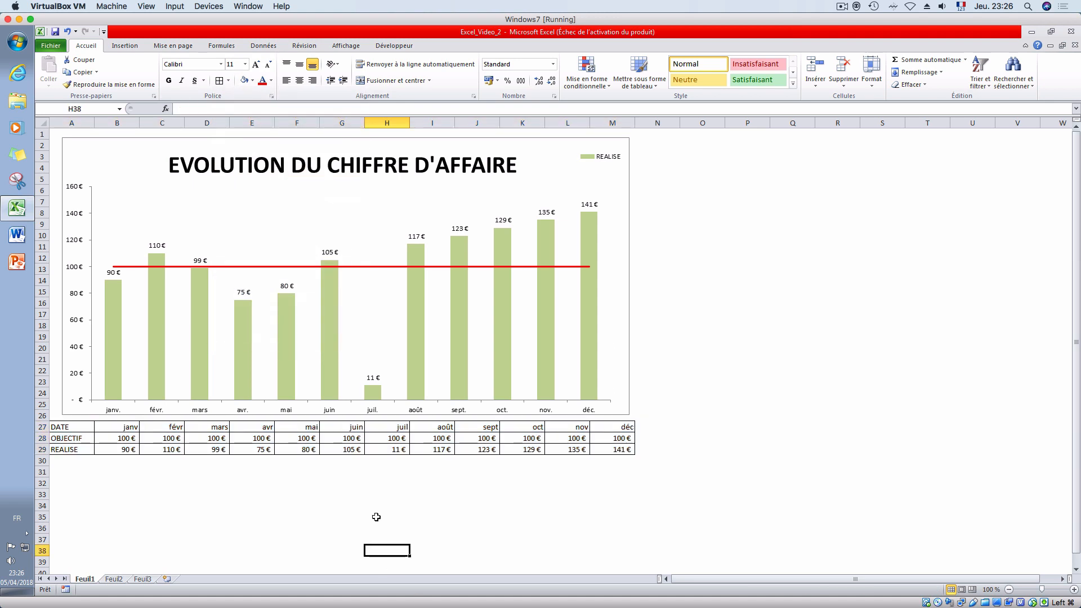
- Rename the Feuil1 sheet as Version1
{"action": "left_click_drag", "start_coordinate": [72, 449], "coordinate": [613, 449]}
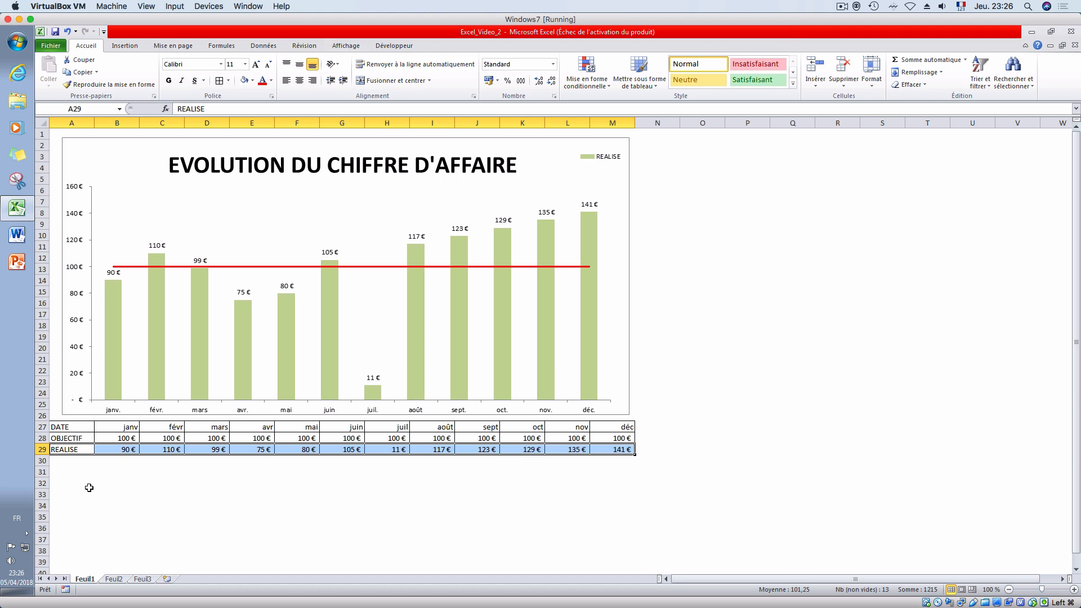
{"action": "right_click", "coordinate": [88, 581]}
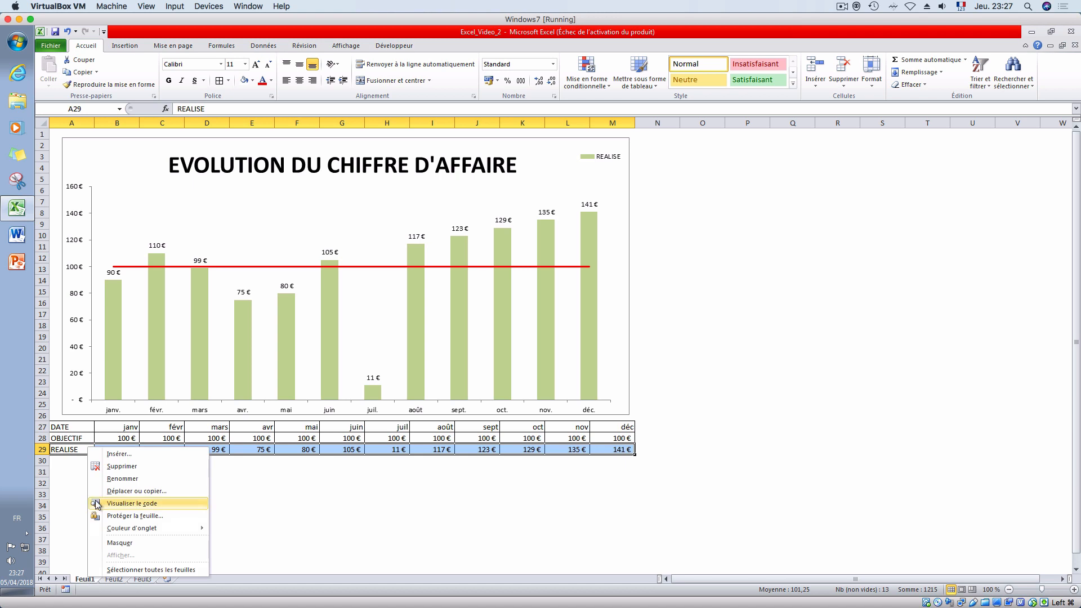
{"action": "left_click", "coordinate": [107, 479]}
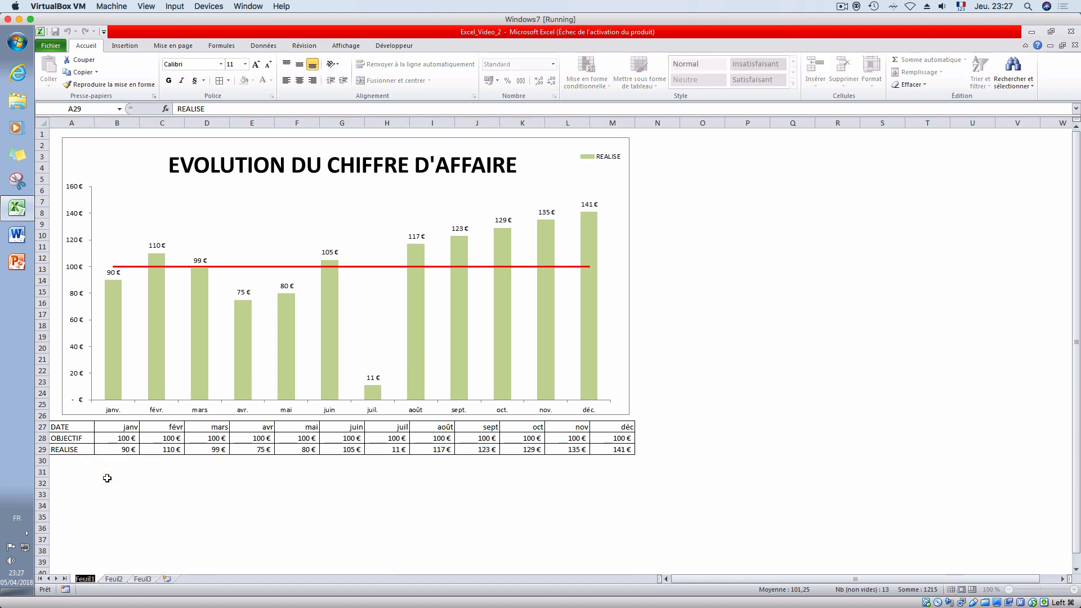
{"action": "type", "text": "Version1"}
{"action": "left_click", "coordinate": [107, 479]}
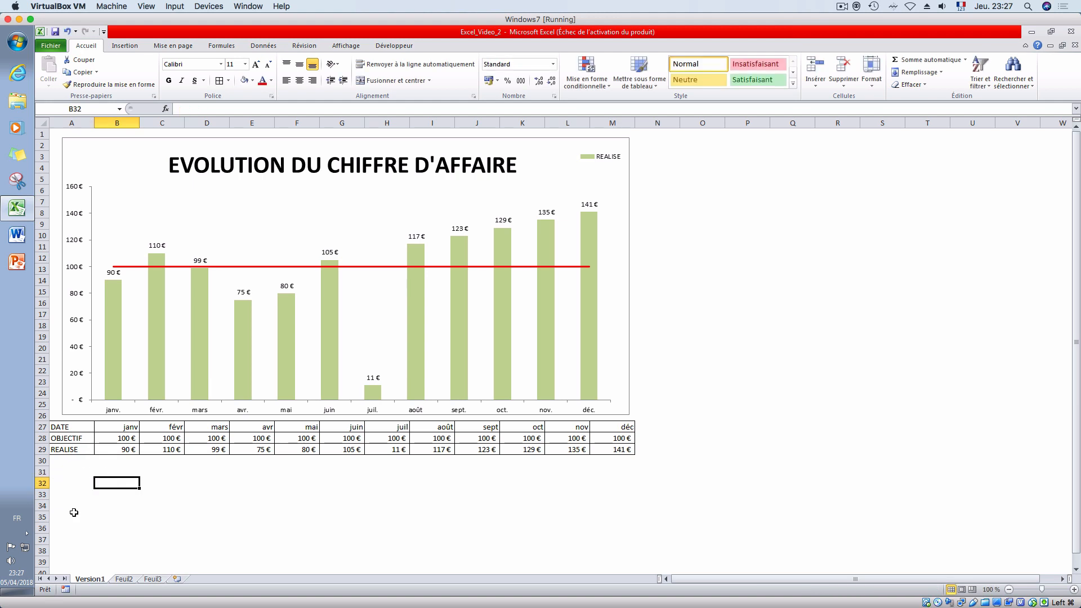
{"action": "left_click", "coordinate": [125, 451]}
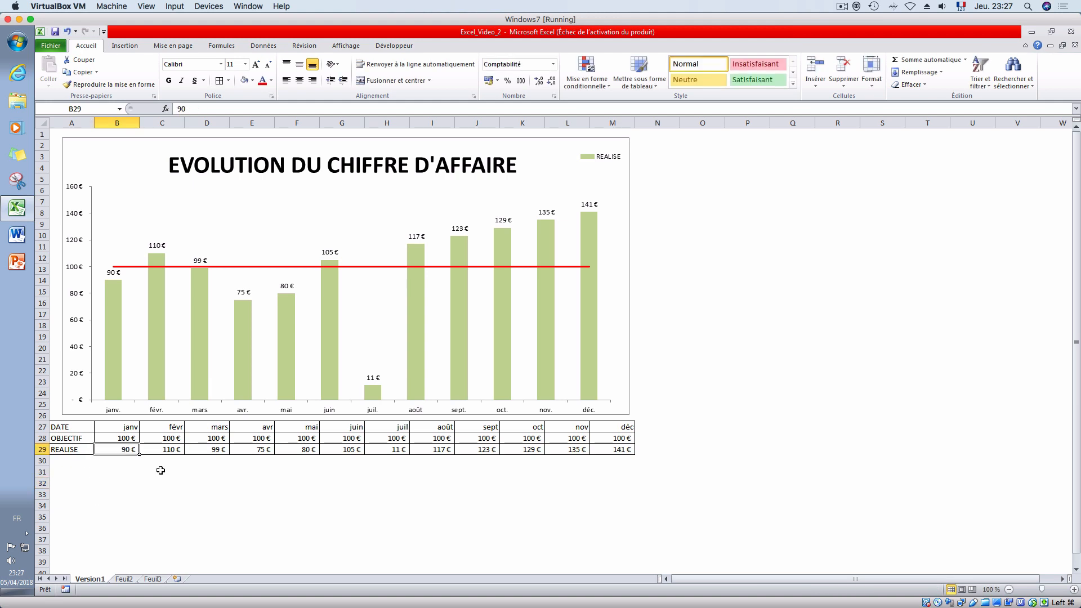
{"action": "left_click", "coordinate": [125, 482]}
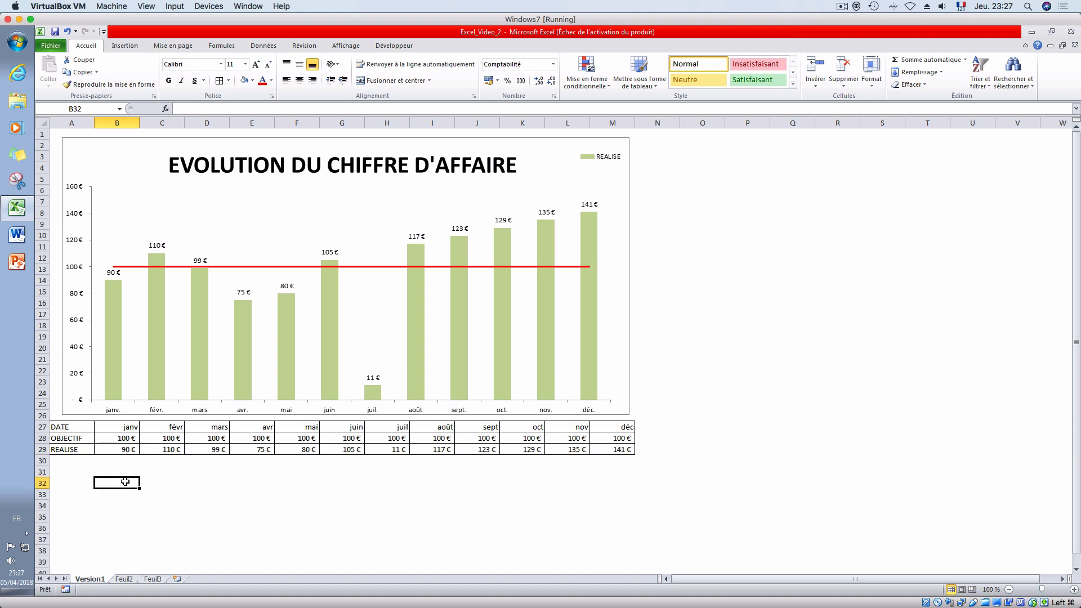
{"action": "left_click", "coordinate": [61, 485]}
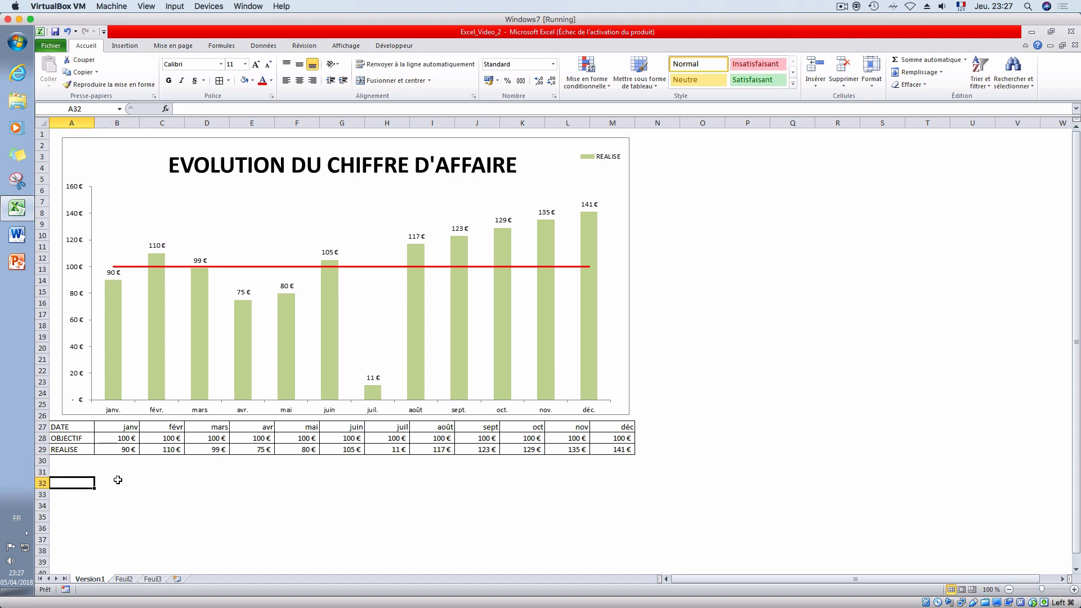
- Enter the multiplier 100 in cell A31 and copy that cell
{"action": "left_click", "coordinate": [84, 469]}
{"action": "type", "text": "100"}
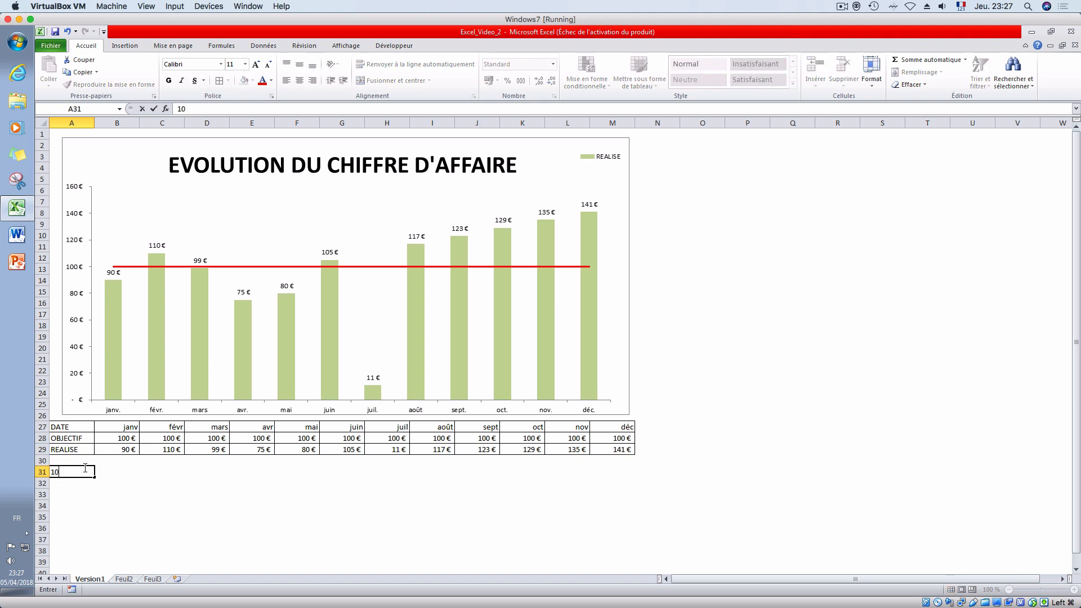
{"action": "key", "text": "Return"}
{"action": "left_click", "coordinate": [83, 472]}
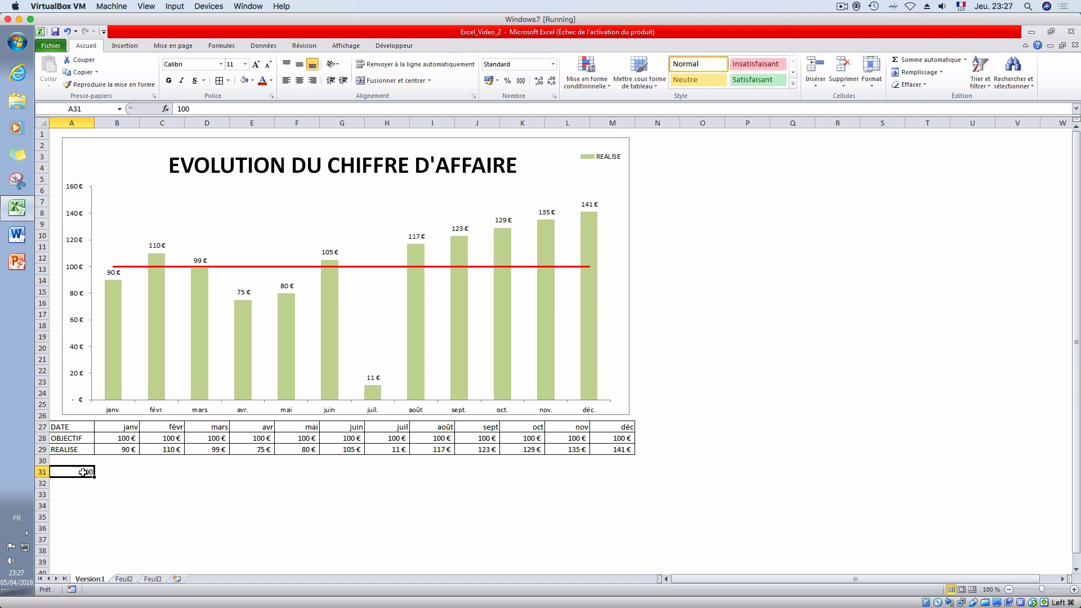
{"action": "key", "text": "ctrl+c"}
- Multiply the OBJECTIF and REALISE values in B28:M29 by the copied cell using Paste Special, and clear cell A31
{"action": "left_click_drag", "start_coordinate": [104, 441], "coordinate": [620, 453]}
{"action": "right_click", "coordinate": [619, 454]}
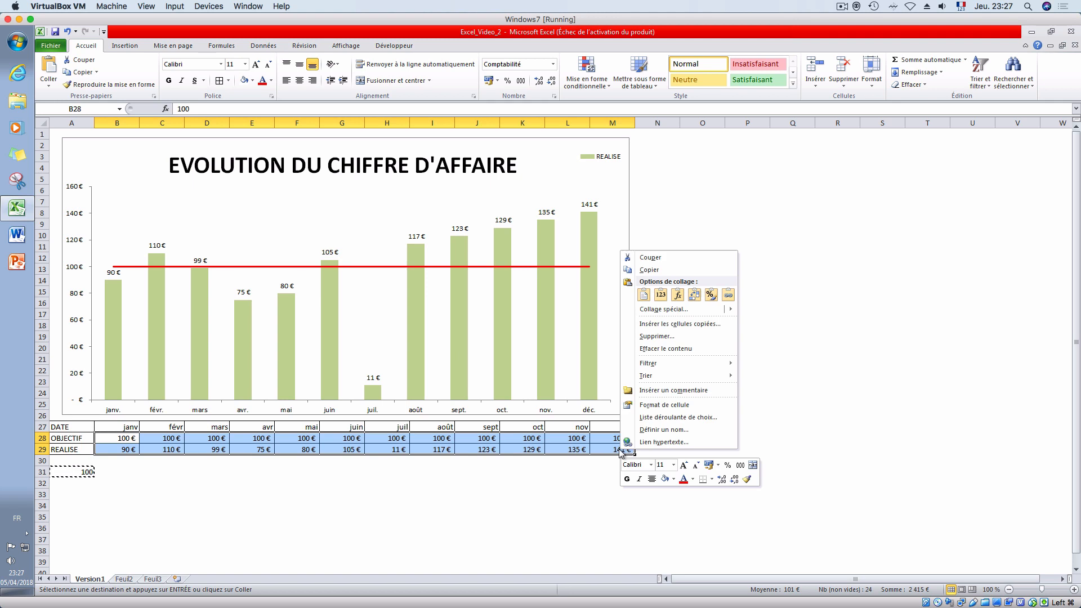
{"action": "left_click", "coordinate": [681, 310]}
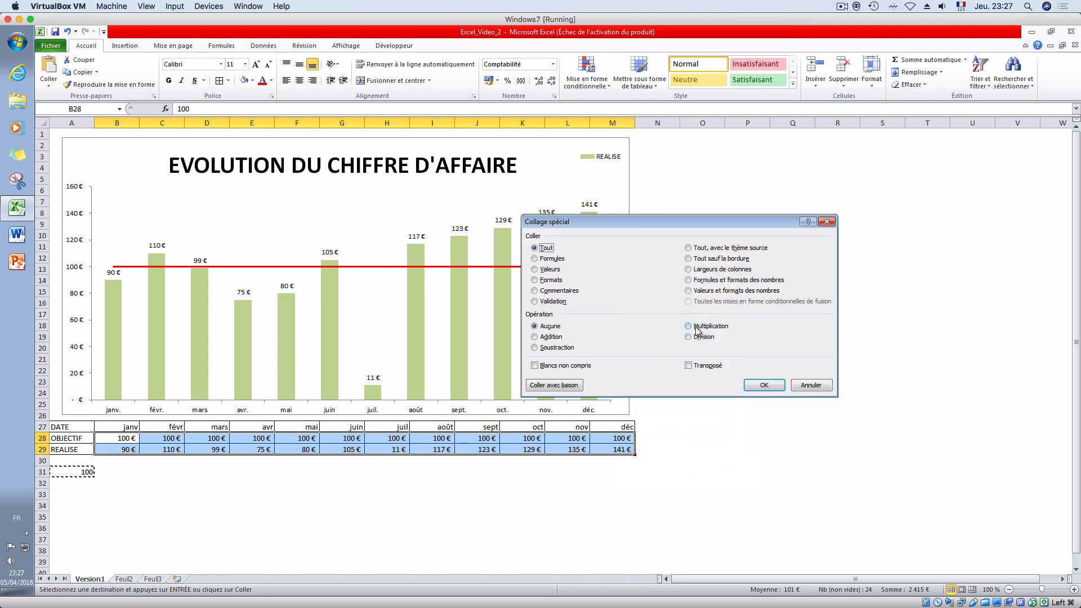
{"action": "left_click", "coordinate": [688, 326]}
{"action": "left_click", "coordinate": [764, 385]}
{"action": "left_click", "coordinate": [277, 494]}
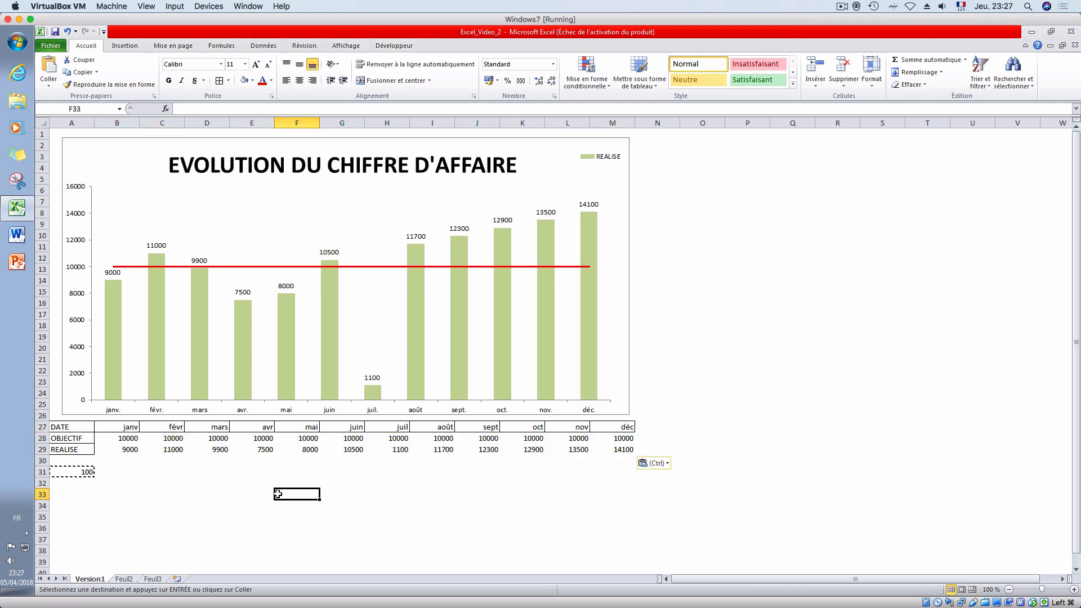
{"action": "left_click", "coordinate": [68, 472]}
{"action": "key", "text": "Delete"}
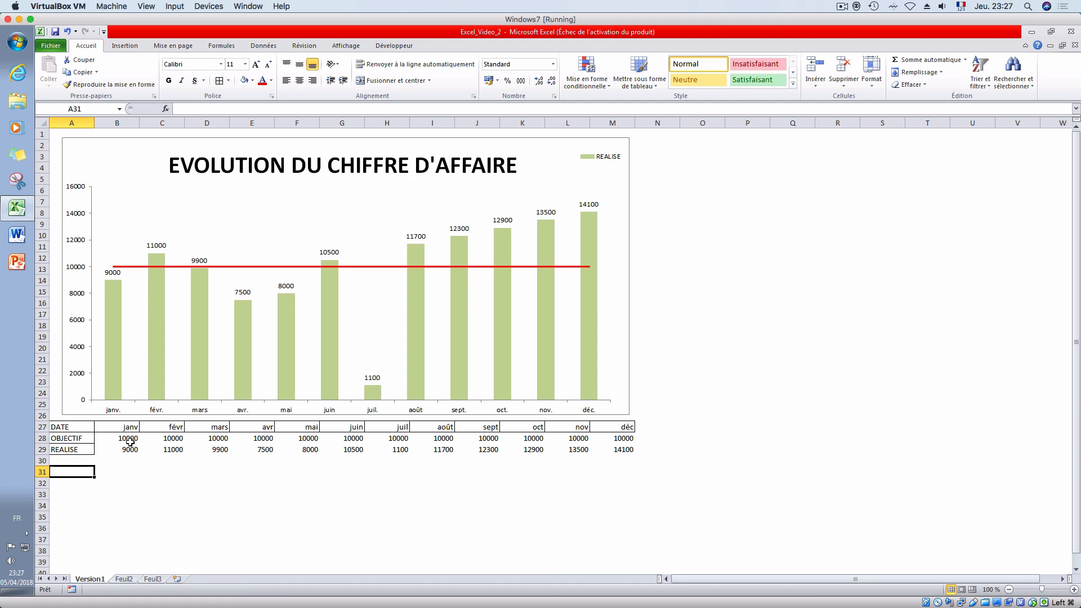
- Format B28:M29 in the French euro accounting format with no decimal places
{"action": "left_click_drag", "start_coordinate": [130, 439], "coordinate": [622, 449]}
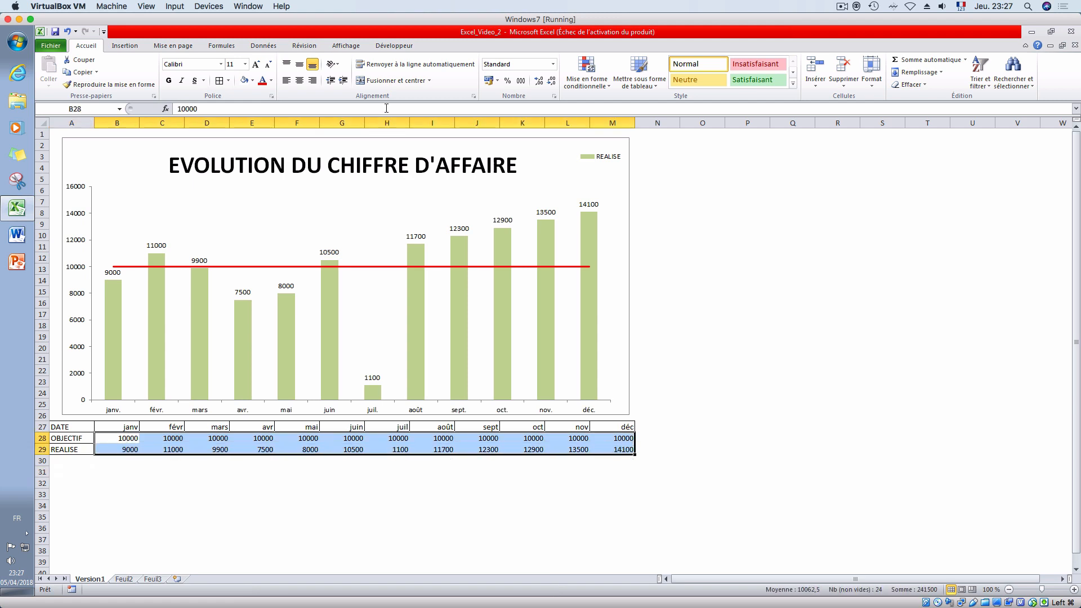
{"action": "left_click", "coordinate": [497, 81]}
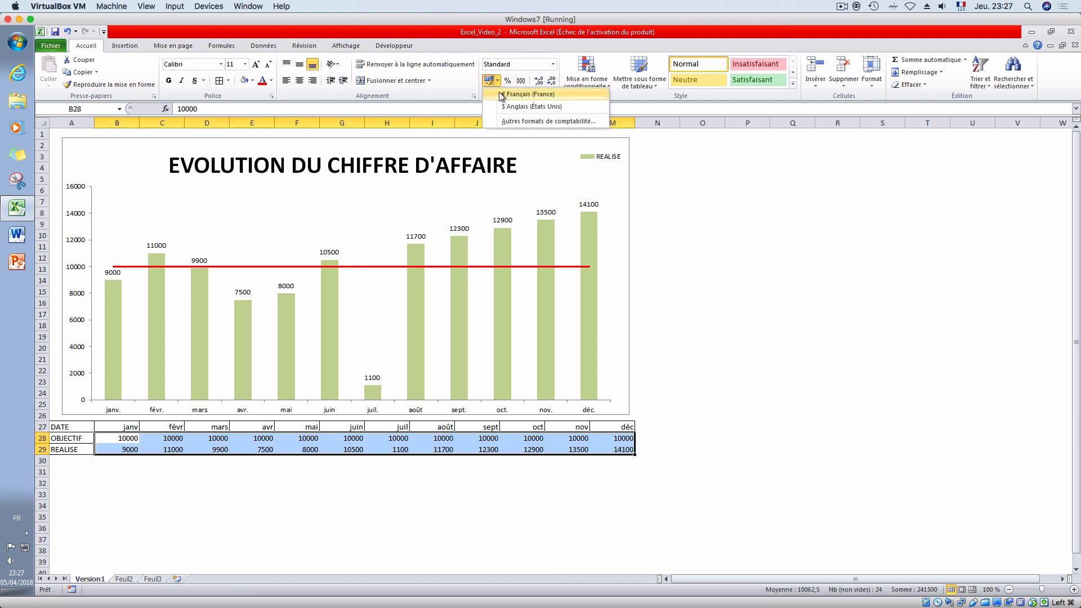
{"action": "left_click", "coordinate": [522, 97]}
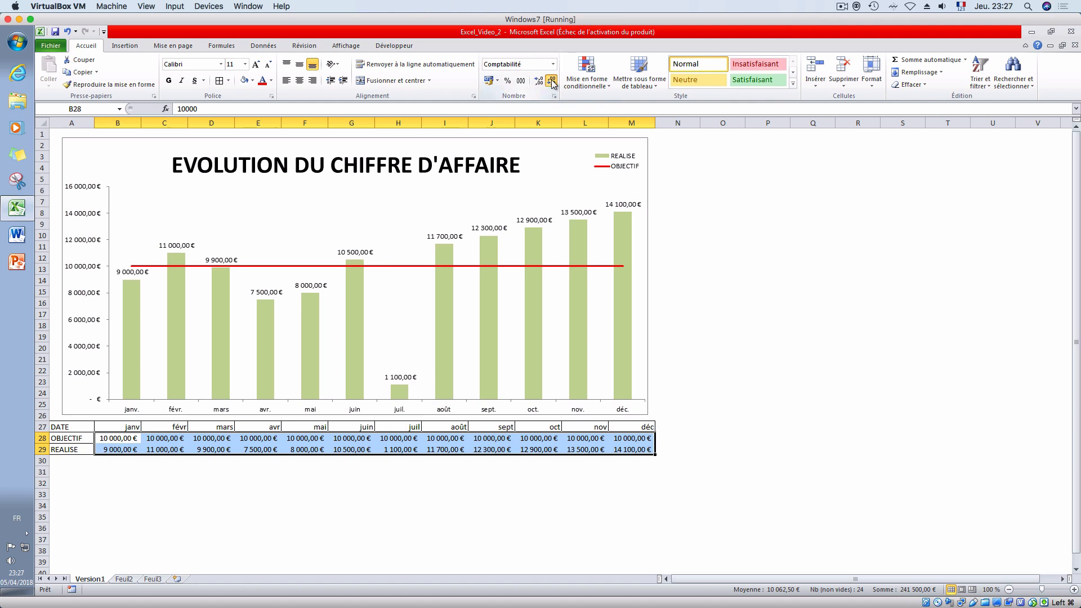
{"action": "left_click", "coordinate": [551, 81]}
{"action": "left_click", "coordinate": [551, 81]}
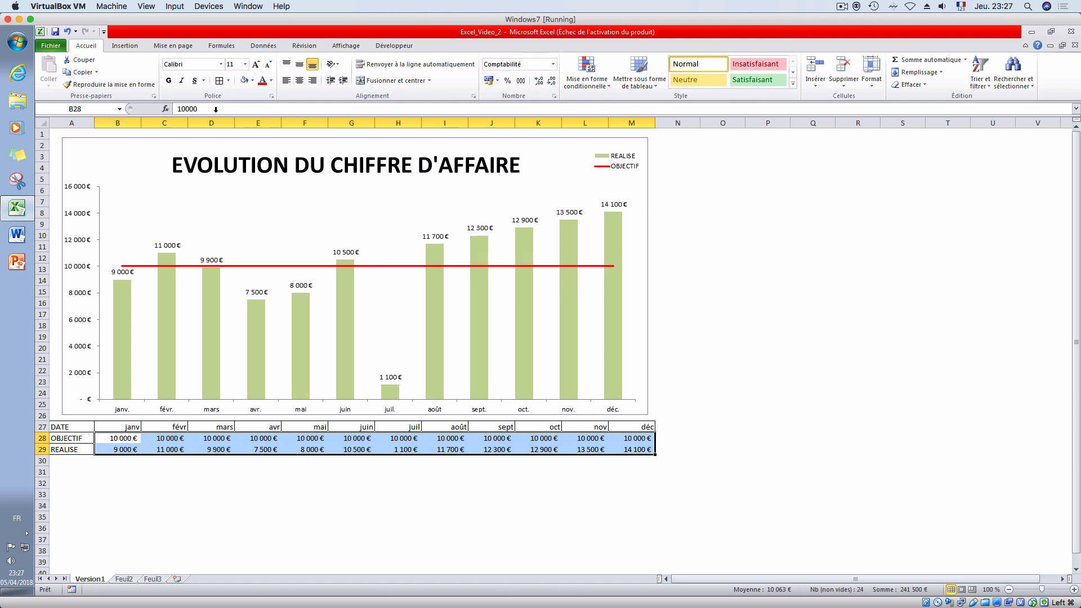
- Correct the July REALISE value in cell H29 to 11000
{"action": "left_click", "coordinate": [321, 495]}
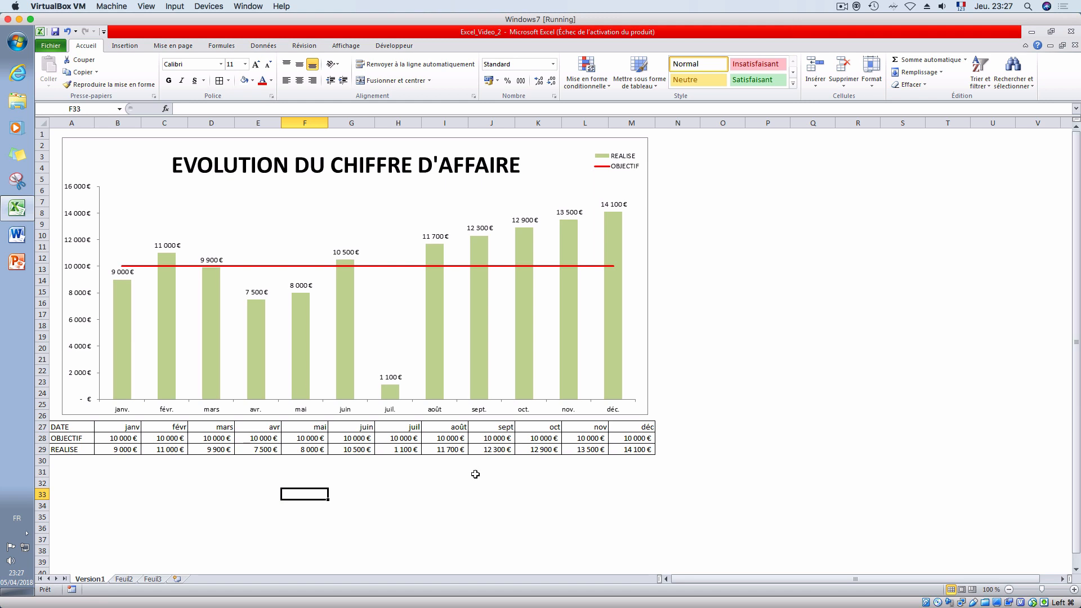
{"action": "left_click", "coordinate": [403, 450]}
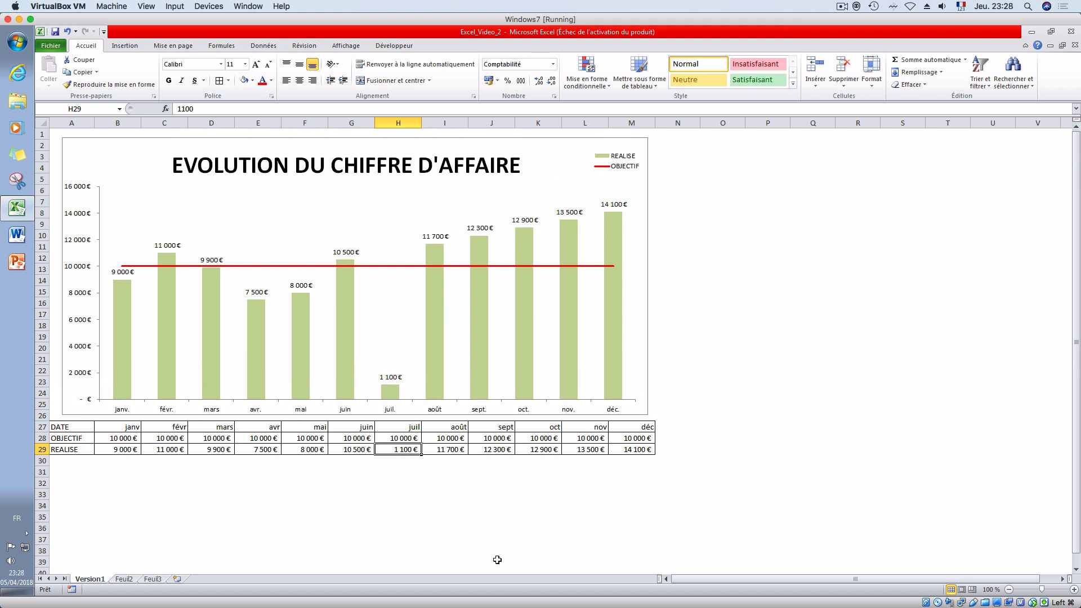
{"action": "left_click", "coordinate": [387, 463]}
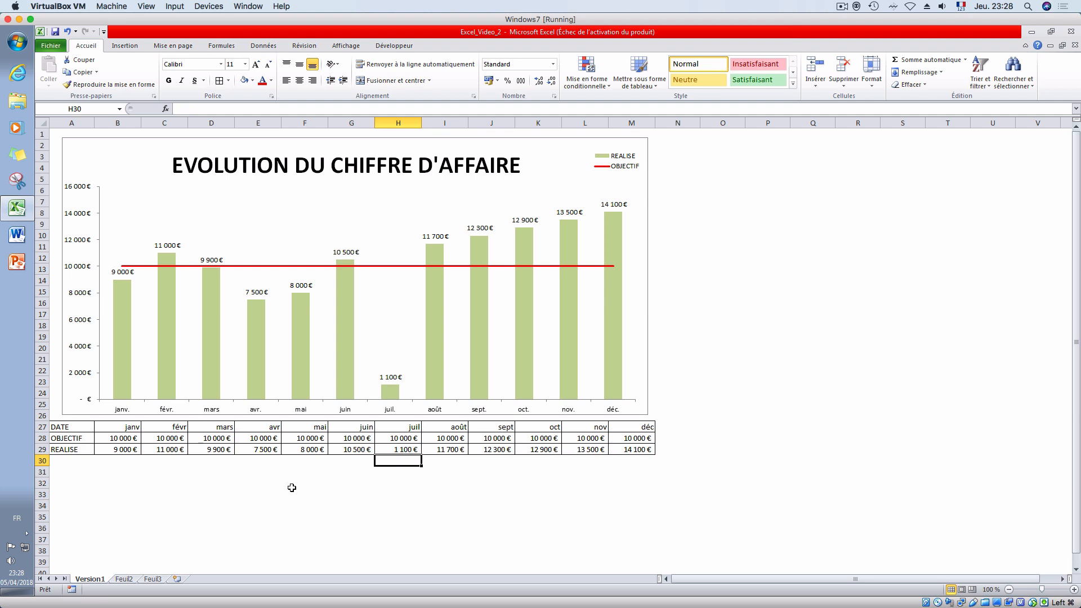
{"action": "left_click", "coordinate": [394, 449]}
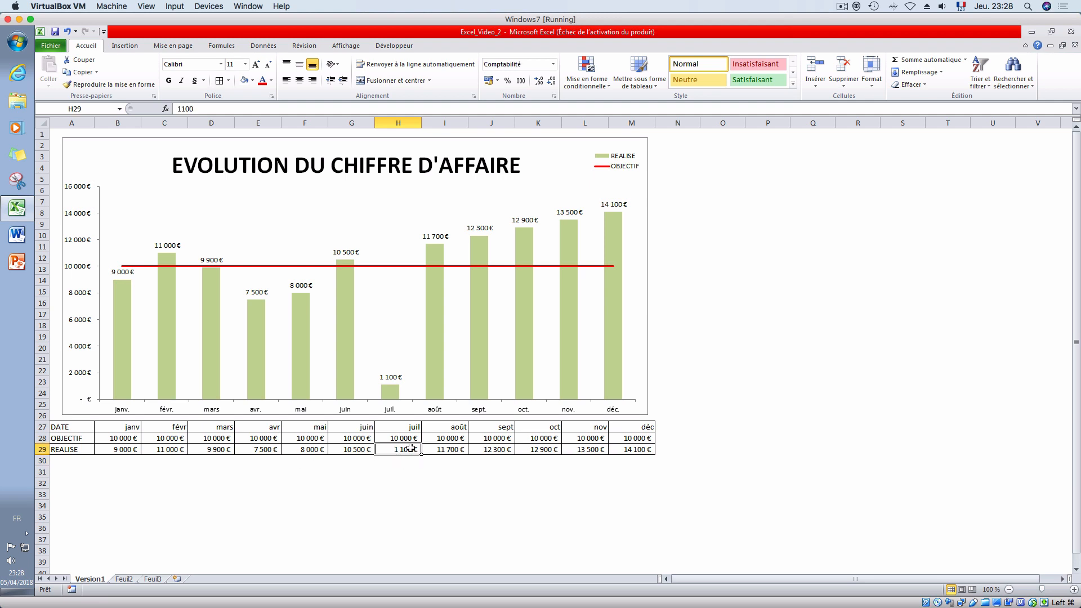
{"action": "double_click", "coordinate": [411, 450]}
{"action": "type", "text": "0"}
{"action": "key", "text": "Return"}
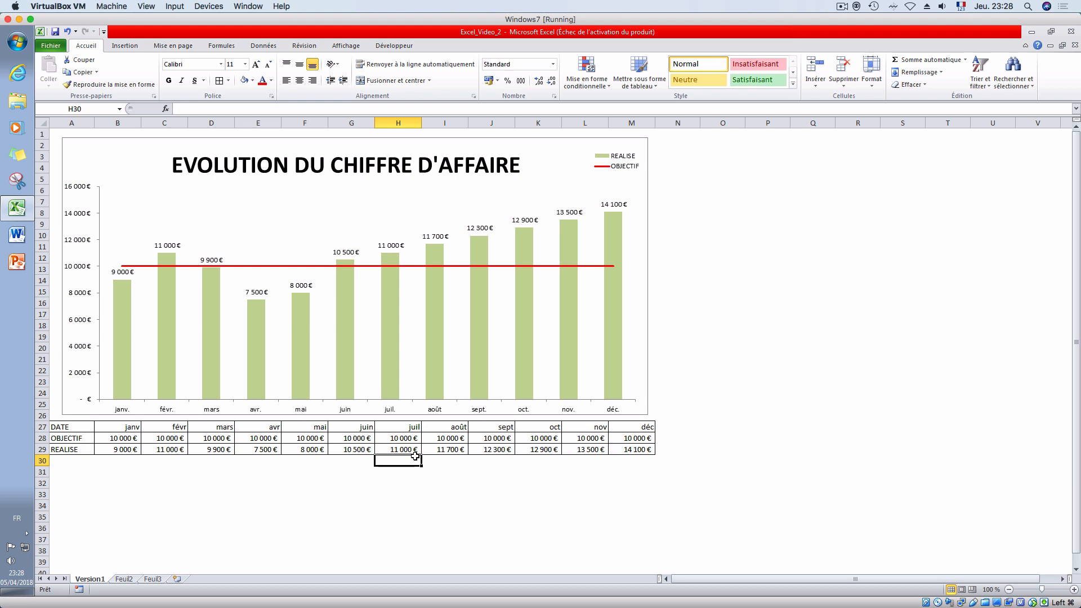
{"action": "left_click", "coordinate": [344, 468]}
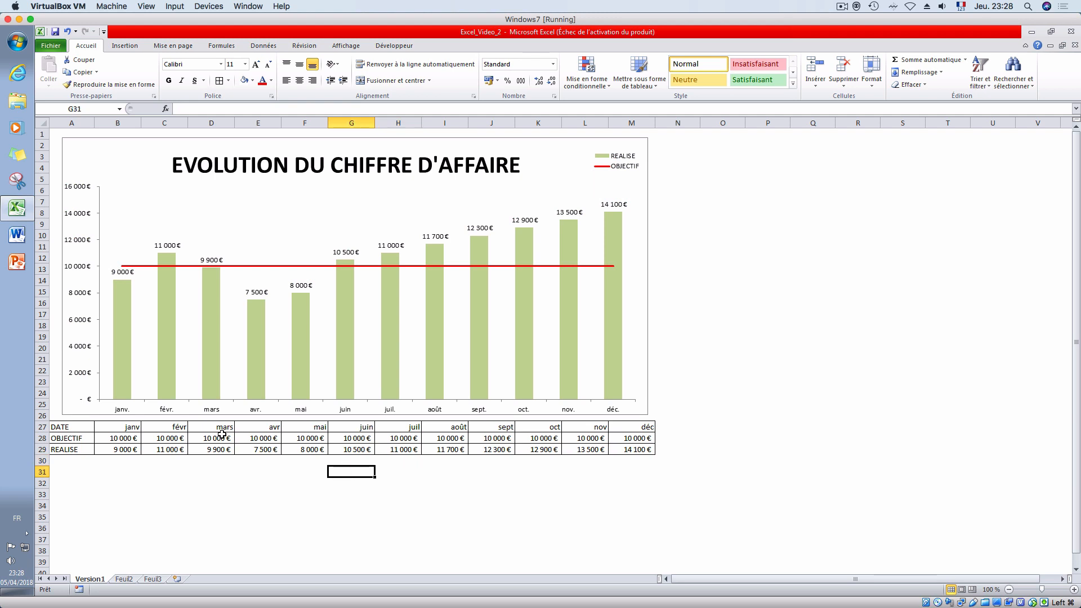
- Enter the heading CLIENT in cell A32, below the revenue table
{"action": "left_click", "coordinate": [85, 483]}
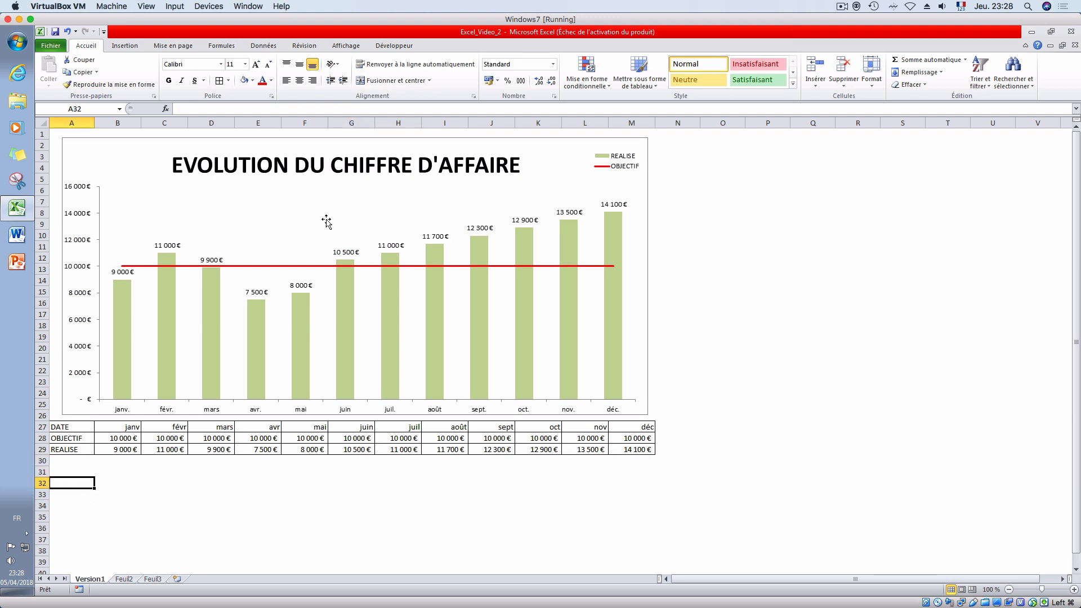
{"action": "left_click", "coordinate": [301, 170]}
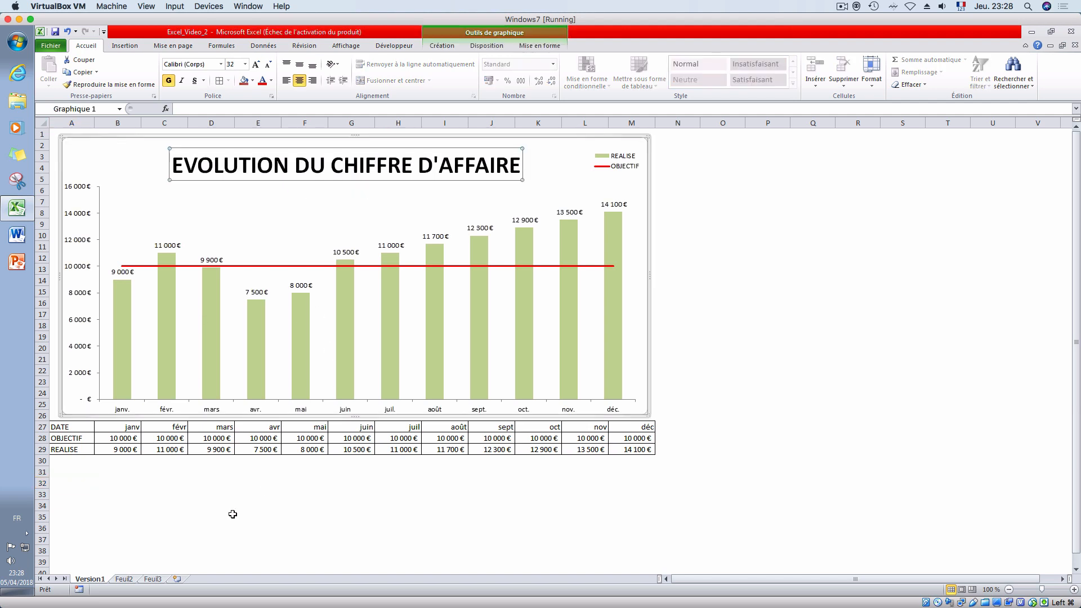
{"action": "left_click", "coordinate": [80, 484]}
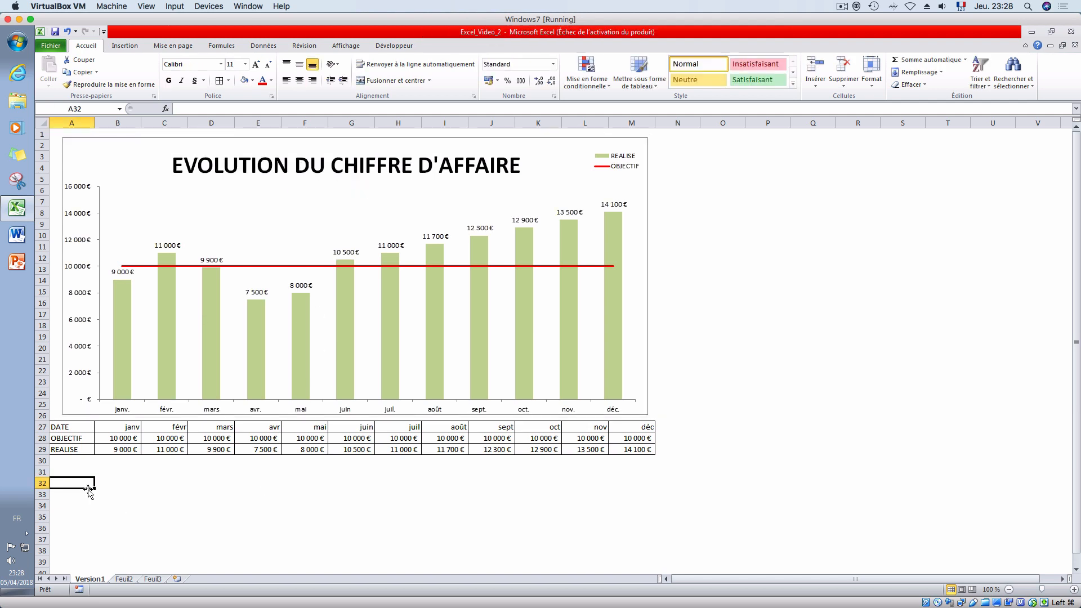
{"action": "type", "text": "CLIENT"}
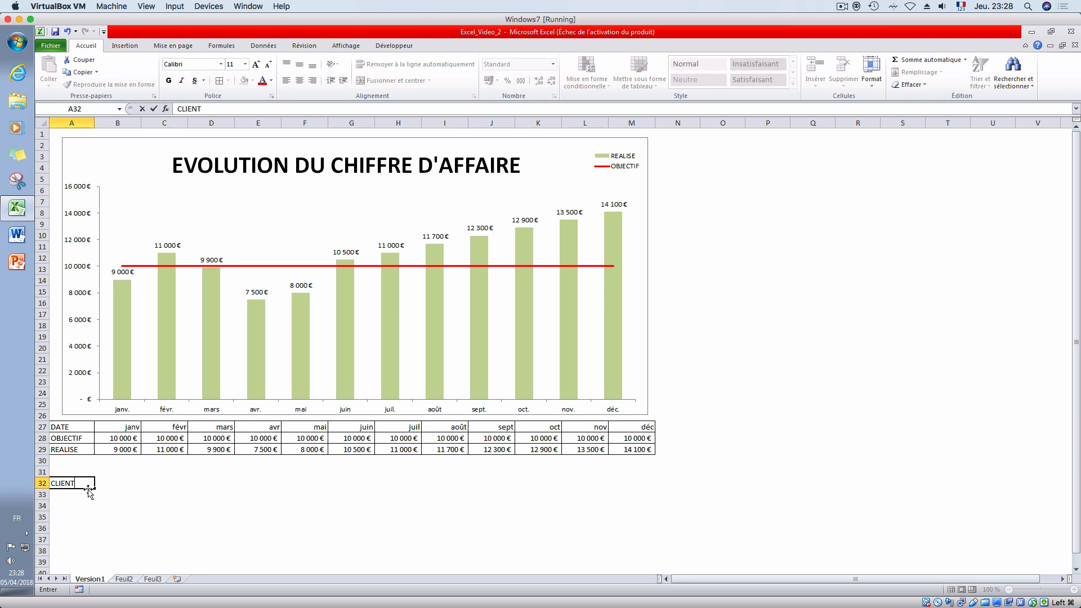
{"action": "key", "text": "Return"}
{"action": "key", "text": "Up"}
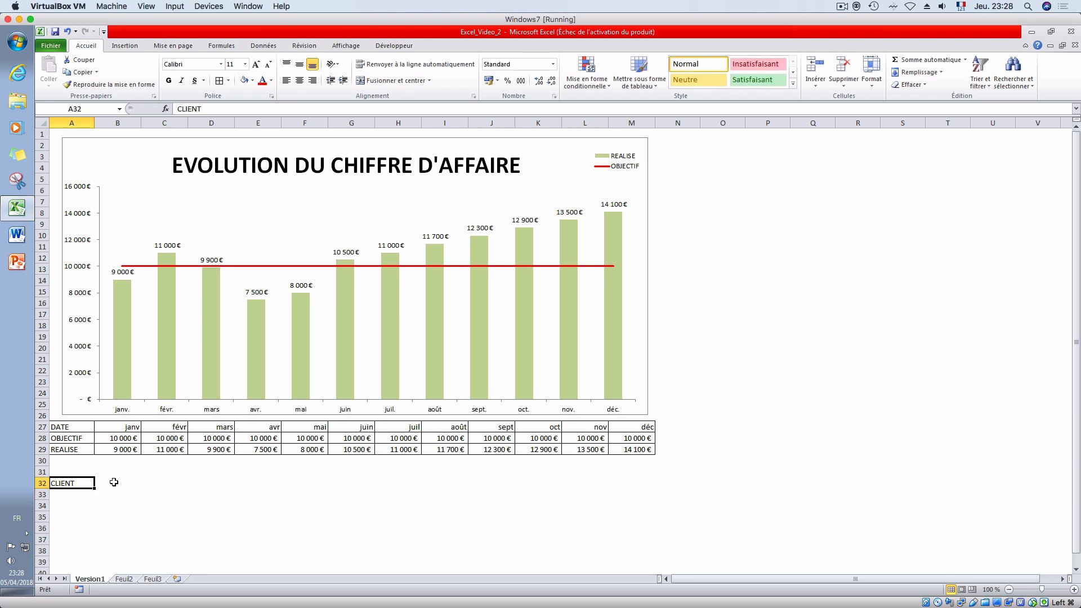
- Link cell B32 to the January header with =B27 and fill the formula across to M32
{"action": "left_click", "coordinate": [114, 482]}
{"action": "type", "text": "="}
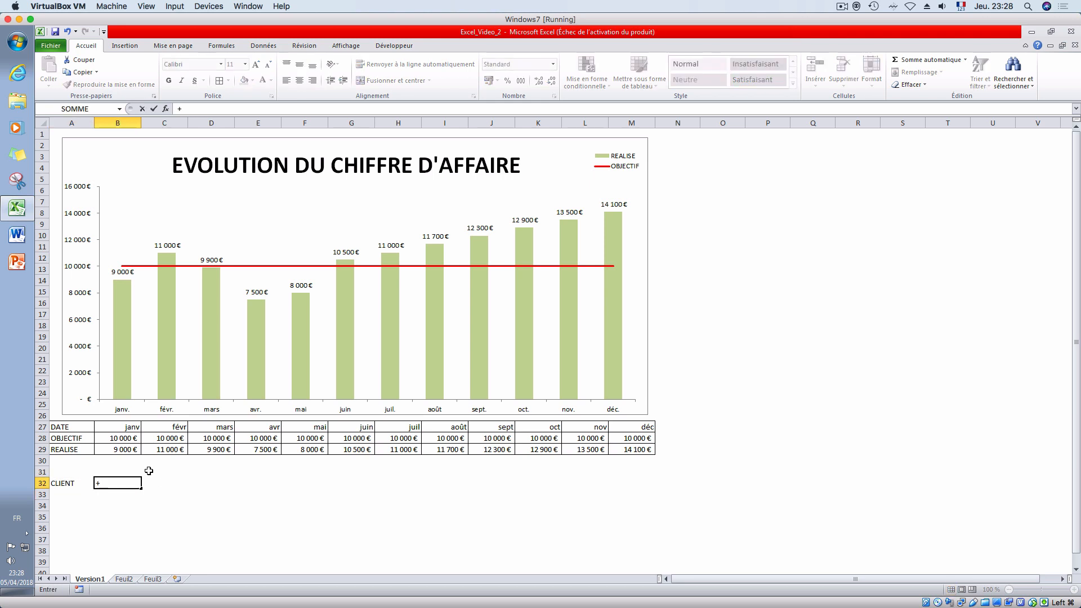
{"action": "key", "text": "BackSpace"}
{"action": "type", "text": "="}
{"action": "left_click", "coordinate": [133, 430]}
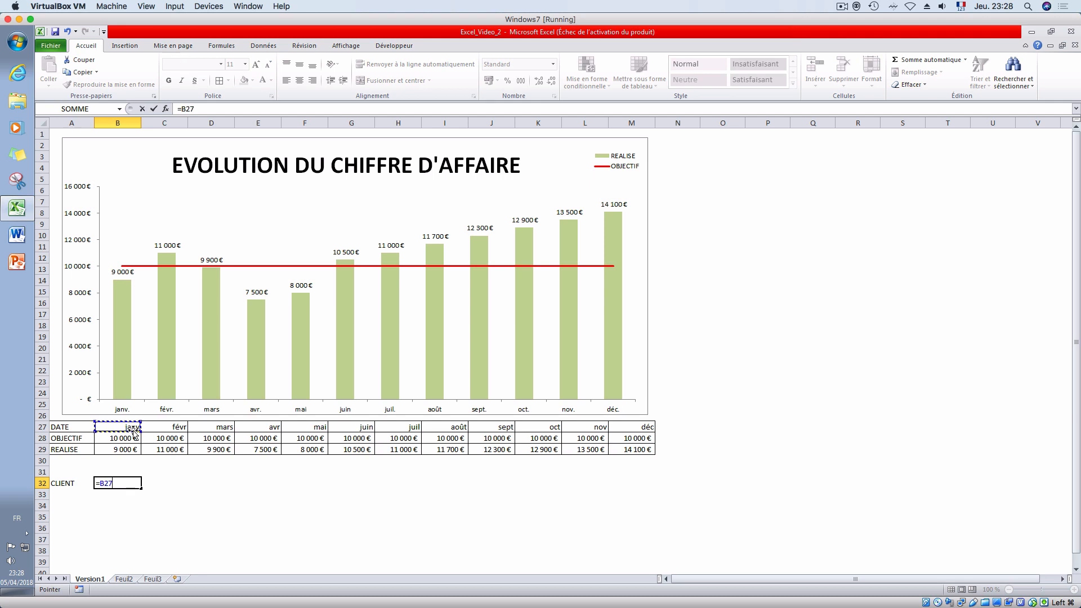
{"action": "key", "text": "Return"}
{"action": "left_click", "coordinate": [134, 483]}
{"action": "left_click_drag", "start_coordinate": [141, 488], "coordinate": [652, 478]}
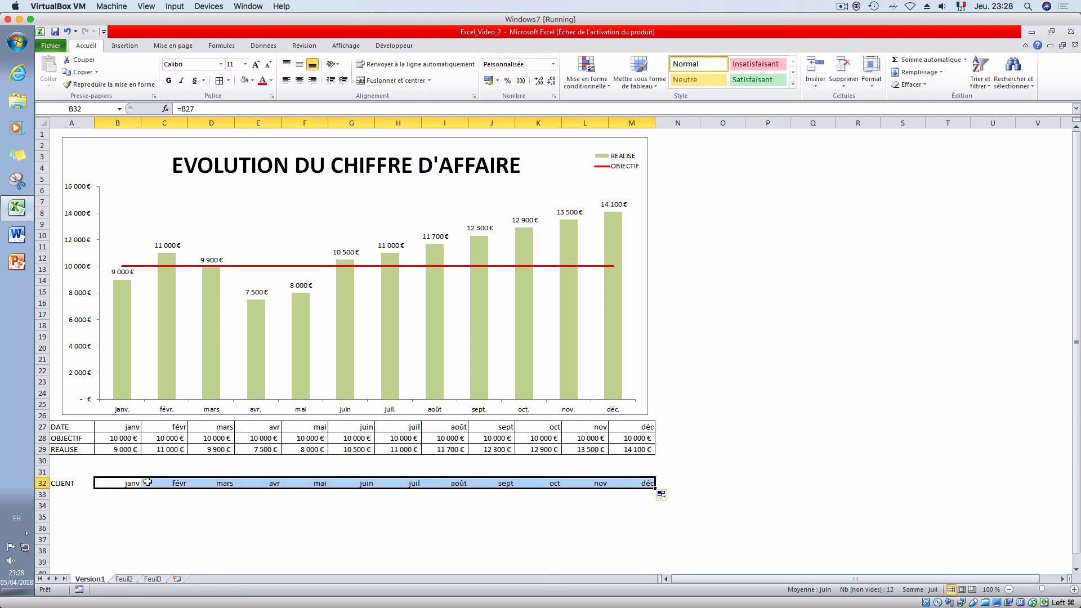
- Enter CLIENT 01 in cell A33 and fill the series down to CLIENT 10 in A42
{"action": "left_click", "coordinate": [69, 495]}
{"action": "type", "text": "c"}
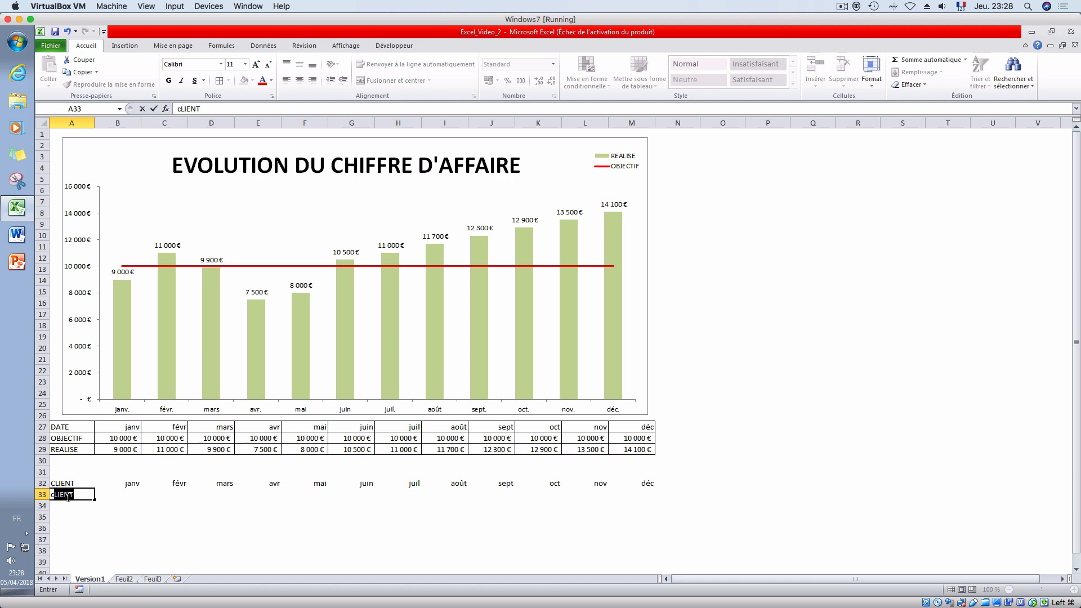
{"action": "key", "text": "Delete"}
{"action": "type", "text": "CLIENT 01"}
{"action": "key", "text": "Return"}
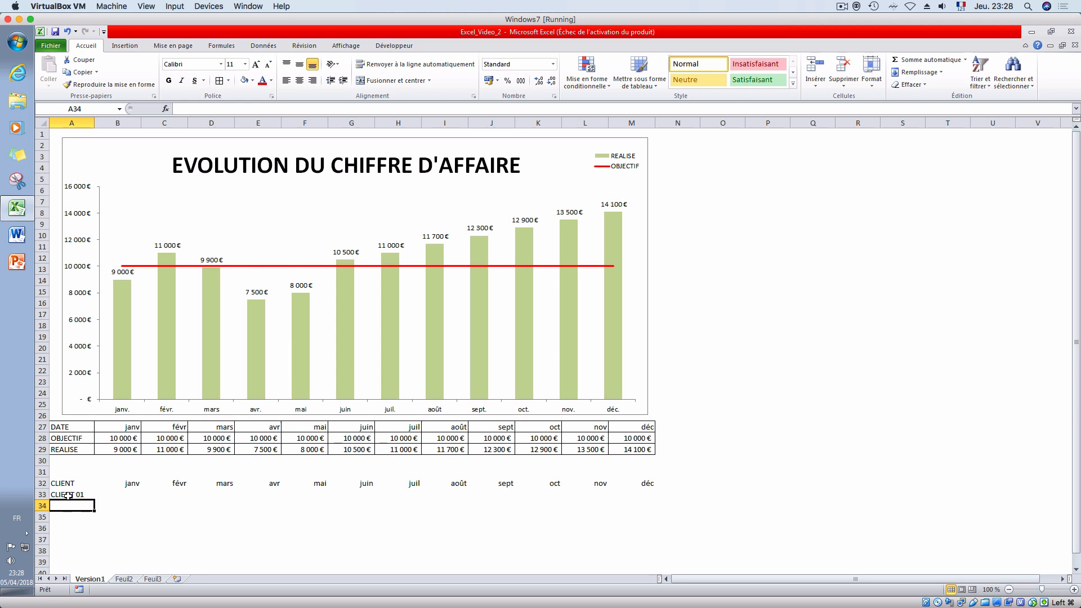
{"action": "key", "text": "Up"}
{"action": "left_click_drag", "start_coordinate": [105, 569], "coordinate": [103, 535]}
{"action": "left_click", "coordinate": [207, 495]}
- Enter the January amounts 2000, 1500, 1000, 1180 and 1030 for CLIENT 01 to CLIENT 05 in B33:B37
{"action": "left_click", "coordinate": [134, 431]}
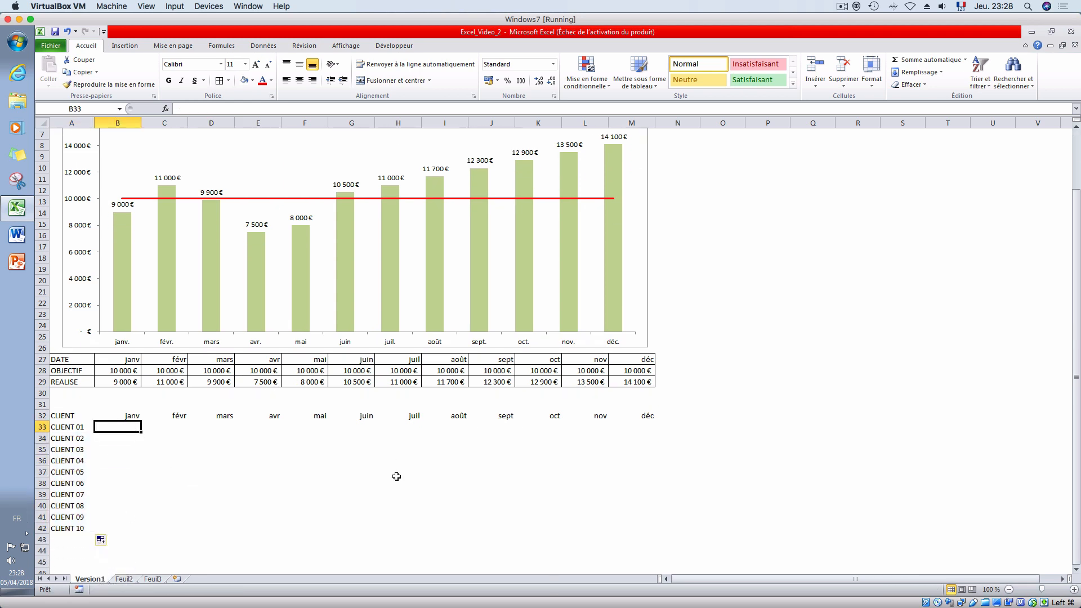
{"action": "scroll", "coordinate": [386, 483], "scroll_direction": "up", "scroll_amount": 2}
{"action": "scroll", "coordinate": [257, 511], "scroll_direction": "down", "scroll_amount": 1}
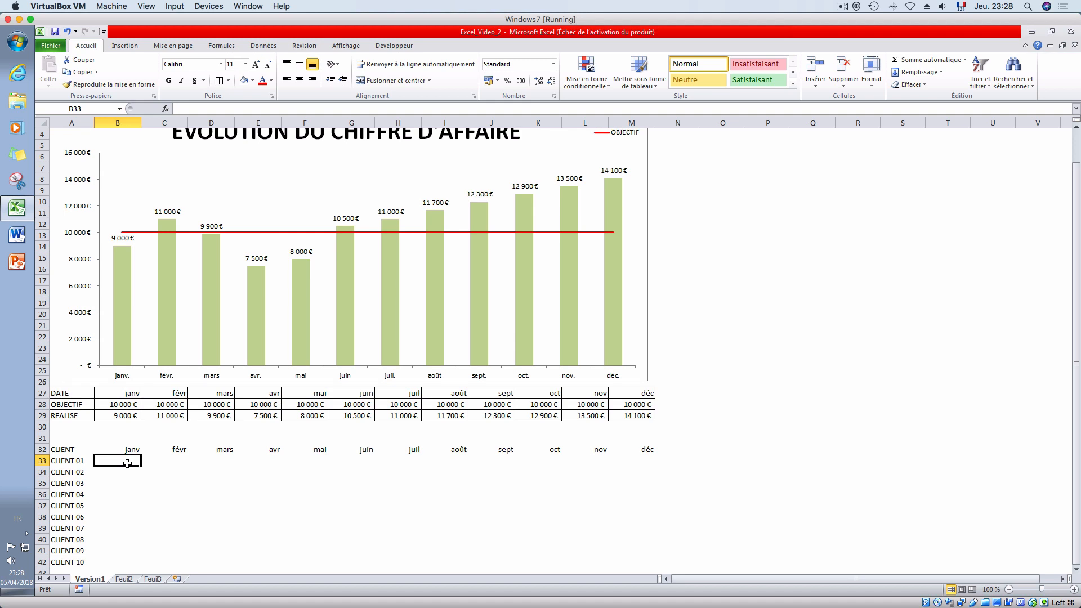
{"action": "type", "text": "2000"}
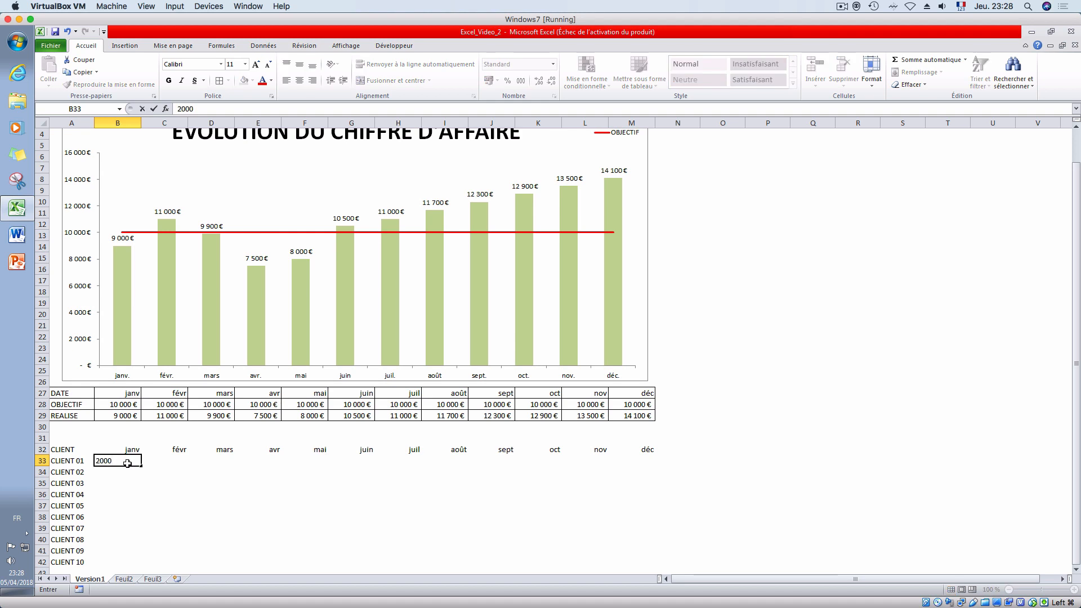
{"action": "key", "text": "Return"}
{"action": "type", "text": "1500"}
{"action": "key", "text": "Return"}
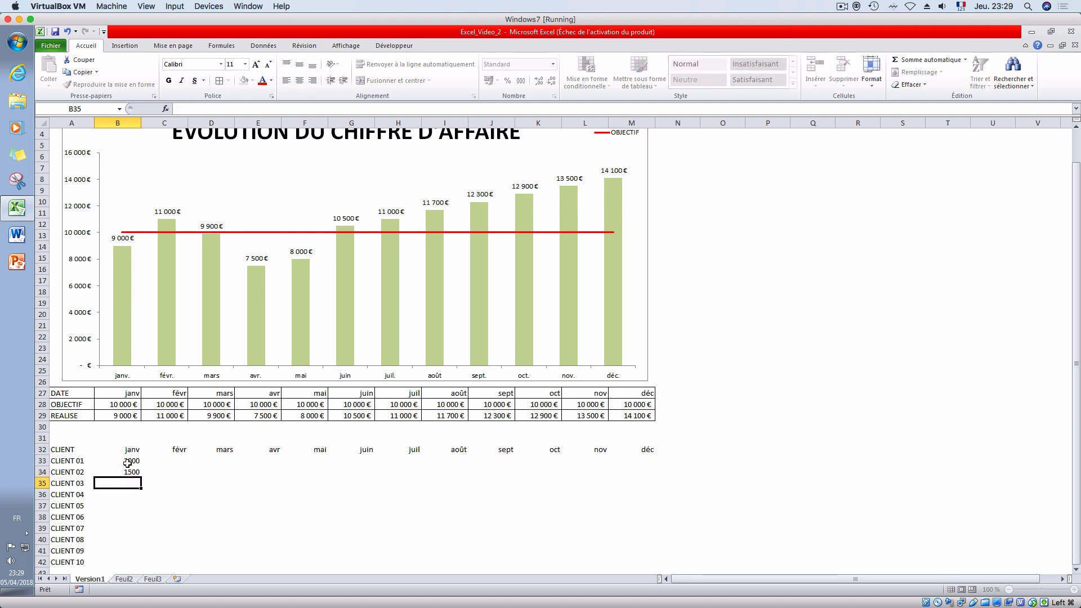
{"action": "type", "text": "1000"}
{"action": "key", "text": "Return"}
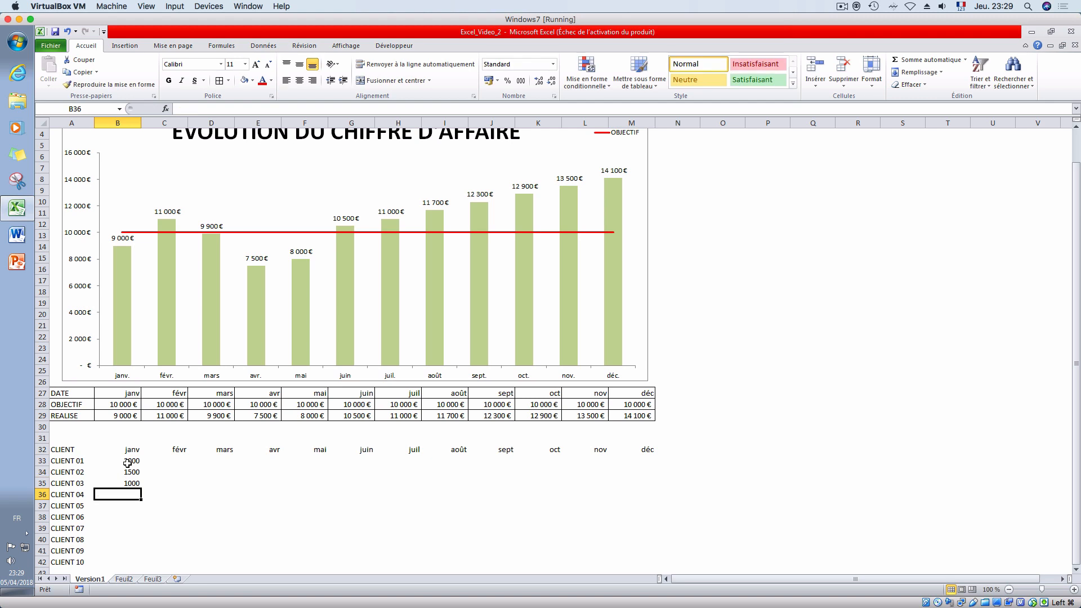
{"action": "type", "text": "1180"}
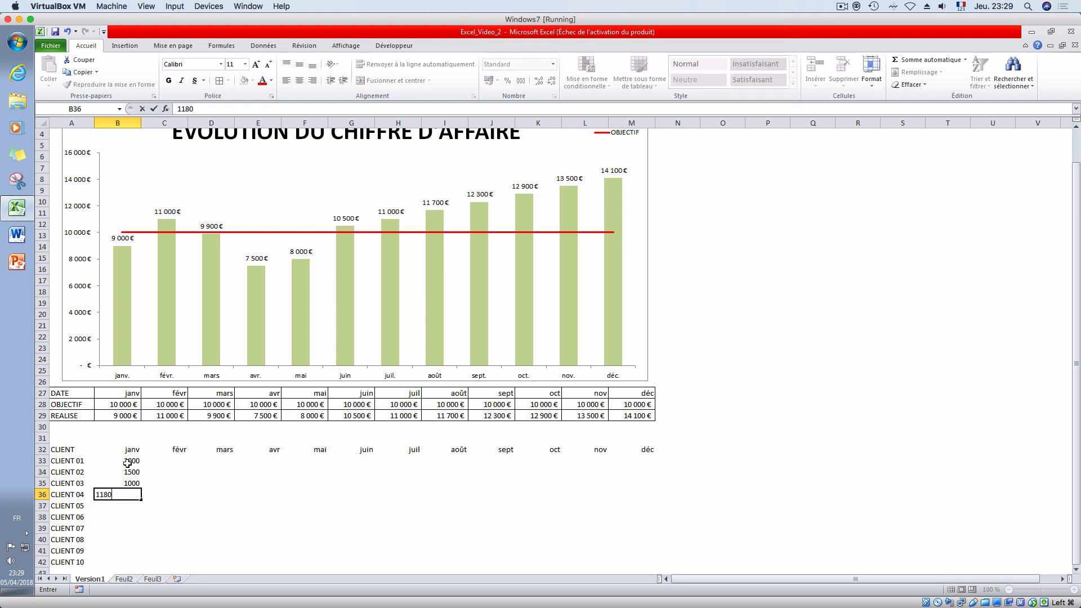
{"action": "key", "text": "Return"}
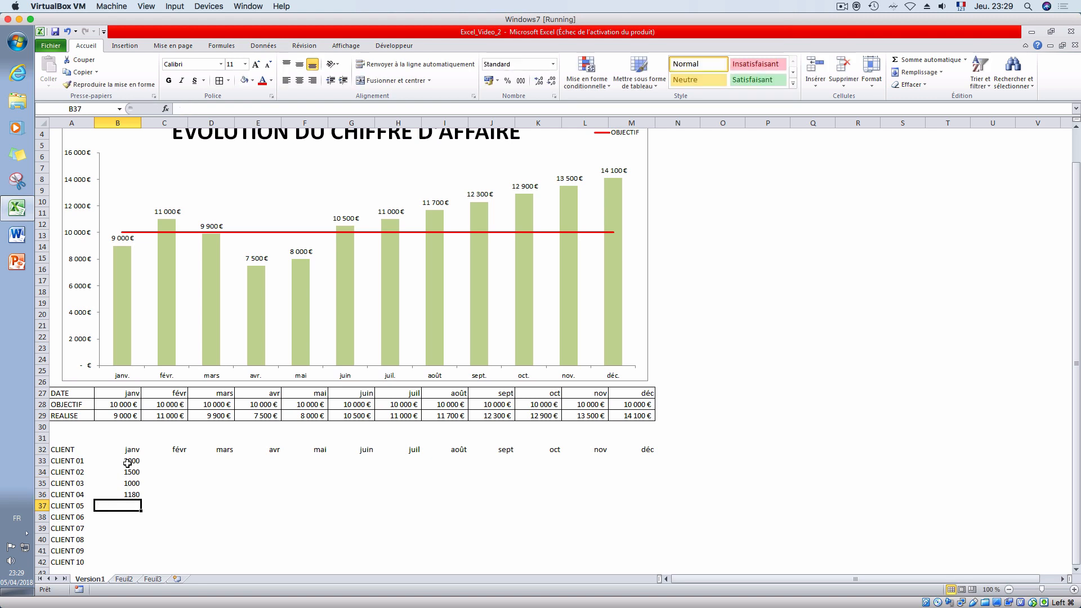
{"action": "type", "text": "1030"}
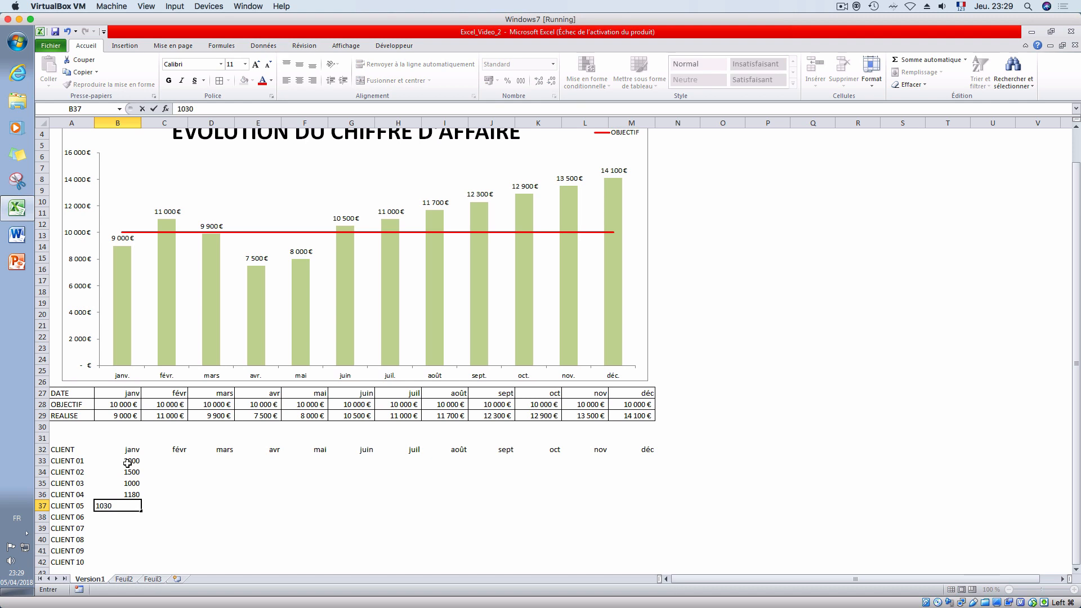
{"action": "key", "text": "Return"}
- Extend the B36:B37 series down to B42 and fill the January amounts B33:B42 across to column M
{"action": "left_click_drag", "start_coordinate": [120, 493], "coordinate": [141, 563]}
{"action": "left_click", "coordinate": [148, 483]}
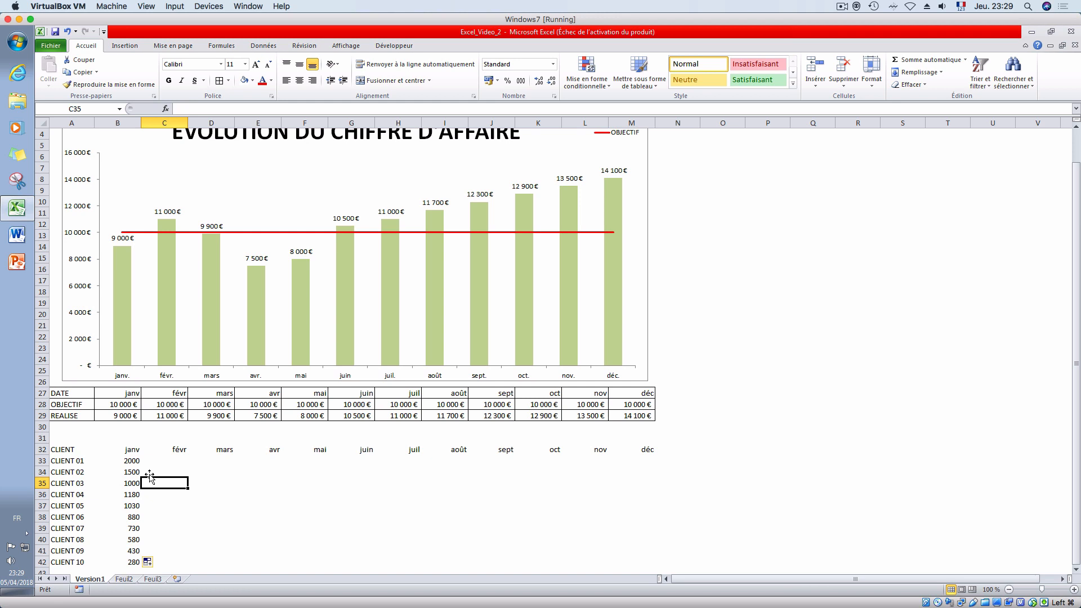
{"action": "left_click", "coordinate": [129, 460]}
{"action": "left_click_drag", "start_coordinate": [129, 461], "coordinate": [648, 561]}
{"action": "left_click", "coordinate": [710, 505]}
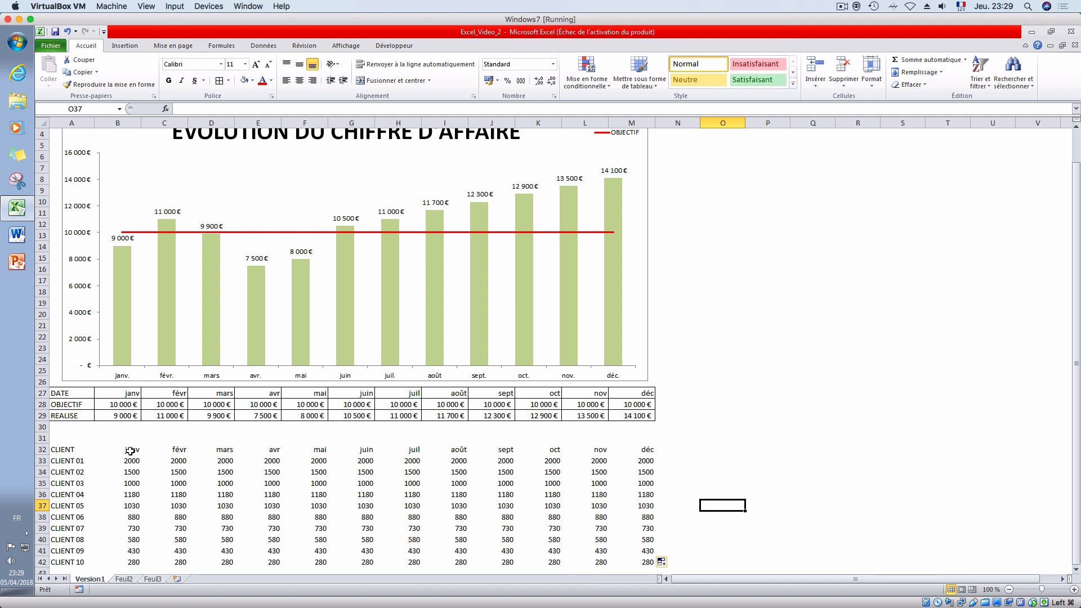
- Clear the client amounts in cells C35, D38, E33, F36, H35, I38, J39, K34, M33 and L36
{"action": "left_click", "coordinate": [130, 451]}
{"action": "left_click", "coordinate": [80, 459]}
{"action": "left_click", "coordinate": [132, 462]}
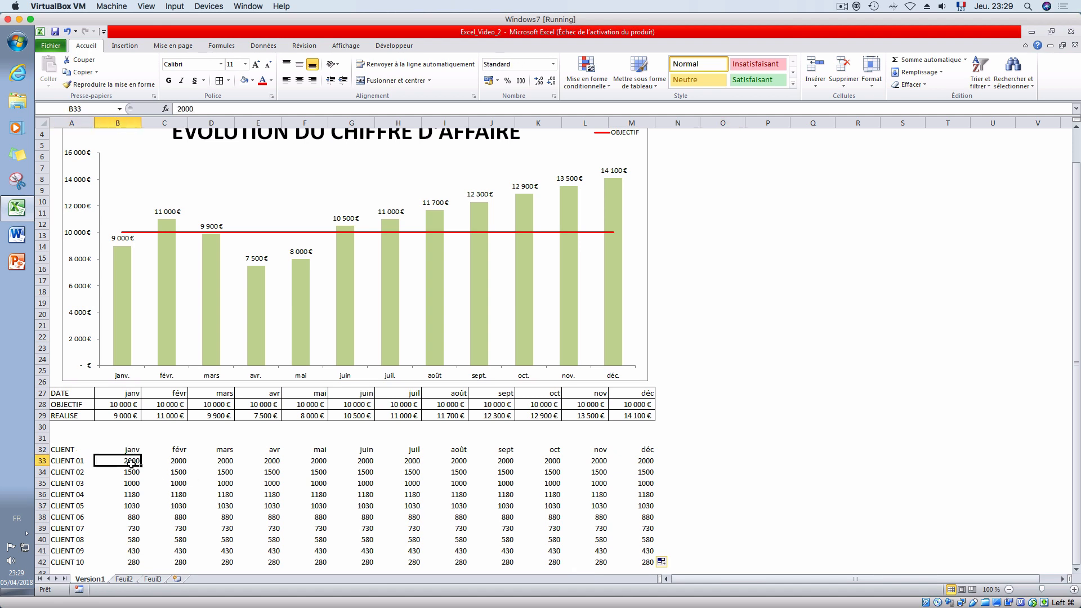
{"action": "left_click", "coordinate": [174, 480]}
{"action": "key", "text": "Delete"}
{"action": "left_click", "coordinate": [225, 517]}
{"action": "key", "text": "Delete"}
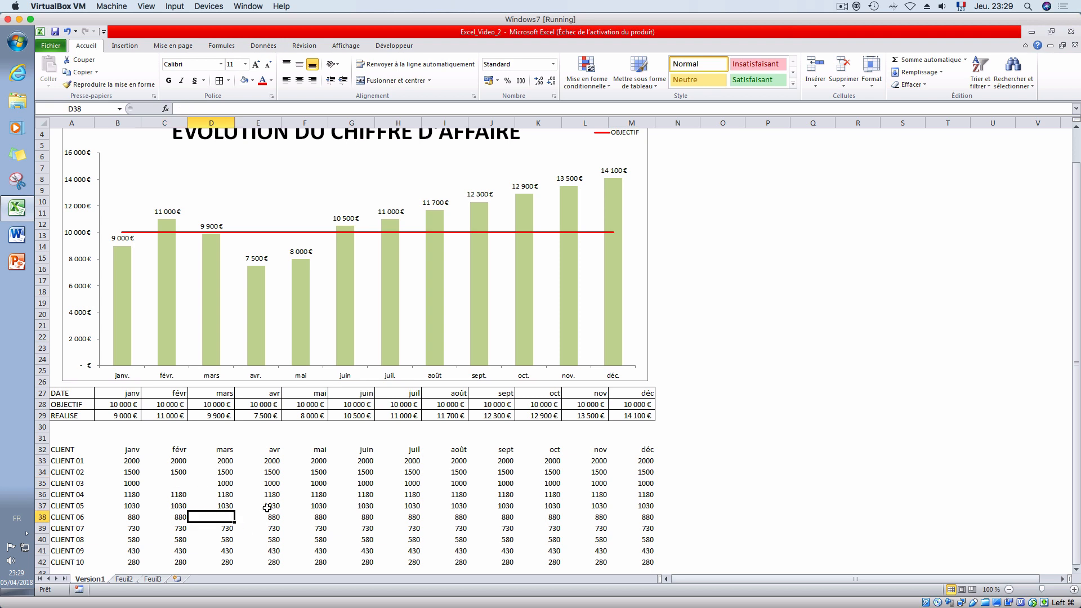
{"action": "left_click", "coordinate": [275, 465]}
{"action": "key", "text": "Delete"}
{"action": "left_click", "coordinate": [321, 495]}
{"action": "key", "text": "Delete"}
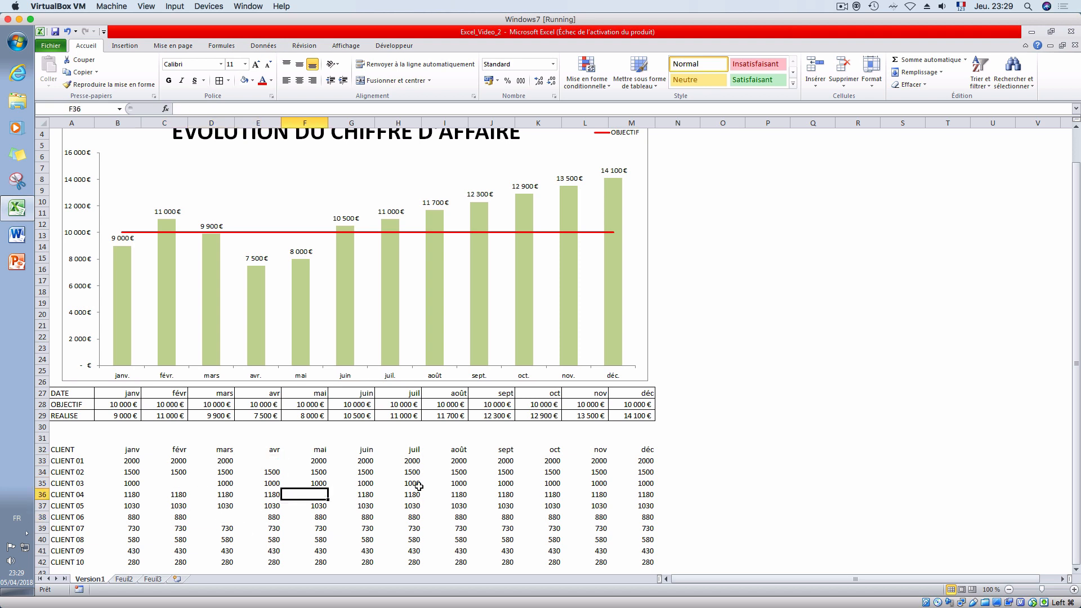
{"action": "left_click", "coordinate": [417, 484]}
{"action": "key", "text": "Delete"}
{"action": "left_click", "coordinate": [453, 518]}
{"action": "key", "text": "Delete"}
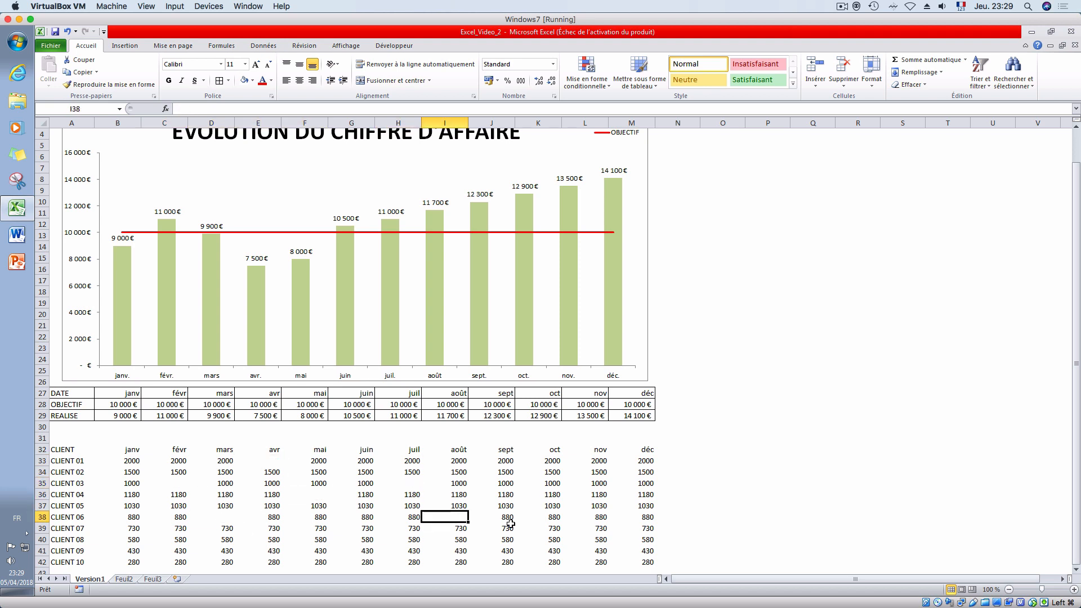
{"action": "left_click", "coordinate": [510, 526]}
{"action": "key", "text": "Delete"}
{"action": "left_click", "coordinate": [559, 473]}
{"action": "key", "text": "Delete"}
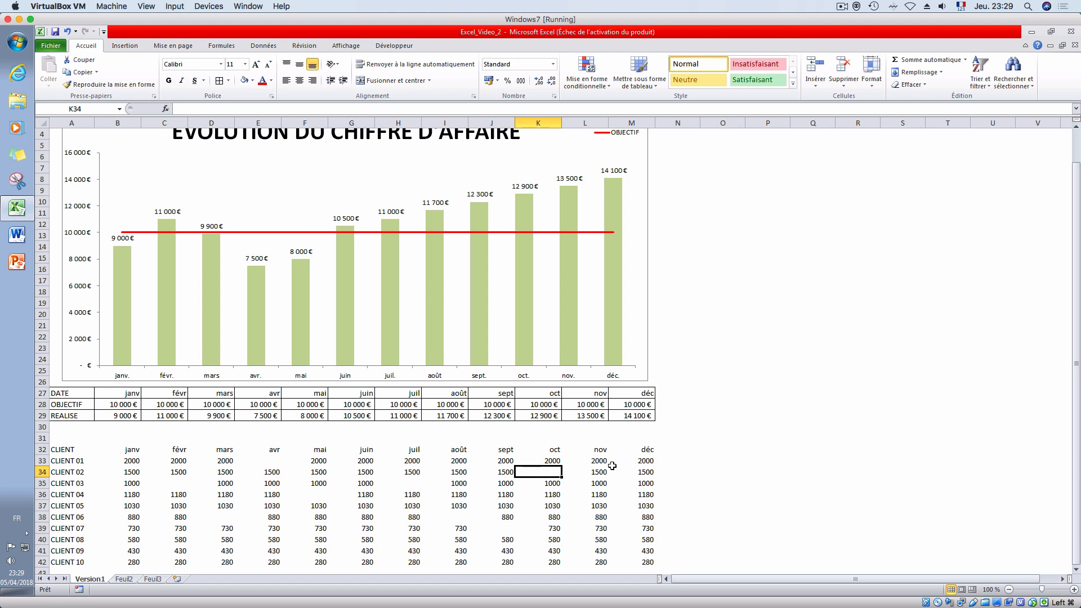
{"action": "left_click", "coordinate": [612, 464]}
{"action": "key", "text": "Delete"}
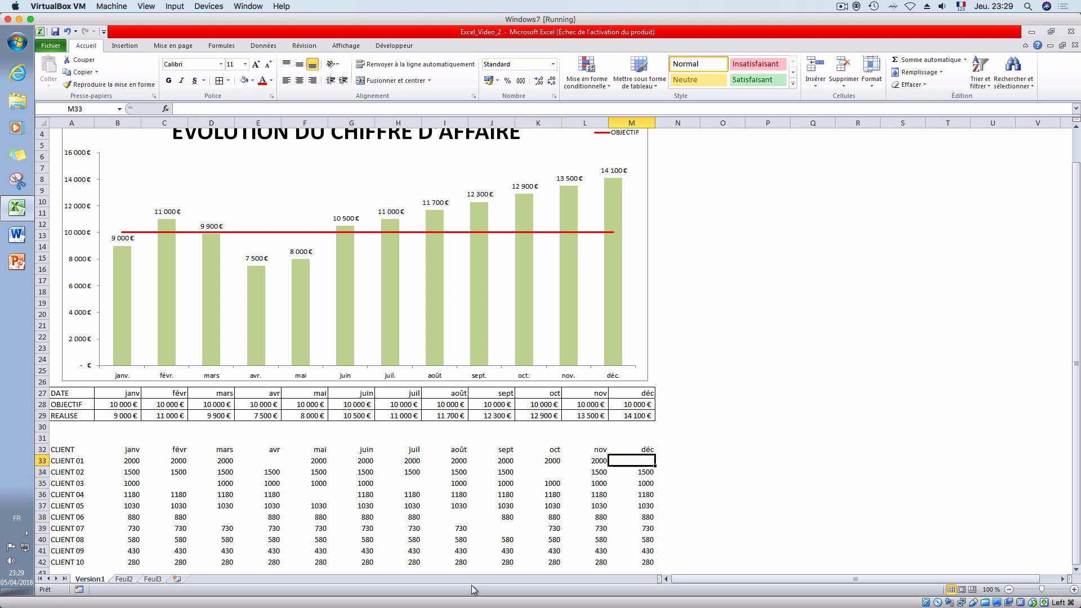
{"action": "left_click", "coordinate": [597, 498]}
{"action": "key", "text": "Delete"}
{"action": "left_click", "coordinate": [726, 482]}
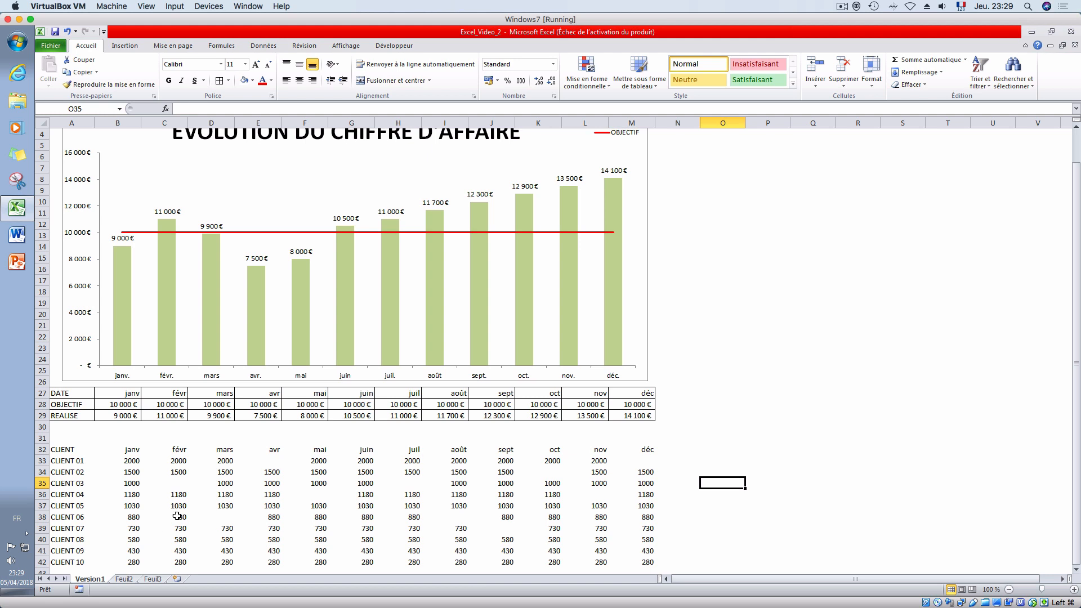
- Add filters to the client table's header row 32
{"action": "left_click", "coordinate": [42, 450]}
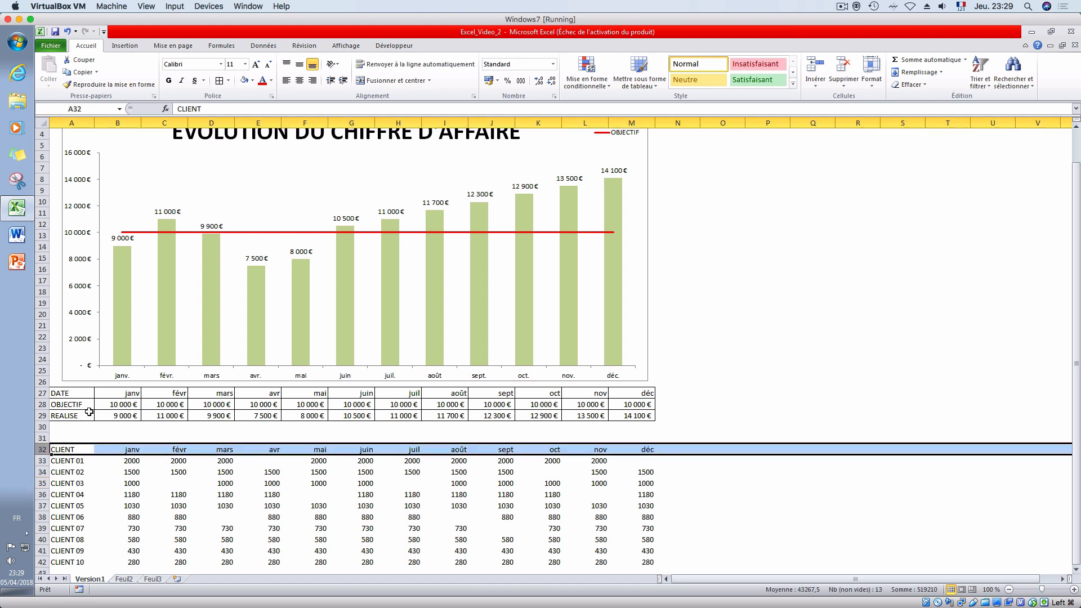
{"action": "left_click", "coordinate": [980, 79]}
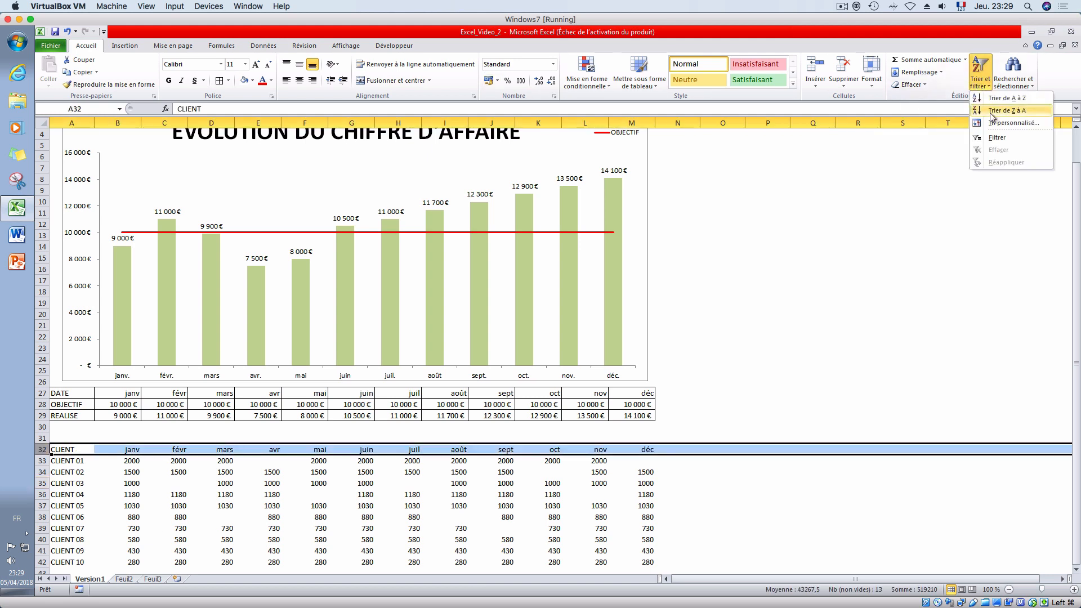
{"action": "left_click", "coordinate": [994, 139]}
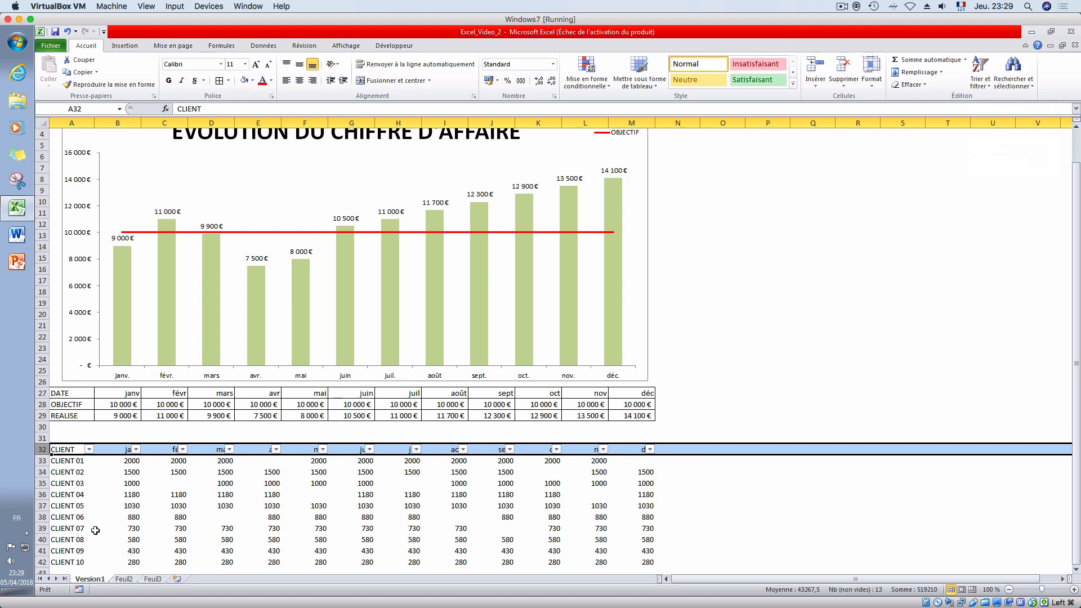
{"action": "left_click", "coordinate": [117, 495]}
- Centre the header cells A32:M32 horizontally and vertically and make them bold
{"action": "left_click_drag", "start_coordinate": [58, 449], "coordinate": [638, 447]}
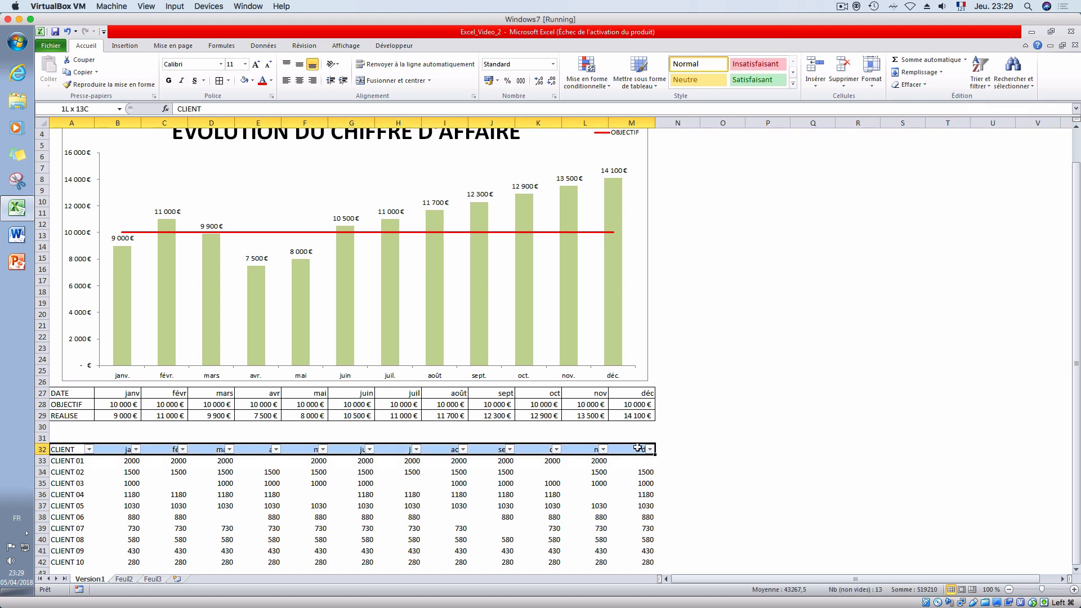
{"action": "left_click", "coordinate": [299, 80]}
{"action": "left_click", "coordinate": [299, 64]}
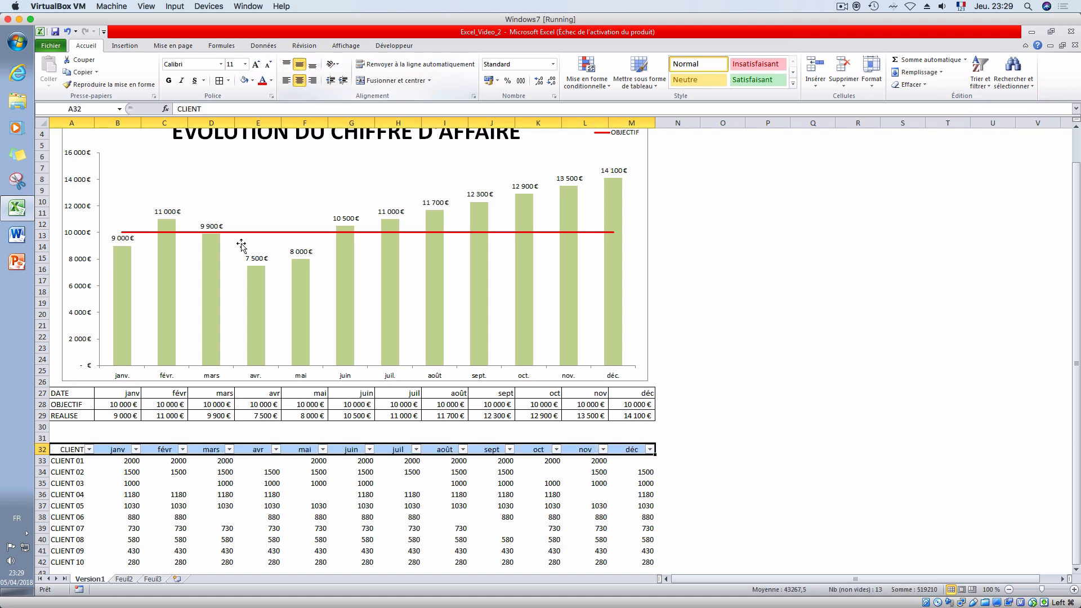
{"action": "left_click", "coordinate": [168, 80]}
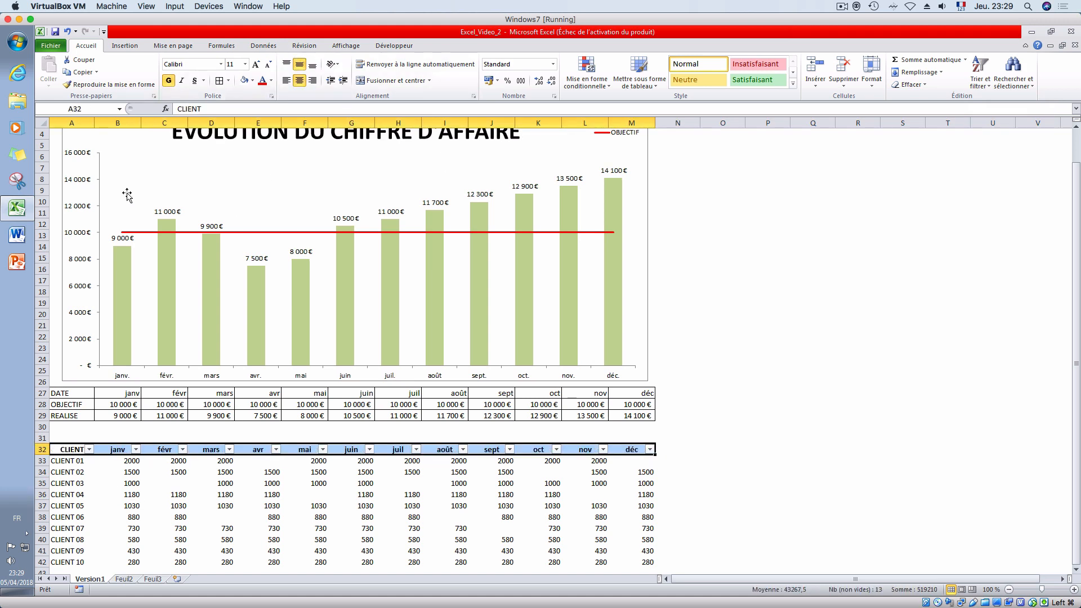
- Widen column A and apply all borders to the client table A32:M42
{"action": "left_click_drag", "start_coordinate": [94, 123], "coordinate": [146, 141]}
{"action": "left_click", "coordinate": [261, 494]}
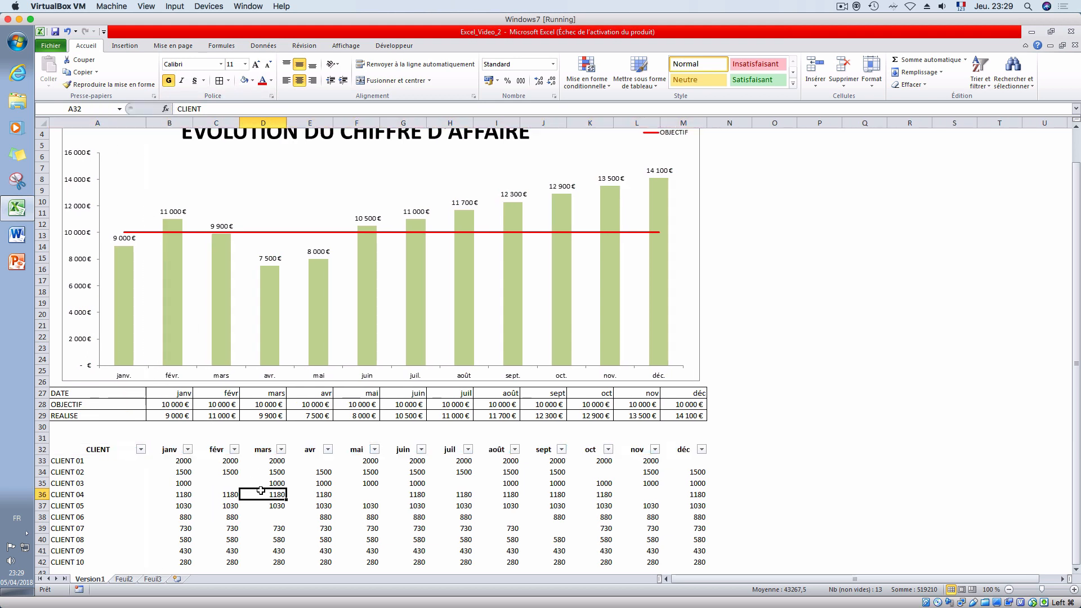
{"action": "left_click_drag", "start_coordinate": [100, 450], "coordinate": [692, 523]}
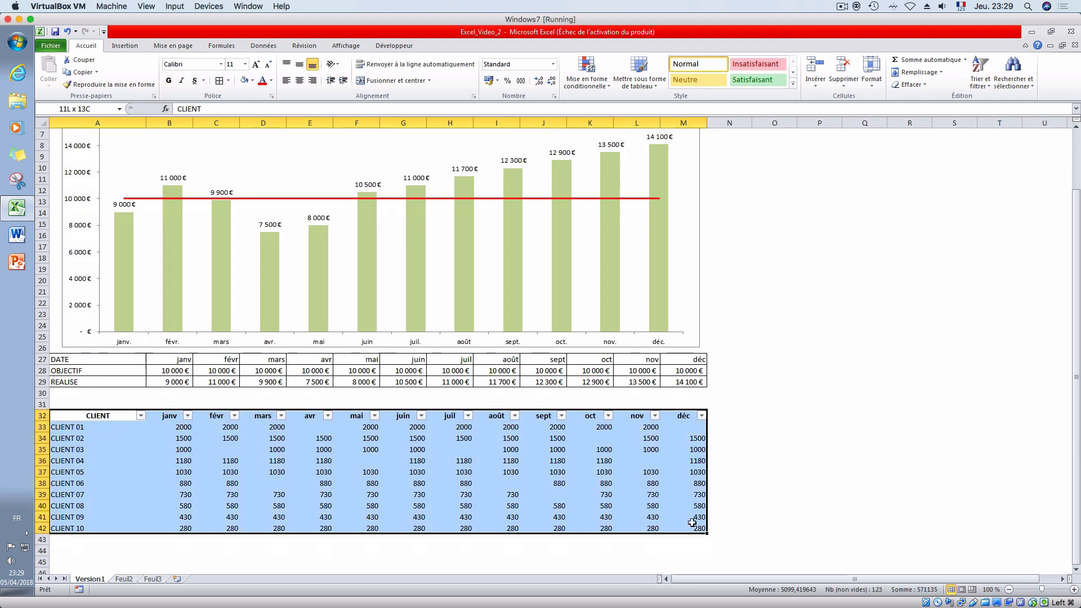
{"action": "left_click", "coordinate": [219, 80]}
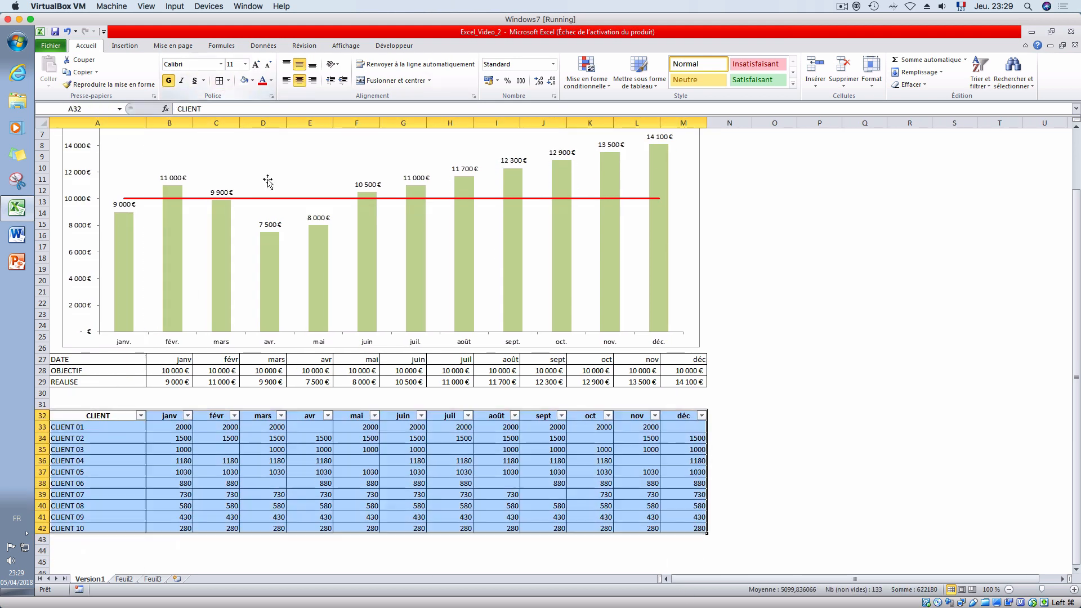
{"action": "left_click", "coordinate": [361, 506]}
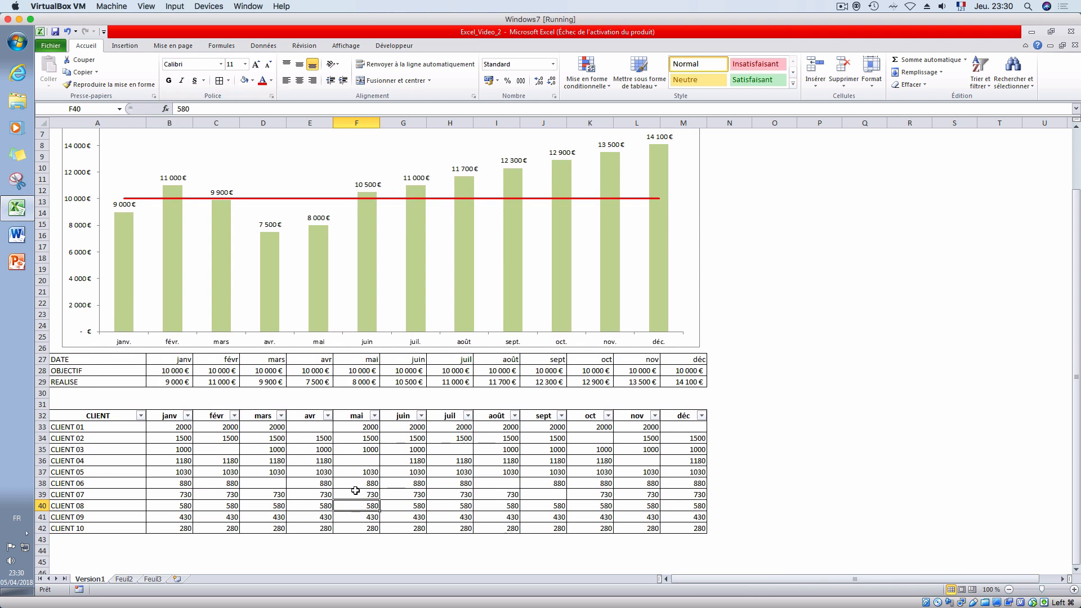
- Replace the January REALISE amount in B29 with the formula =SOMME(B33:B42)
{"action": "scroll", "coordinate": [328, 460], "scroll_direction": "up", "scroll_amount": 2}
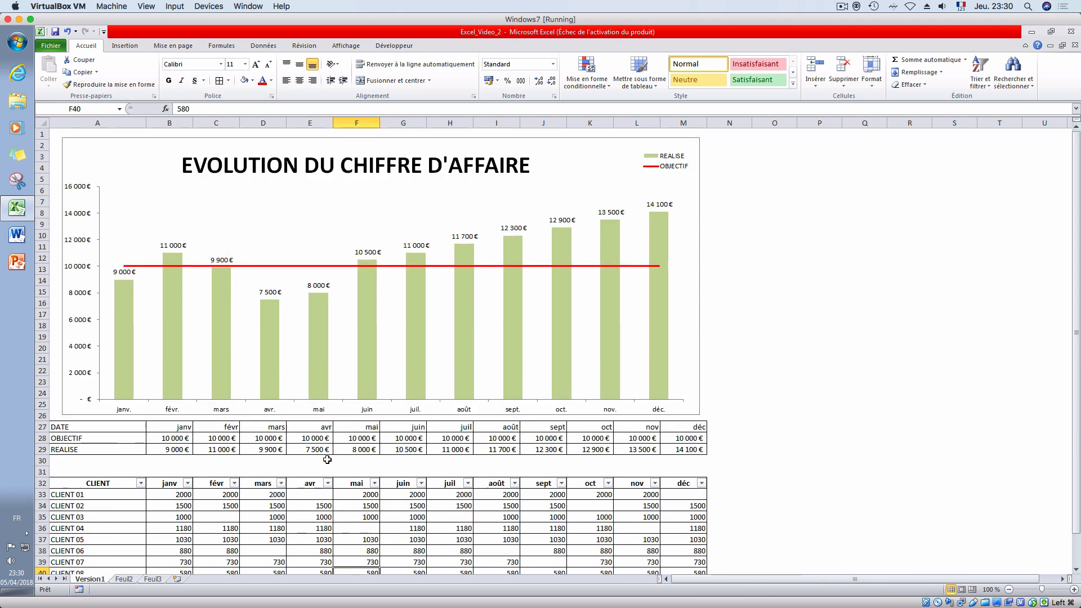
{"action": "left_click", "coordinate": [168, 450]}
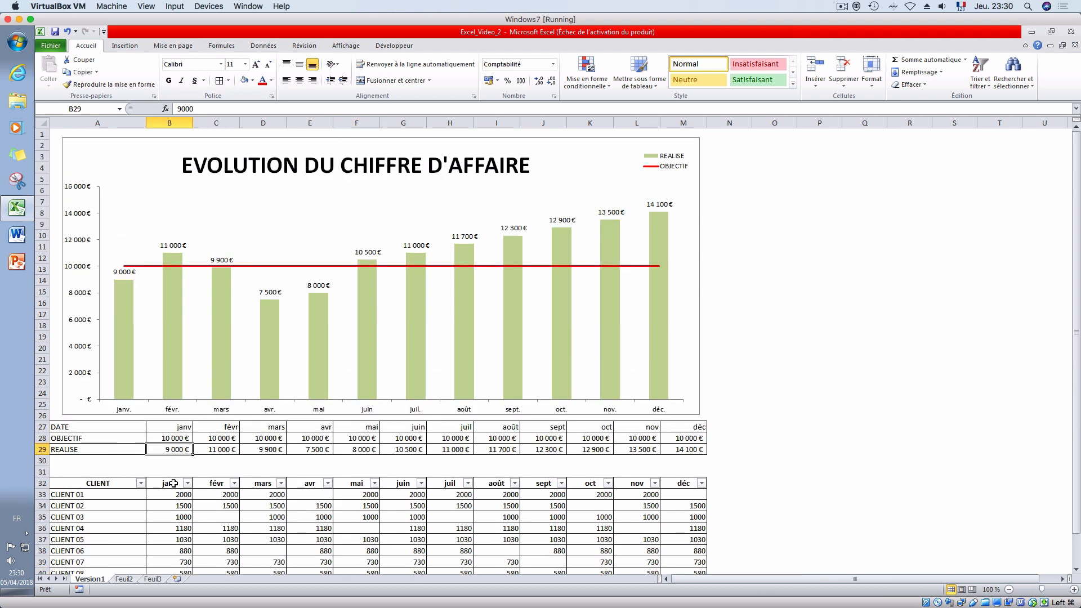
{"action": "type", "text": "+"}
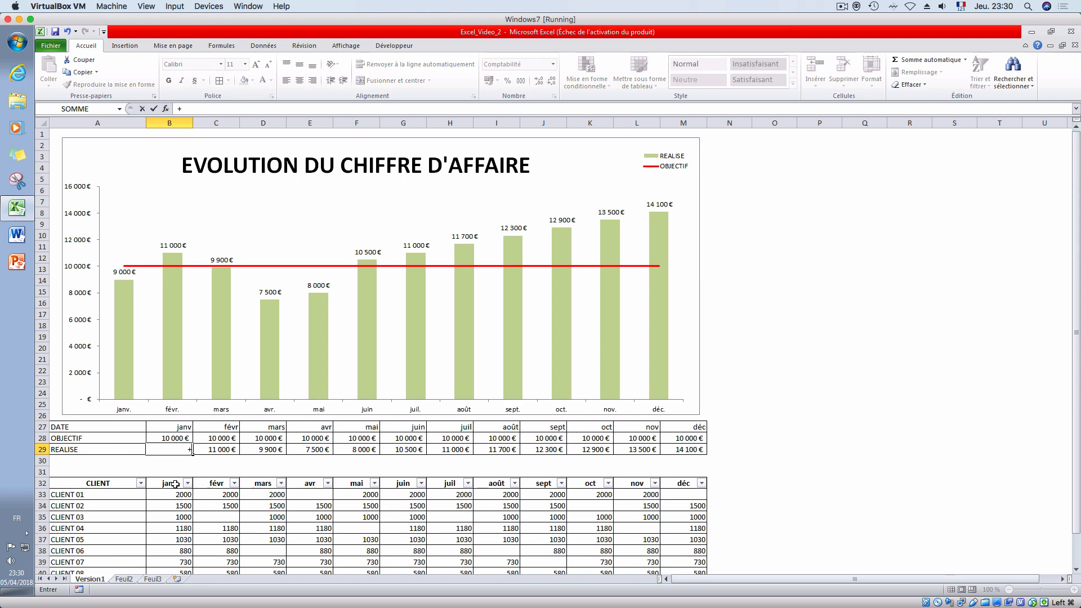
{"action": "key", "text": "BackSpace"}
{"action": "type", "text": "=somme"}
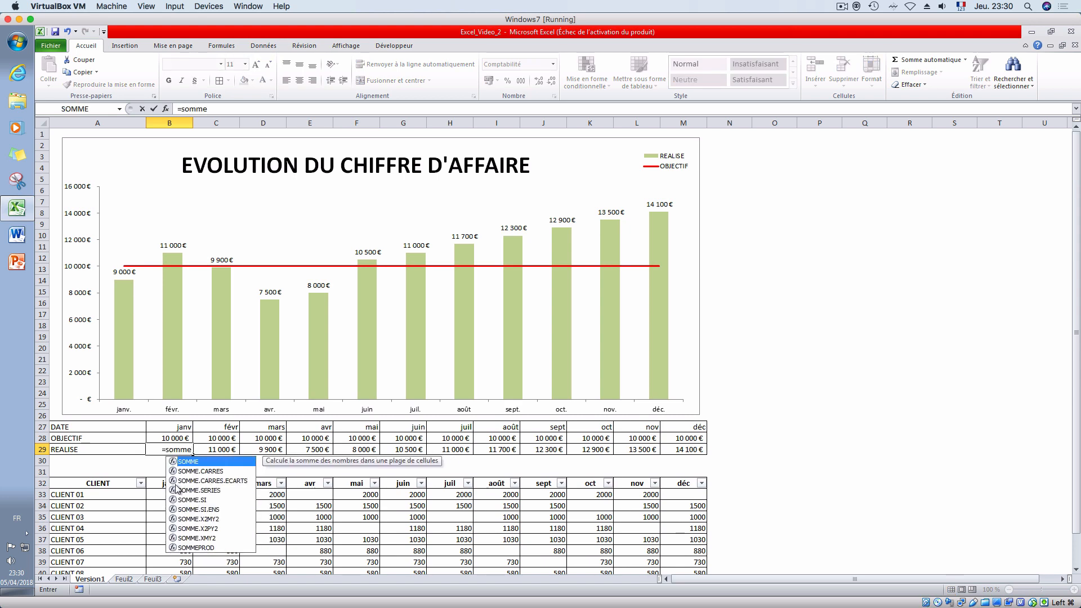
{"action": "type", "text": "("}
{"action": "left_click", "coordinate": [172, 493]}
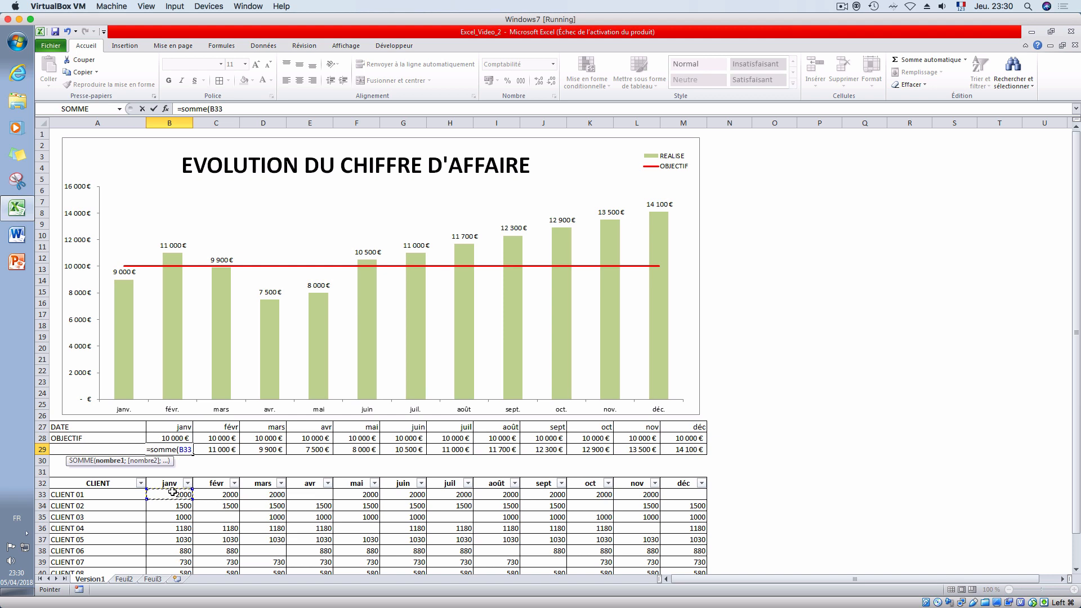
{"action": "key", "text": "shift+Down"}
{"action": "key", "text": "ctrl+shift+Down"}
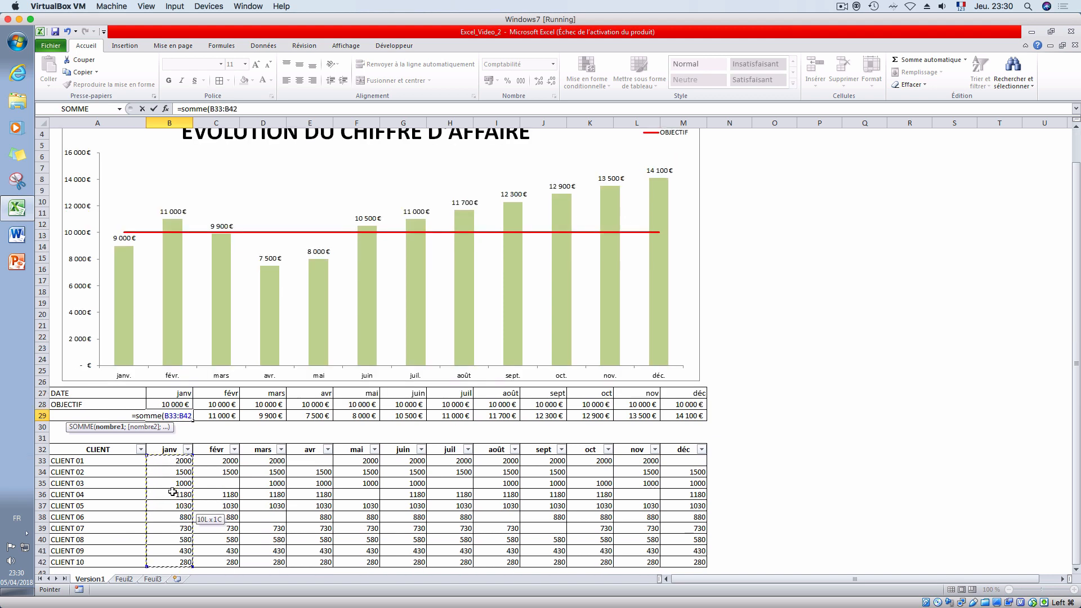
{"action": "key", "text": "Return"}
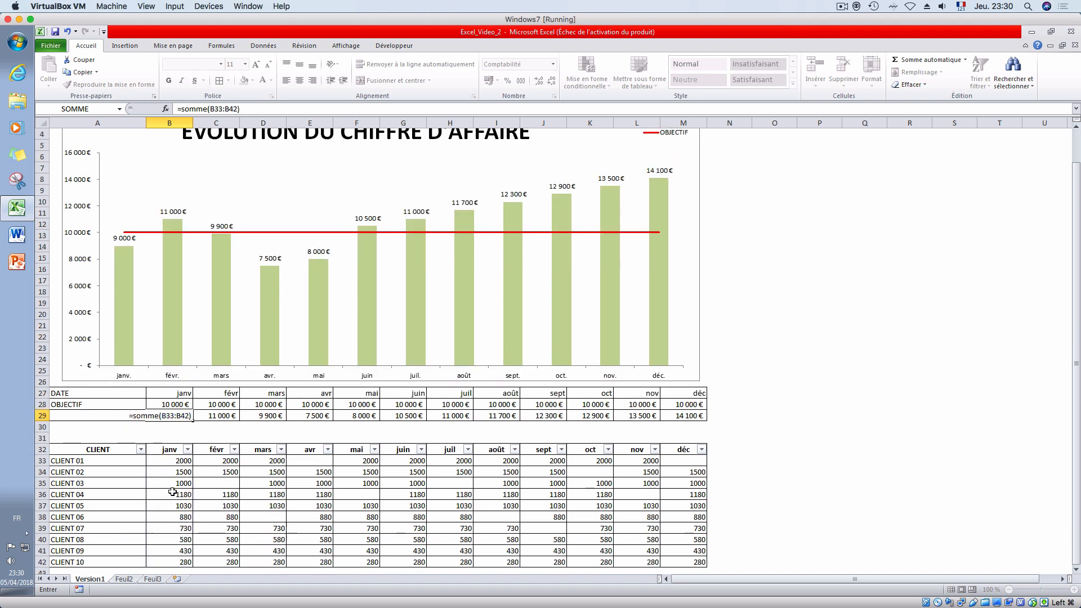
{"action": "key", "text": "Up"}
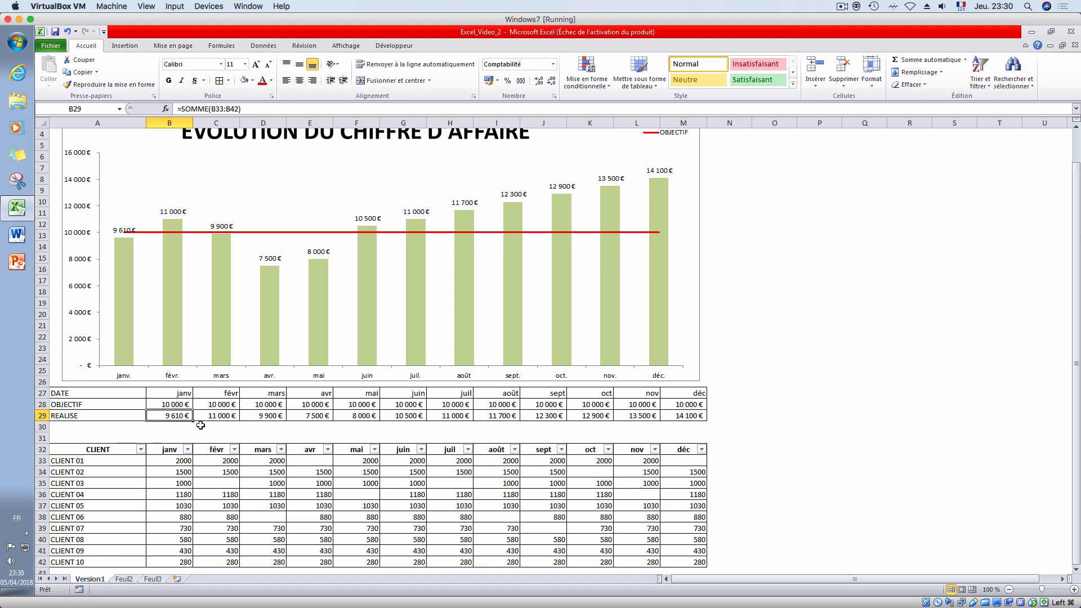
- Fill the sum formula in B29 across the REALISE row to M29
{"action": "left_click_drag", "start_coordinate": [194, 421], "coordinate": [706, 421]}
{"action": "left_click", "coordinate": [748, 394]}
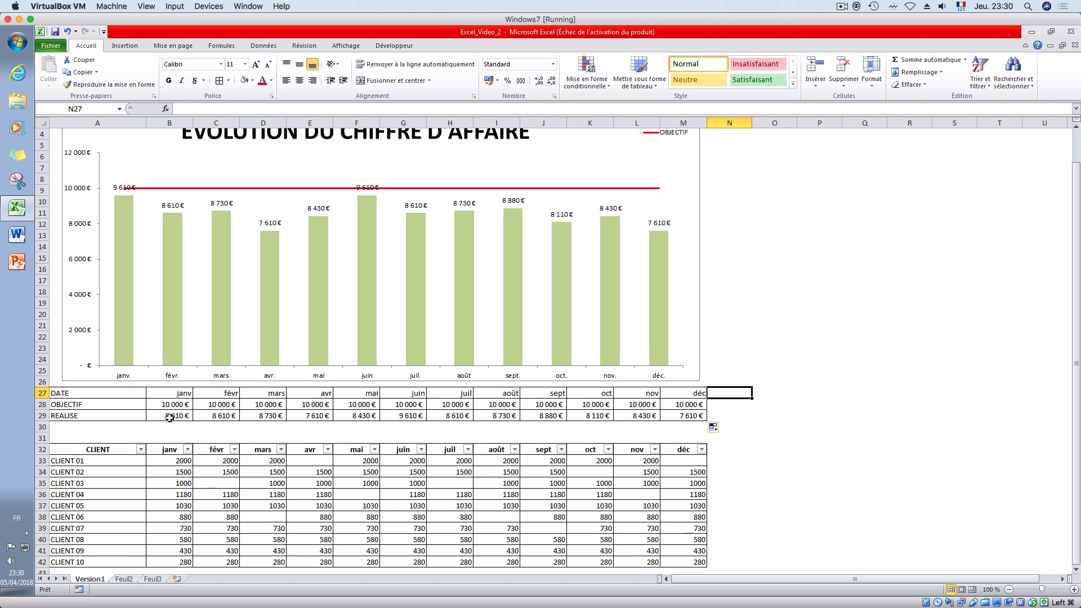
{"action": "left_click_drag", "start_coordinate": [169, 417], "coordinate": [684, 416]}
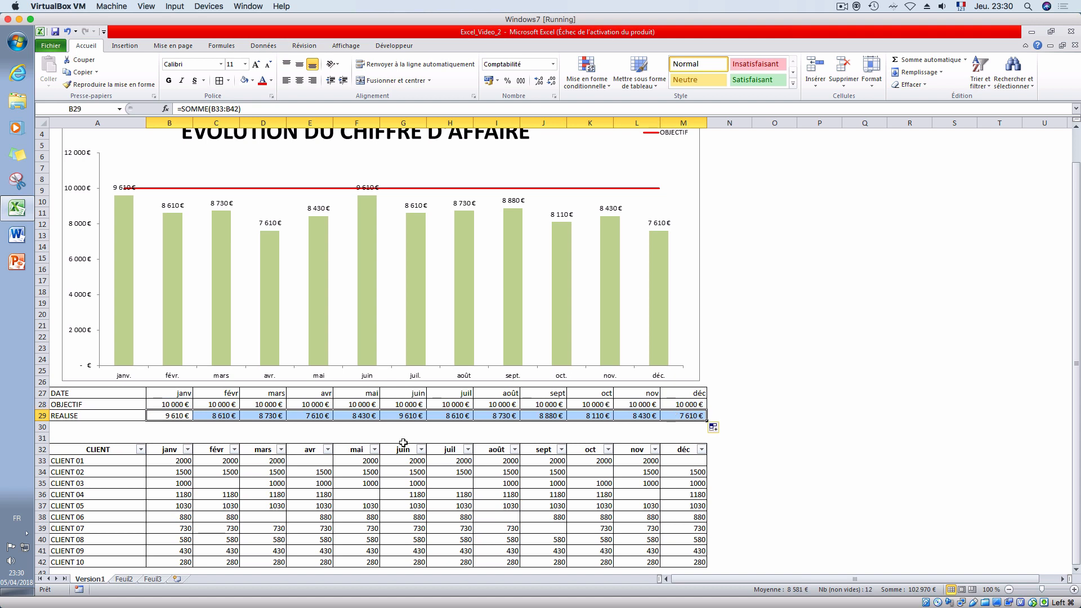
{"action": "left_click", "coordinate": [164, 461]}
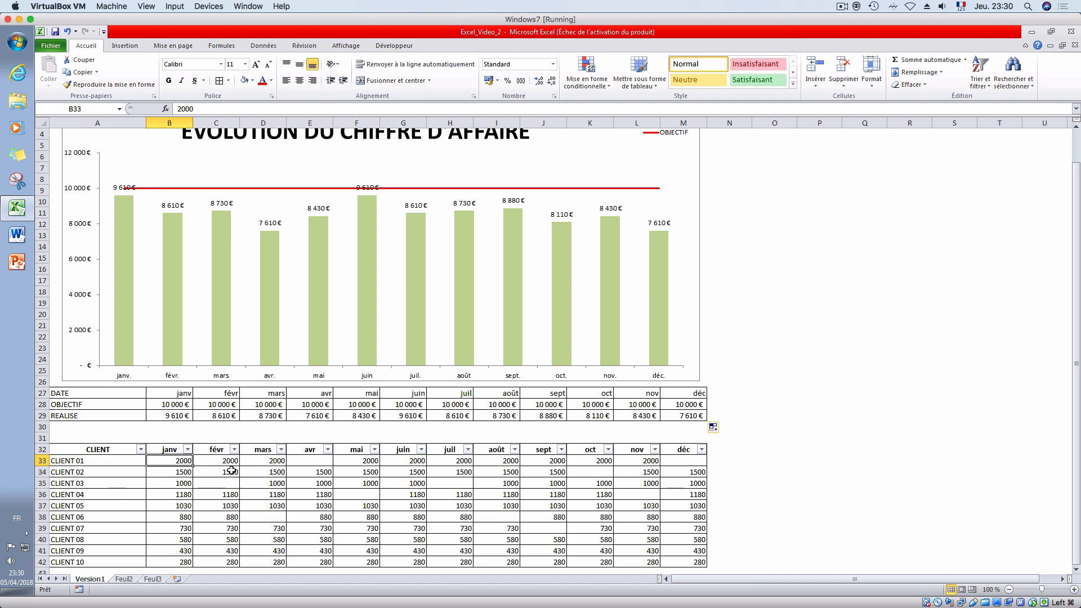
{"action": "left_click", "coordinate": [183, 415]}
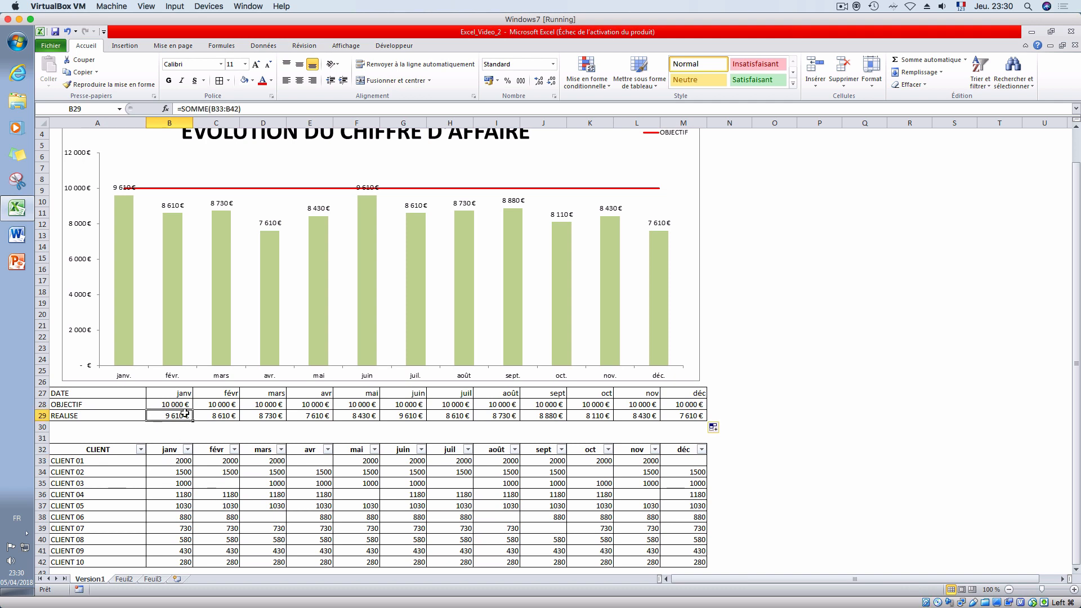
- Filter the CLIENT column to show only CLIENT 01 and restore the display of all clients
{"action": "left_click", "coordinate": [159, 494]}
{"action": "left_click", "coordinate": [140, 449]}
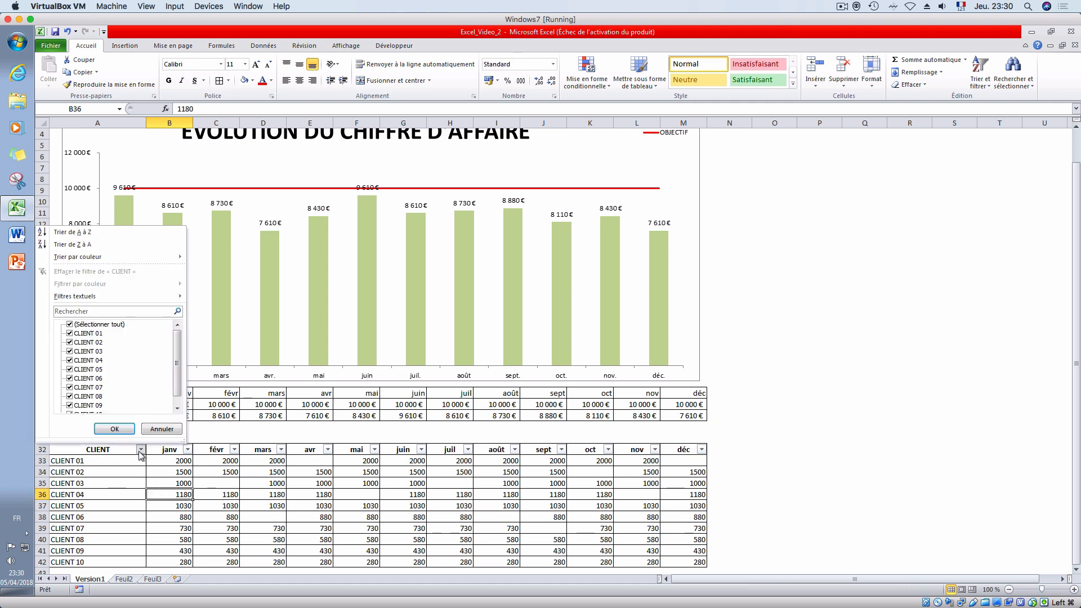
{"action": "left_click", "coordinate": [88, 325]}
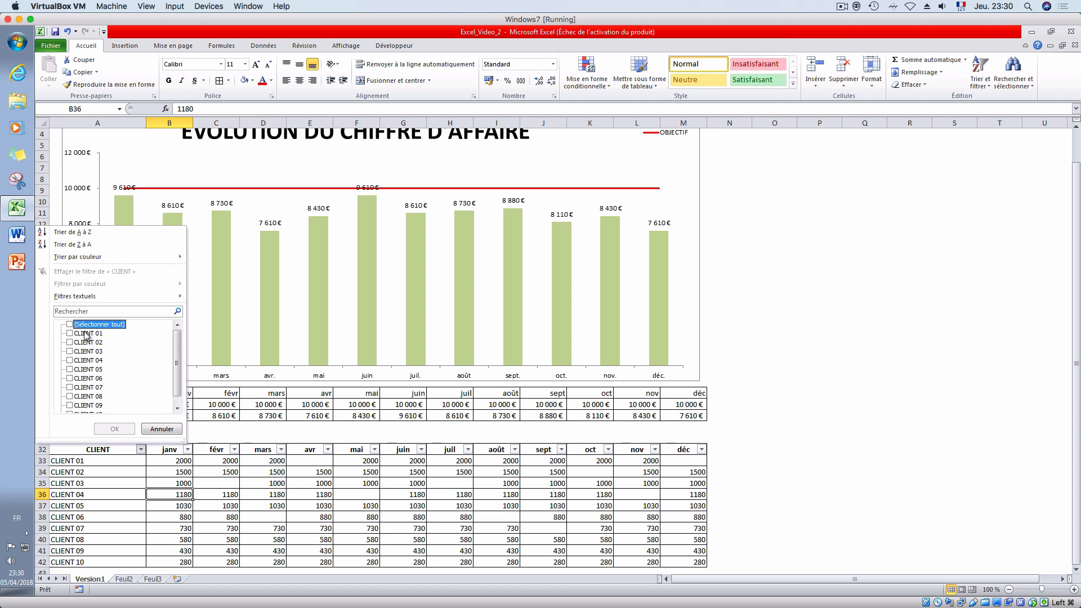
{"action": "left_click", "coordinate": [86, 333]}
{"action": "left_click", "coordinate": [115, 429]}
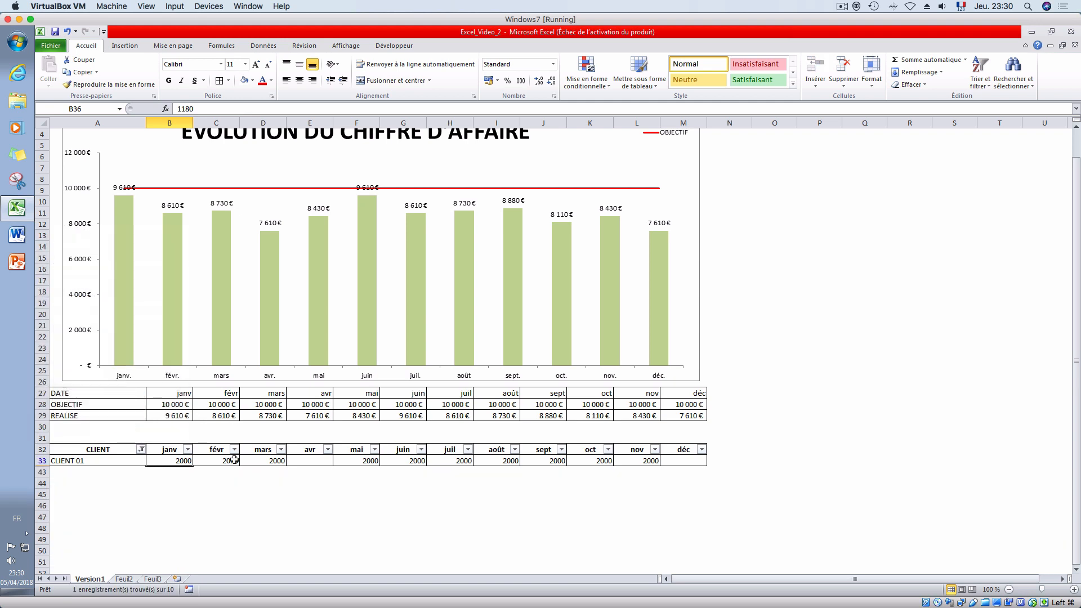
{"action": "left_click", "coordinate": [141, 450]}
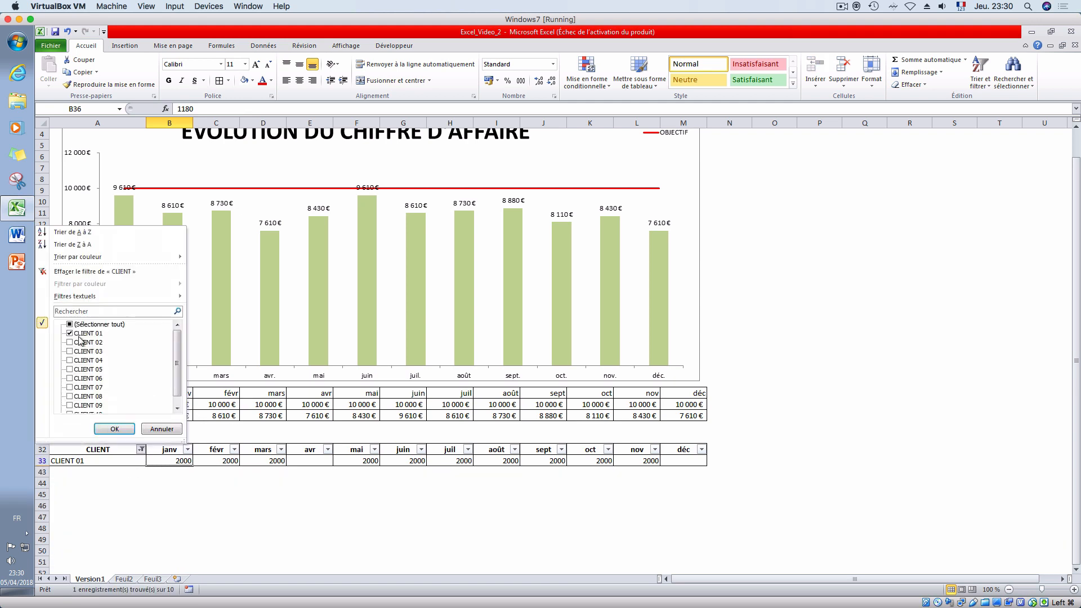
{"action": "left_click", "coordinate": [71, 325]}
{"action": "left_click", "coordinate": [116, 429]}
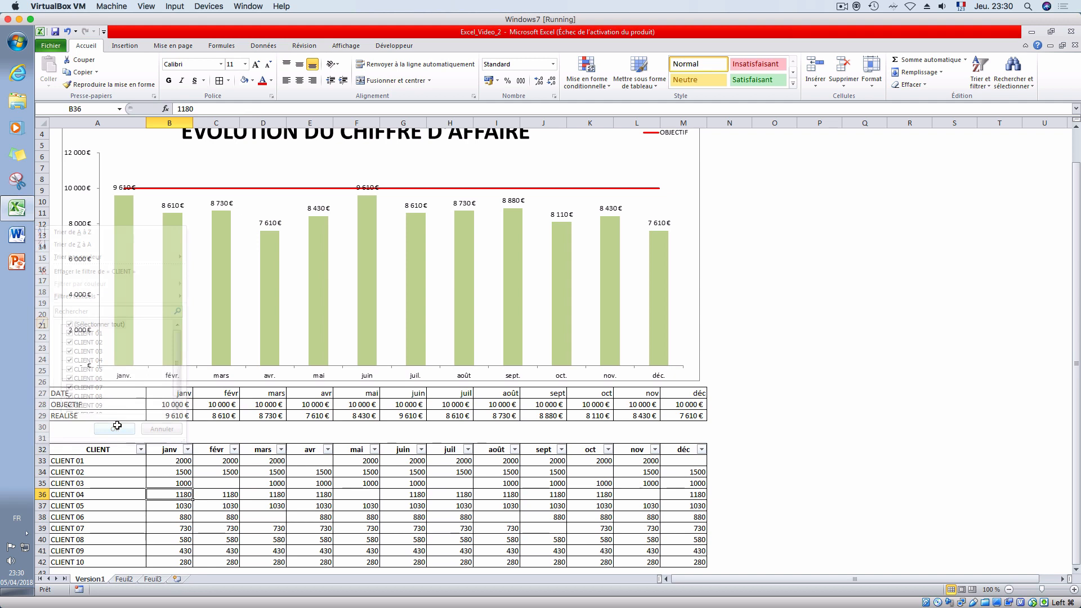
- Filter the CLIENT column to show only CLIENT 02 and restore the display of all clients
{"action": "left_click", "coordinate": [141, 450]}
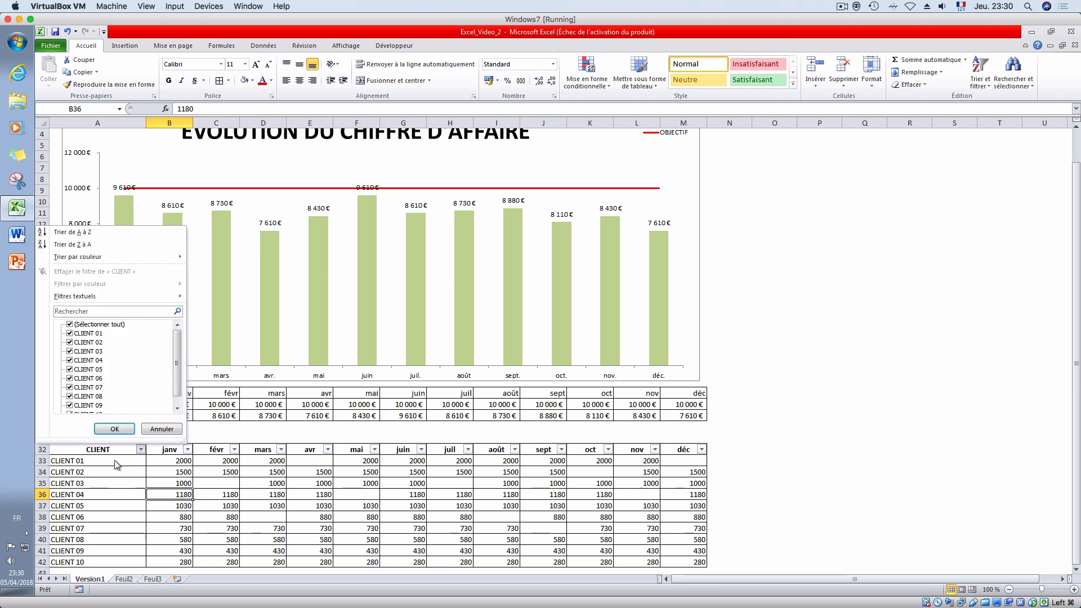
{"action": "left_click", "coordinate": [70, 325]}
{"action": "left_click", "coordinate": [70, 342]}
{"action": "left_click", "coordinate": [115, 429]}
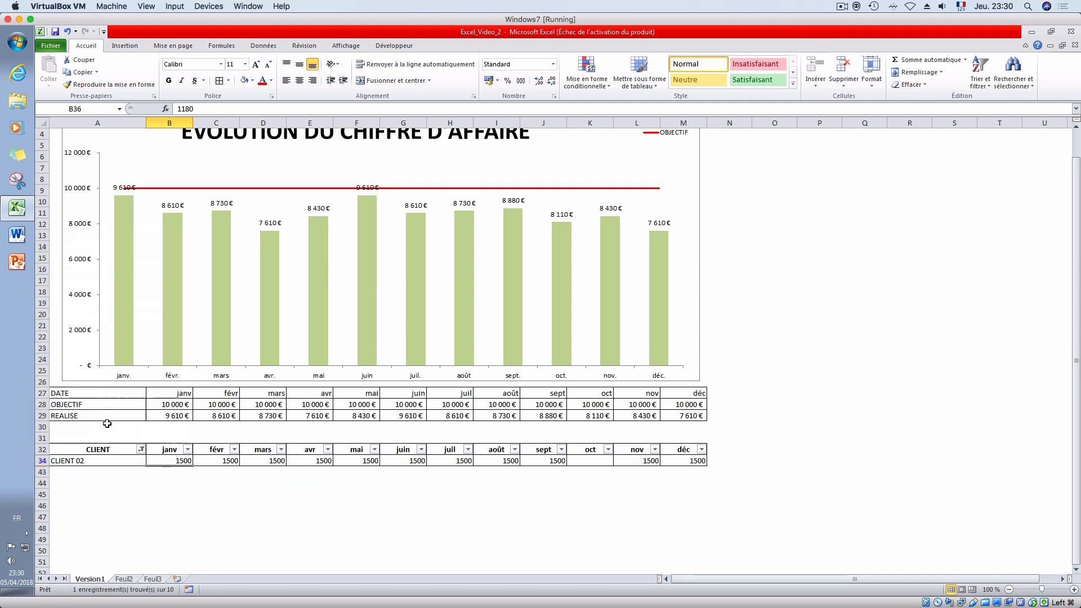
{"action": "left_click", "coordinate": [141, 450]}
{"action": "left_click", "coordinate": [70, 324]}
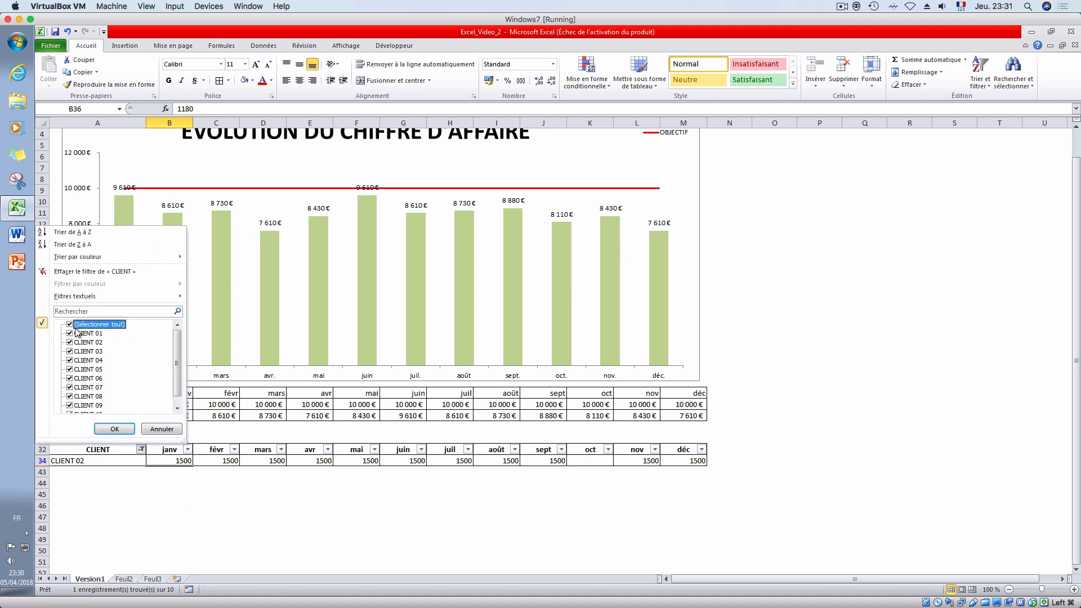
{"action": "left_click", "coordinate": [114, 429]}
- Copy the formula text =SOMME(B33:B42) from B29 and enter it unchanged in B30
{"action": "left_click", "coordinate": [174, 417]}
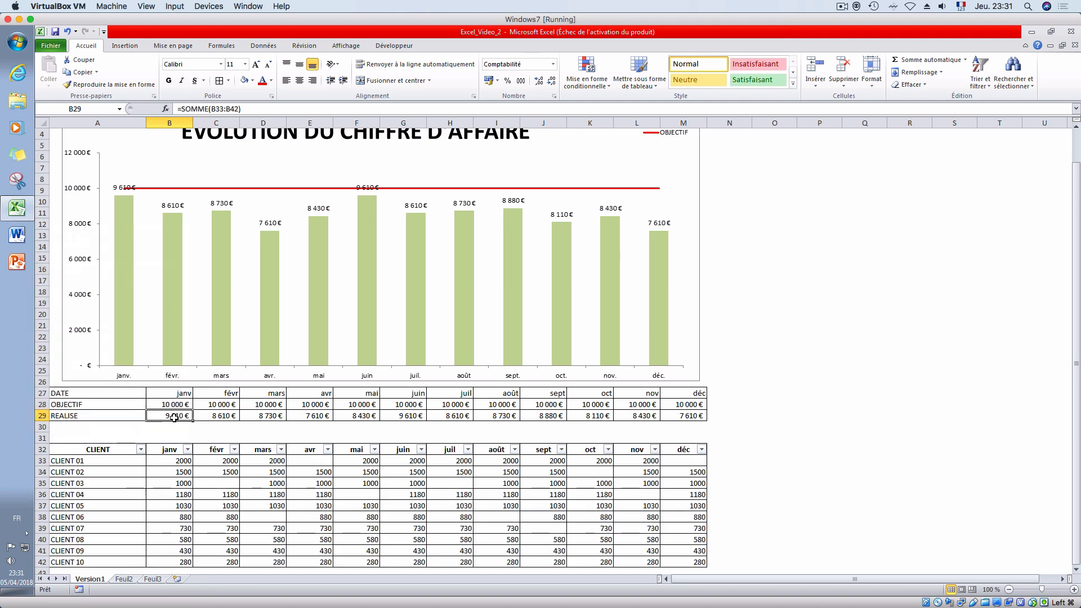
{"action": "left_click", "coordinate": [169, 427]}
{"action": "left_click", "coordinate": [171, 417]}
{"action": "left_click_drag", "start_coordinate": [241, 109], "coordinate": [136, 108]}
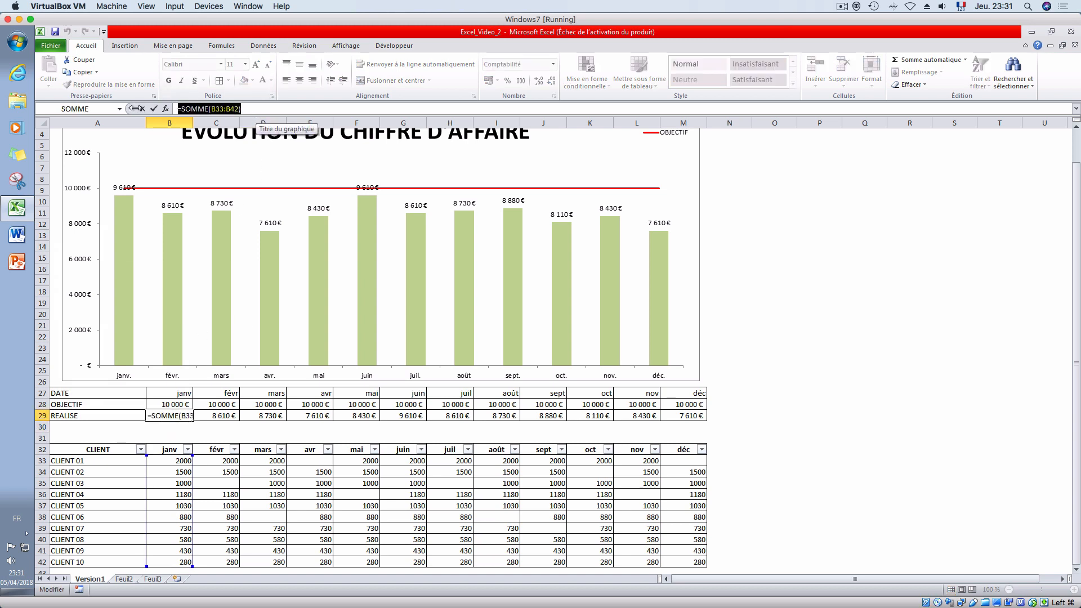
{"action": "left_click", "coordinate": [142, 108]}
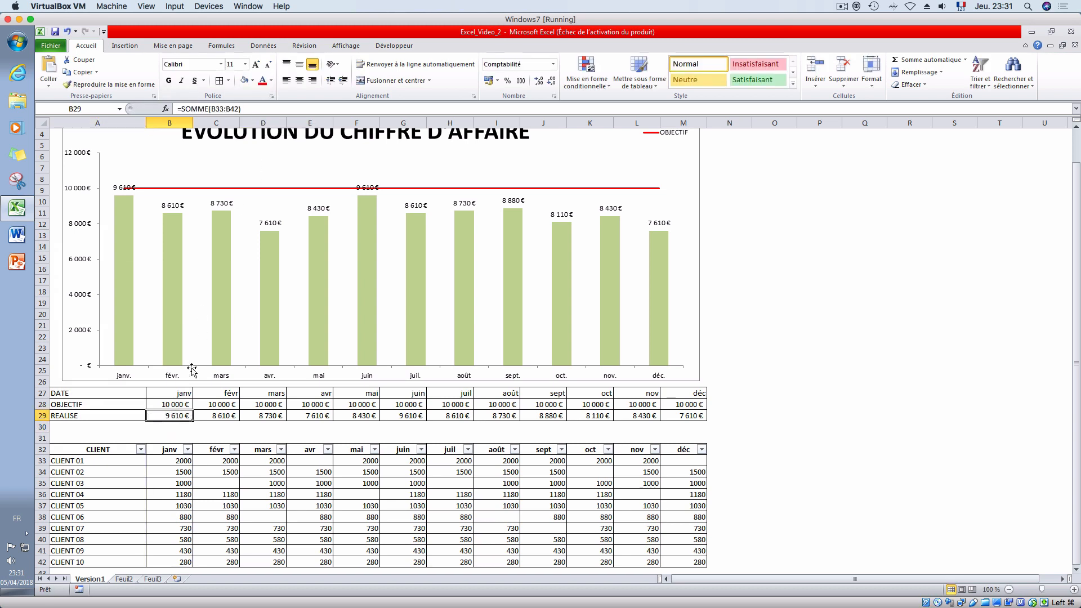
{"action": "left_click", "coordinate": [179, 425]}
{"action": "type", "text": "9610"}
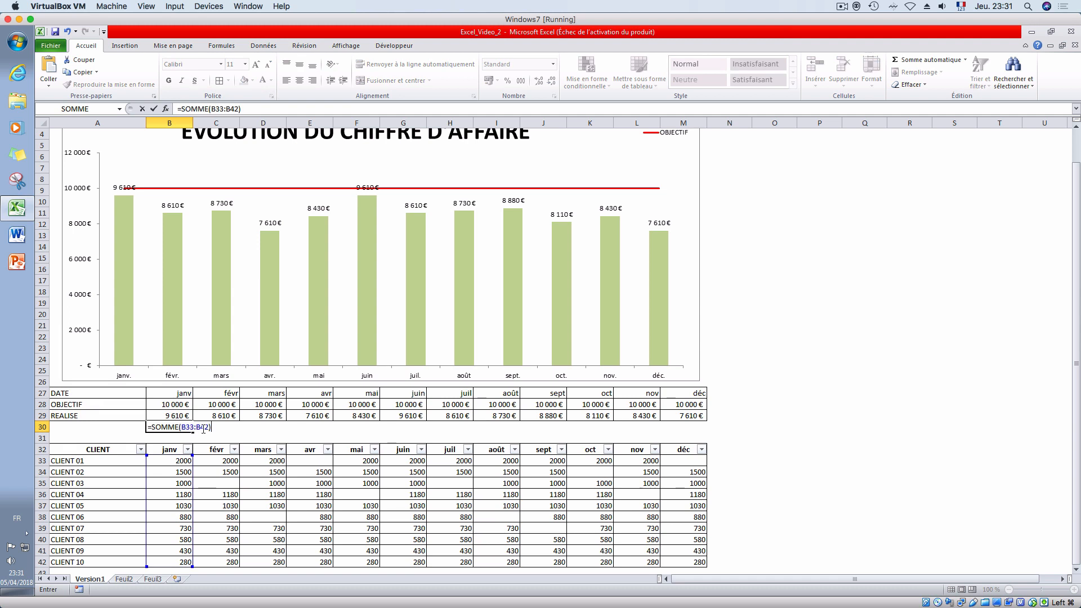
{"action": "key", "text": "Return"}
{"action": "left_click", "coordinate": [136, 424]}
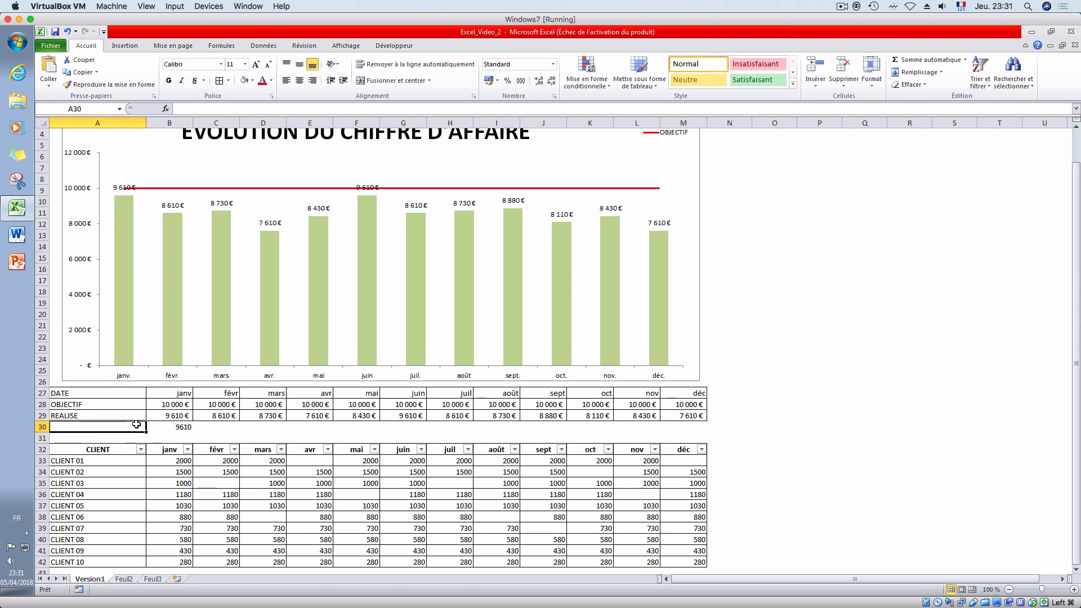
- Label cell A30 "Mémo somme" and rename the label in A29 to "REALISE (filtre)"
{"action": "type", "text": "Mémo s"}
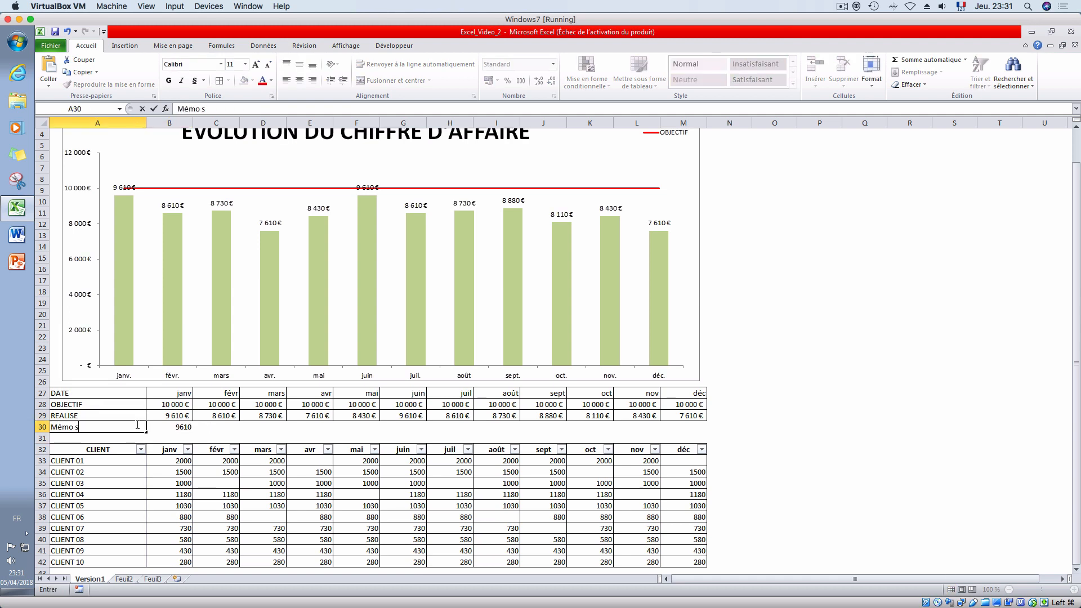
{"action": "type", "text": "omme"}
{"action": "key", "text": "Return"}
{"action": "double_click", "coordinate": [117, 413]}
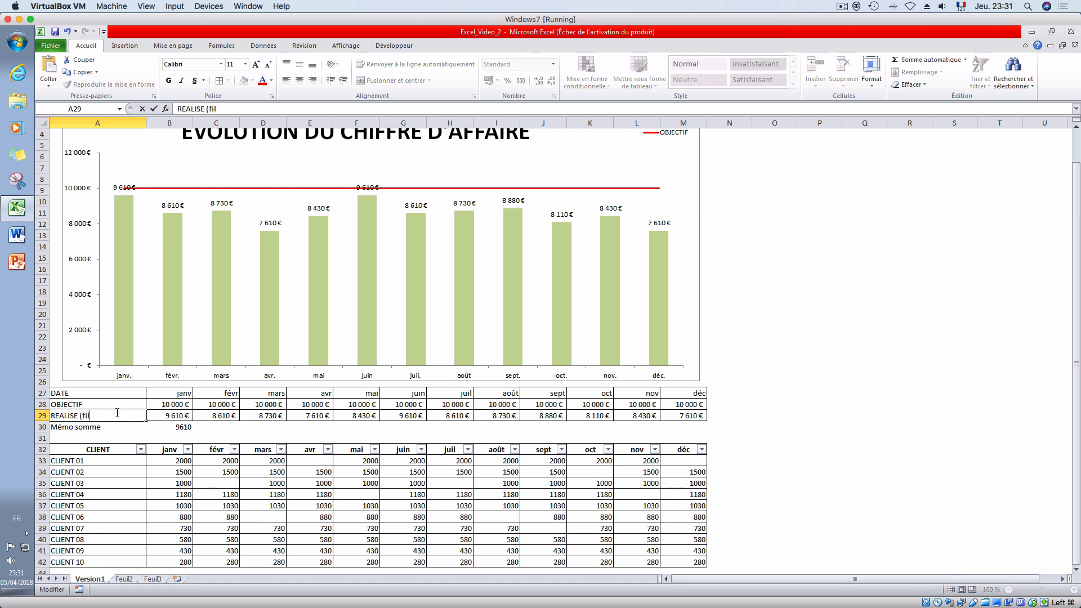
{"action": "type", "text": "(filtre)"}
{"action": "key", "text": "Return"}
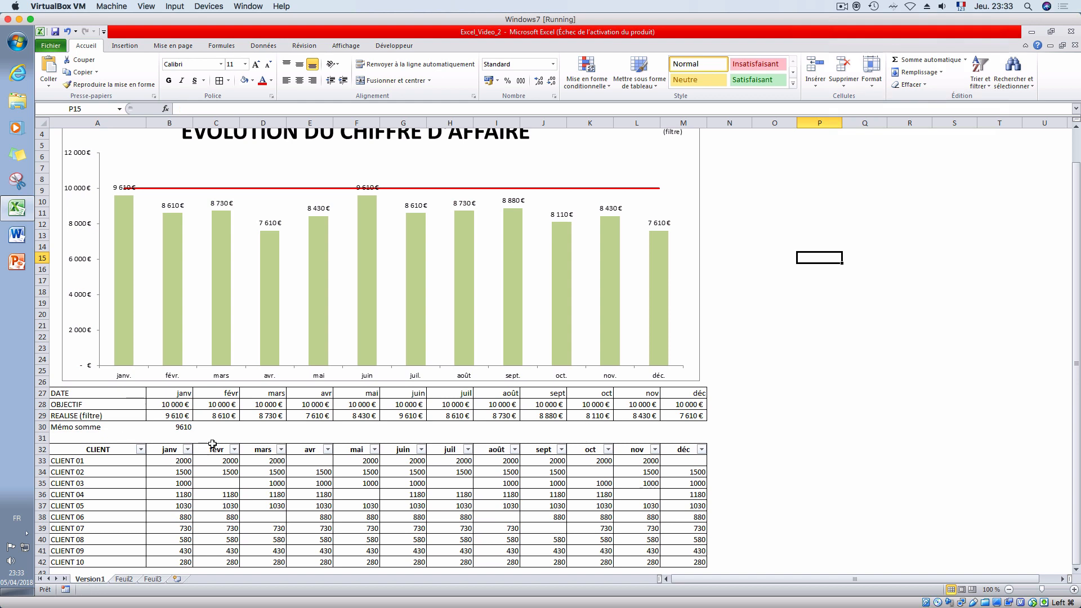
- Fill the sum formula in B30 across the Mémo somme row to M30
{"action": "left_click", "coordinate": [179, 429]}
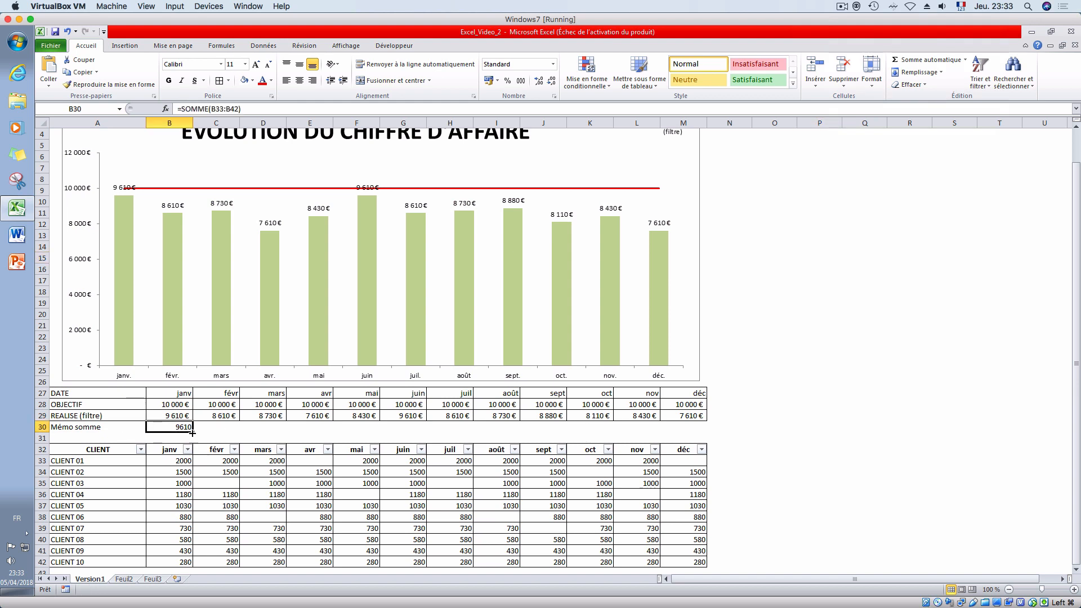
{"action": "left_click_drag", "start_coordinate": [193, 432], "coordinate": [682, 424]}
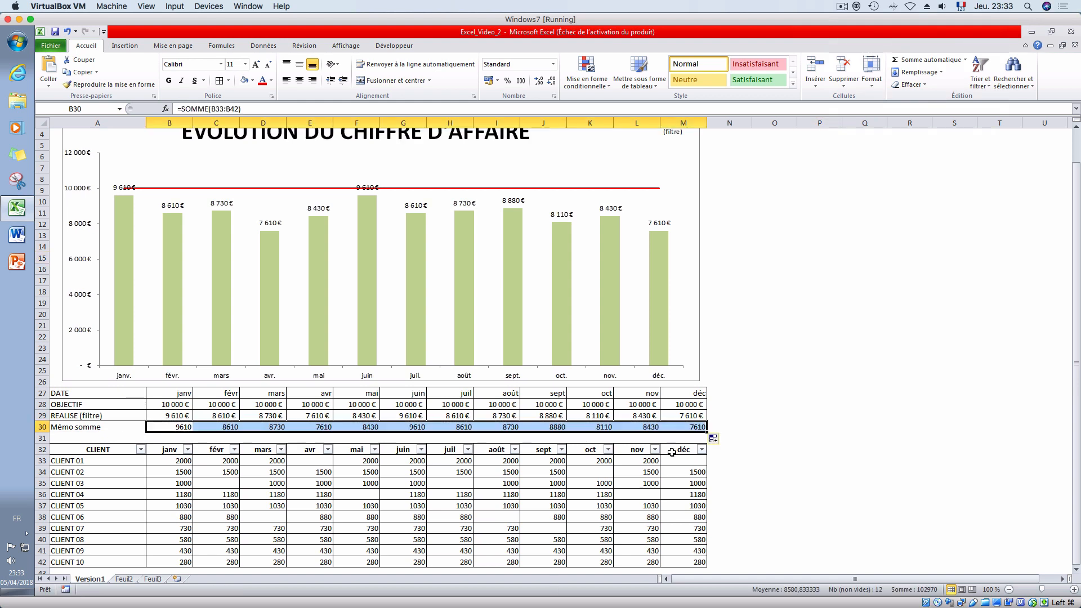
- Replace the sum formula in B29 with =SOUS.TOTAL(9;B33:B42)
{"action": "left_click", "coordinate": [174, 417]}
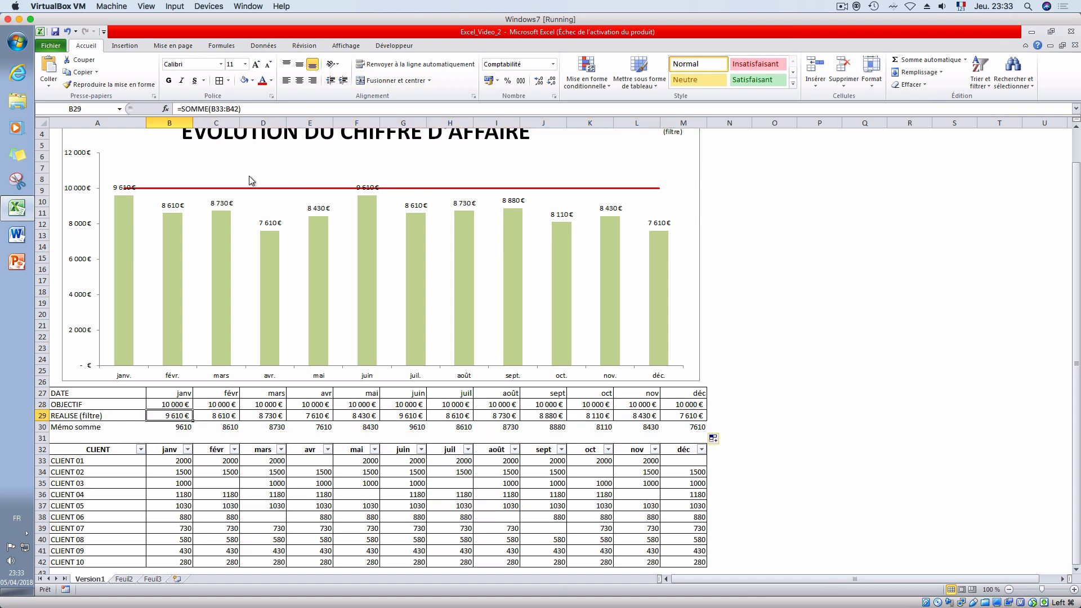
{"action": "left_click_drag", "start_coordinate": [184, 107], "coordinate": [274, 111]}
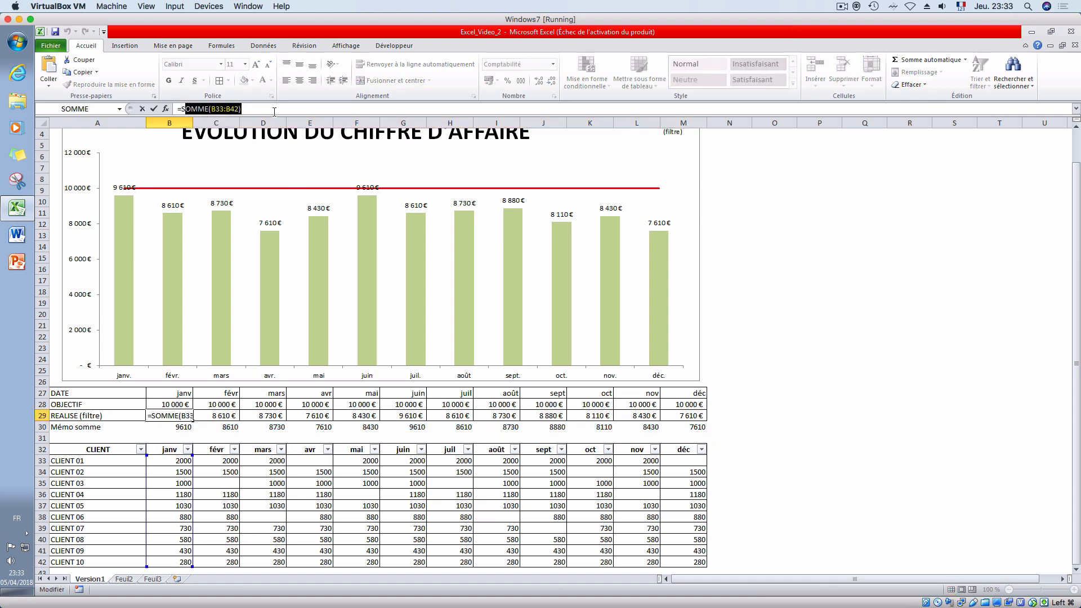
{"action": "type", "text": "ous"}
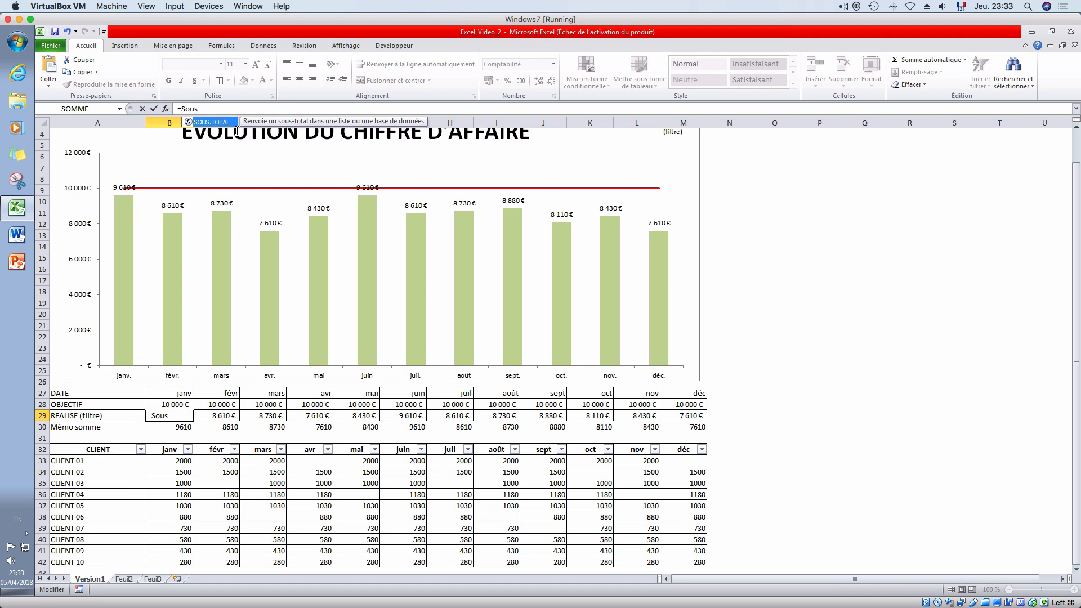
{"action": "key", "text": "Tab"}
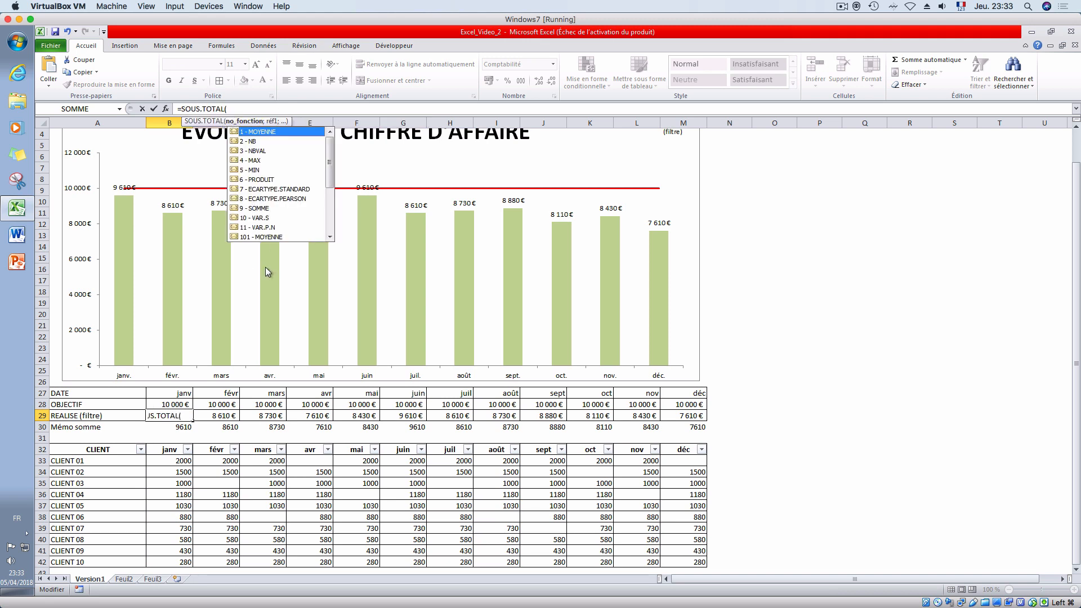
{"action": "double_click", "coordinate": [259, 208]}
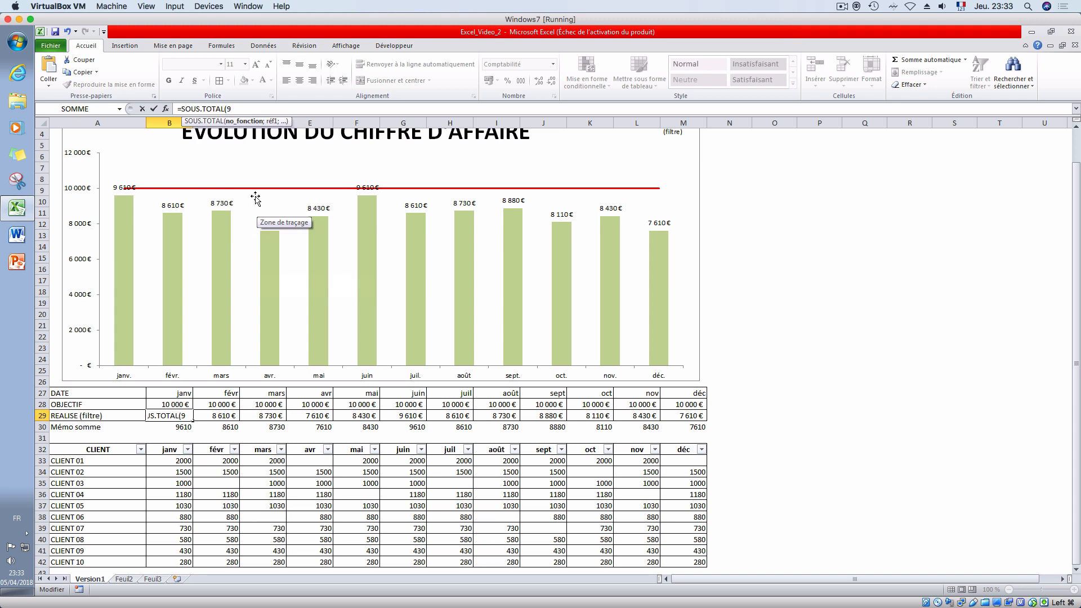
{"action": "type", "text": ";"}
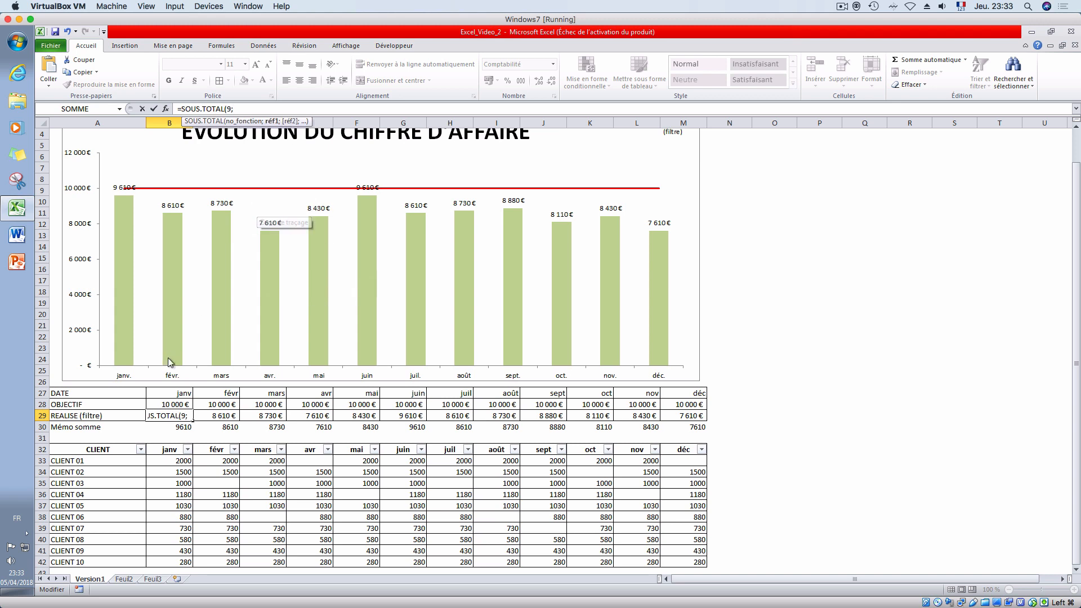
{"action": "left_click_drag", "start_coordinate": [166, 460], "coordinate": [170, 564]}
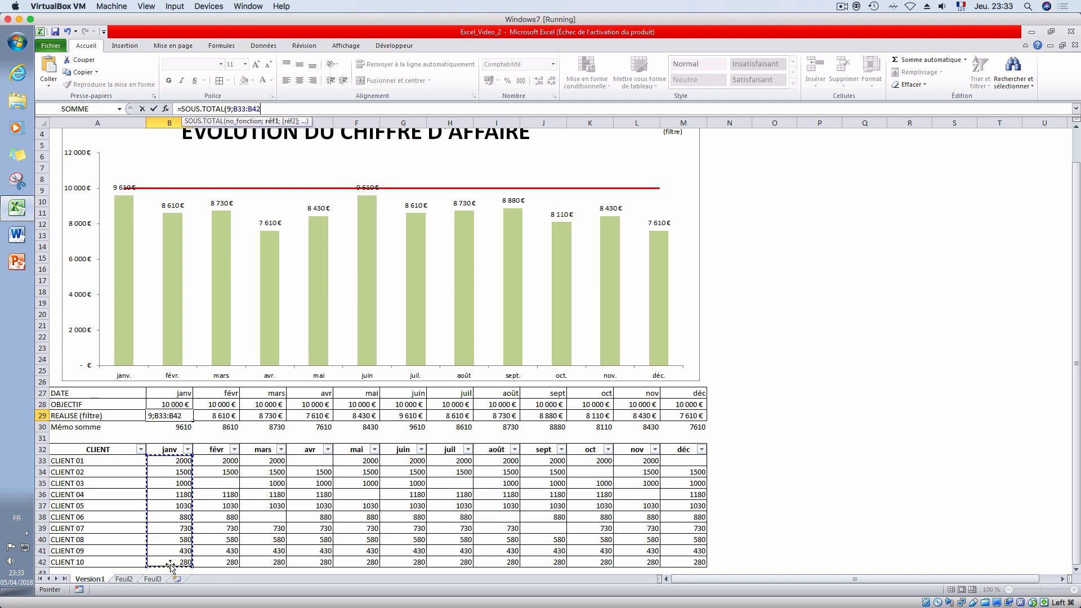
{"action": "type", "text": ")"}
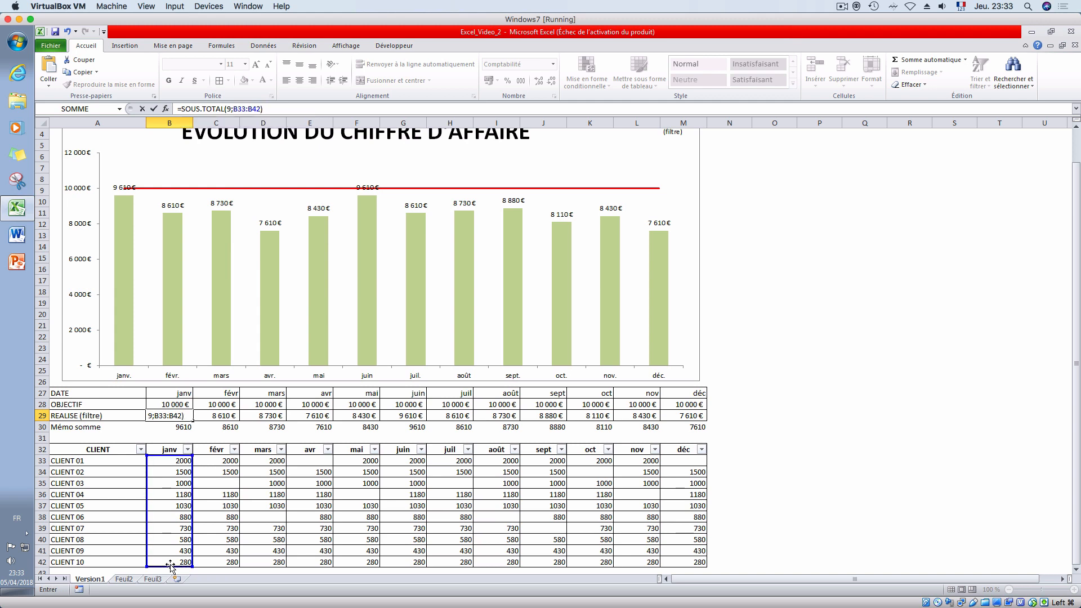
{"action": "key", "text": "Return"}
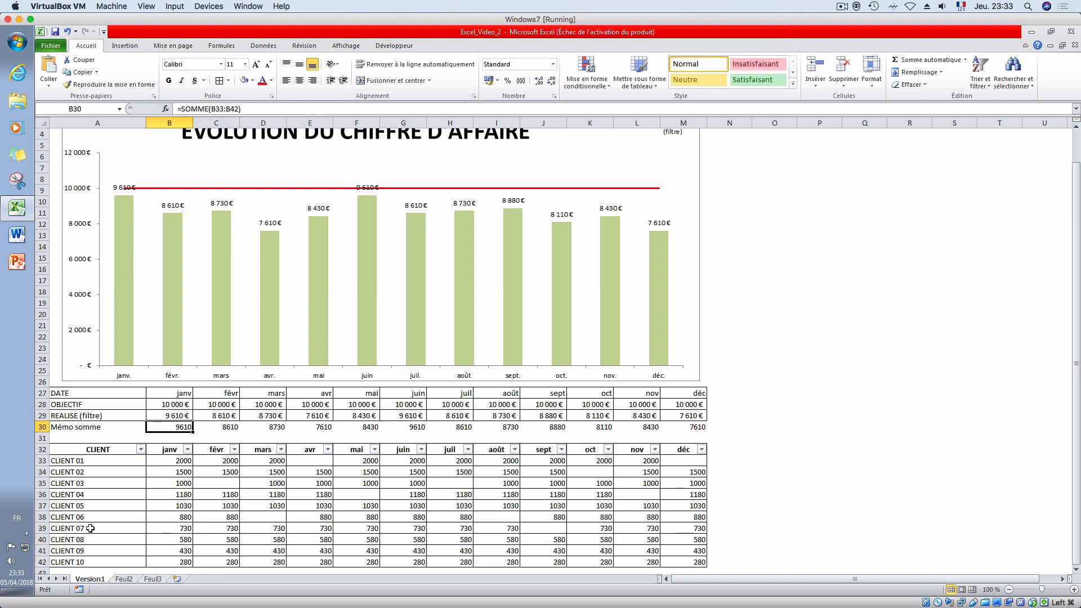
- Fill the subtotal formula in B29 across the REALISE (filtre) row to M29
{"action": "left_click", "coordinate": [182, 414]}
{"action": "left_click_drag", "start_coordinate": [192, 420], "coordinate": [704, 420]}
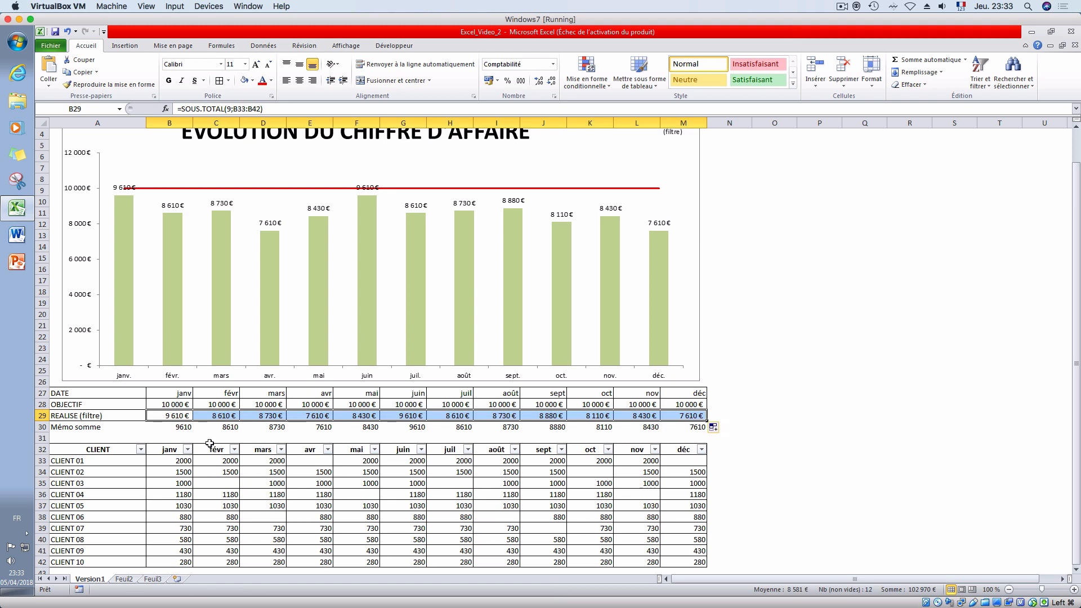
{"action": "left_click", "coordinate": [132, 436]}
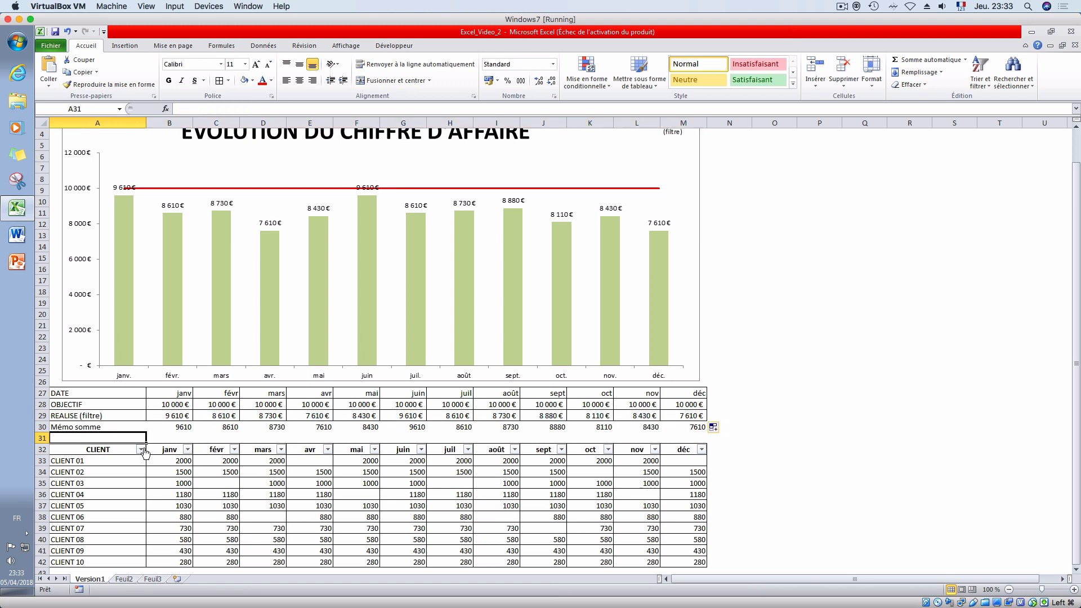
- Filter the CLIENT column to only CLIENT 01 and check the REALISE (filtre) row
{"action": "left_click", "coordinate": [140, 449]}
{"action": "left_click", "coordinate": [82, 325]}
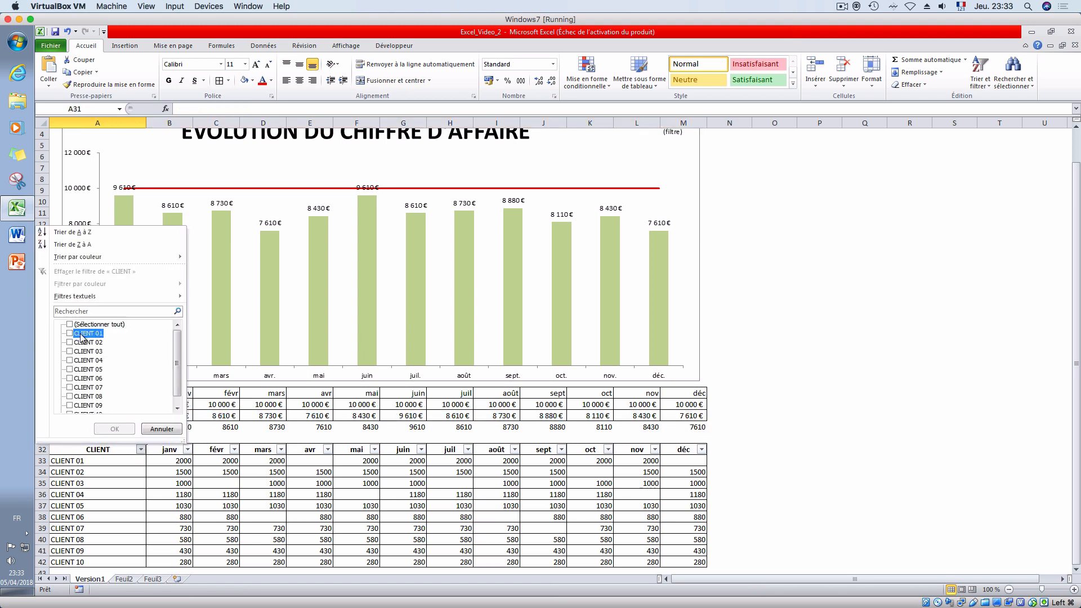
{"action": "left_click", "coordinate": [82, 333]}
{"action": "left_click", "coordinate": [115, 428]}
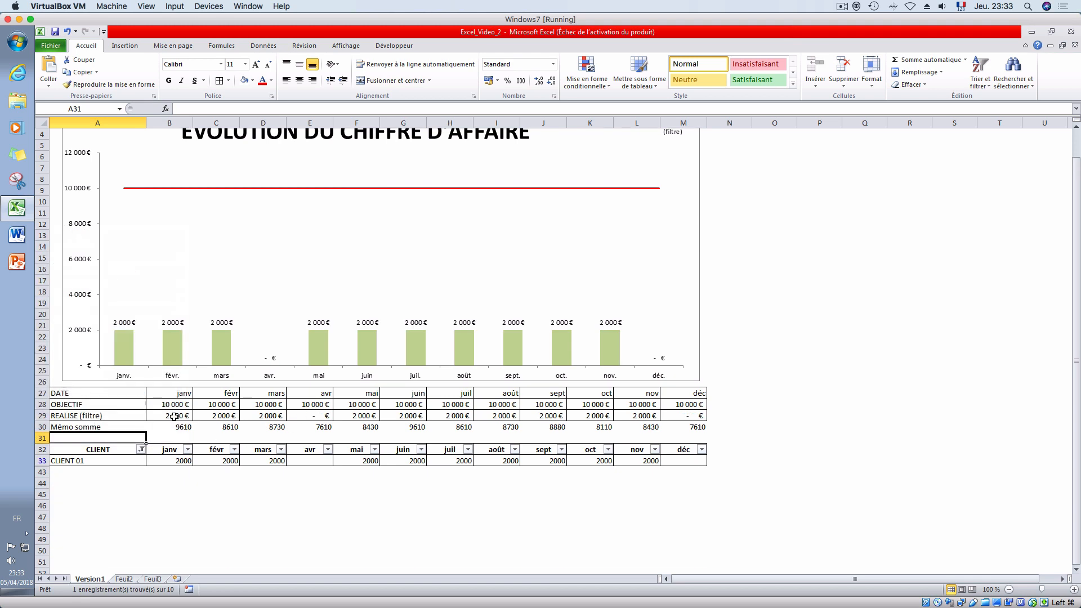
{"action": "left_click", "coordinate": [88, 414]}
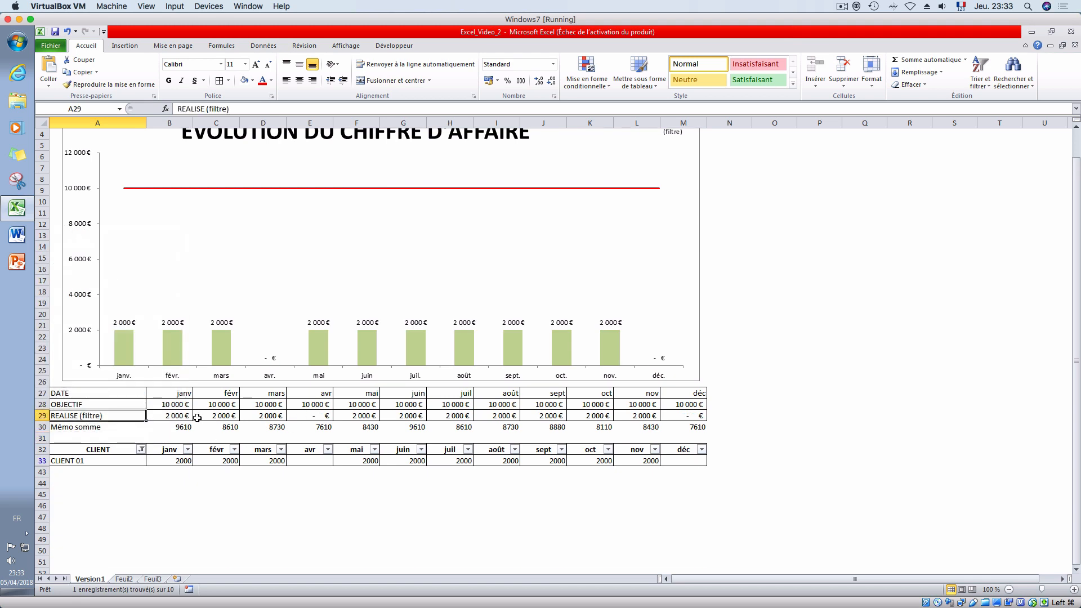
{"action": "left_click", "coordinate": [176, 418]}
- Add CLIENT 02 and CLIENT 03 to the CLIENT filter and compare with the monthly targets in B28:M28
{"action": "left_click", "coordinate": [141, 448]}
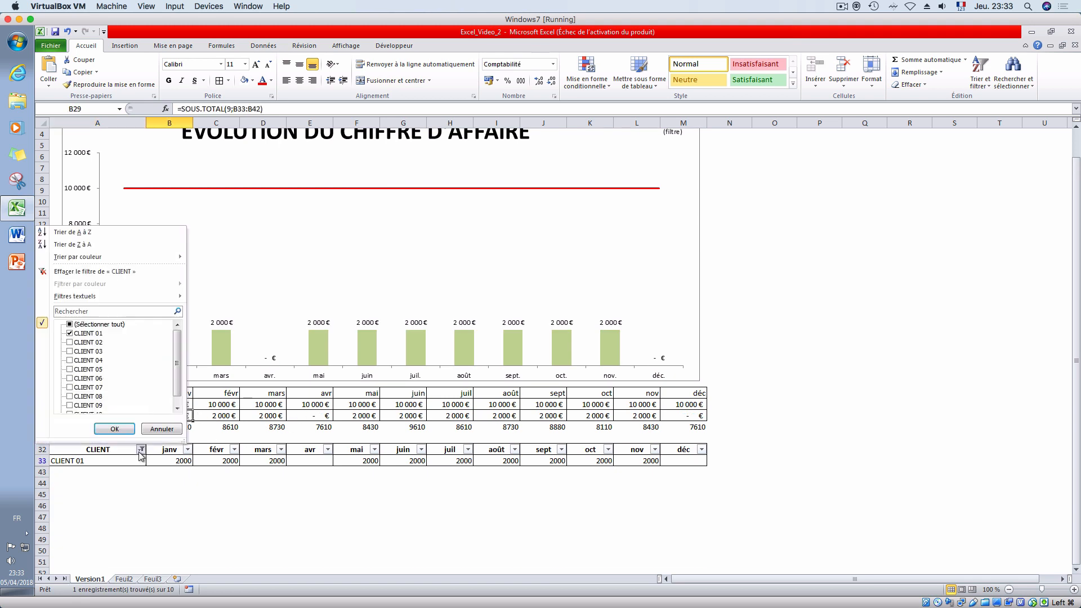
{"action": "left_click", "coordinate": [69, 342]}
{"action": "left_click", "coordinate": [69, 351]}
{"action": "left_click", "coordinate": [115, 429]}
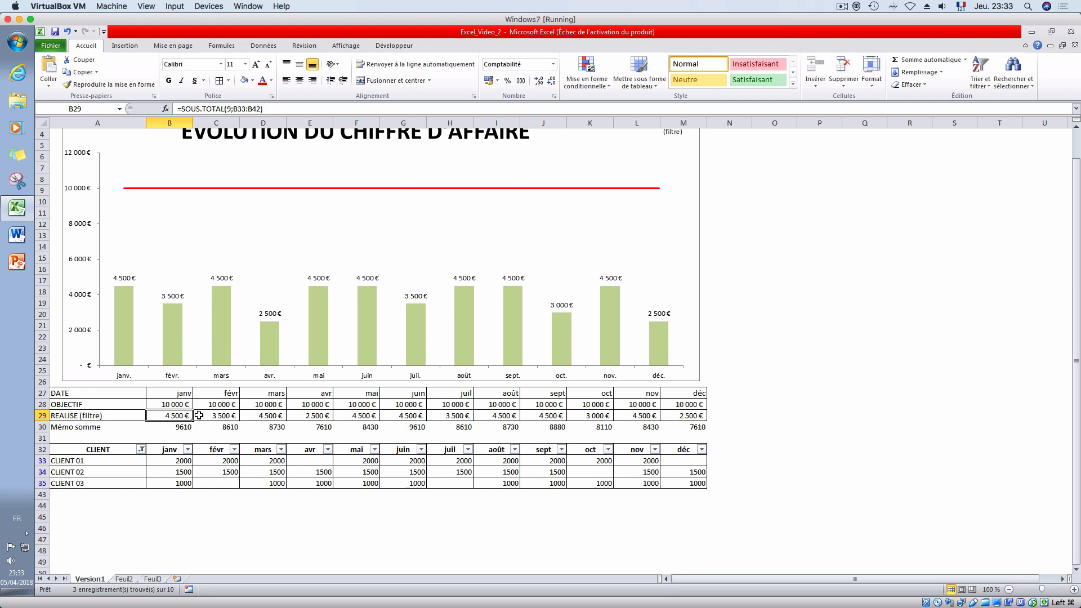
{"action": "left_click_drag", "start_coordinate": [182, 403], "coordinate": [678, 405]}
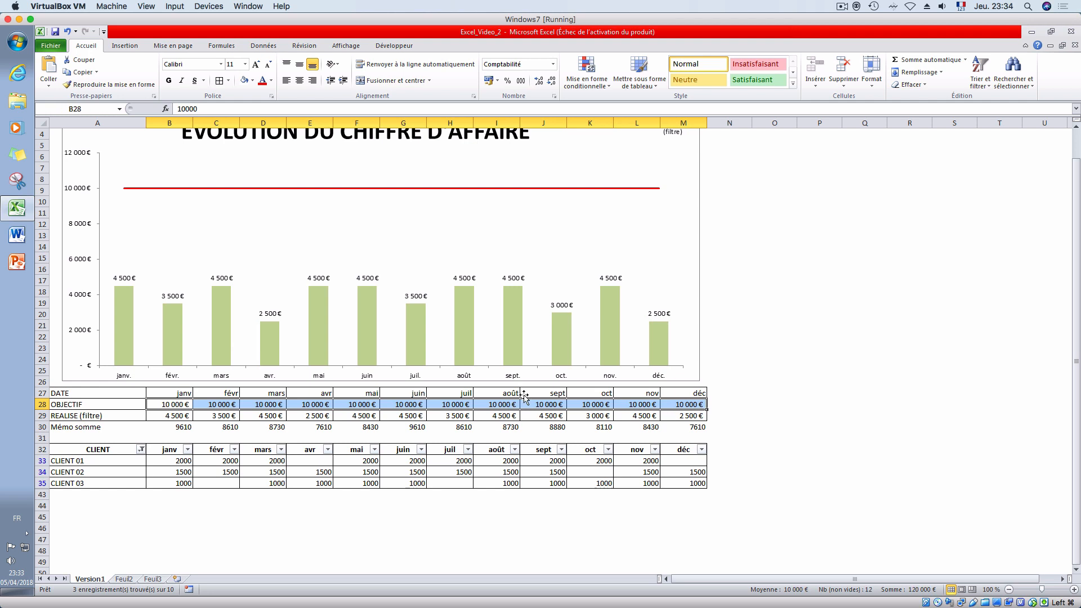
- Restore the display of all clients in the CLIENT column filter
{"action": "left_click", "coordinate": [141, 449]}
{"action": "left_click", "coordinate": [90, 325]}
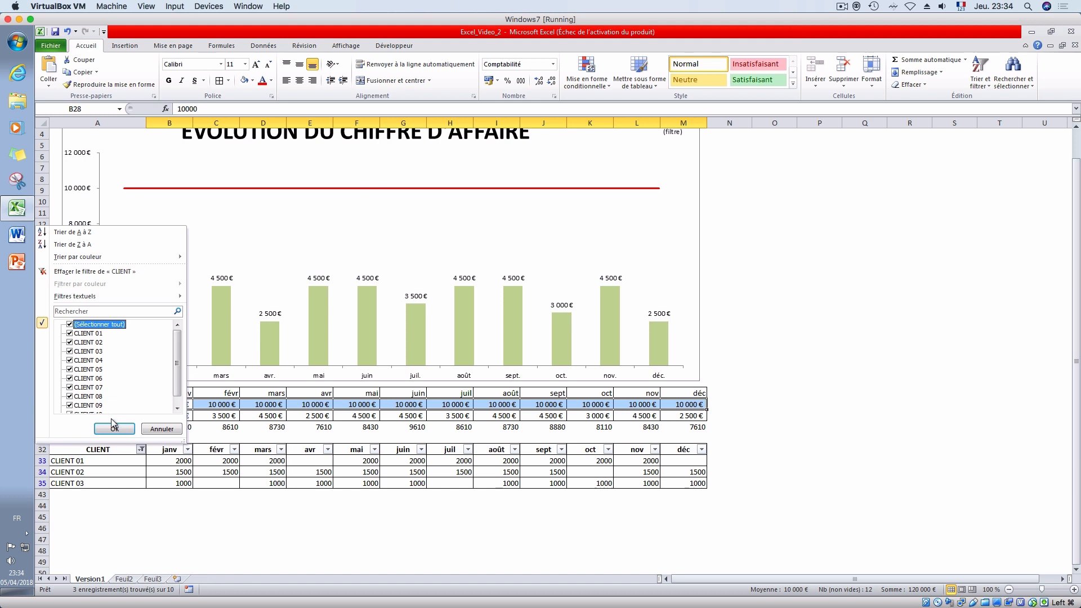
{"action": "left_click", "coordinate": [113, 426]}
{"action": "left_click", "coordinate": [209, 439]}
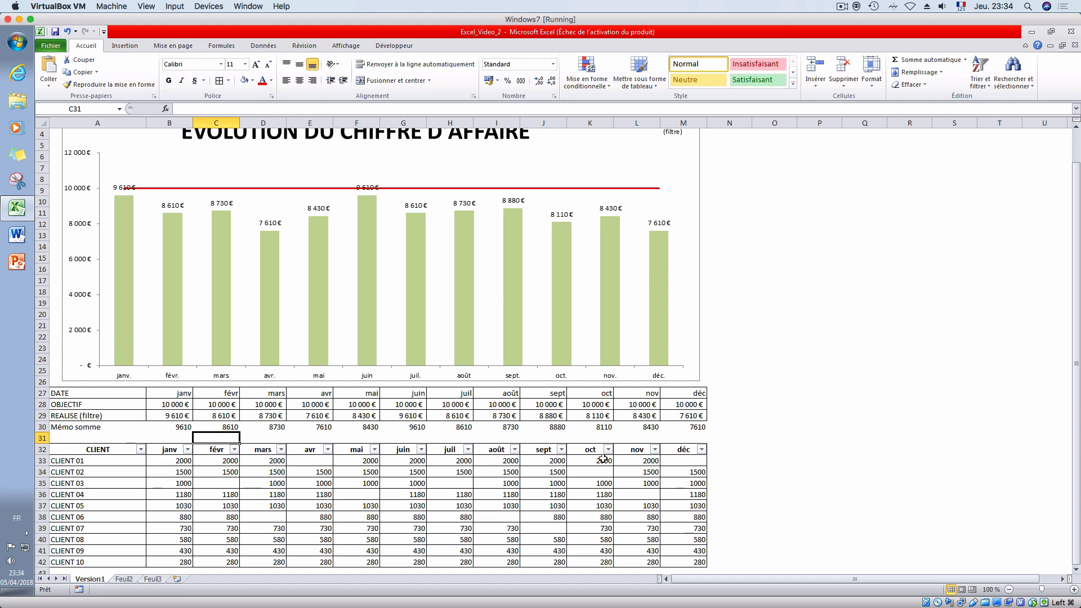
- Enter the header "total" in N32, beside the déc column
{"action": "left_click", "coordinate": [713, 449]}
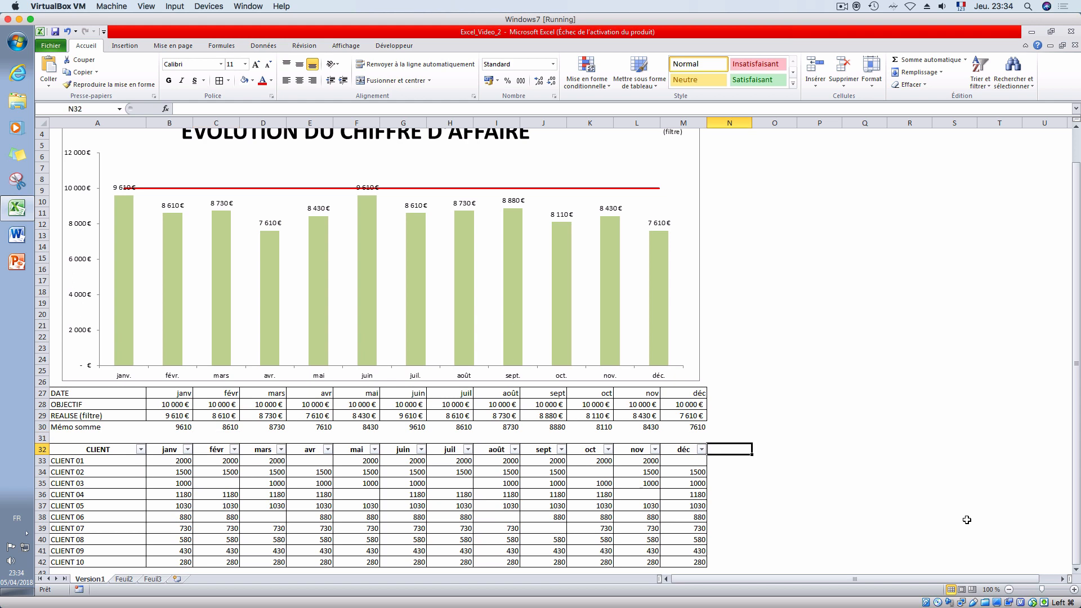
{"action": "type", "text": "somm"}
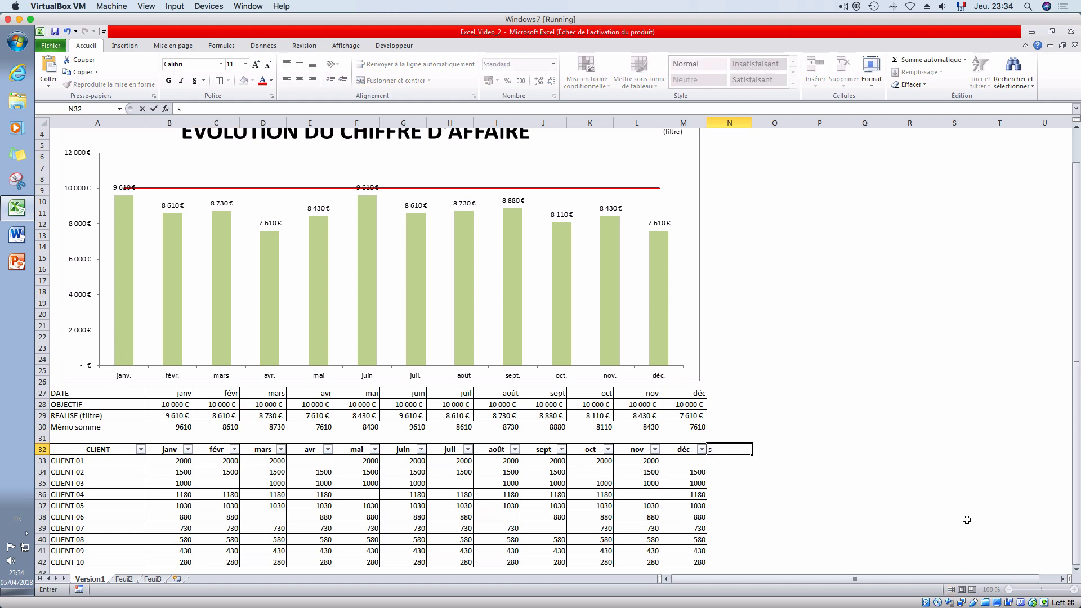
{"action": "key", "text": "BackSpace"}
{"action": "key", "text": "BackSpace"}
{"action": "key", "text": "BackSpace"}
{"action": "key", "text": "Return"}
- Enter =SOMME(B33:M33) in N33 and fill it down to N42 for all clients
{"action": "type", "text": "="}
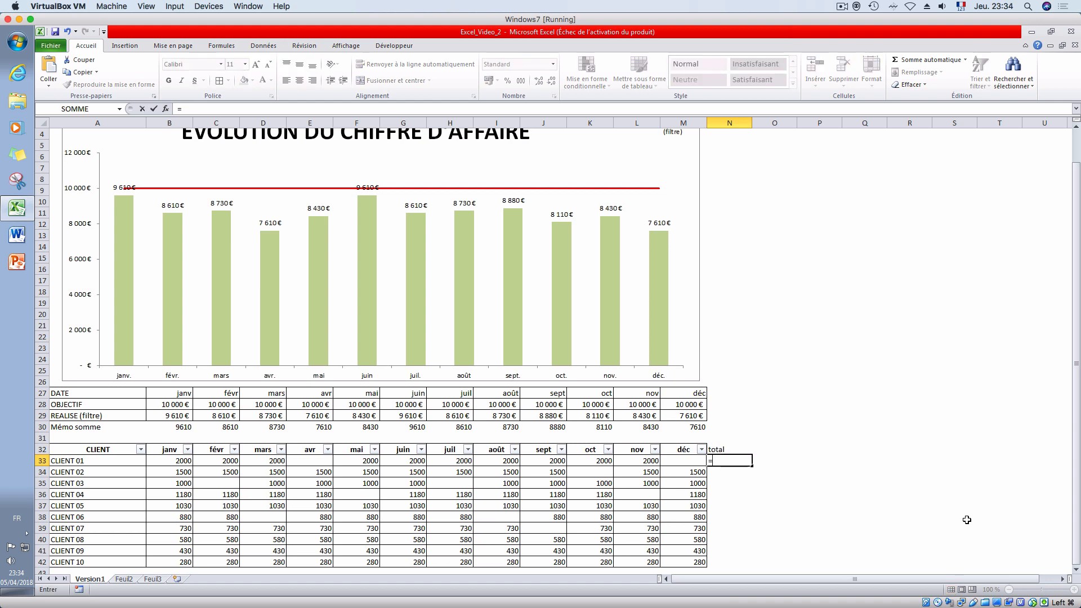
{"action": "type", "text": "somme("}
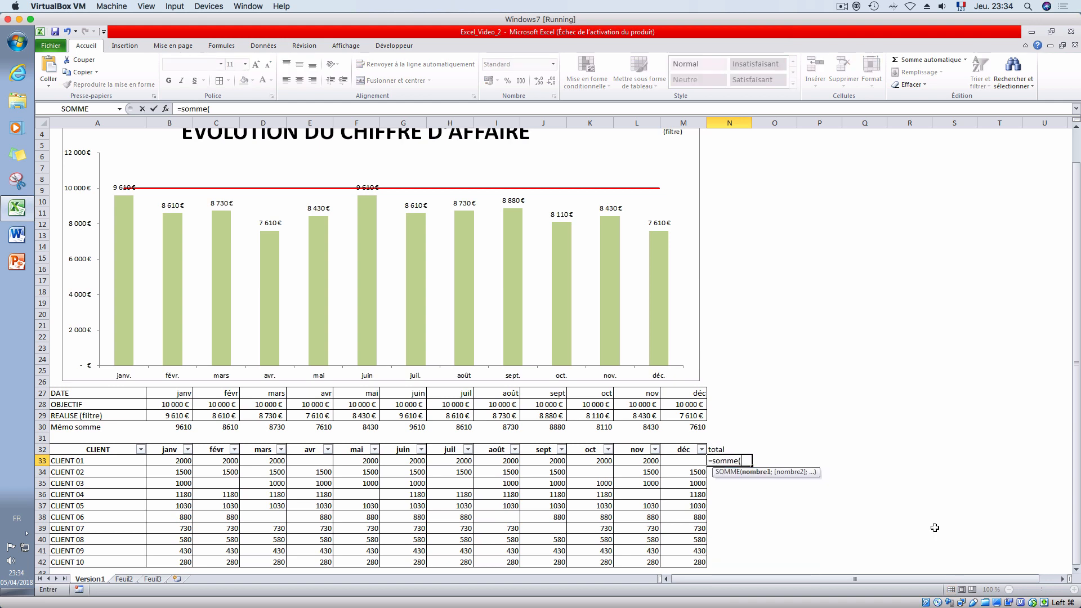
{"action": "left_click_drag", "start_coordinate": [679, 461], "coordinate": [182, 458]}
{"action": "key", "text": "Return"}
{"action": "left_click", "coordinate": [741, 460]}
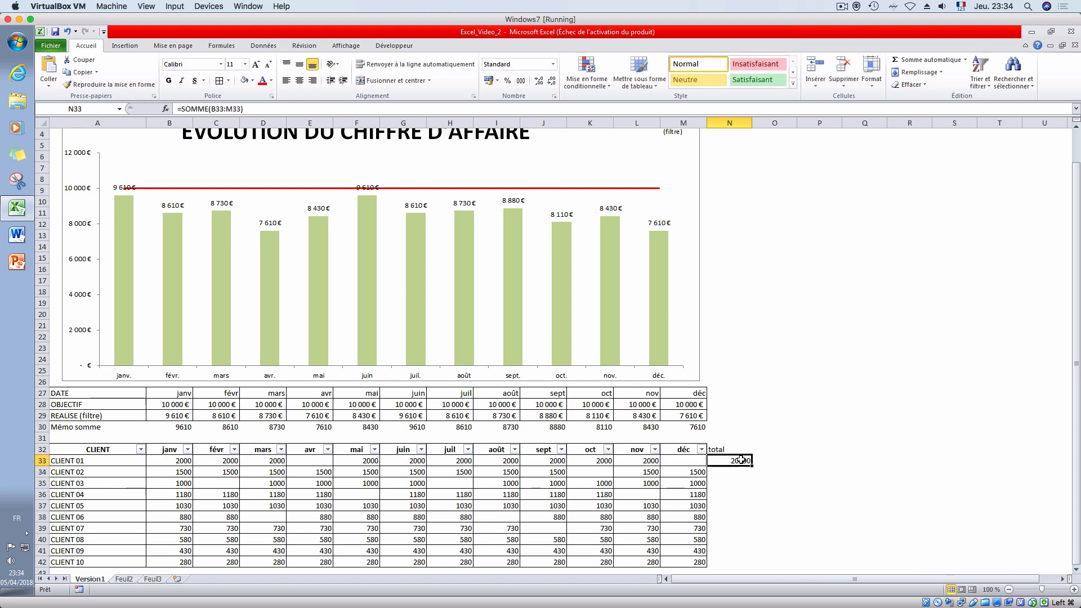
{"action": "left_click_drag", "start_coordinate": [752, 465], "coordinate": [752, 563]}
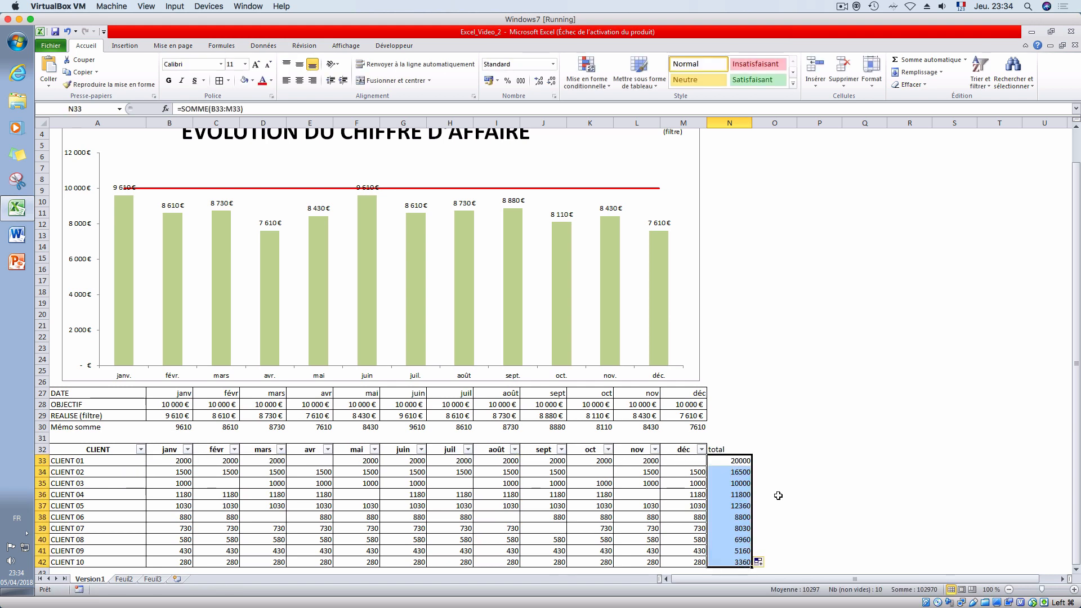
{"action": "left_click", "coordinate": [774, 493]}
- Turn the filter on header row 32 off and on again so that it includes the total column
{"action": "left_click", "coordinate": [42, 449]}
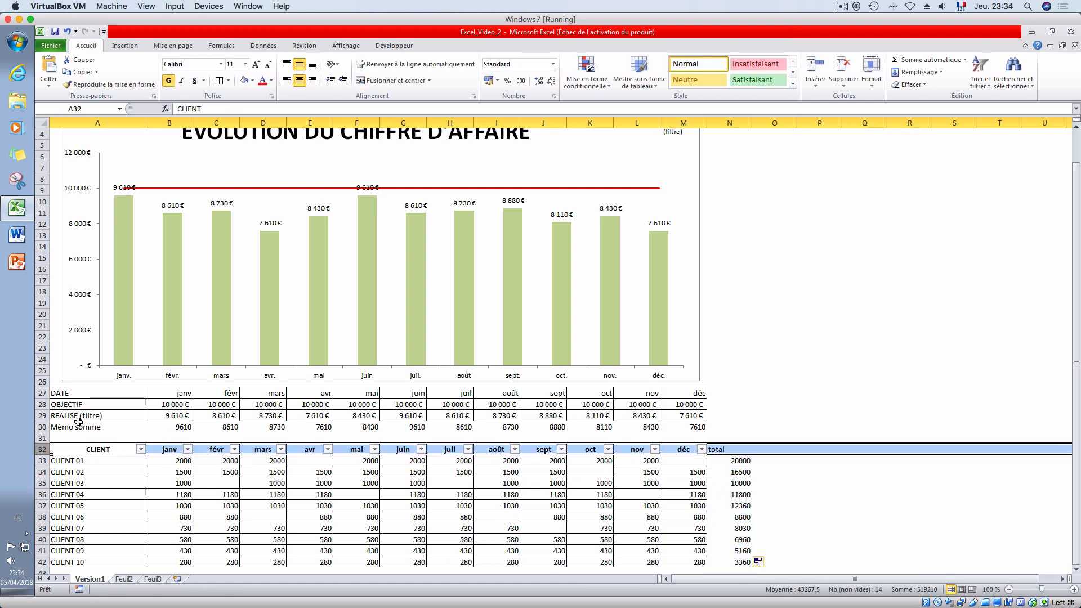
{"action": "left_click", "coordinate": [974, 81]}
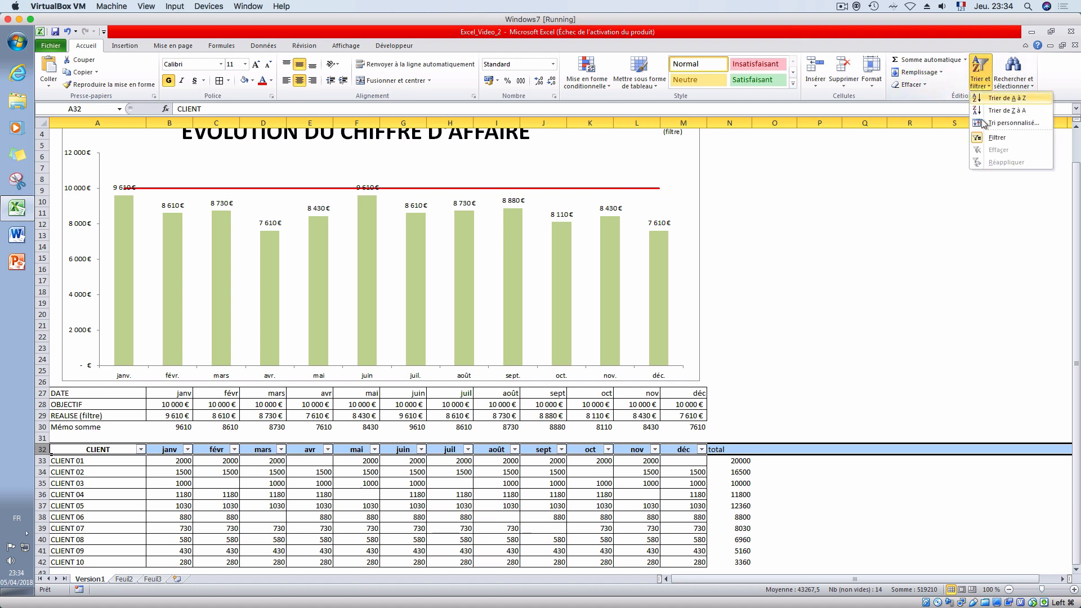
{"action": "left_click", "coordinate": [996, 137]}
{"action": "left_click", "coordinate": [980, 76]}
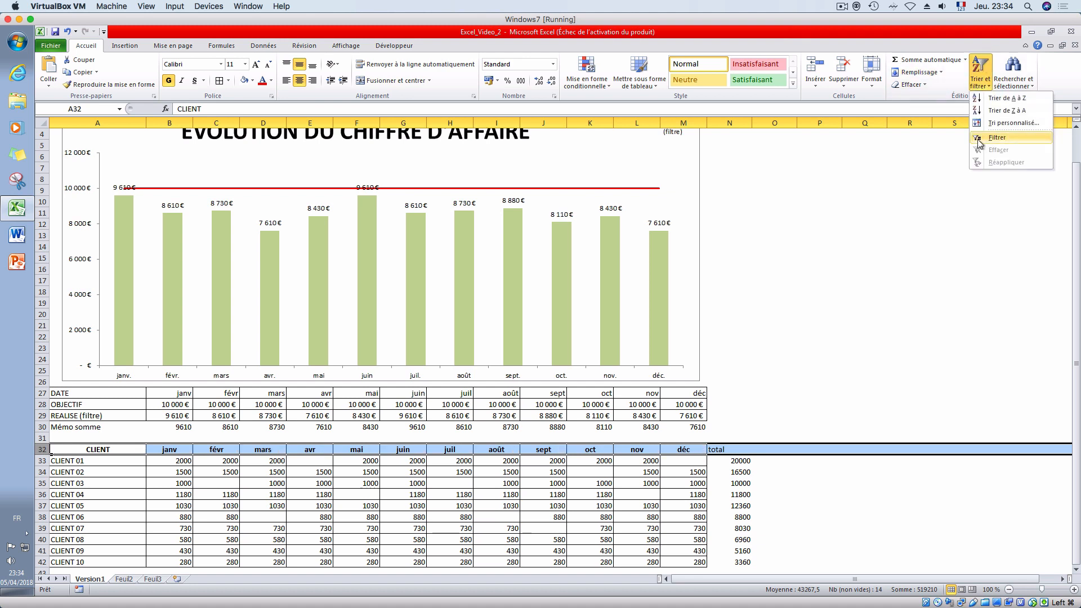
{"action": "left_click", "coordinate": [981, 140]}
{"action": "left_click", "coordinate": [770, 524]}
- Filter the total column to show only the values 12360, 16500 and 20000
{"action": "left_click", "coordinate": [746, 450]}
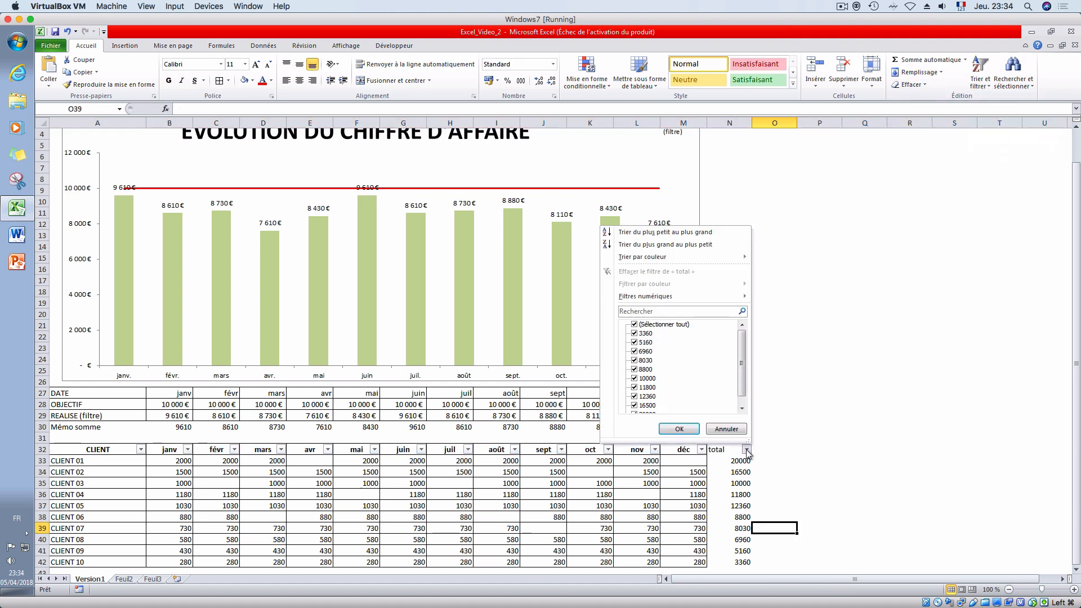
{"action": "scroll", "coordinate": [744, 373], "scroll_direction": "down", "scroll_amount": 1}
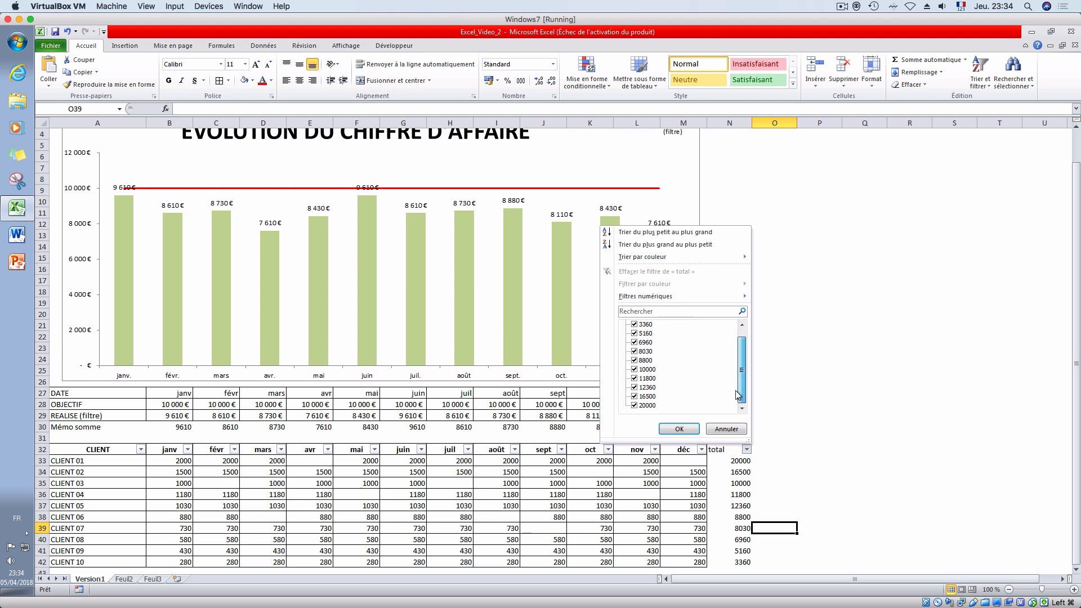
{"action": "scroll", "coordinate": [735, 336], "scroll_direction": "up", "scroll_amount": 1}
{"action": "left_click", "coordinate": [633, 325]}
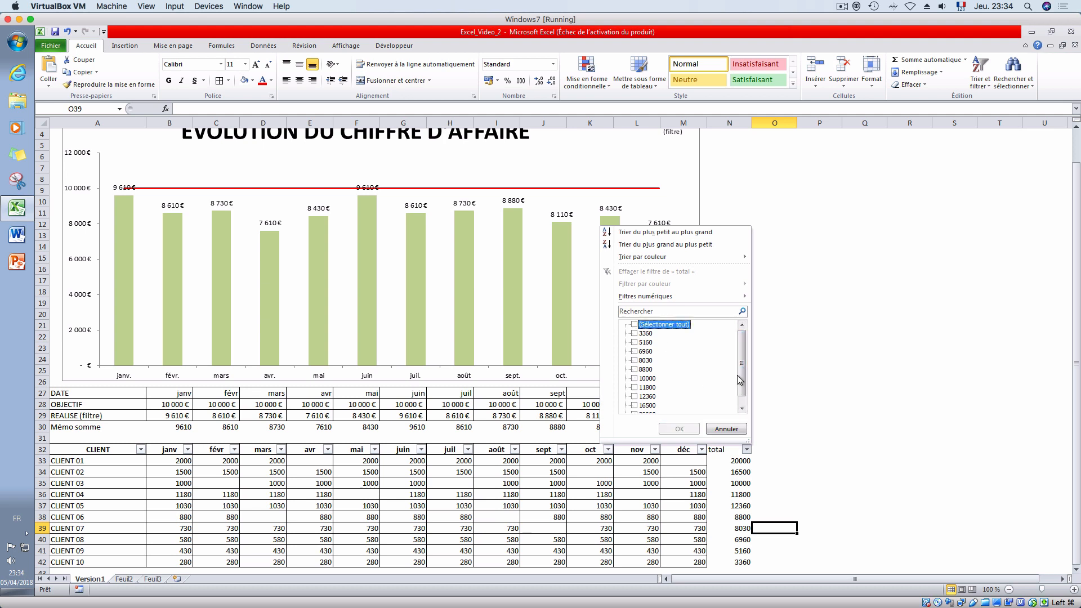
{"action": "scroll", "coordinate": [634, 394], "scroll_direction": "down", "scroll_amount": 1}
{"action": "left_click", "coordinate": [634, 387]}
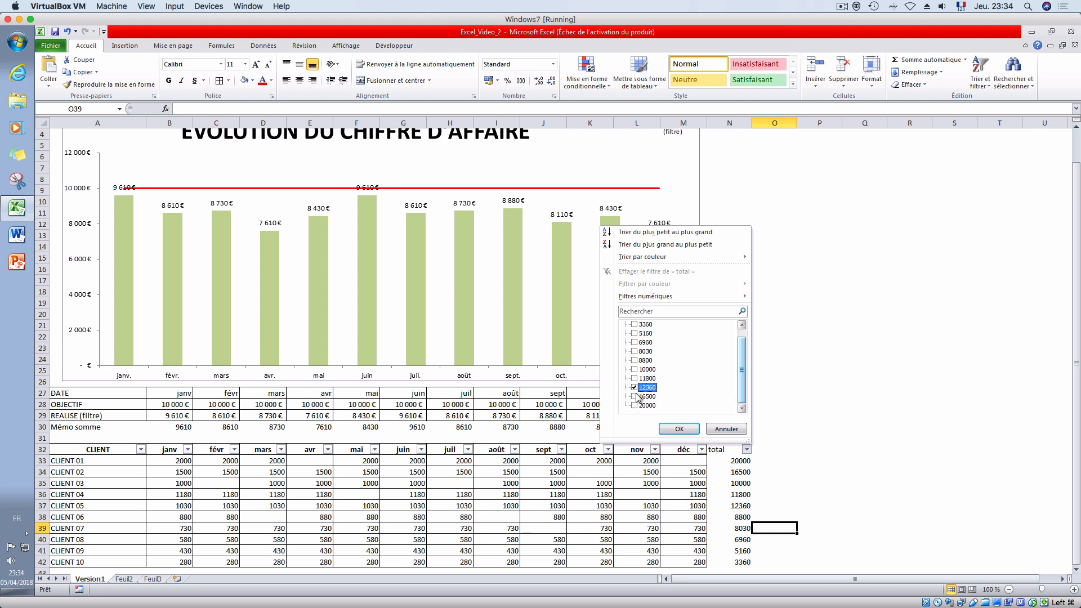
{"action": "left_click", "coordinate": [634, 397]}
{"action": "left_click", "coordinate": [634, 405]}
{"action": "left_click", "coordinate": [677, 429]}
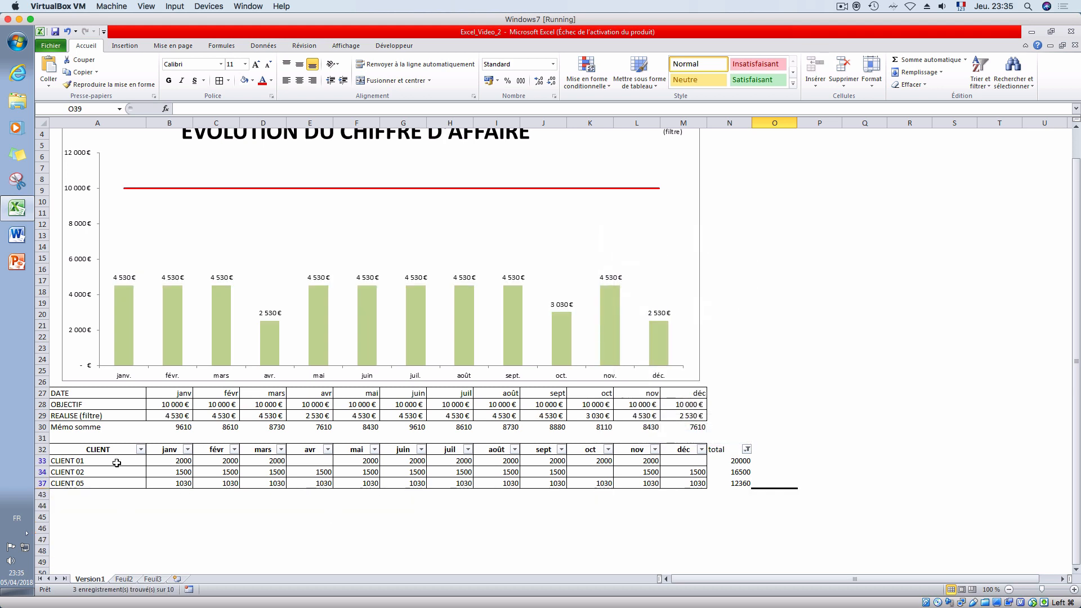
- Restore the display of all totals and sort the client table by total from largest to smallest
{"action": "left_click", "coordinate": [747, 452]}
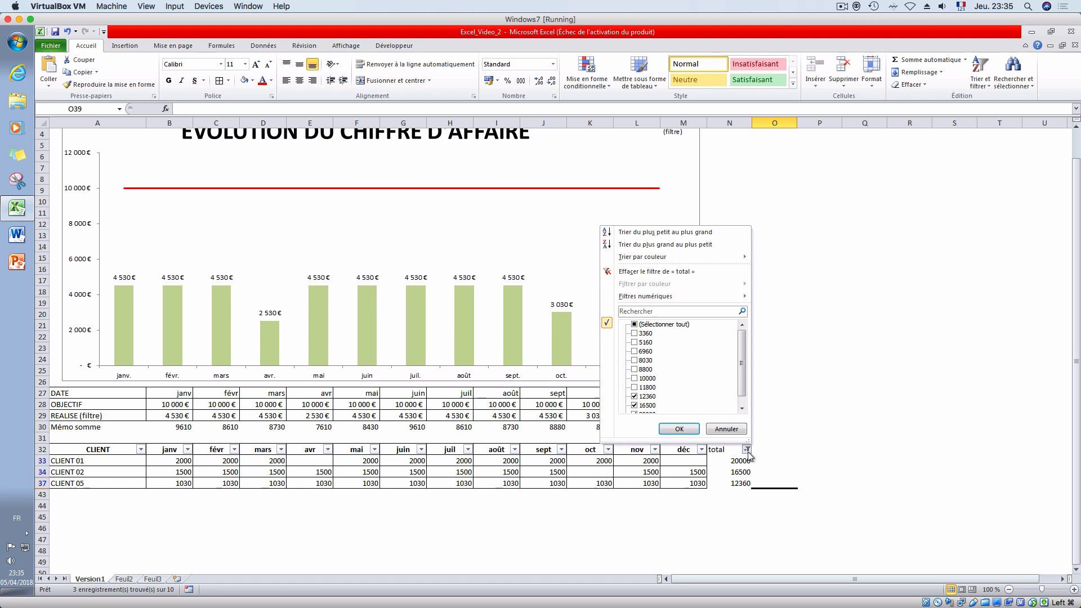
{"action": "left_click", "coordinate": [634, 324]}
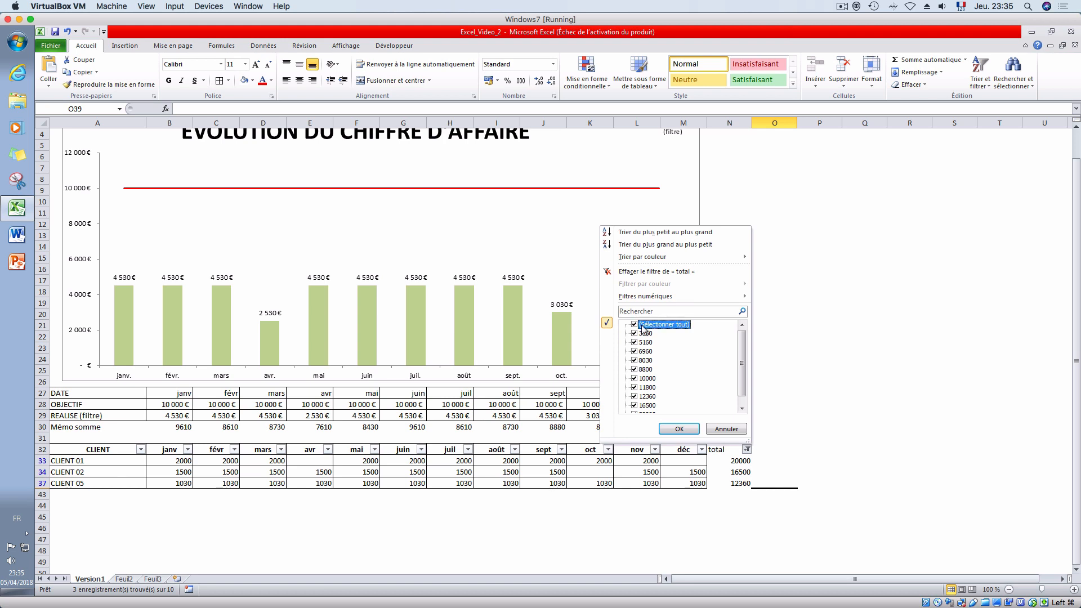
{"action": "left_click", "coordinate": [688, 430]}
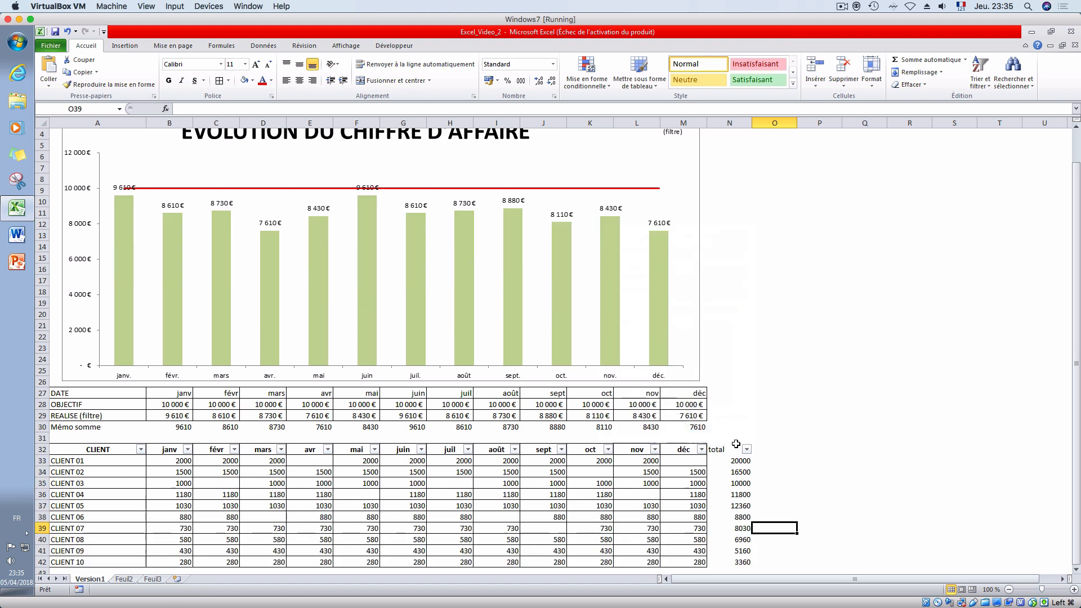
{"action": "left_click", "coordinate": [746, 452]}
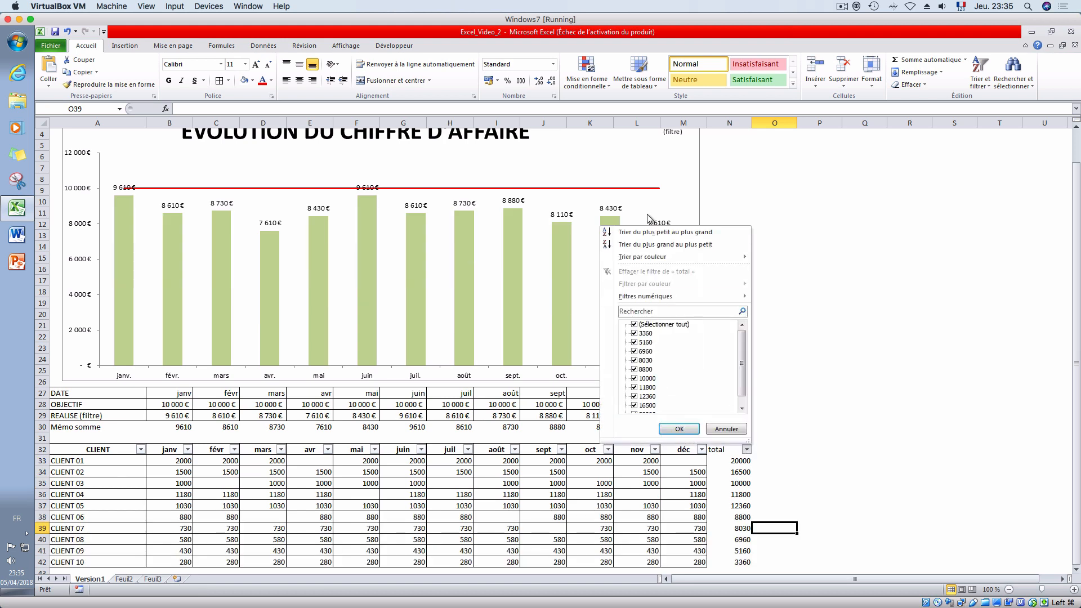
{"action": "left_click", "coordinate": [651, 245]}
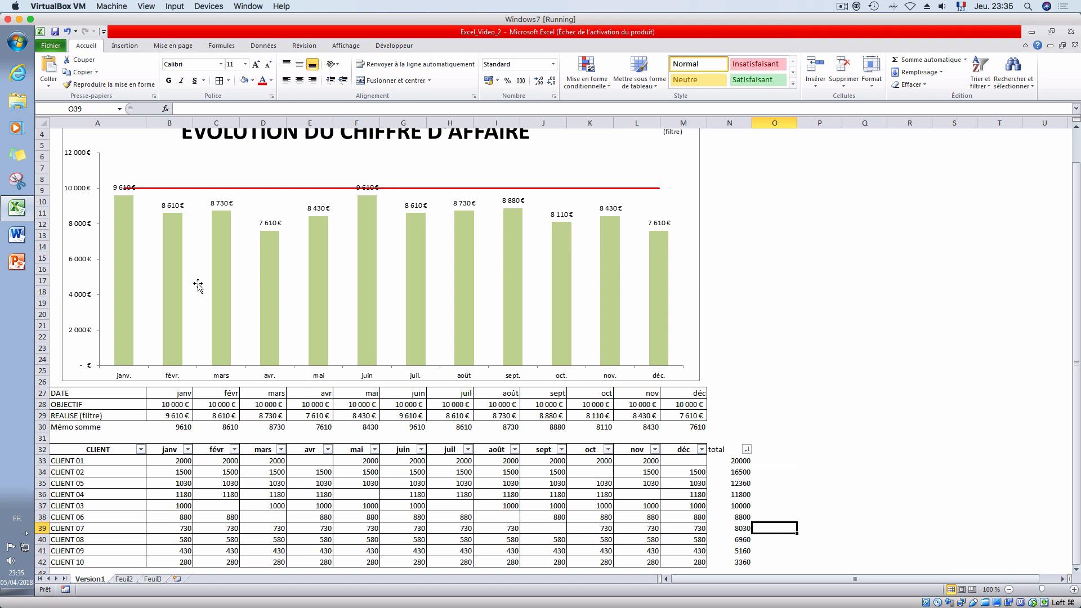
{"action": "left_click", "coordinate": [167, 417]}
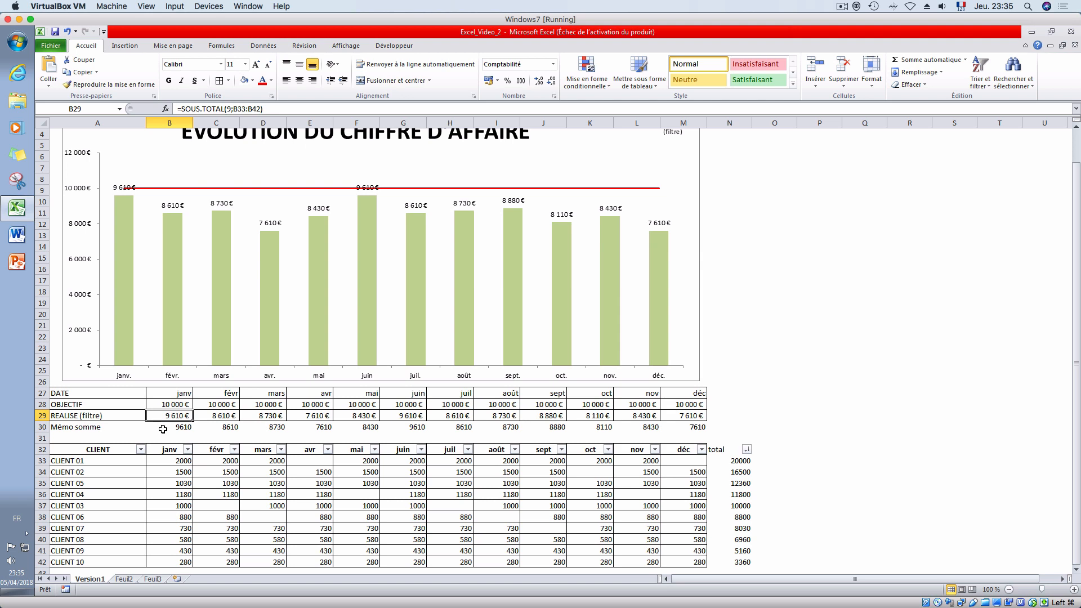
{"action": "left_click", "coordinate": [141, 450]}
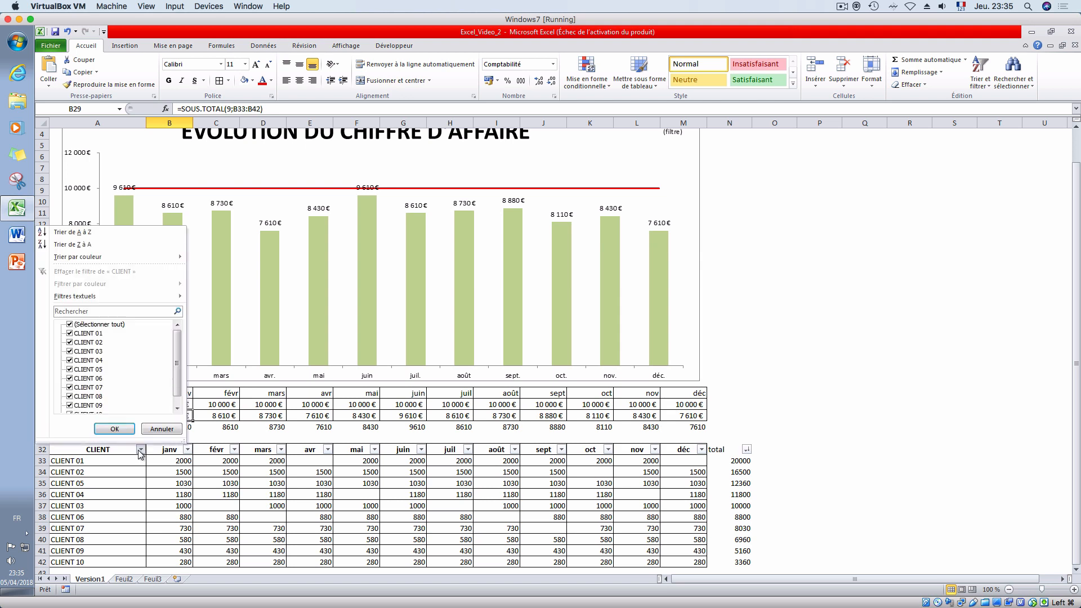
{"action": "left_click", "coordinate": [140, 450]}
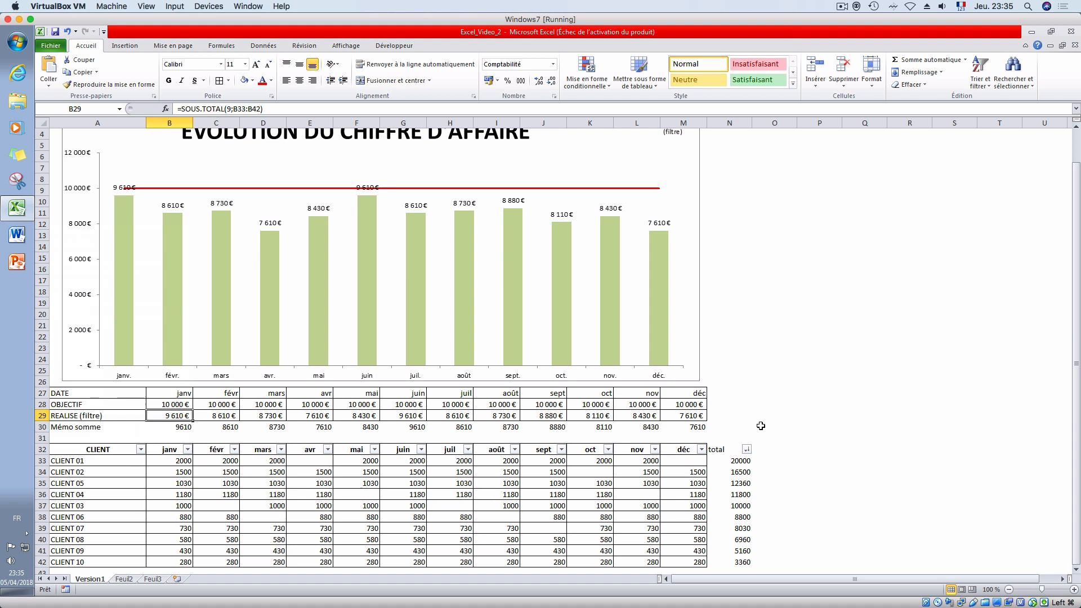
{"action": "scroll", "coordinate": [762, 398], "scroll_direction": "down", "scroll_amount": 5}
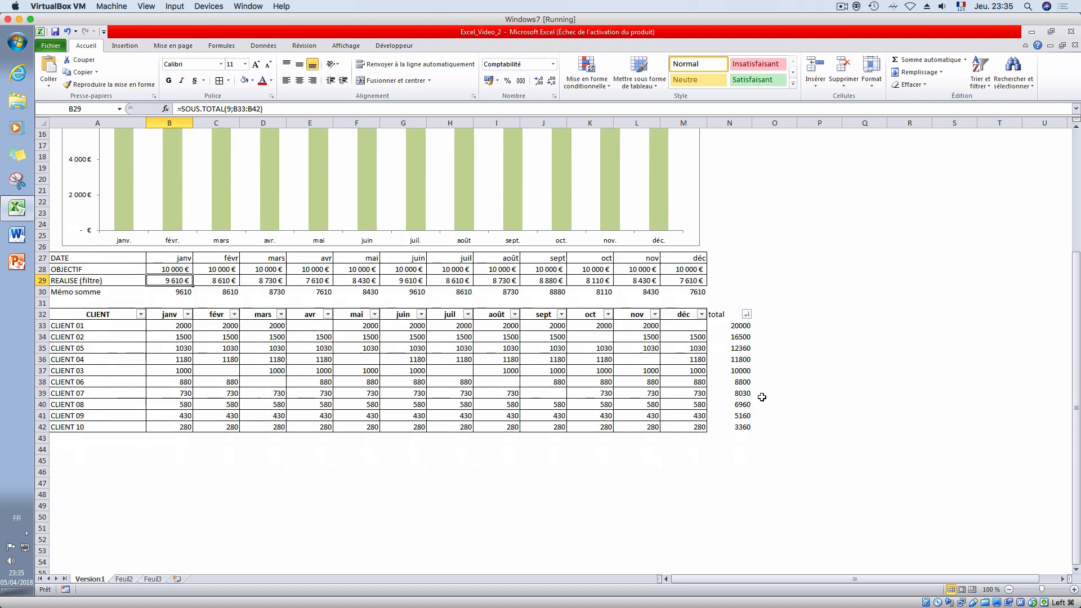
{"action": "scroll", "coordinate": [762, 399], "scroll_direction": "up", "scroll_amount": 6}
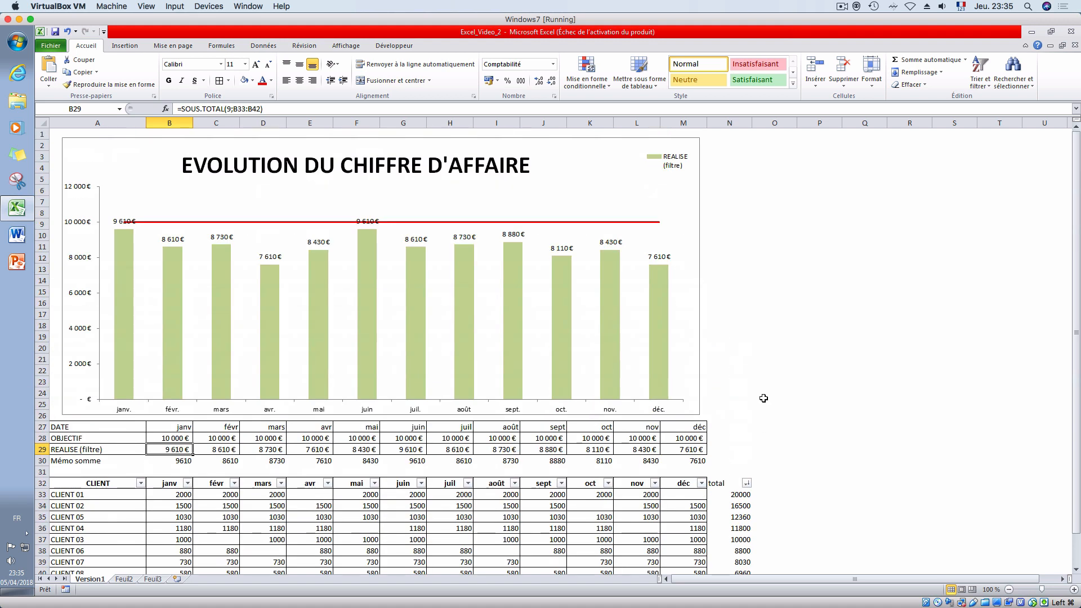
- Create a copy of the Version1 sheet within the same workbook, placed before Feuil2
{"action": "right_click", "coordinate": [93, 579]}
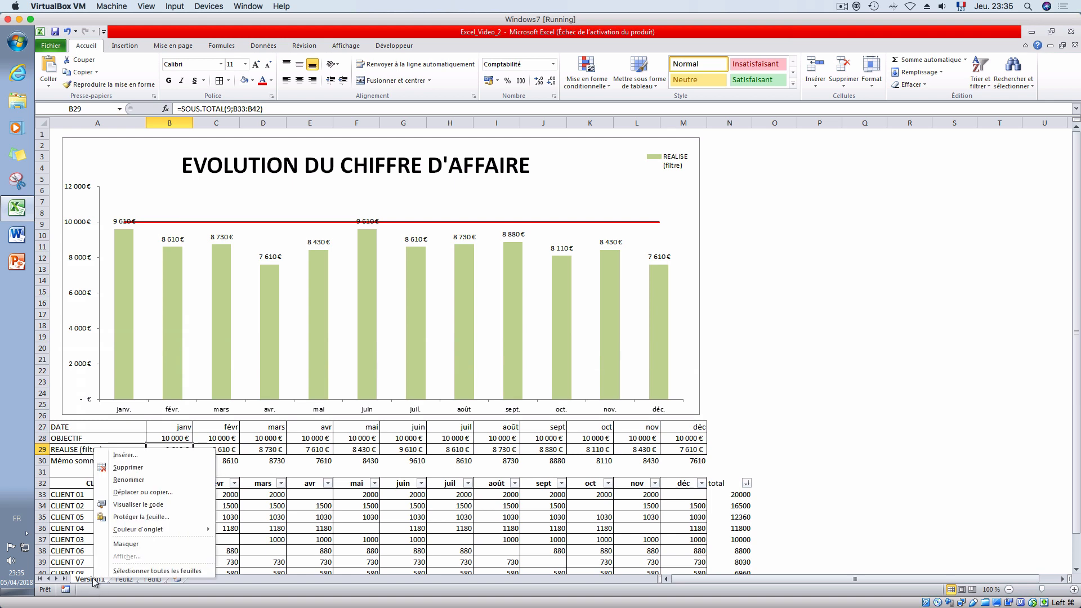
{"action": "left_click", "coordinate": [134, 492]}
{"action": "left_click", "coordinate": [60, 534]}
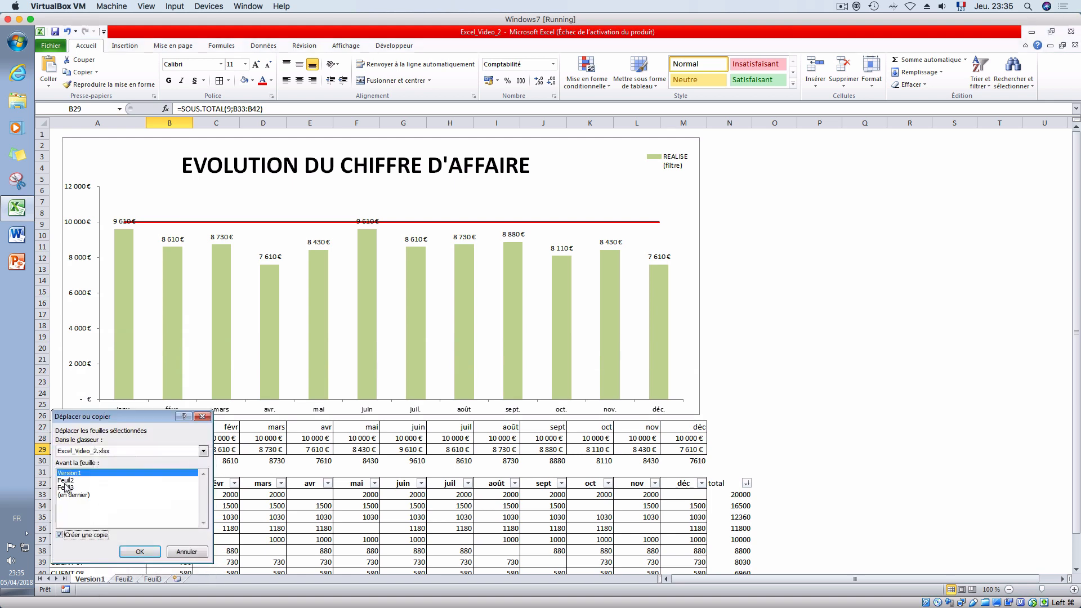
{"action": "left_click", "coordinate": [140, 551]}
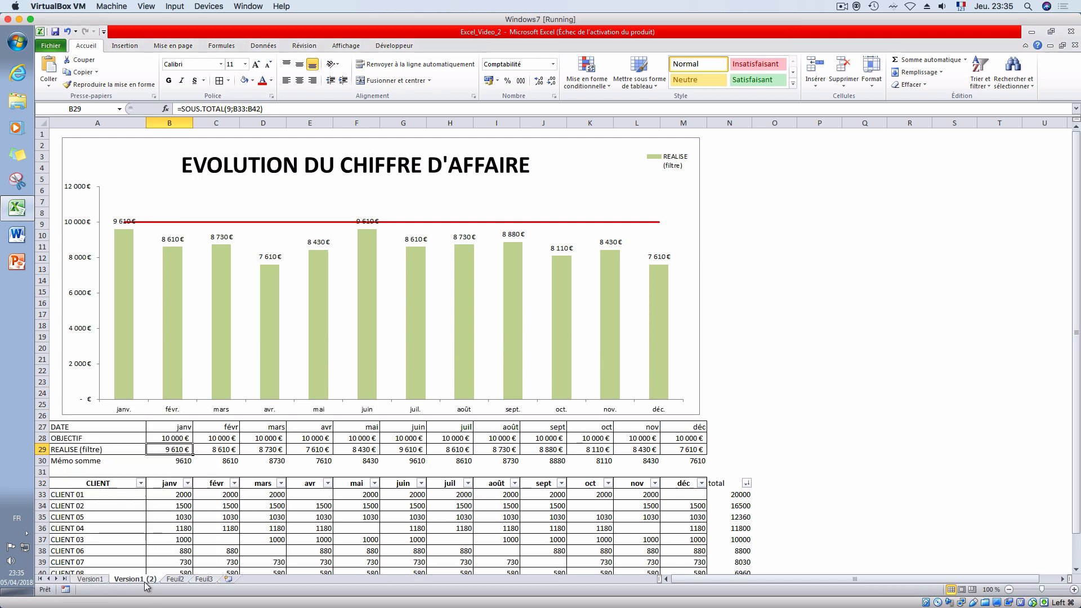
- Rename the copied sheet as Version2
{"action": "right_click", "coordinate": [147, 580]}
{"action": "left_click", "coordinate": [181, 482]}
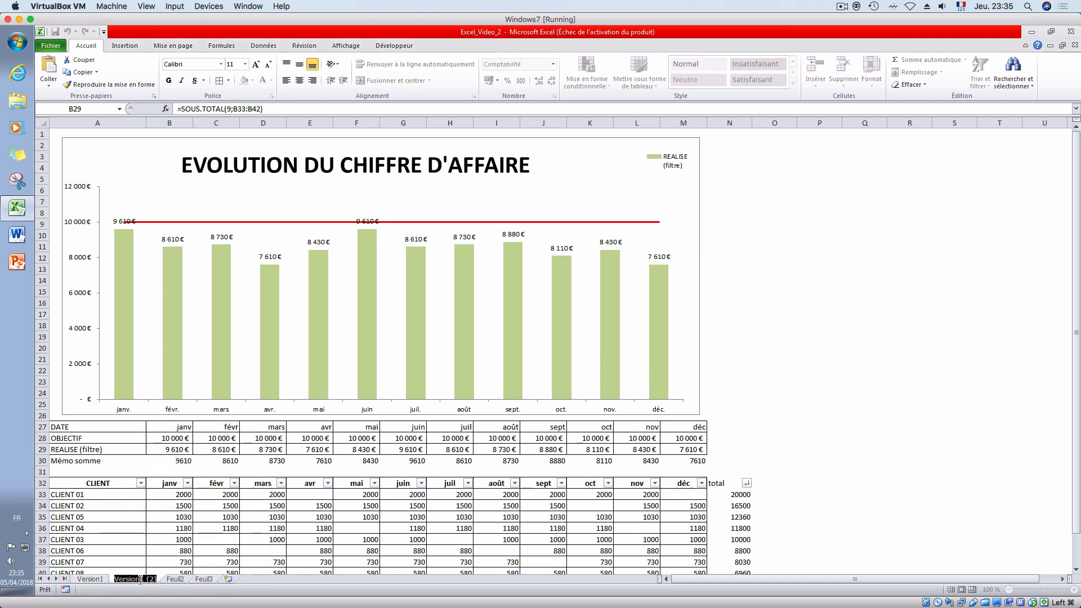
{"action": "left_click", "coordinate": [155, 581]}
{"action": "type", "text": "2"}
{"action": "key", "text": "Return"}
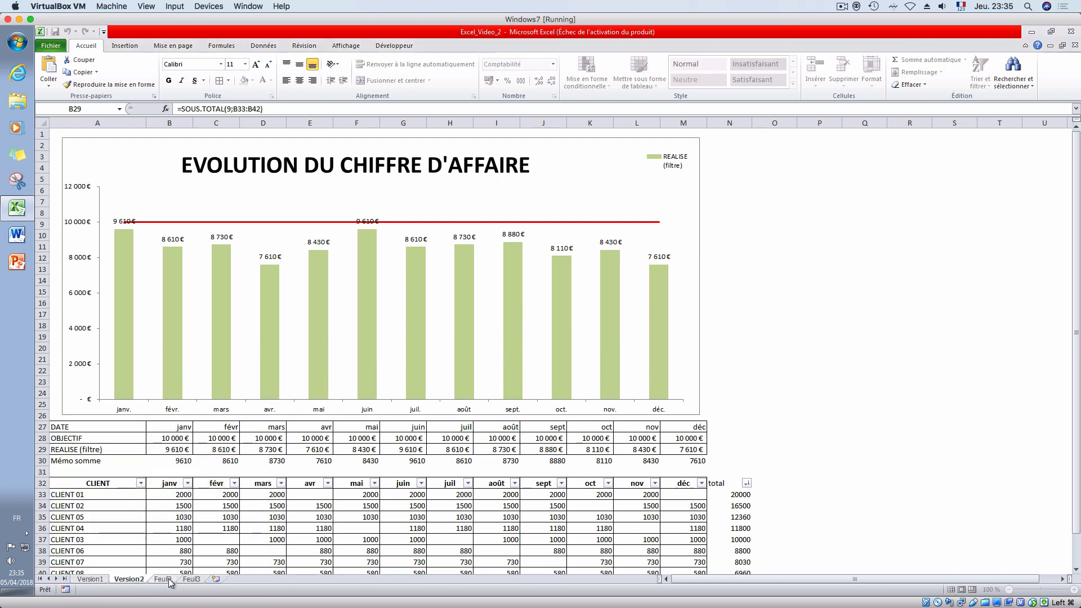
- Replace the janv and févr headers of the client table in B32 and C32 with DATE and FACTURE
{"action": "left_click", "coordinate": [217, 526]}
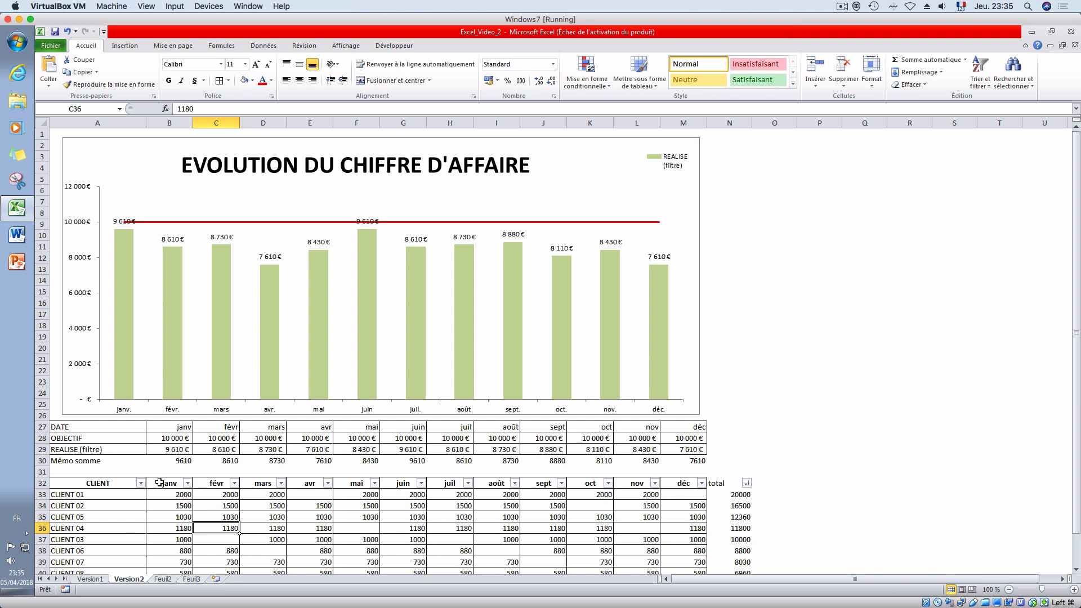
{"action": "left_click_drag", "start_coordinate": [159, 482], "coordinate": [718, 479]}
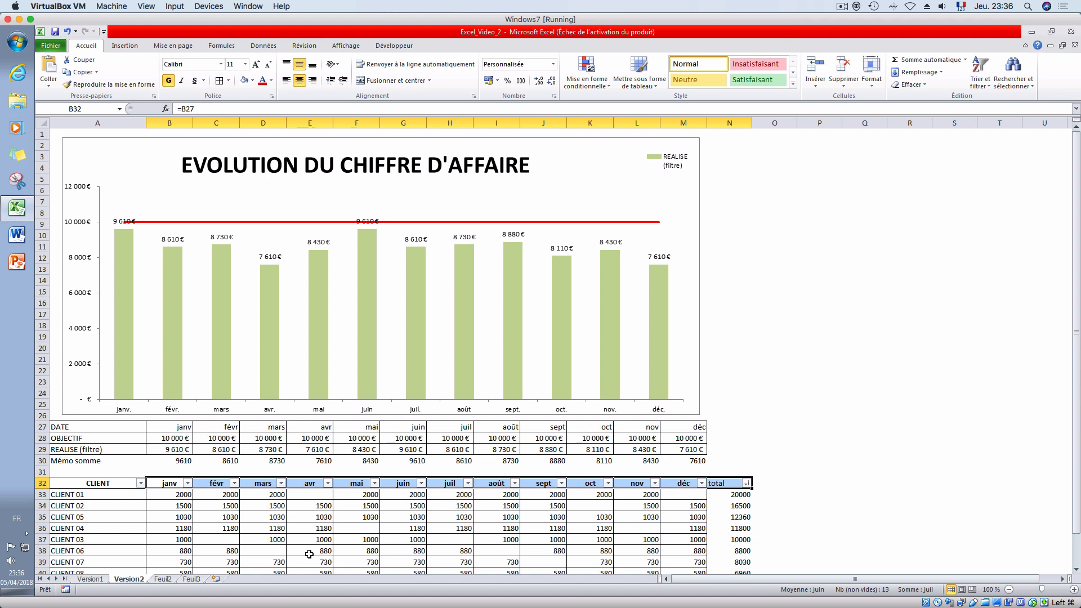
{"action": "scroll", "coordinate": [297, 517], "scroll_direction": "down", "scroll_amount": 3}
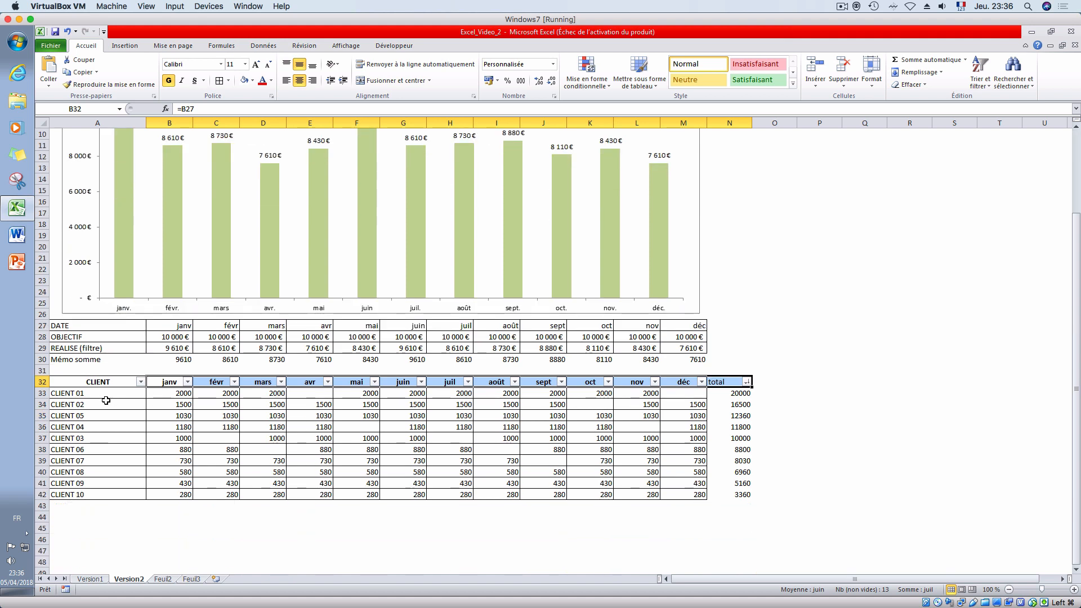
{"action": "left_click", "coordinate": [101, 381]}
{"action": "left_click", "coordinate": [176, 382]}
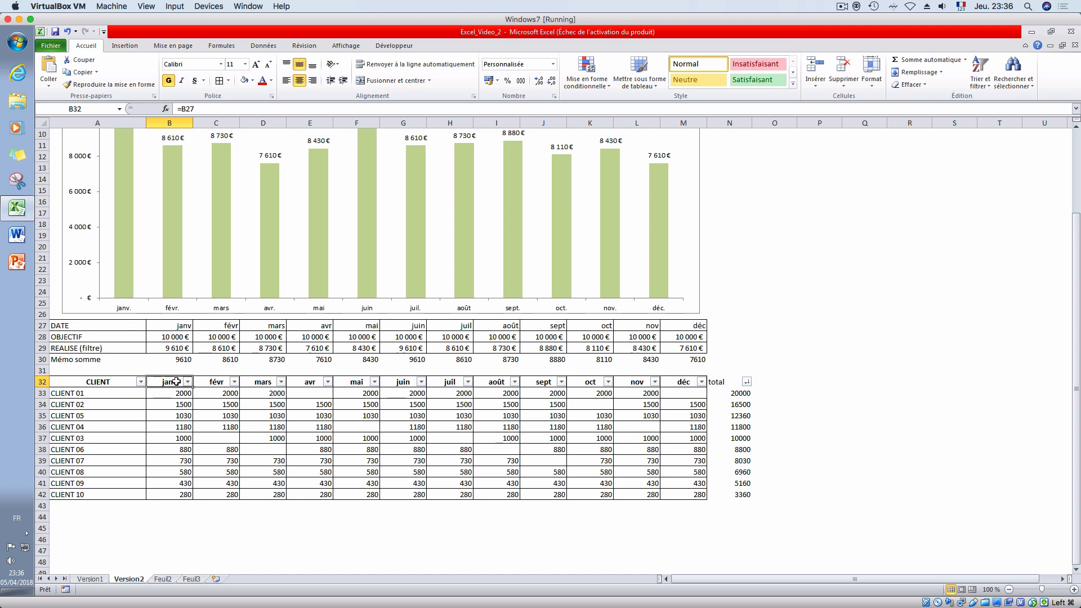
{"action": "type", "text": "DATE"}
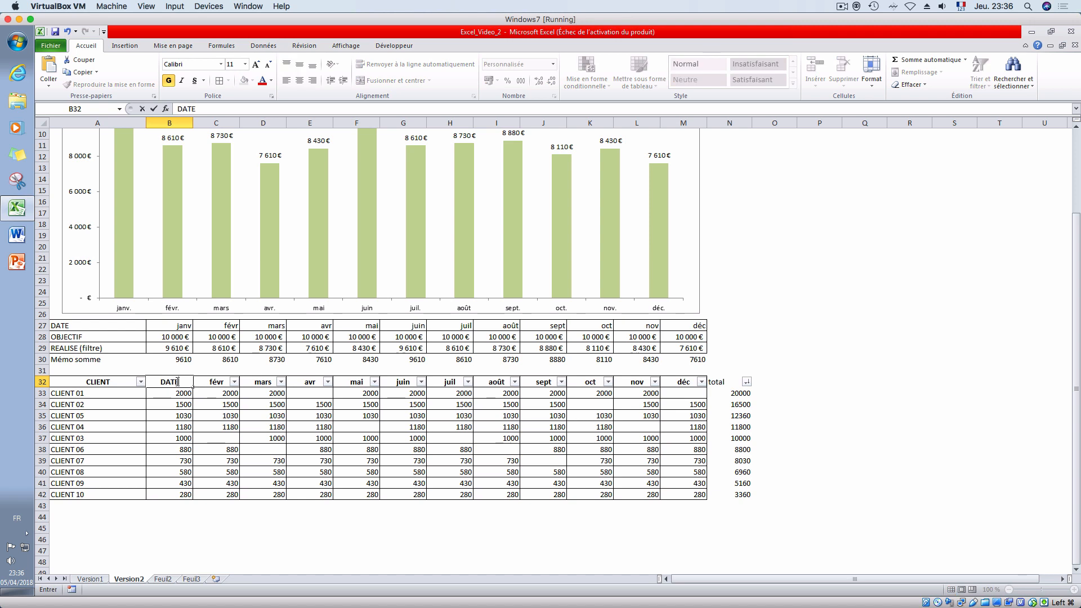
{"action": "key", "text": "Tab"}
{"action": "type", "text": "FAC"}
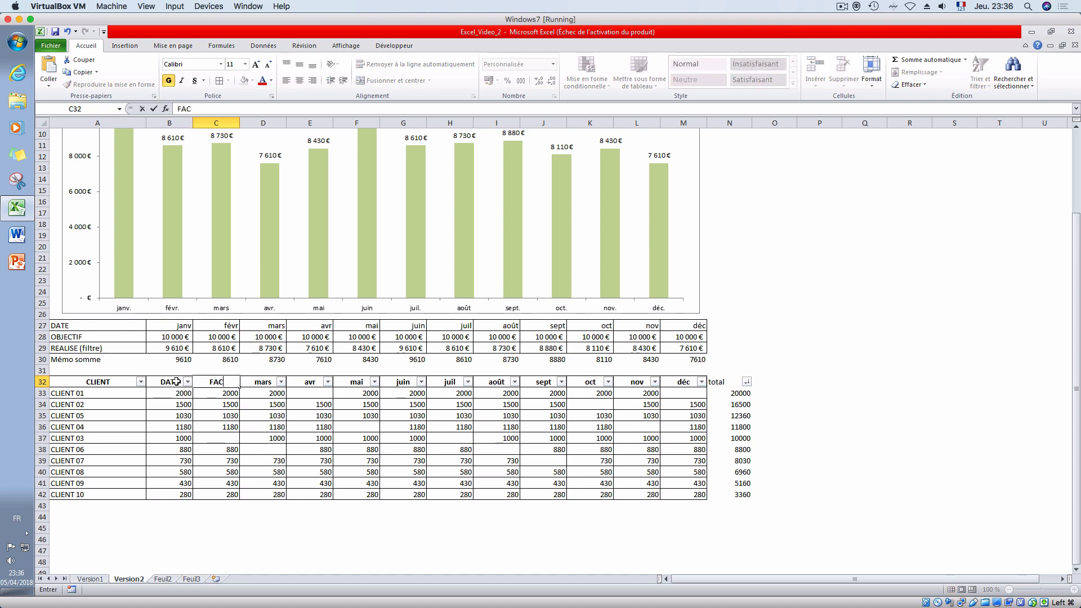
{"action": "type", "text": "TURE"}
{"action": "key", "text": "Return"}
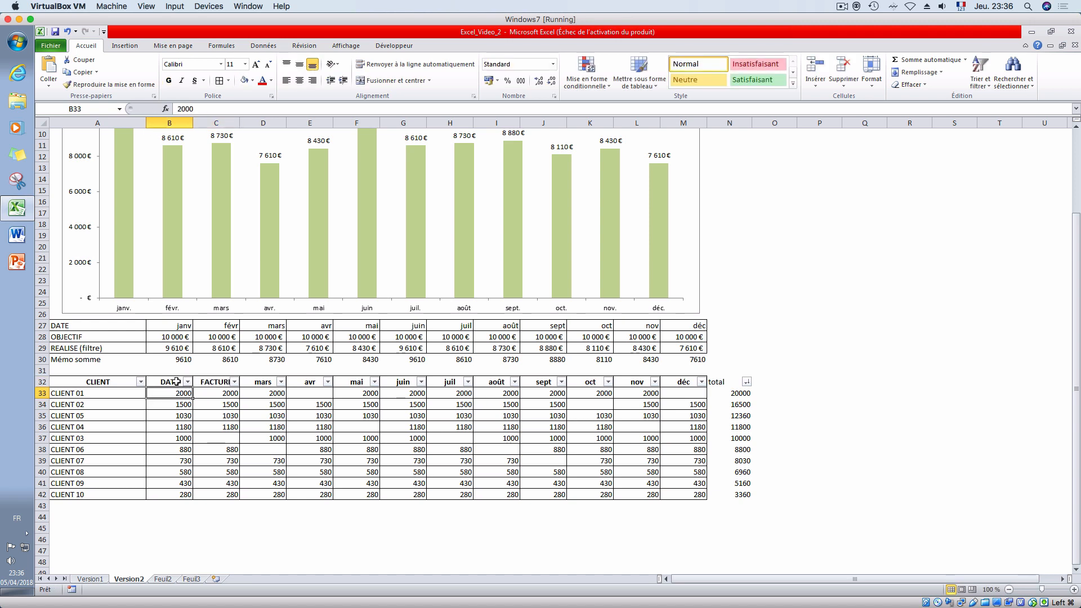
- Clear the remaining month and total columns in D32:N42 and the REALISE (filtre) and Mémo somme values in B29:M30
{"action": "left_click_drag", "start_coordinate": [265, 382], "coordinate": [723, 489]}
{"action": "key", "text": "Delete"}
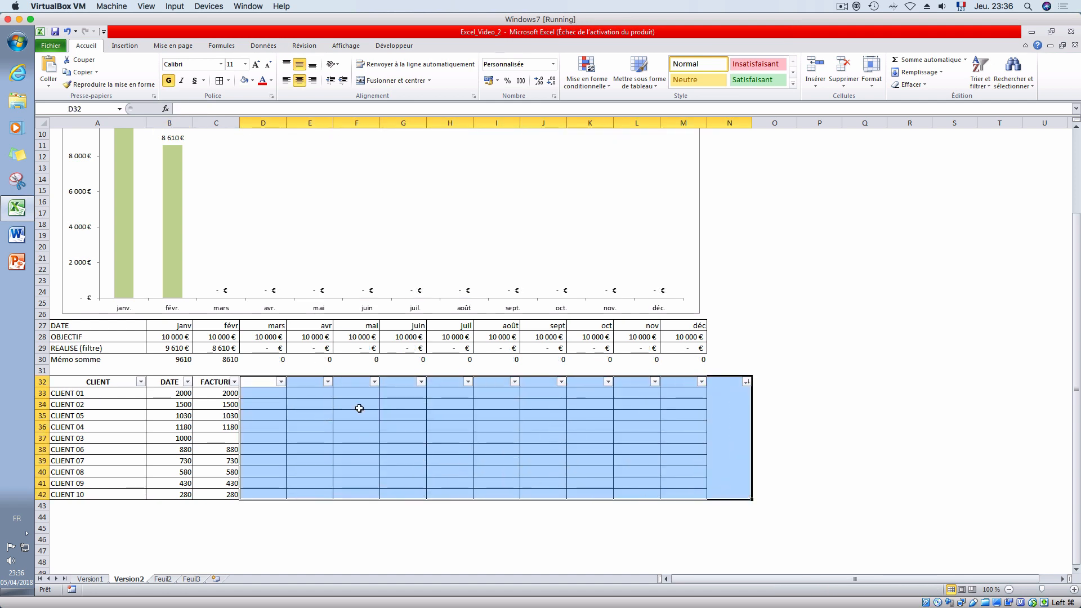
{"action": "scroll", "coordinate": [324, 425], "scroll_direction": "down", "scroll_amount": 1}
{"action": "left_click_drag", "start_coordinate": [167, 314], "coordinate": [689, 329]}
{"action": "key", "text": "Delete"}
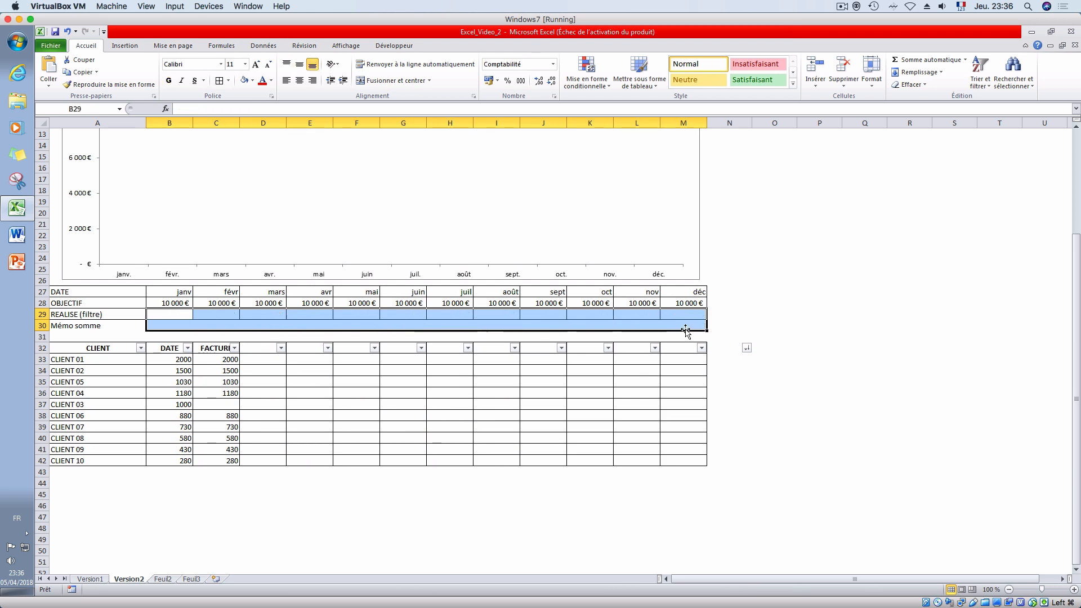
{"action": "scroll", "coordinate": [431, 420], "scroll_direction": "down", "scroll_amount": 3}
{"action": "scroll", "coordinate": [430, 429], "scroll_direction": "up", "scroll_amount": 7}
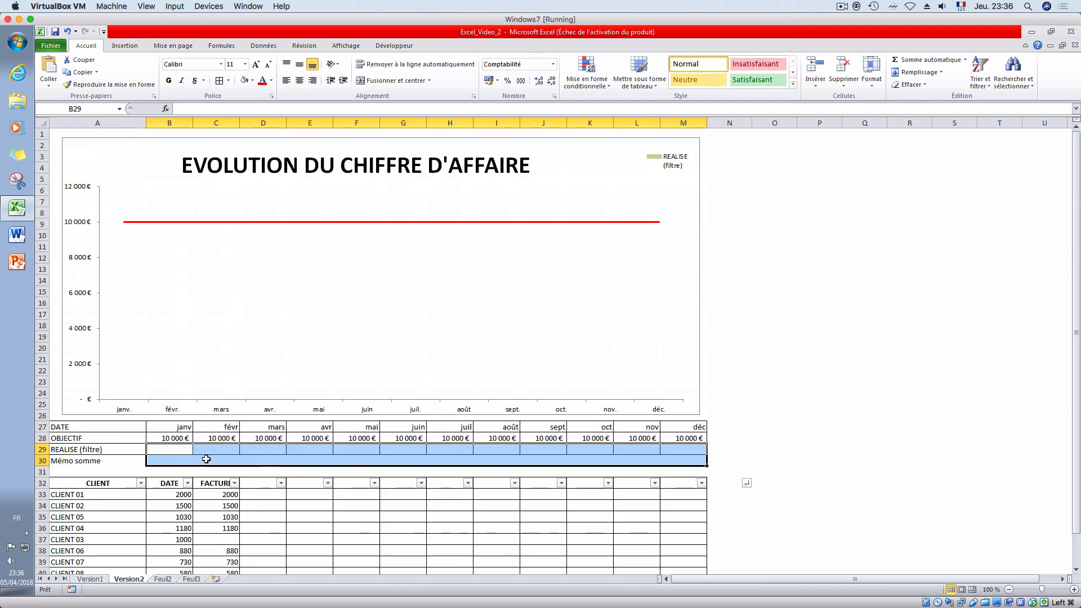
{"action": "left_click", "coordinate": [170, 449]}
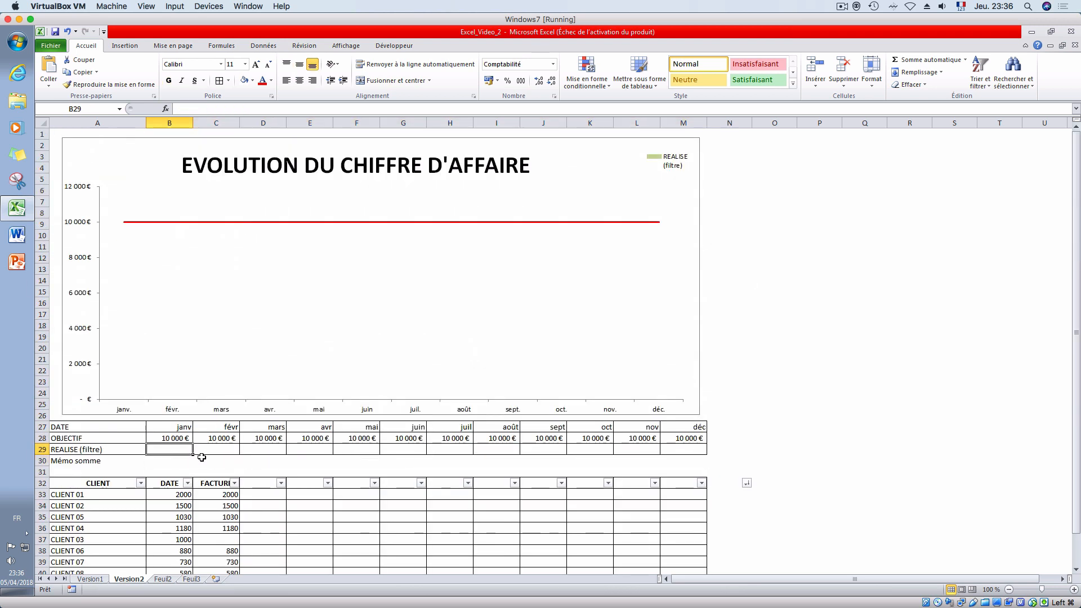
{"action": "left_click", "coordinate": [175, 495]}
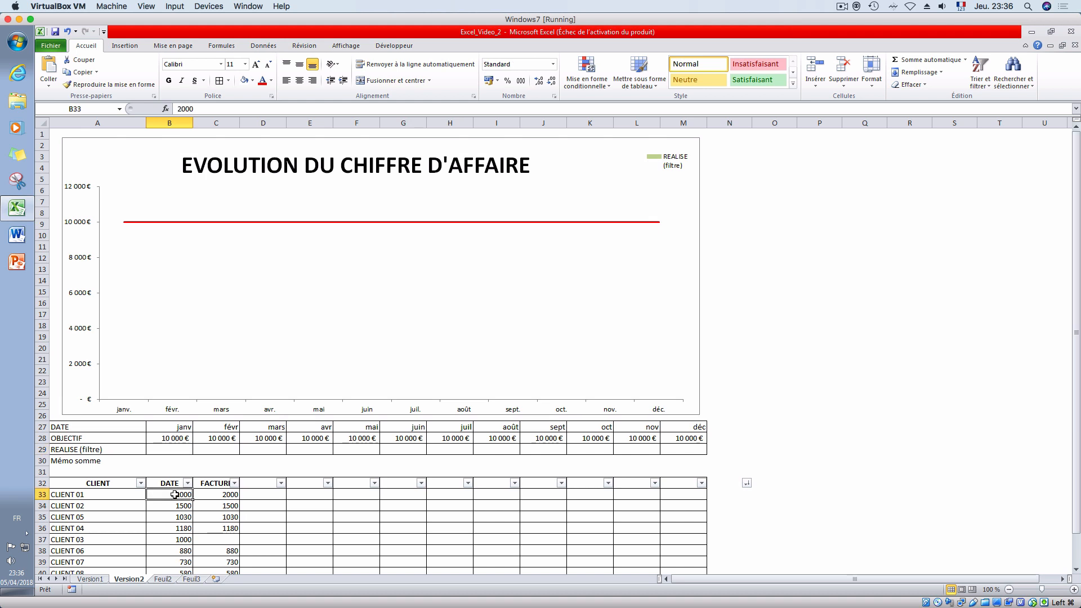
- Copy the ten client names in A33:A42 and paste them directly below the list at A43 and A53
{"action": "scroll", "coordinate": [175, 494], "scroll_direction": "down", "scroll_amount": 4}
{"action": "left_click_drag", "start_coordinate": [120, 362], "coordinate": [141, 458]}
{"action": "key", "text": "ctrl+c"}
{"action": "left_click", "coordinate": [113, 472]}
{"action": "key", "text": "ctrl+v"}
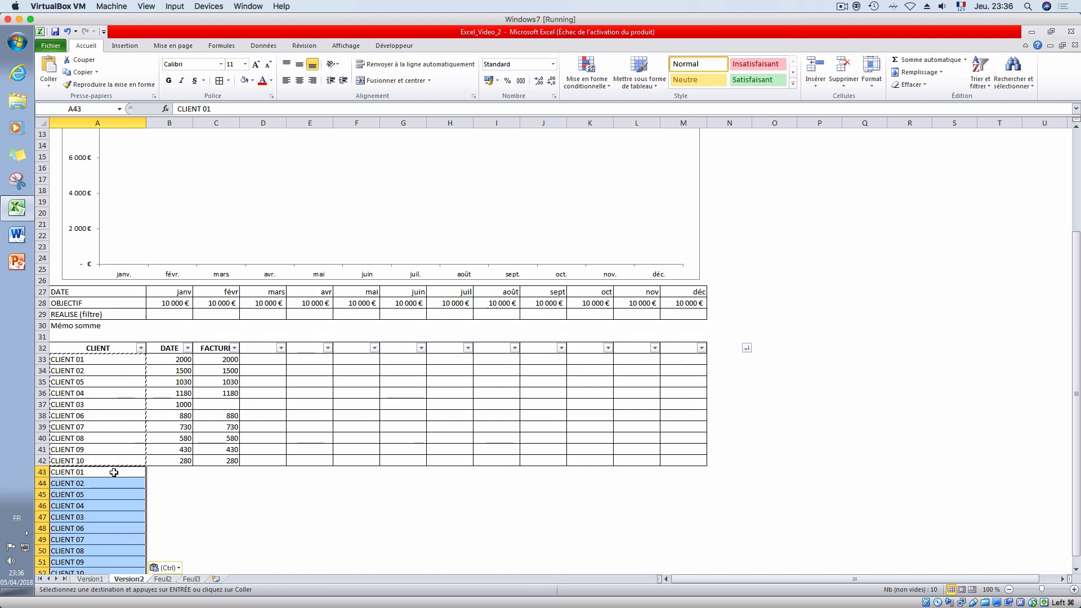
{"action": "scroll", "coordinate": [114, 477], "scroll_direction": "up", "scroll_amount": 4}
{"action": "scroll", "coordinate": [115, 480], "scroll_direction": "down", "scroll_amount": 8}
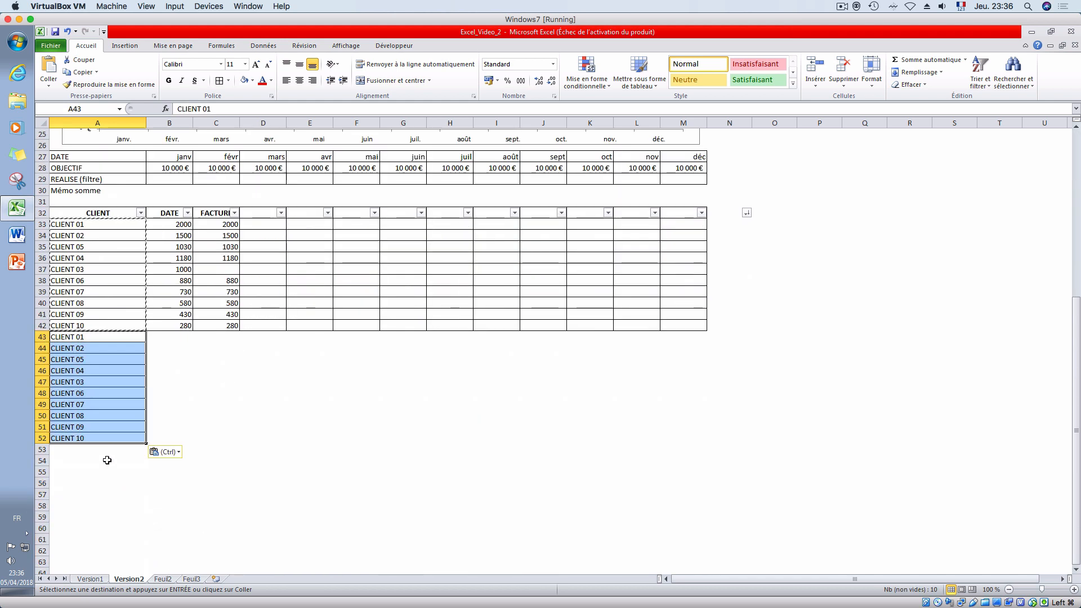
{"action": "left_click", "coordinate": [107, 450]}
{"action": "key", "text": "ctrl+v"}
- Paste the copied client block three more times down column A, at A63, A73 and A83
{"action": "scroll", "coordinate": [101, 479], "scroll_direction": "down", "scroll_amount": 3}
{"action": "left_click", "coordinate": [93, 458]}
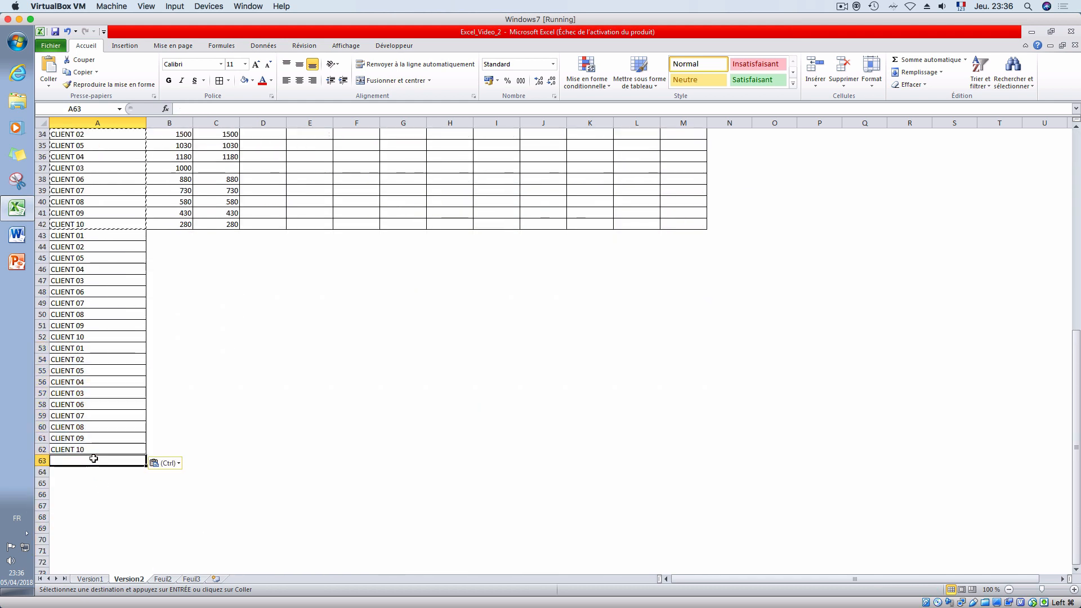
{"action": "key", "text": "ctrl+v"}
{"action": "scroll", "coordinate": [98, 501], "scroll_direction": "down", "scroll_amount": 4}
{"action": "left_click", "coordinate": [91, 435]}
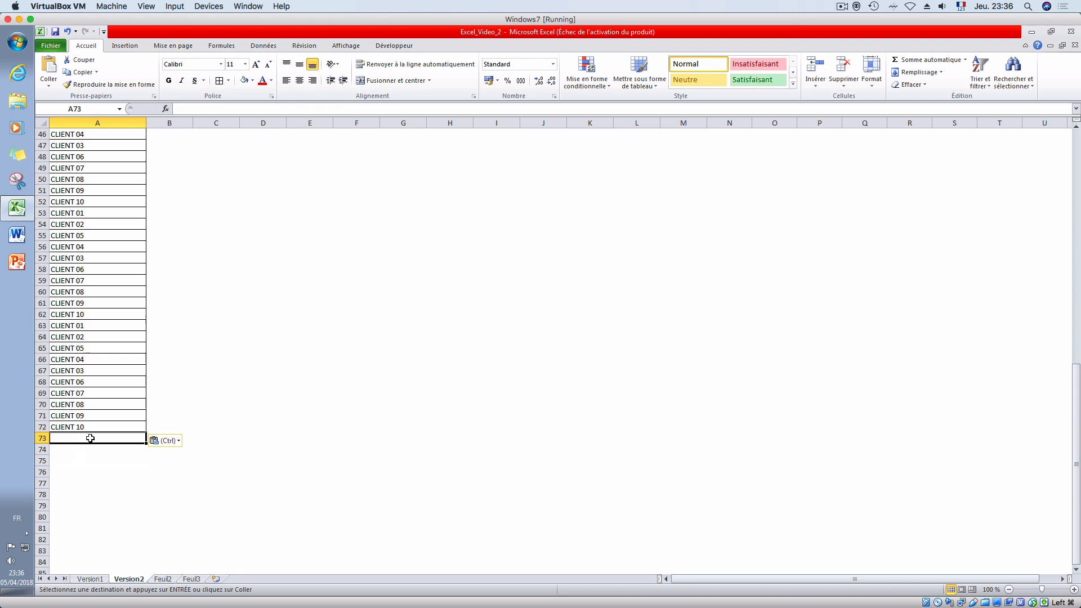
{"action": "key", "text": "ctrl+v"}
{"action": "scroll", "coordinate": [93, 490], "scroll_direction": "down", "scroll_amount": 3}
{"action": "left_click", "coordinate": [89, 449]}
{"action": "key", "text": "ctrl+v"}
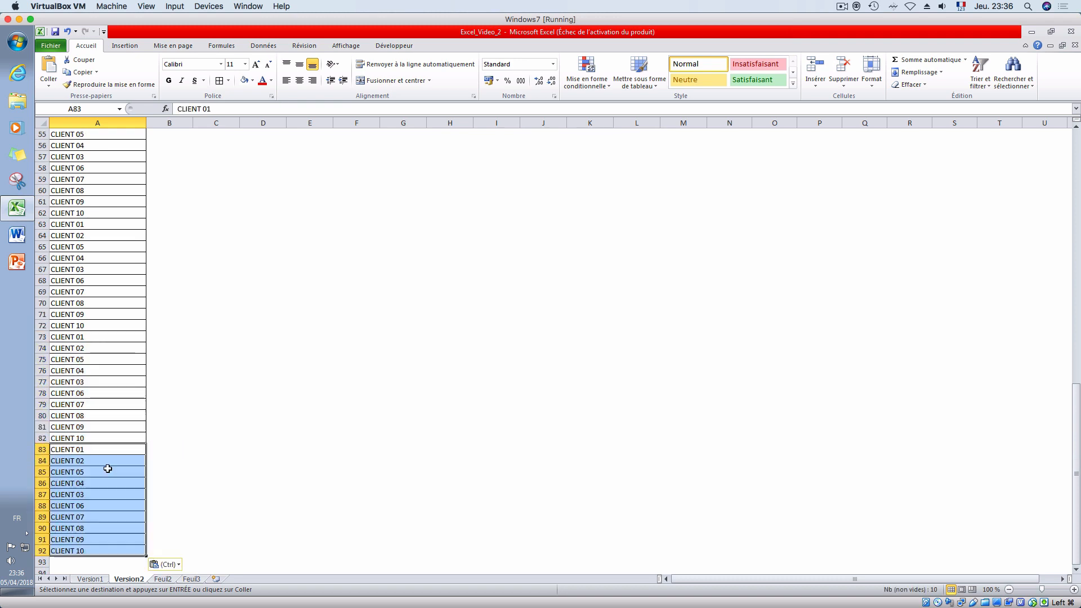
- Paste the last repeat of the client block at A93, filling A93:A102, and end the copy mode
{"action": "scroll", "coordinate": [123, 542], "scroll_direction": "down", "scroll_amount": 2}
{"action": "scroll", "coordinate": [122, 542], "scroll_direction": "down", "scroll_amount": 1}
{"action": "left_click", "coordinate": [87, 459]}
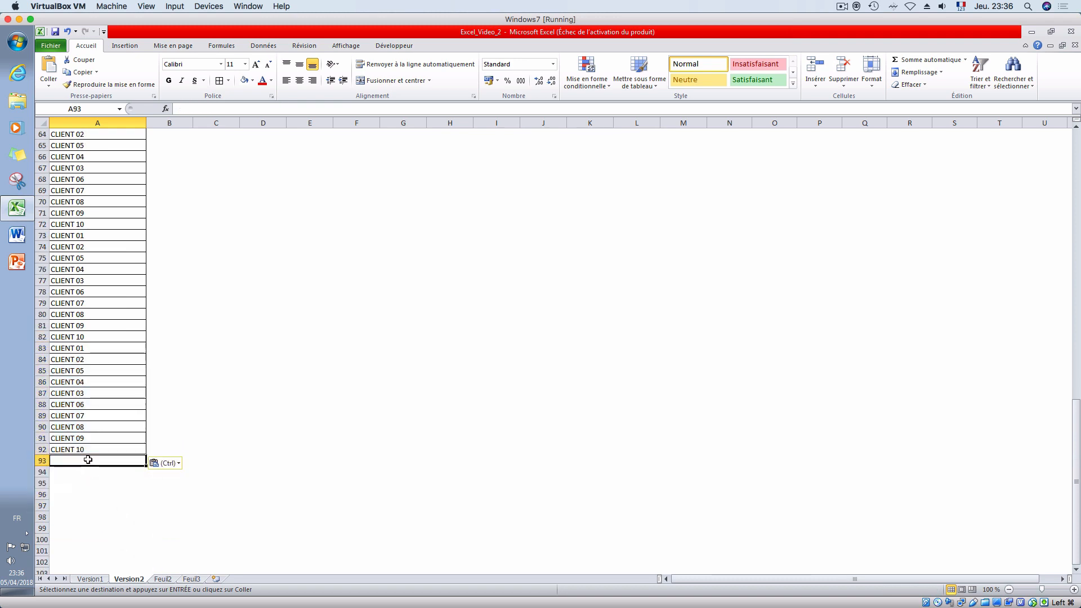
{"action": "key", "text": "ctrl+v"}
{"action": "left_click_drag", "start_coordinate": [110, 561], "coordinate": [99, 155]}
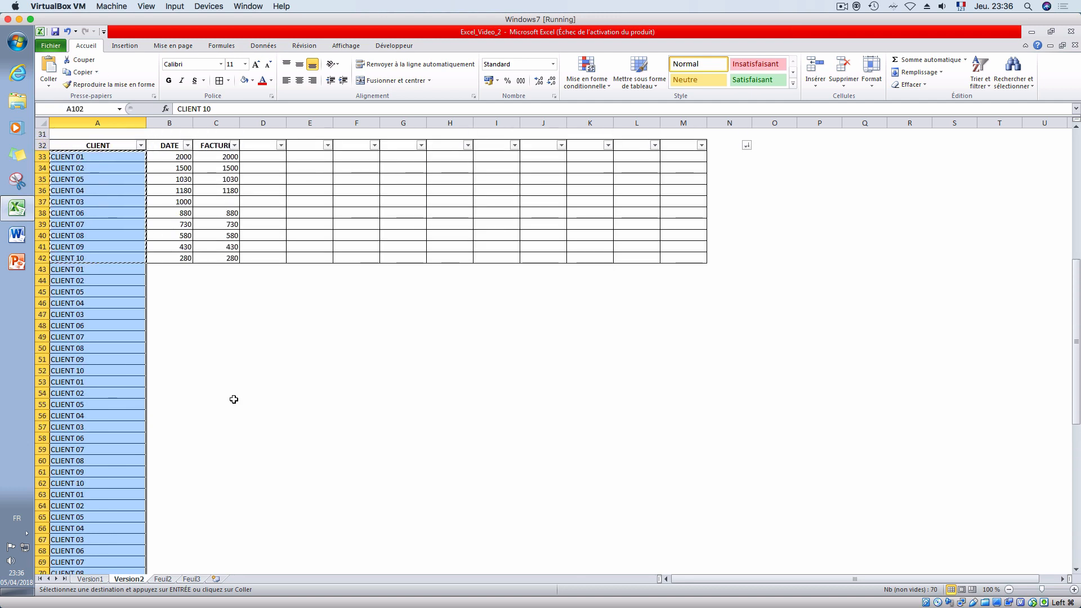
{"action": "left_click", "coordinate": [186, 380]}
{"action": "key", "text": "Escape"}
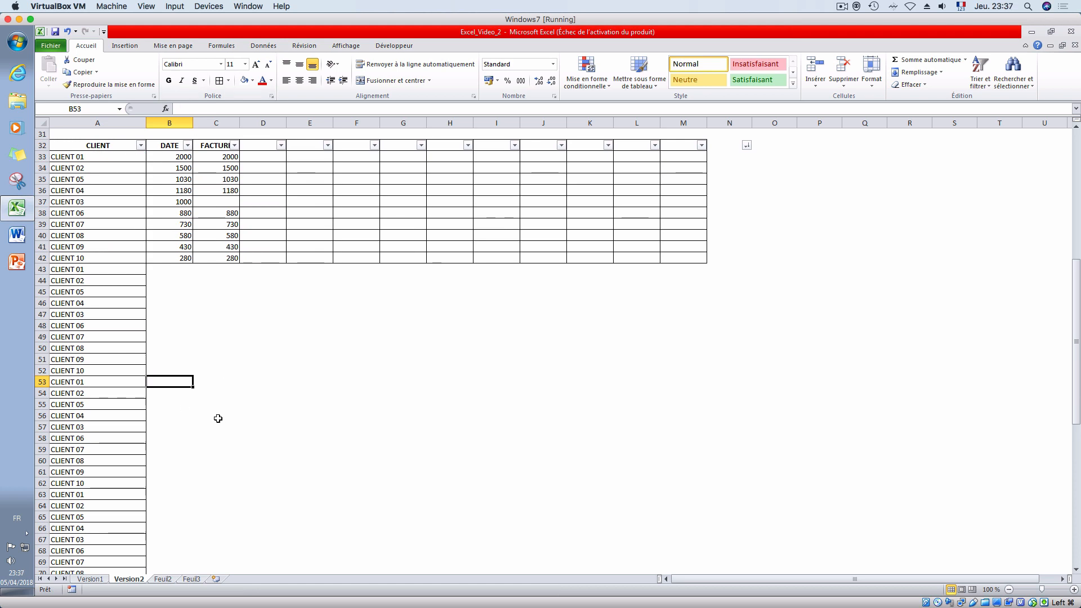
{"action": "scroll", "coordinate": [217, 410], "scroll_direction": "down", "scroll_amount": 1}
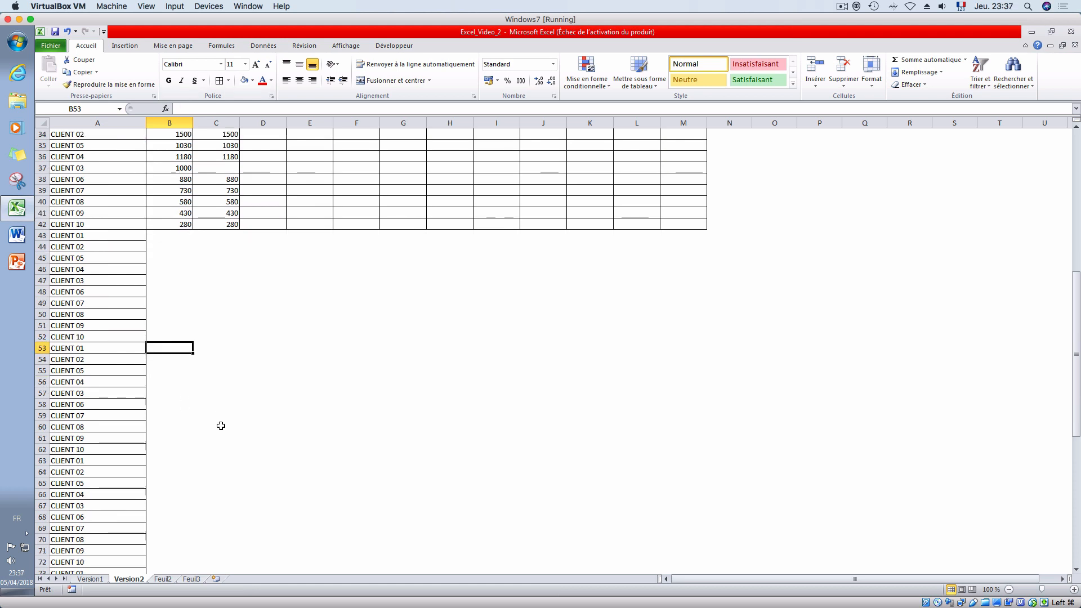
{"action": "left_click", "coordinate": [95, 580]}
{"action": "scroll", "coordinate": [201, 392], "scroll_direction": "down", "scroll_amount": 4}
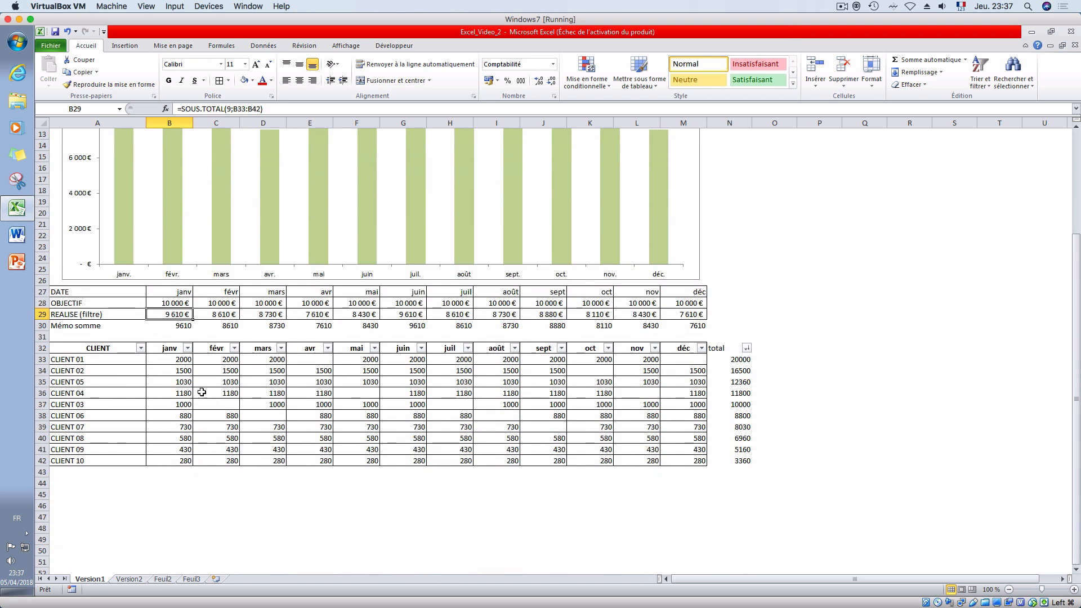
{"action": "left_click_drag", "start_coordinate": [186, 359], "coordinate": [189, 461]}
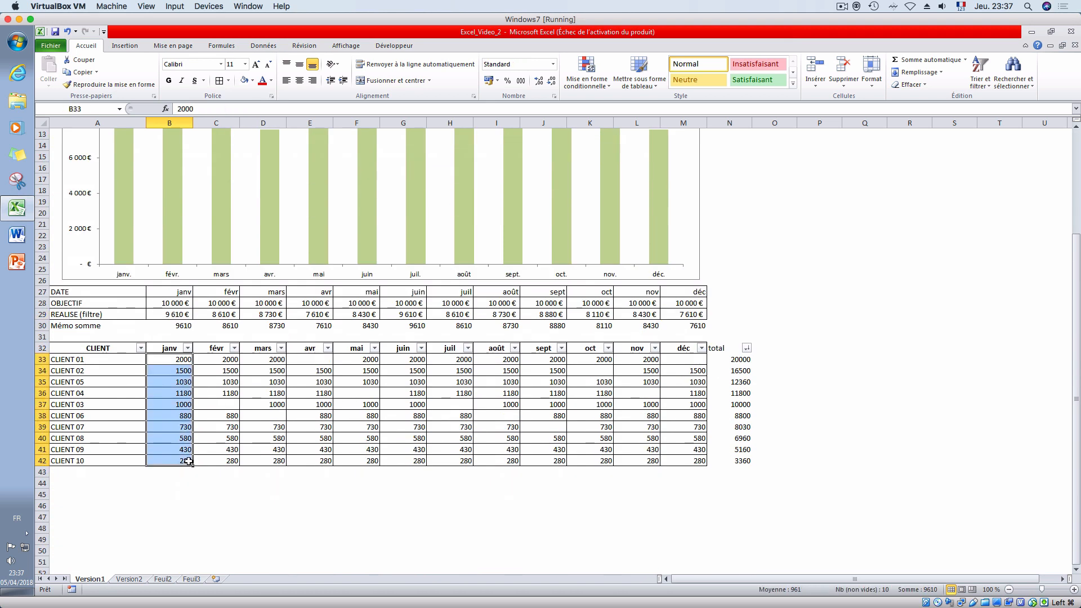
{"action": "key", "text": "ctrl+c"}
{"action": "left_click", "coordinate": [129, 579]}
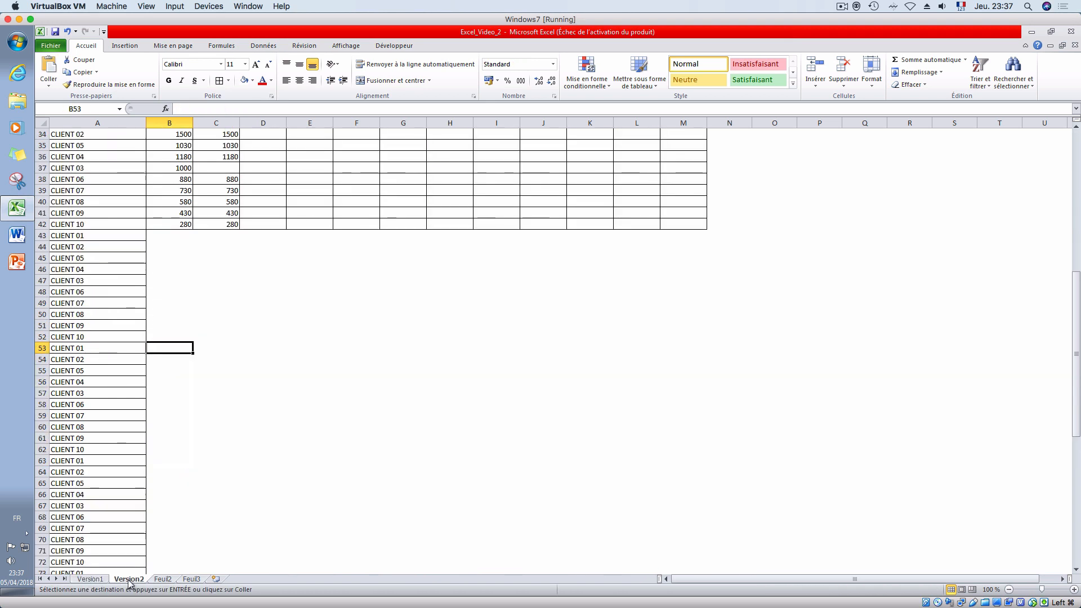
- Copy the janv to juil amounts B33:H42 from the Version1 sheet and paste them into Version2 starting at C33
{"action": "left_click", "coordinate": [90, 579]}
{"action": "left_click_drag", "start_coordinate": [179, 359], "coordinate": [461, 460]}
{"action": "key", "text": "ctrl+c"}
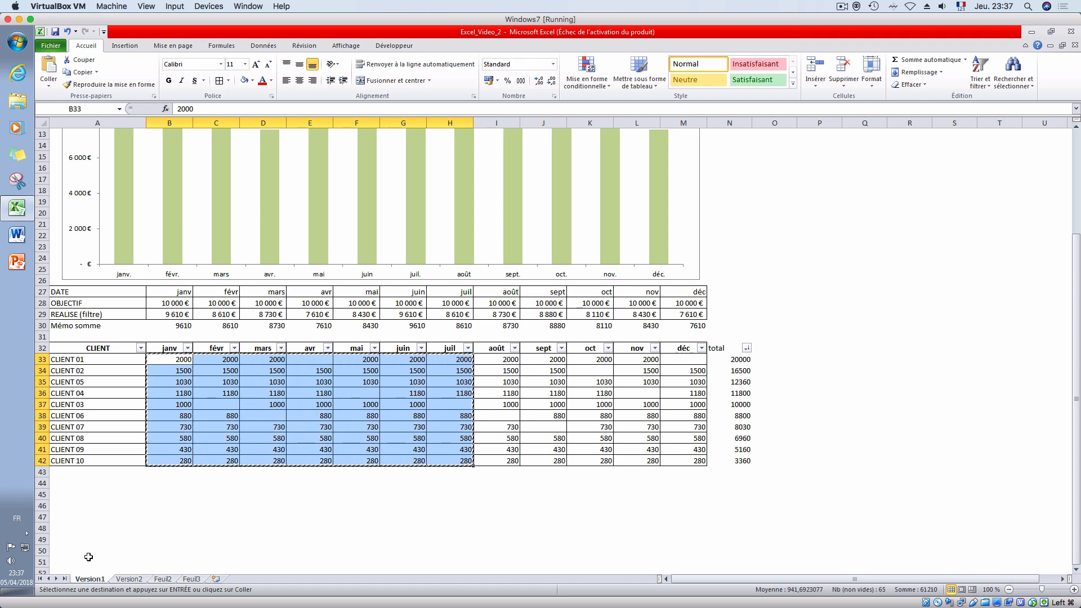
{"action": "left_click", "coordinate": [125, 579]}
{"action": "scroll", "coordinate": [264, 287], "scroll_direction": "up", "scroll_amount": 4}
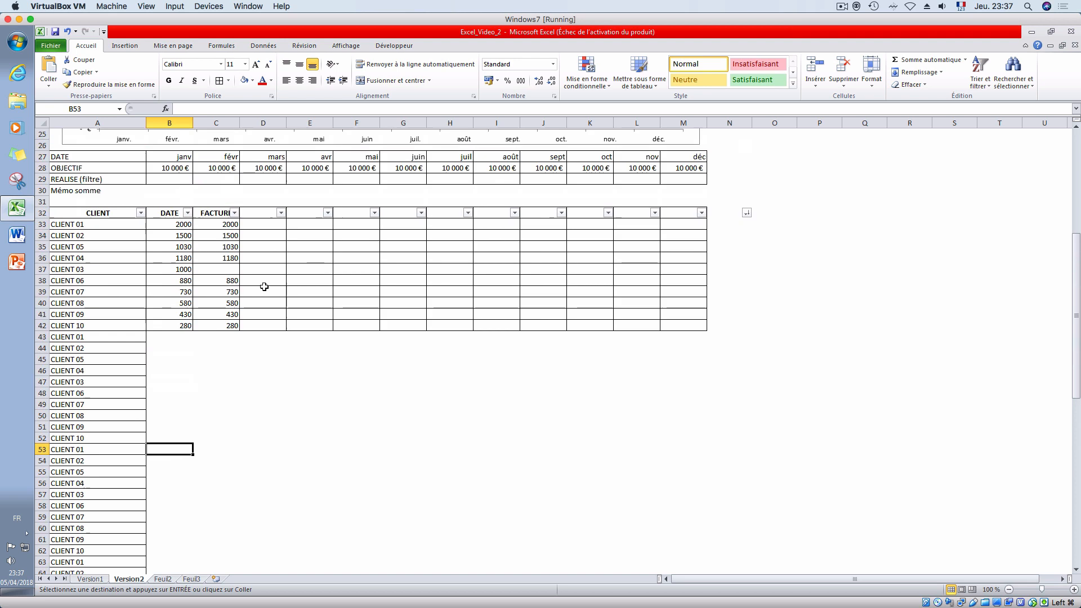
{"action": "left_click", "coordinate": [231, 259]}
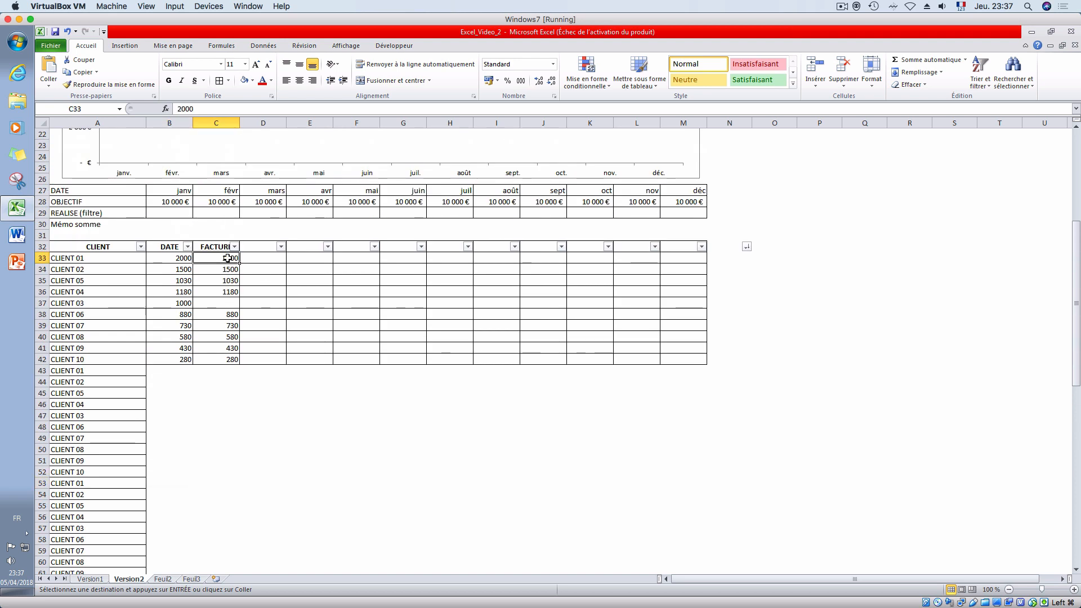
{"action": "key", "text": "ctrl+v"}
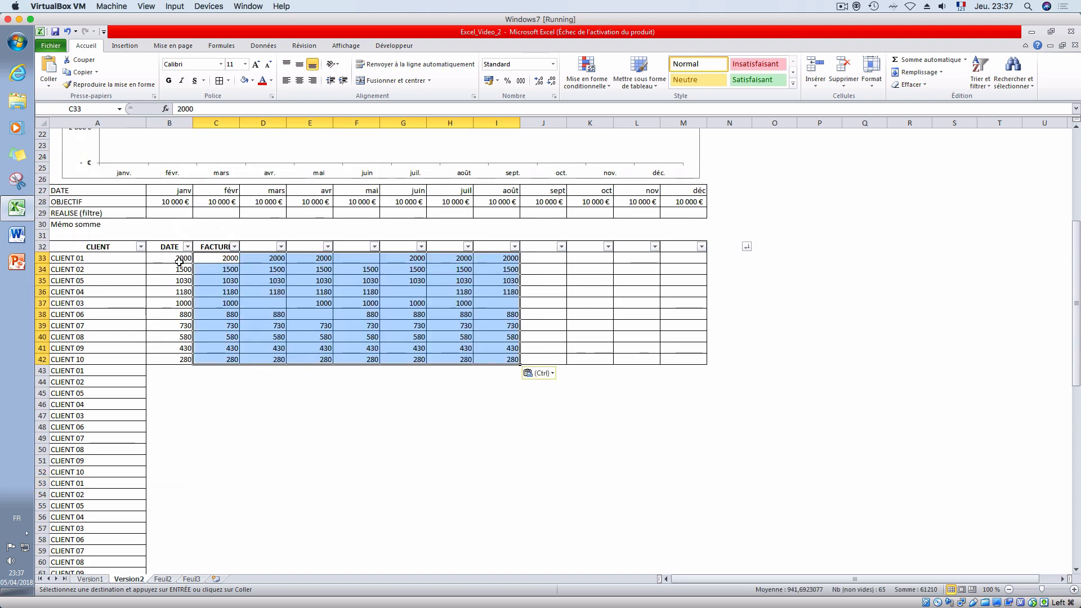
- Clear the amounts in the DATE column B33:B42 and fill all ten cells with the date 01/01/2018
{"action": "left_click_drag", "start_coordinate": [179, 259], "coordinate": [185, 359]}
{"action": "key", "text": "Delete"}
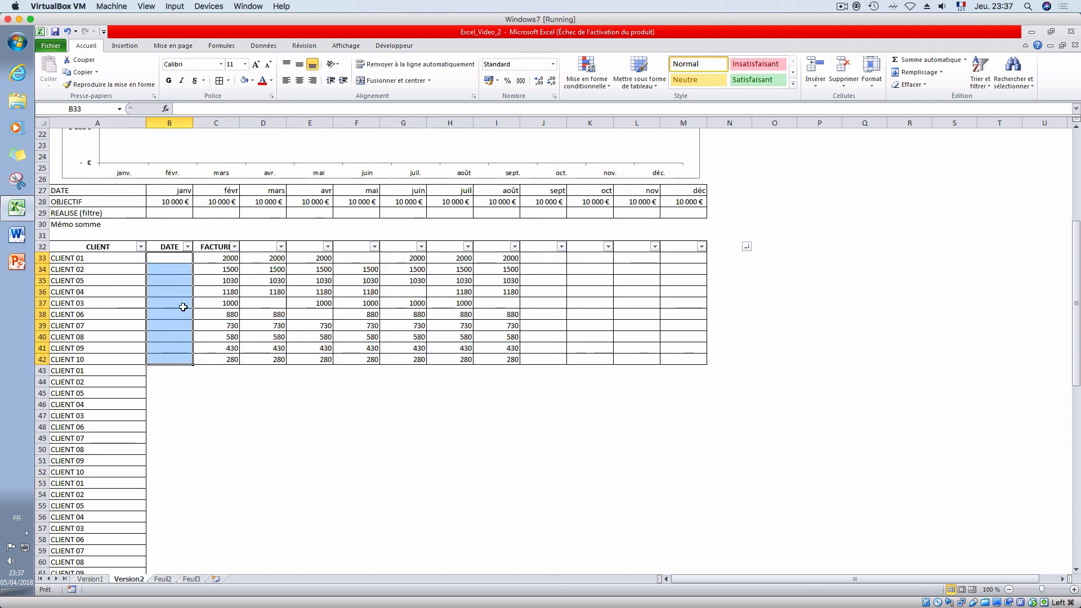
{"action": "left_click", "coordinate": [175, 256]}
{"action": "type", "text": "1/"}
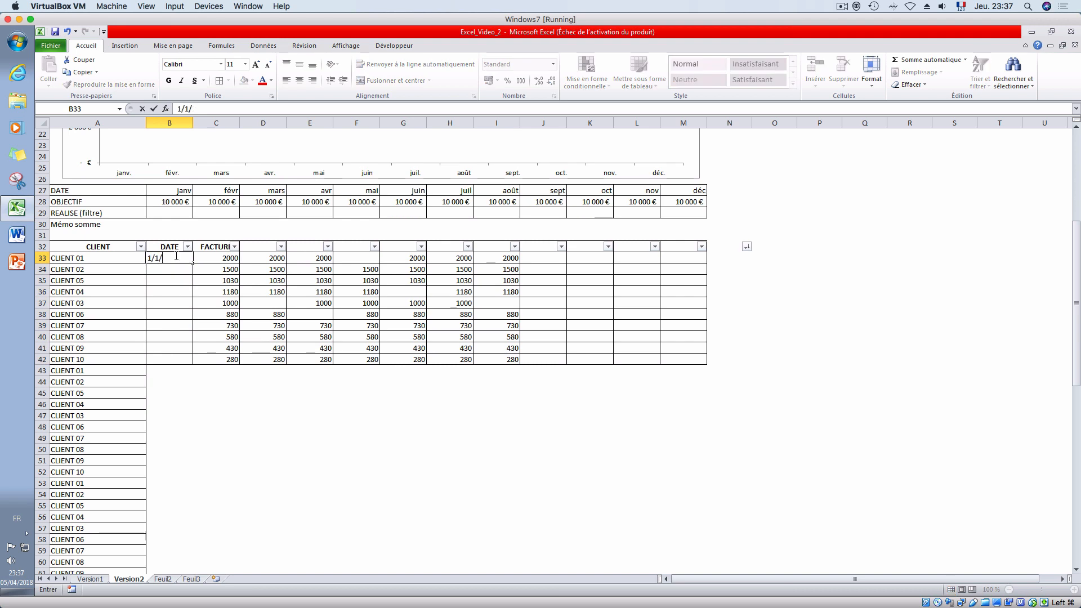
{"action": "type", "text": "01/2018"}
{"action": "key", "text": "Return"}
{"action": "left_click", "coordinate": [176, 257]}
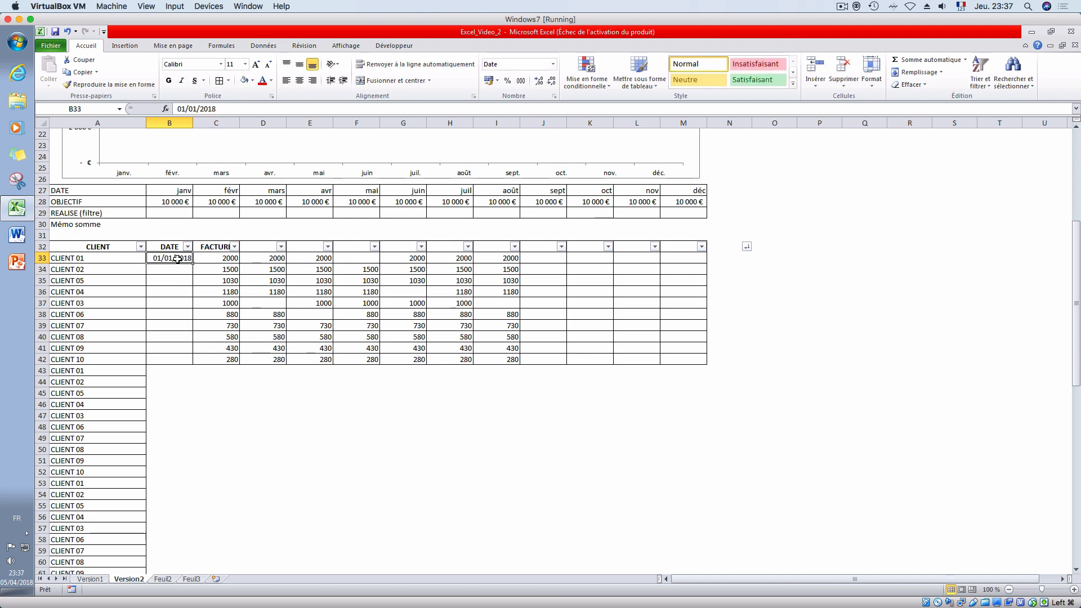
{"action": "key", "text": "ctrl+c"}
{"action": "left_click_drag", "start_coordinate": [167, 269], "coordinate": [177, 359]}
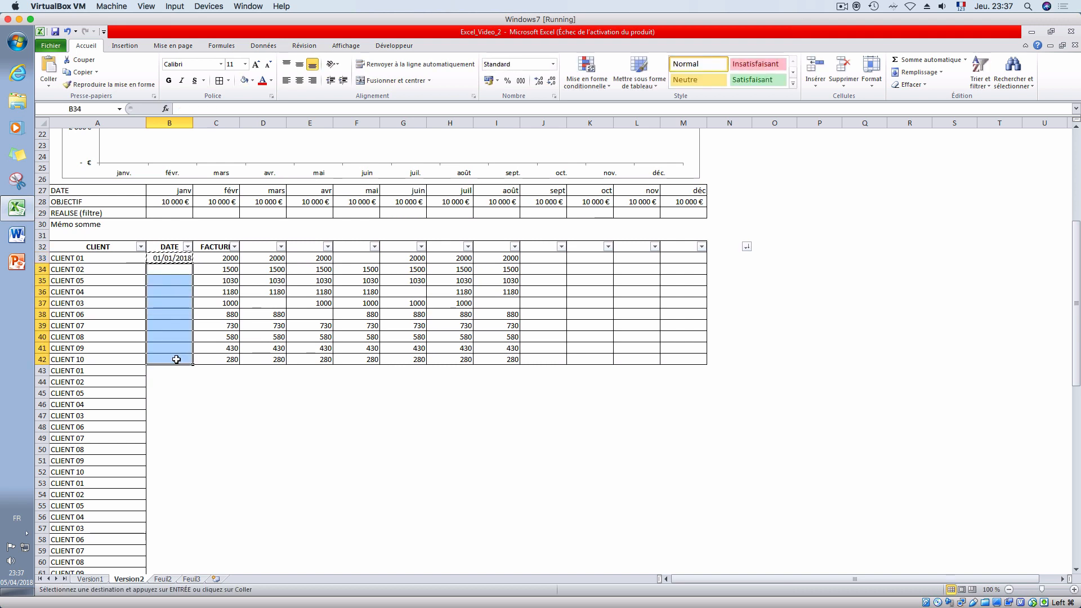
{"action": "key", "text": "ctrl+v"}
- Enter 01/02/2018 in B43 and copy it to B44:B52 for the second client block
{"action": "left_click", "coordinate": [170, 370]}
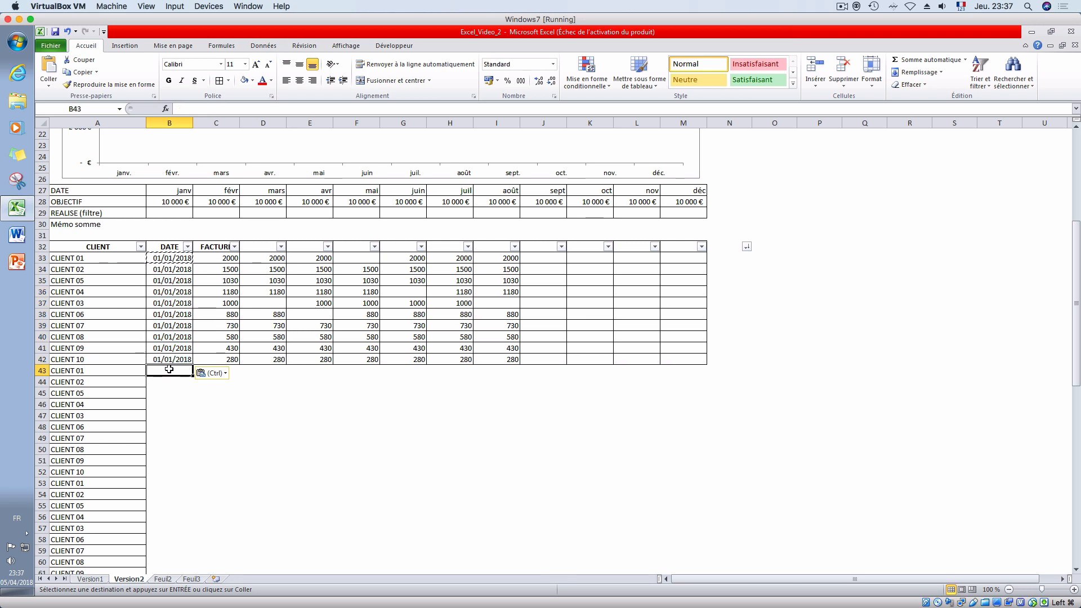
{"action": "type", "text": "1/02/2018"}
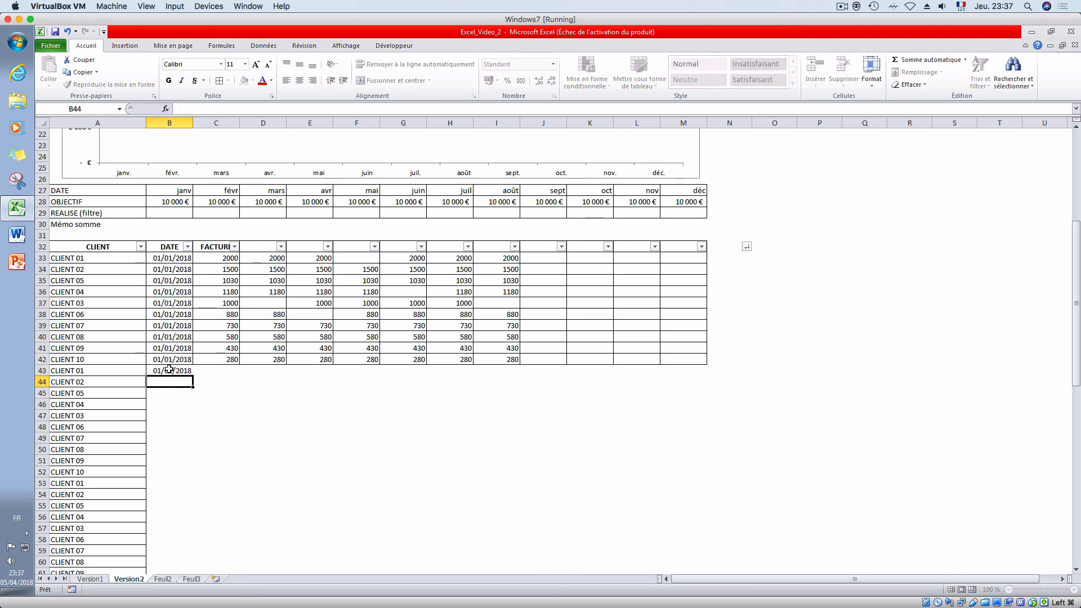
{"action": "key", "text": "Return"}
{"action": "left_click", "coordinate": [170, 371]}
{"action": "key", "text": "ctrl+c"}
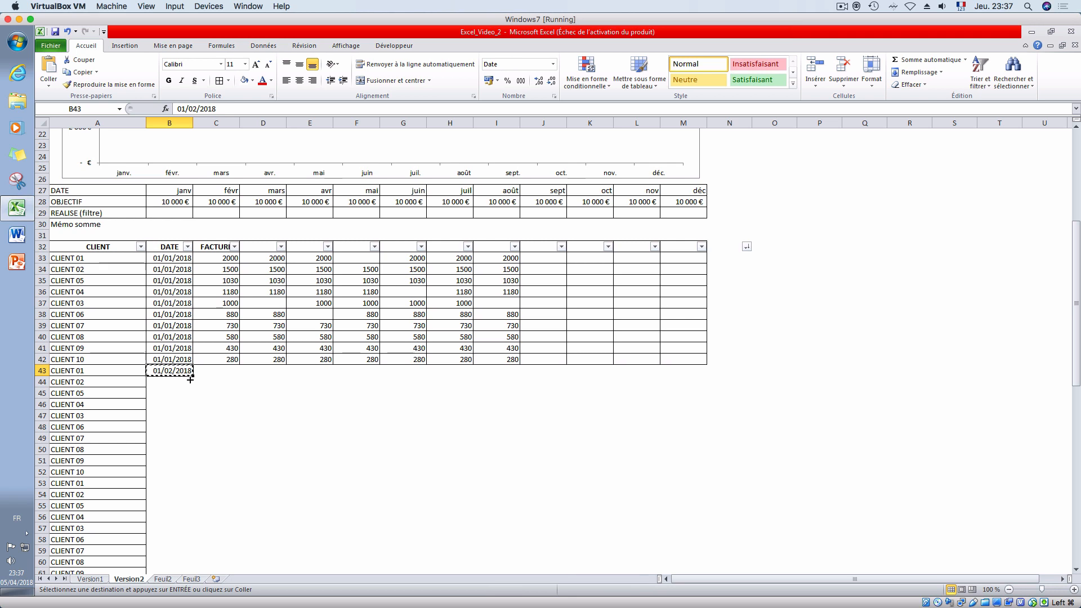
{"action": "left_click", "coordinate": [162, 383]}
{"action": "left_click_drag", "start_coordinate": [162, 382], "coordinate": [164, 465]}
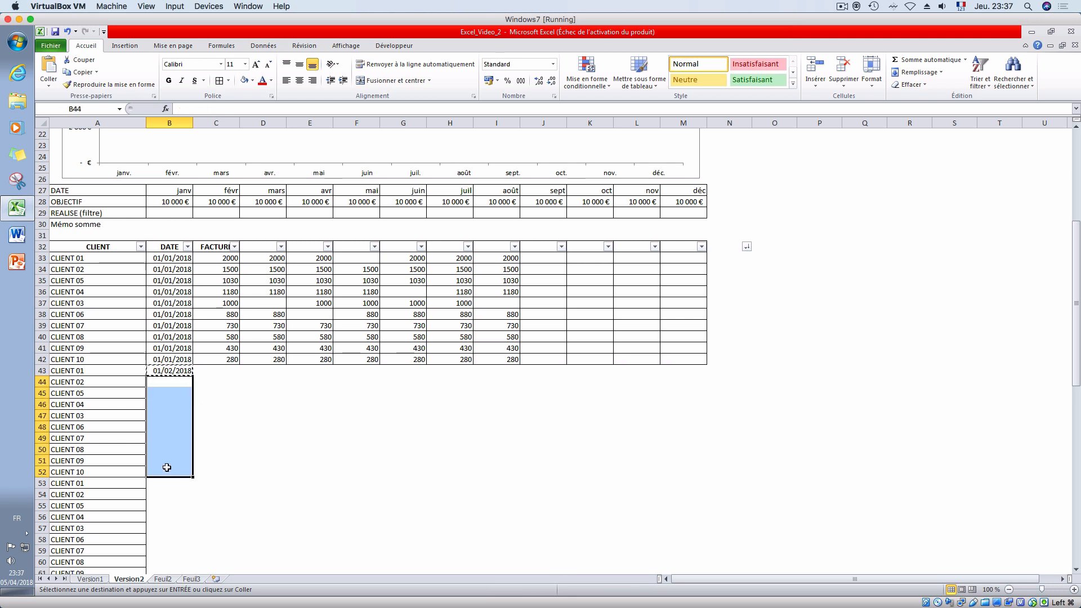
{"action": "key", "text": "ctrl+v"}
- Enter 01/03/2018 in B53 and copy it to B54:B62 for the third client block
{"action": "left_click", "coordinate": [171, 483]}
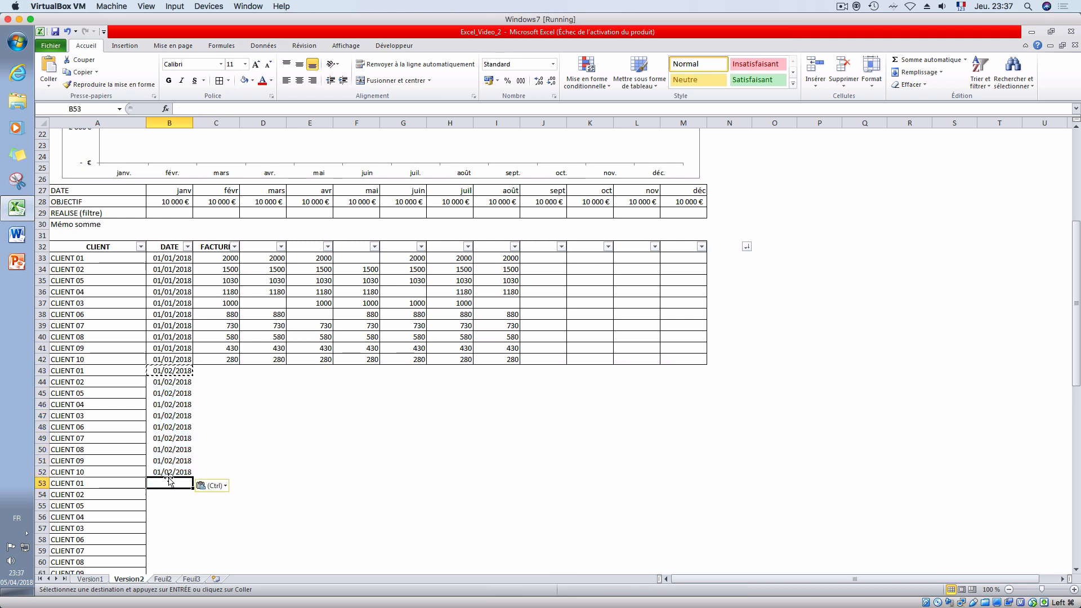
{"action": "type", "text": "1/3/18"}
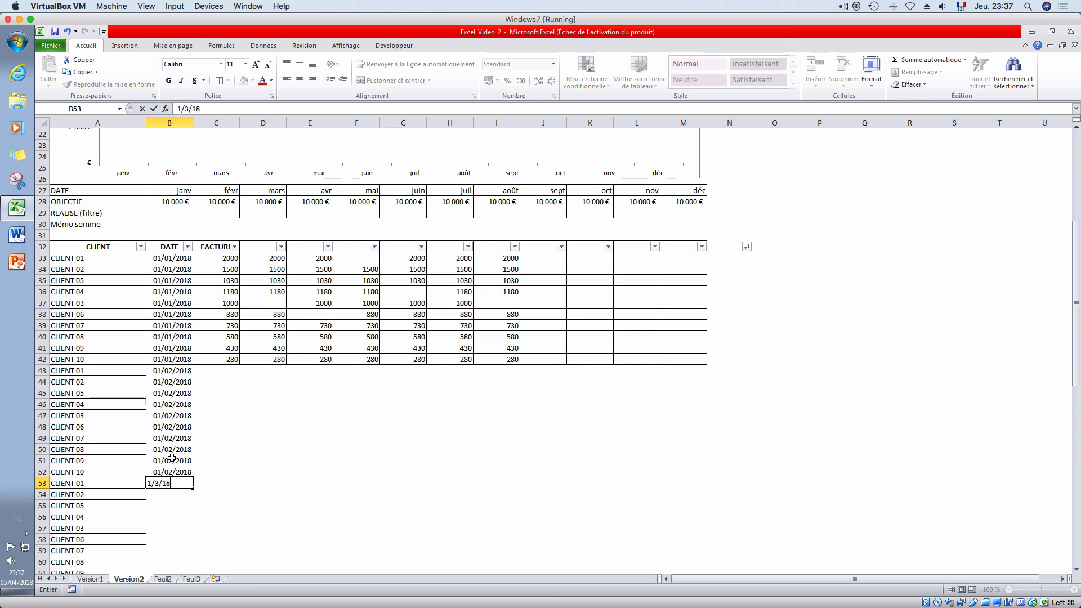
{"action": "key", "text": "Return"}
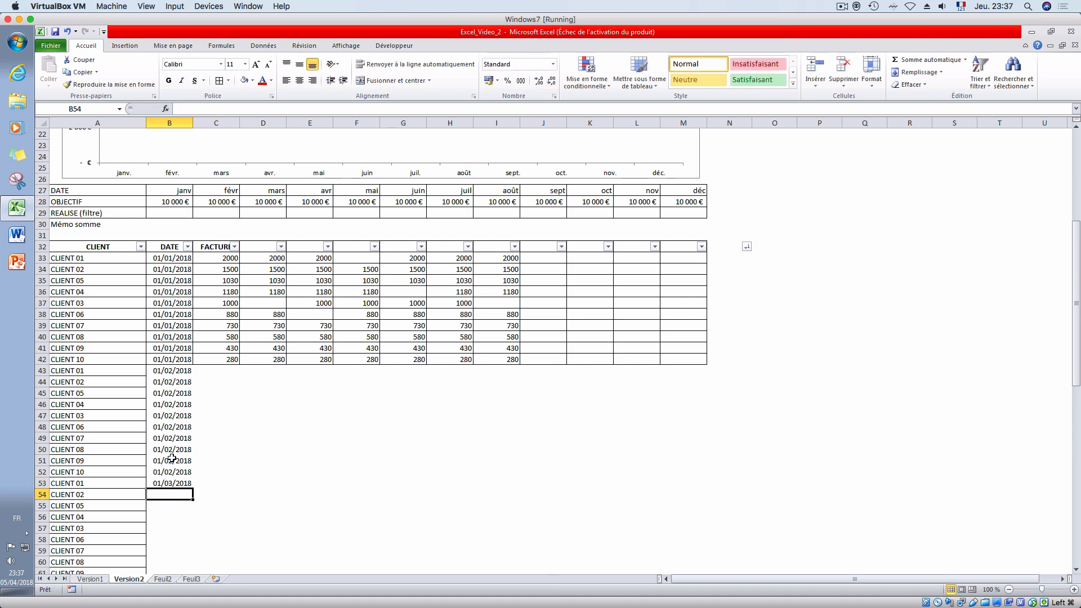
{"action": "scroll", "coordinate": [172, 458], "scroll_direction": "up", "scroll_amount": 2}
{"action": "scroll", "coordinate": [172, 458], "scroll_direction": "down", "scroll_amount": 5}
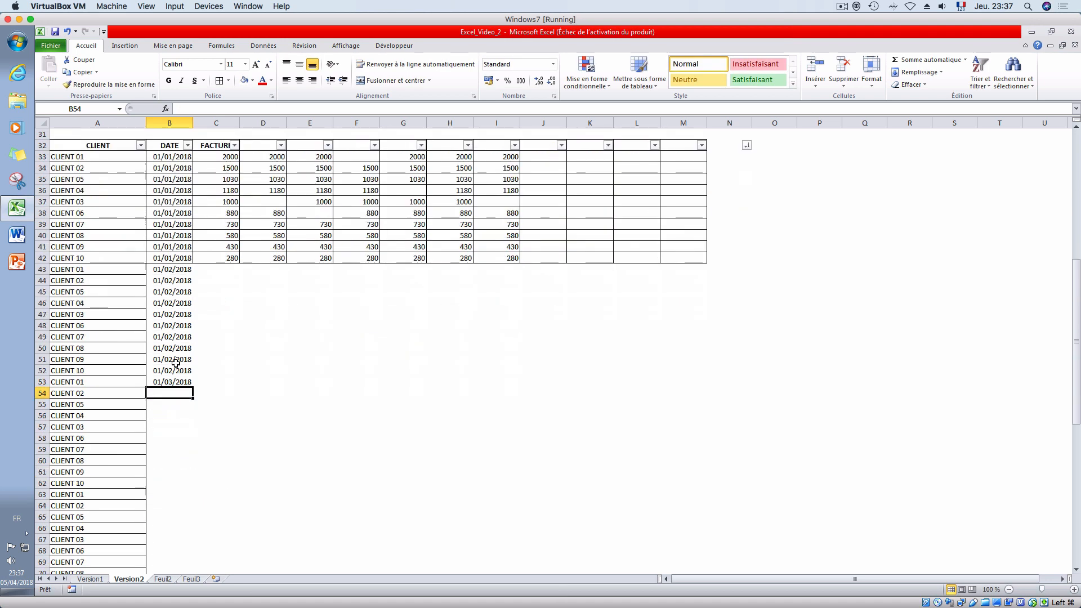
{"action": "left_click", "coordinate": [174, 381]}
{"action": "key", "text": "ctrl+c"}
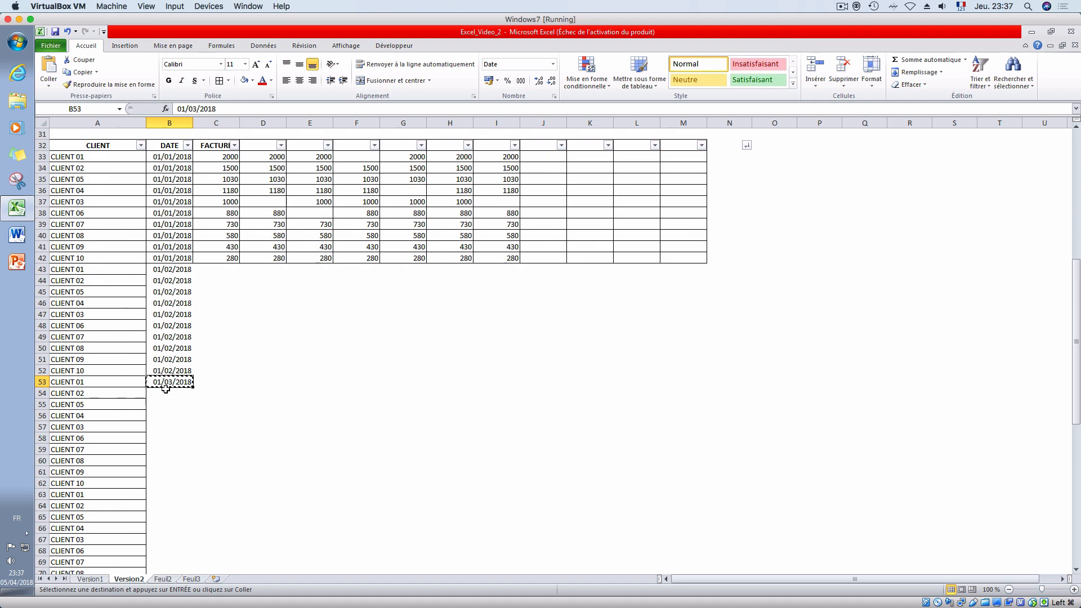
{"action": "left_click_drag", "start_coordinate": [164, 394], "coordinate": [173, 480]}
{"action": "key", "text": "ctrl+v"}
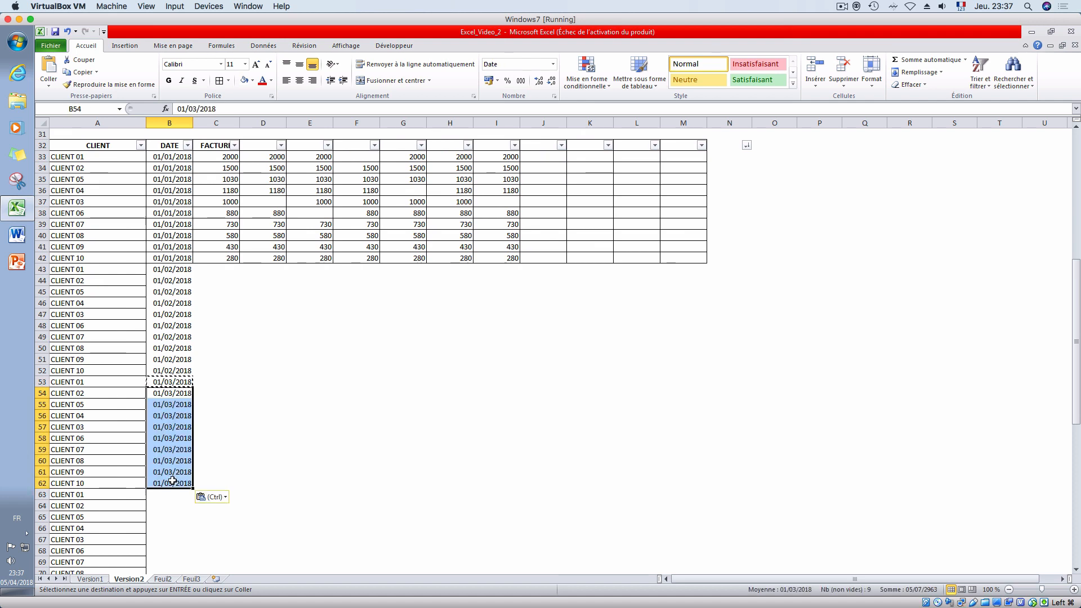
- Enter the date 01/04/2018 in B63 for the first row of the fourth client block
{"action": "left_click", "coordinate": [177, 492]}
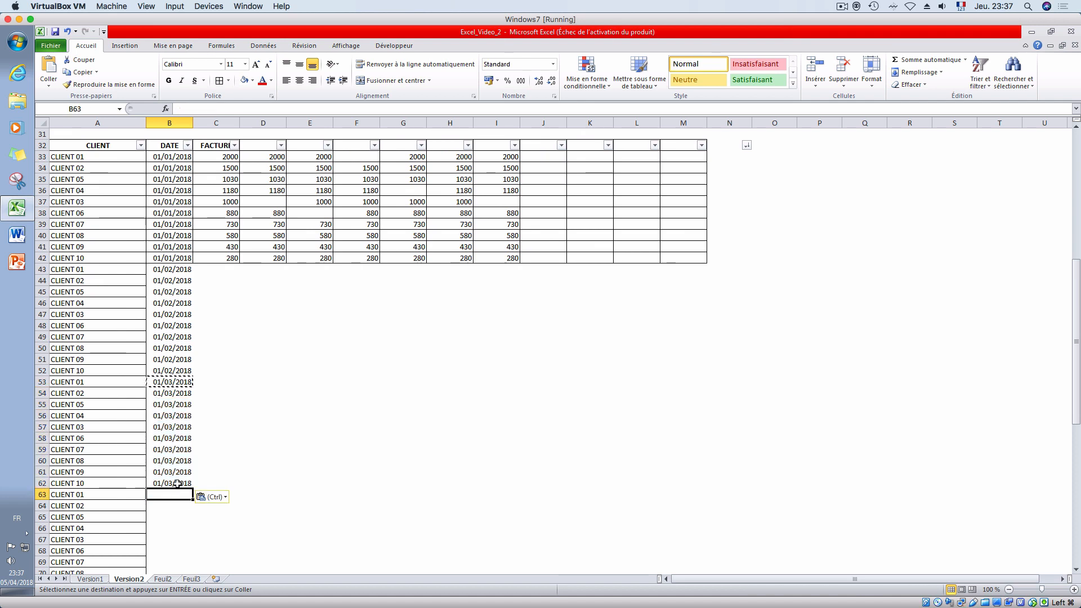
{"action": "left_click_drag", "start_coordinate": [162, 157], "coordinate": [191, 488]}
{"action": "left_click", "coordinate": [175, 493]}
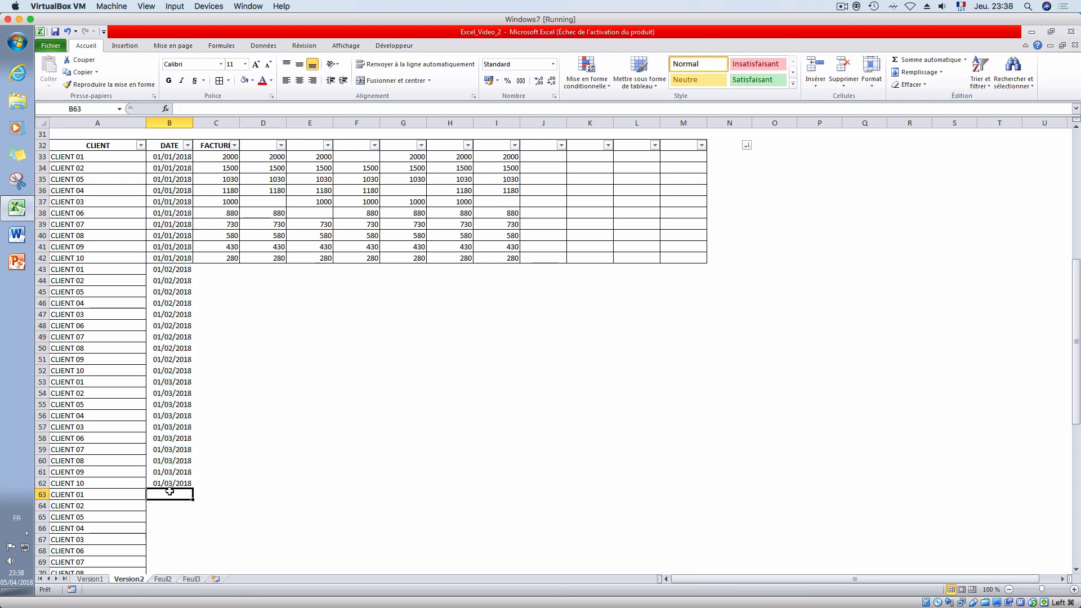
{"action": "type", "text": "1/04/2018"}
{"action": "key", "text": "Return"}
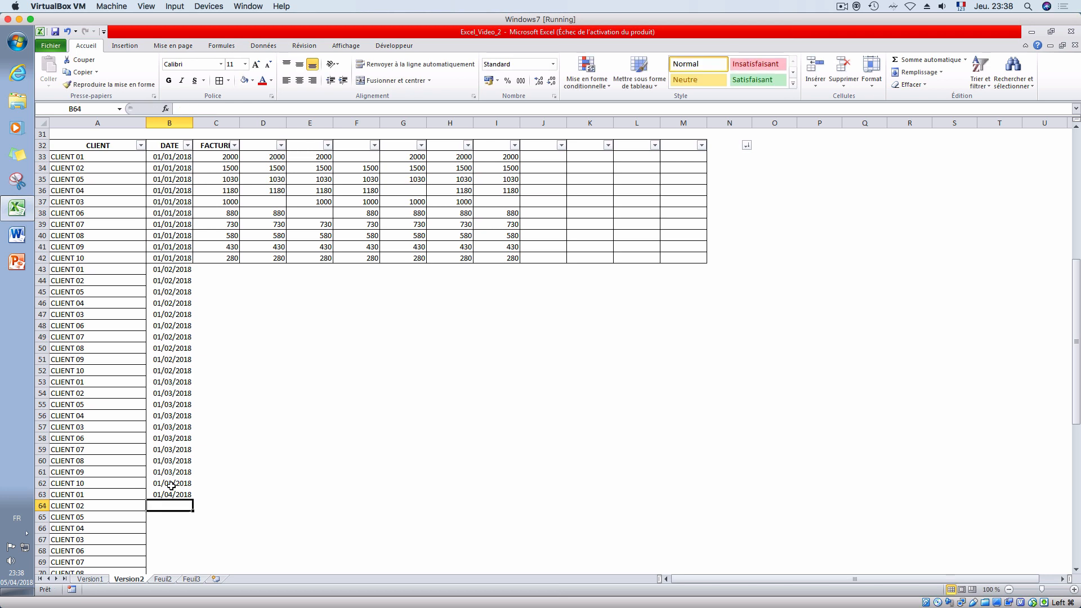
- Enter 01/05/2018 in B73 and 01/06/2018 in B83 as the first dates of the fifth and sixth client blocks
{"action": "scroll", "coordinate": [171, 485], "scroll_direction": "down", "scroll_amount": 5}
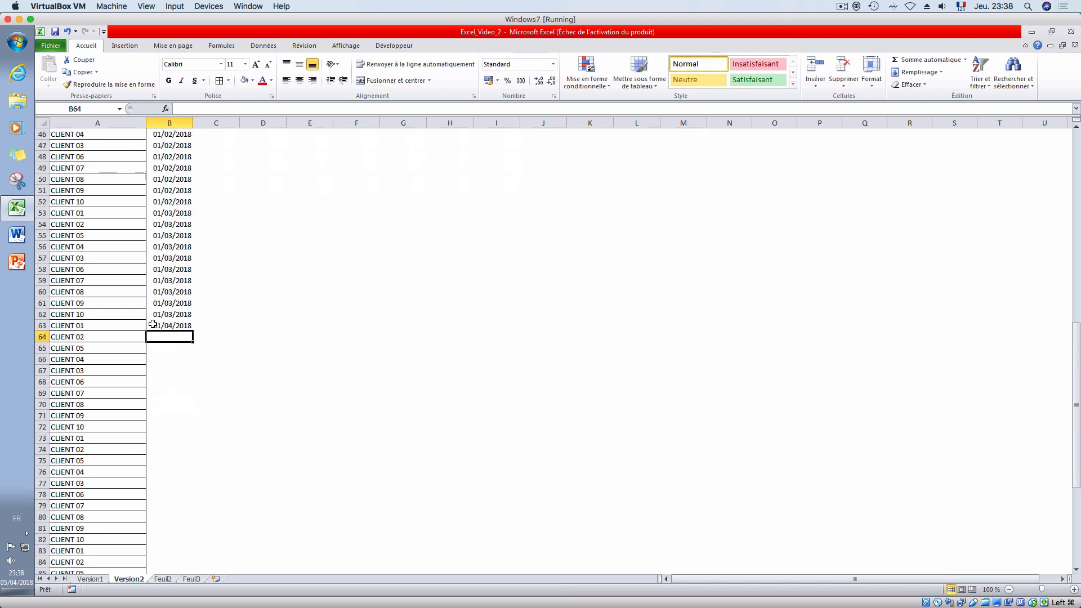
{"action": "left_click", "coordinate": [170, 435]}
{"action": "type", "text": "1/0"}
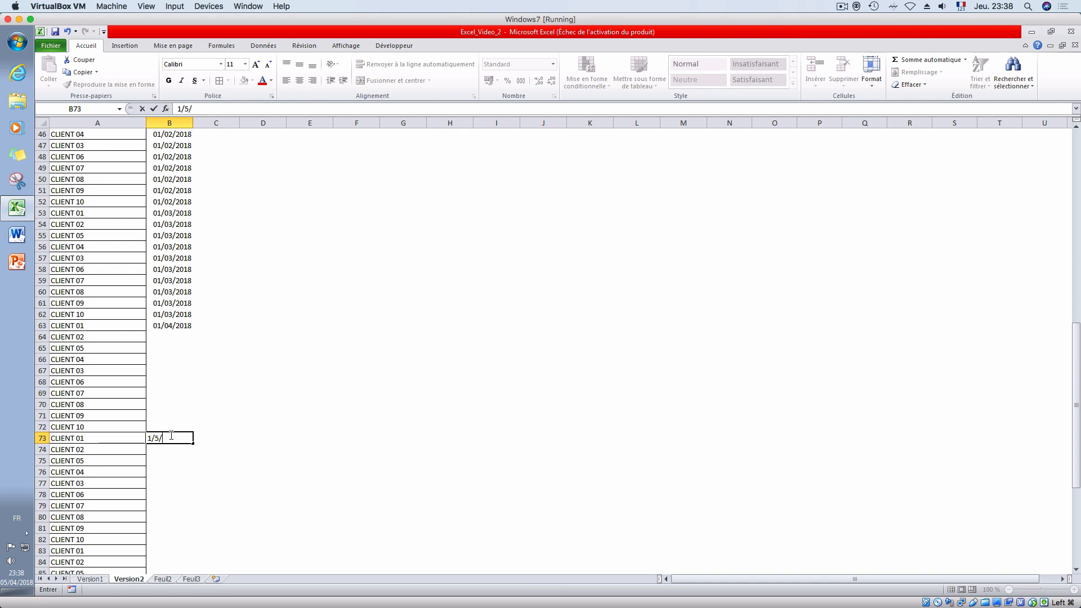
{"action": "type", "text": "5/2018"}
{"action": "key", "text": "Return"}
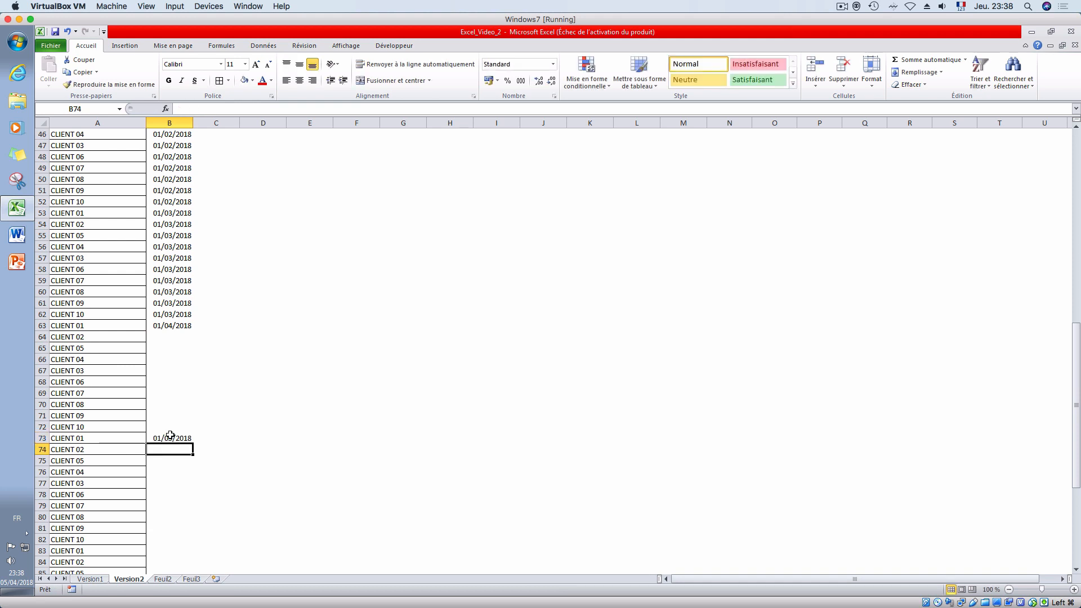
{"action": "left_click", "coordinate": [169, 548]}
{"action": "type", "text": "1/6"}
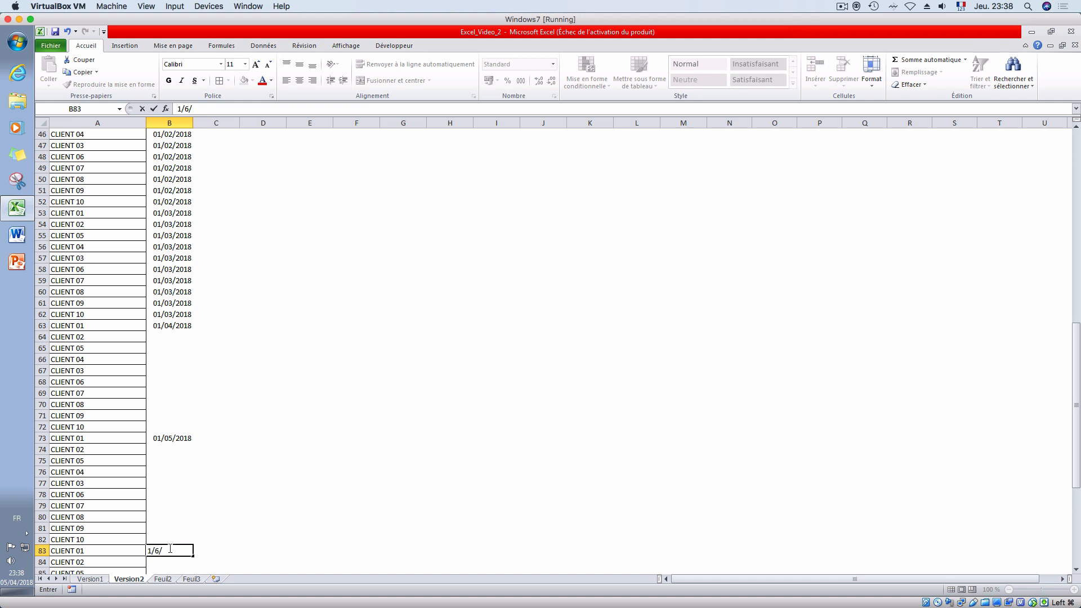
{"action": "type", "text": "/06/2018"}
{"action": "key", "text": "Return"}
- Enter 01/07/2018 in B93 and copy it to B94:B102 for the last client block
{"action": "scroll", "coordinate": [169, 548], "scroll_direction": "down", "scroll_amount": 8}
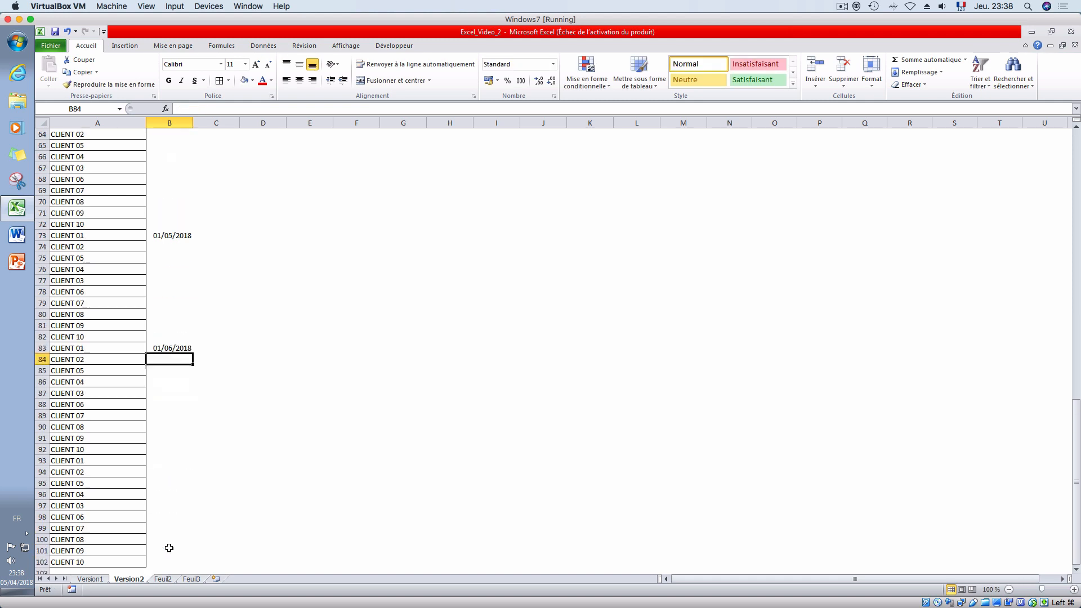
{"action": "scroll", "coordinate": [169, 547], "scroll_direction": "down", "scroll_amount": 1}
{"action": "left_click", "coordinate": [166, 358]}
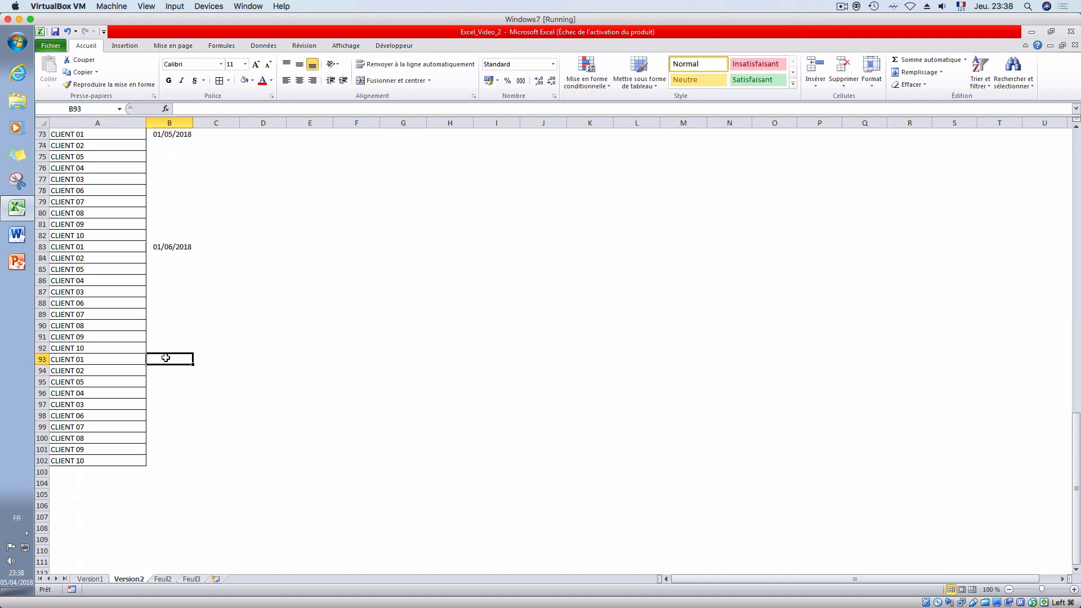
{"action": "type", "text": "1/7/18"}
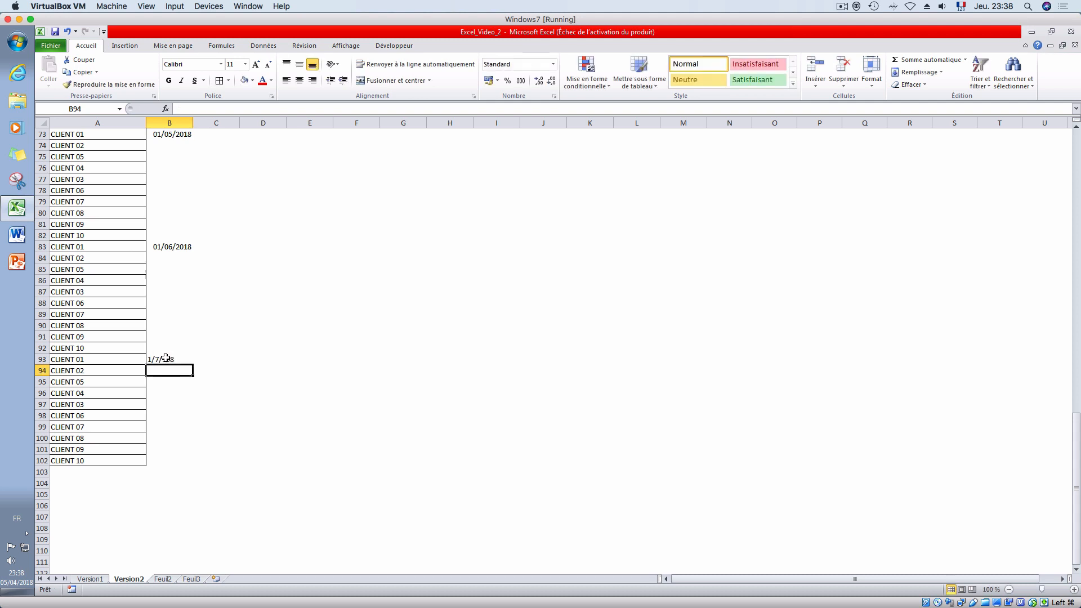
{"action": "left_click", "coordinate": [166, 359]}
{"action": "key", "text": "Delete"}
{"action": "key", "text": "Return"}
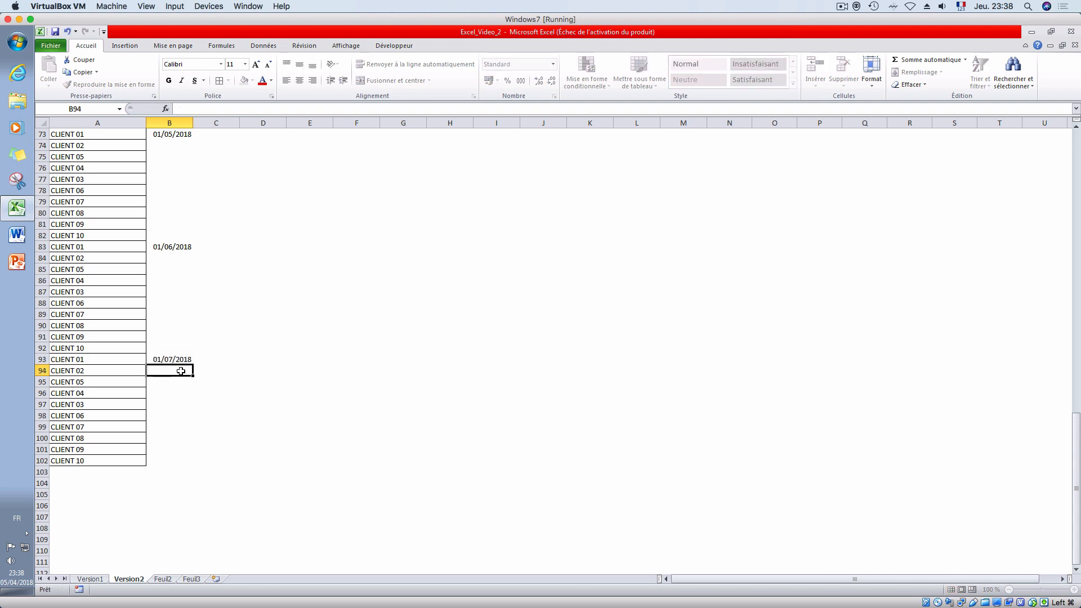
{"action": "left_click", "coordinate": [175, 359]}
{"action": "key", "text": "ctrl+c"}
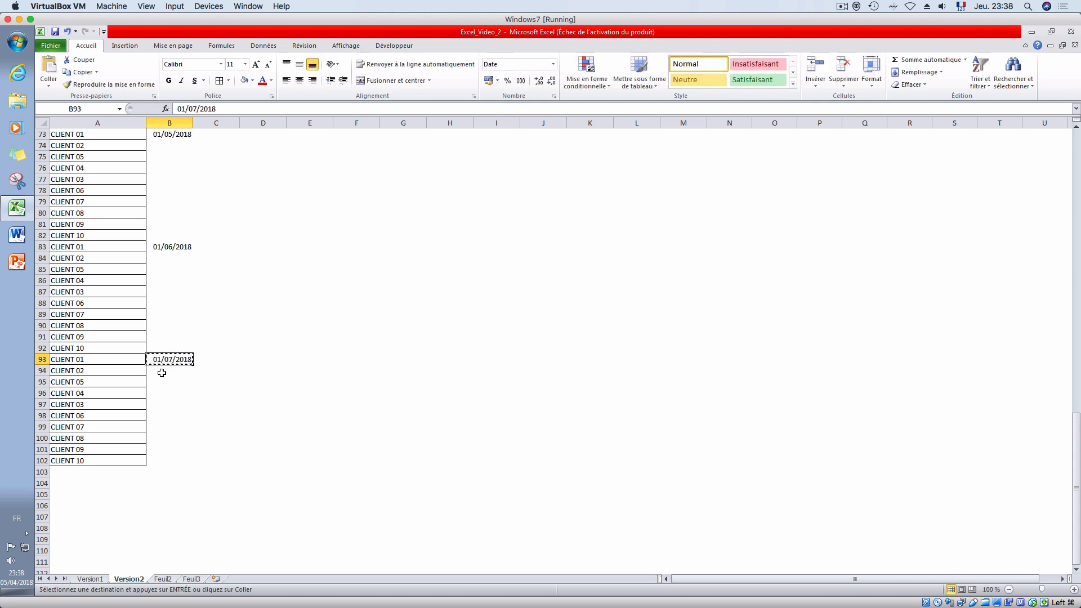
{"action": "left_click_drag", "start_coordinate": [162, 369], "coordinate": [166, 457]}
{"action": "key", "text": "ctrl+v"}
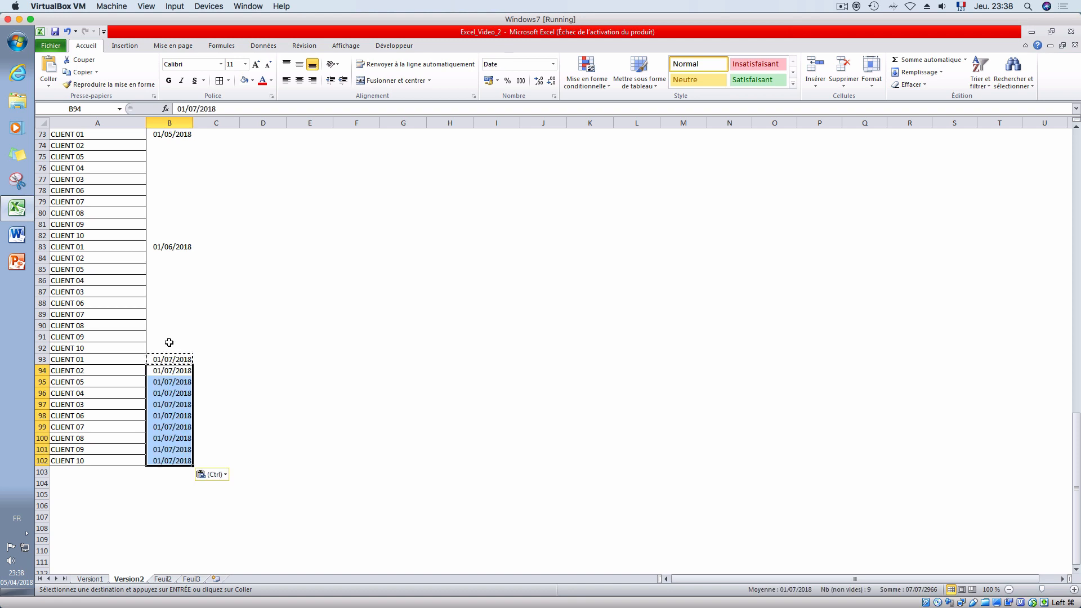
- Copy the 01/06/2018 date from B83 through B92 to complete the sixth client block
{"action": "left_click", "coordinate": [162, 250]}
{"action": "key", "text": "ctrl+c"}
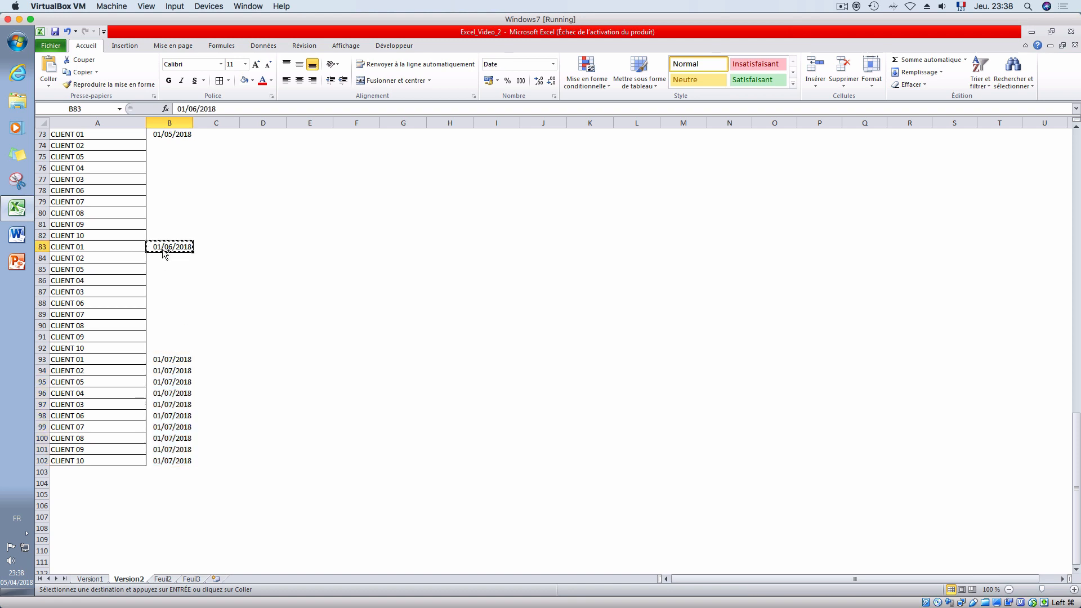
{"action": "key", "text": "ctrl+shift+Down"}
{"action": "key", "text": "shift+Up"}
{"action": "key", "text": "ctrl+v"}
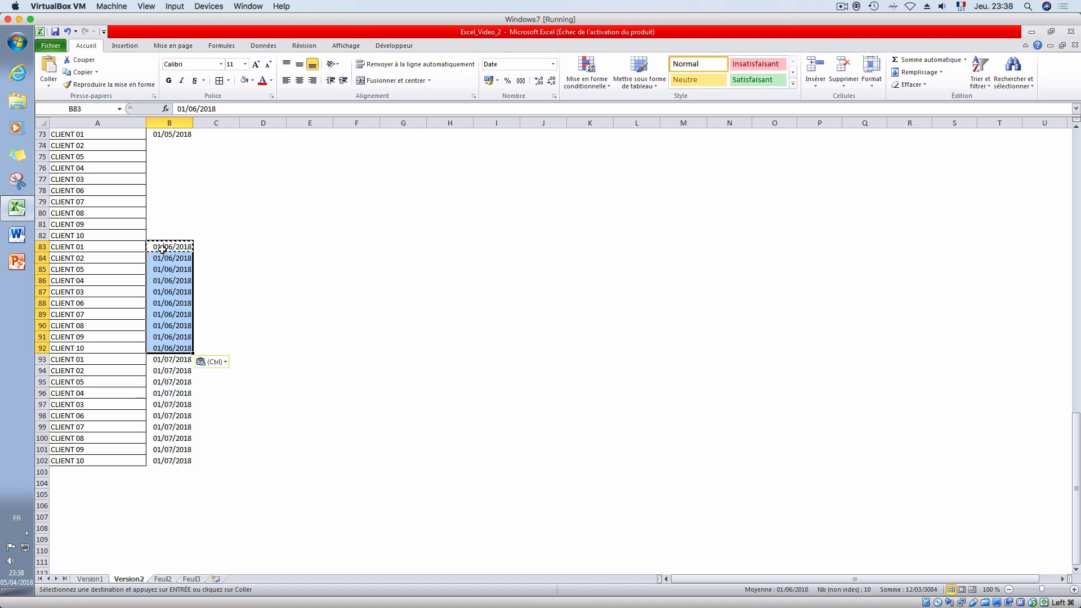
- Copy the 01/05/2018 date from B73 to B74:B82 for the fifth client block
{"action": "scroll", "coordinate": [162, 248], "scroll_direction": "up", "scroll_amount": 1}
{"action": "scroll", "coordinate": [162, 248], "scroll_direction": "down", "scroll_amount": 1}
{"action": "scroll", "coordinate": [161, 248], "scroll_direction": "up", "scroll_amount": 2}
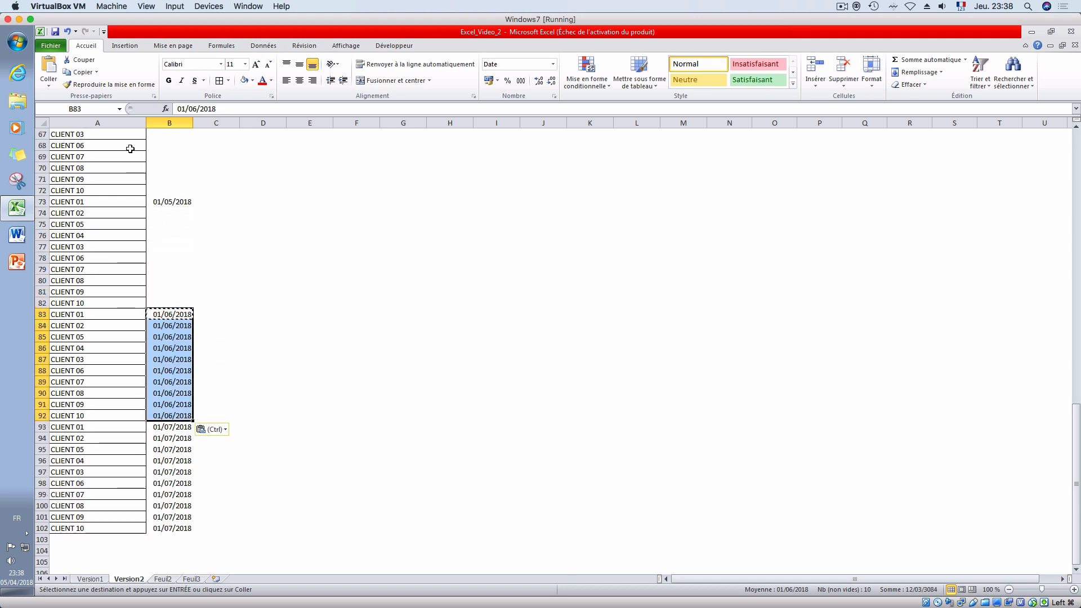
{"action": "left_click", "coordinate": [165, 204]}
{"action": "key", "text": "ctrl+c"}
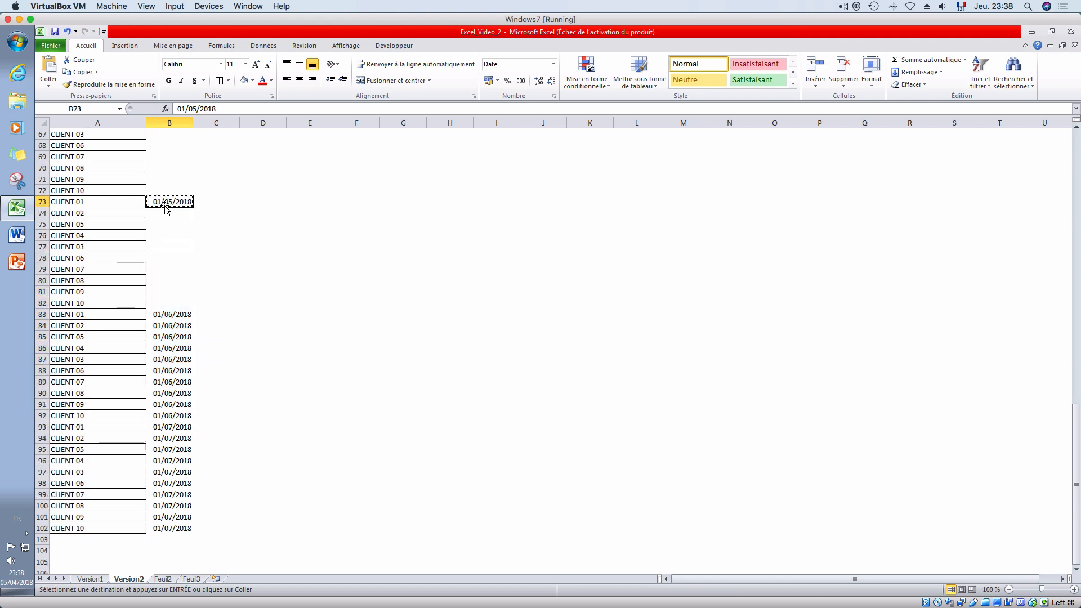
{"action": "left_click", "coordinate": [164, 212]}
{"action": "key", "text": "ctrl+shift+Down"}
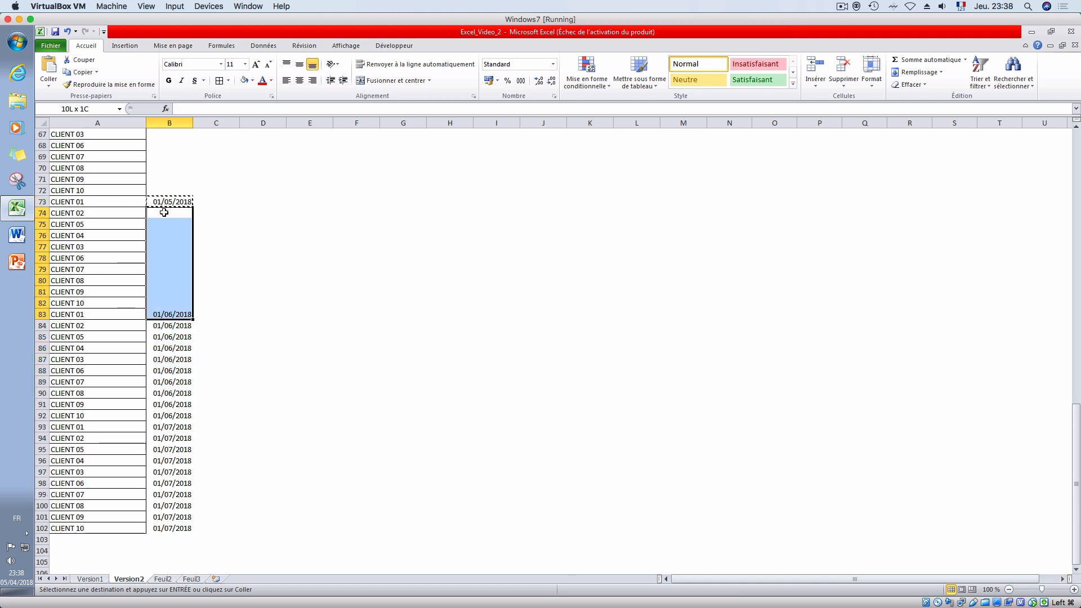
{"action": "key", "text": "shift+Up"}
{"action": "key", "text": "ctrl+v"}
- Copy the 01/04/2018 date from B63 to B64:B72 for the fourth client block
{"action": "scroll", "coordinate": [164, 212], "scroll_direction": "down", "scroll_amount": 4}
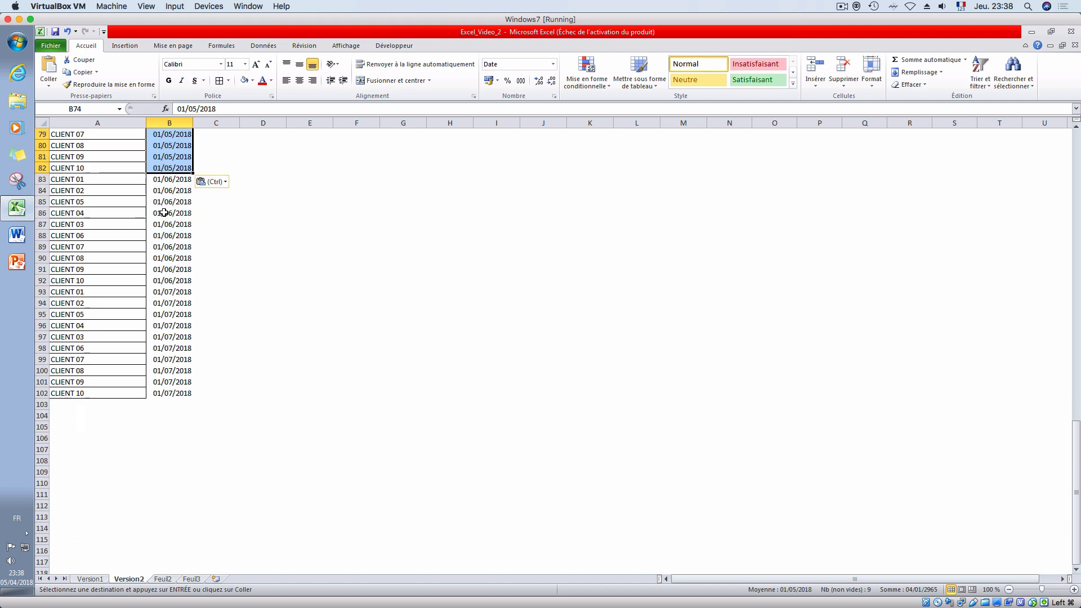
{"action": "scroll", "coordinate": [164, 212], "scroll_direction": "up", "scroll_amount": 7}
{"action": "left_click", "coordinate": [167, 190]}
{"action": "key", "text": "ctrl+c"}
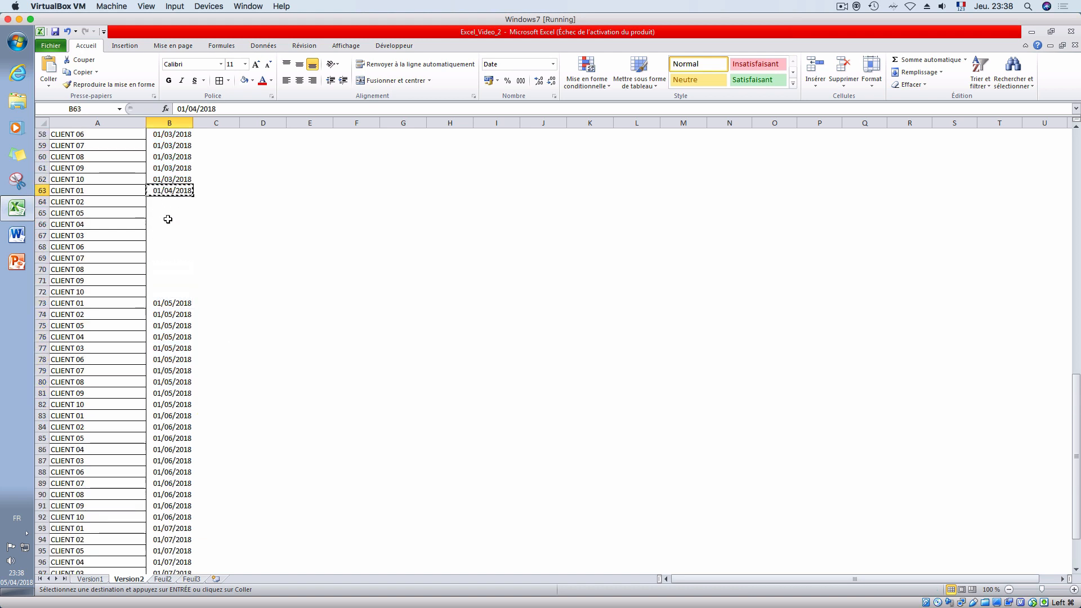
{"action": "left_click_drag", "start_coordinate": [165, 201], "coordinate": [162, 287]}
{"action": "key", "text": "ctrl+v"}
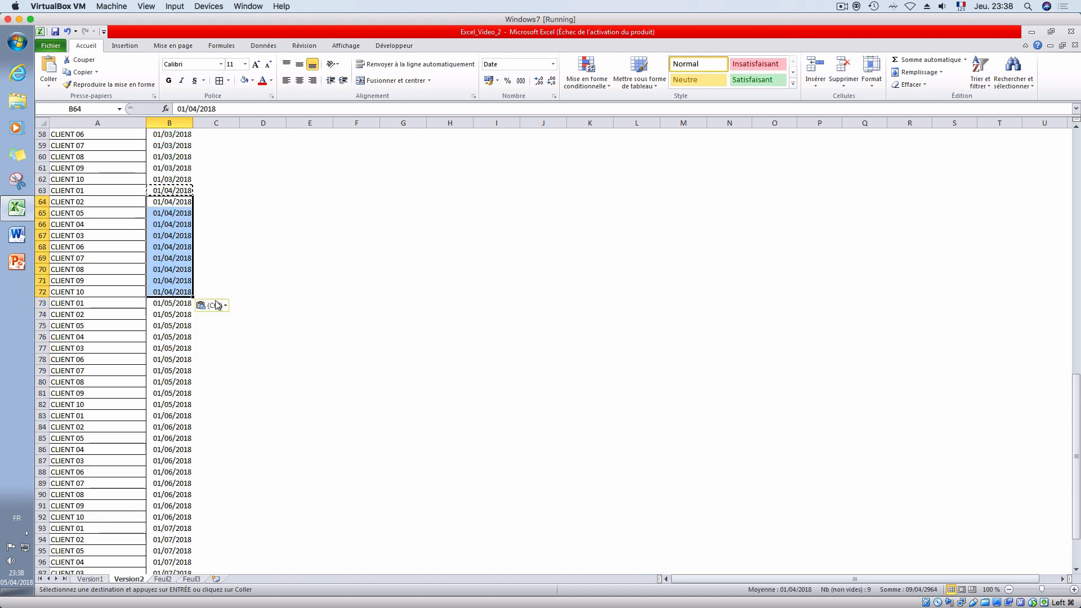
{"action": "key", "text": "Escape"}
- Move the amounts in D33:D42 to C43:C52, beside the 01/02/2018 dates
{"action": "scroll", "coordinate": [254, 295], "scroll_direction": "down", "scroll_amount": 6}
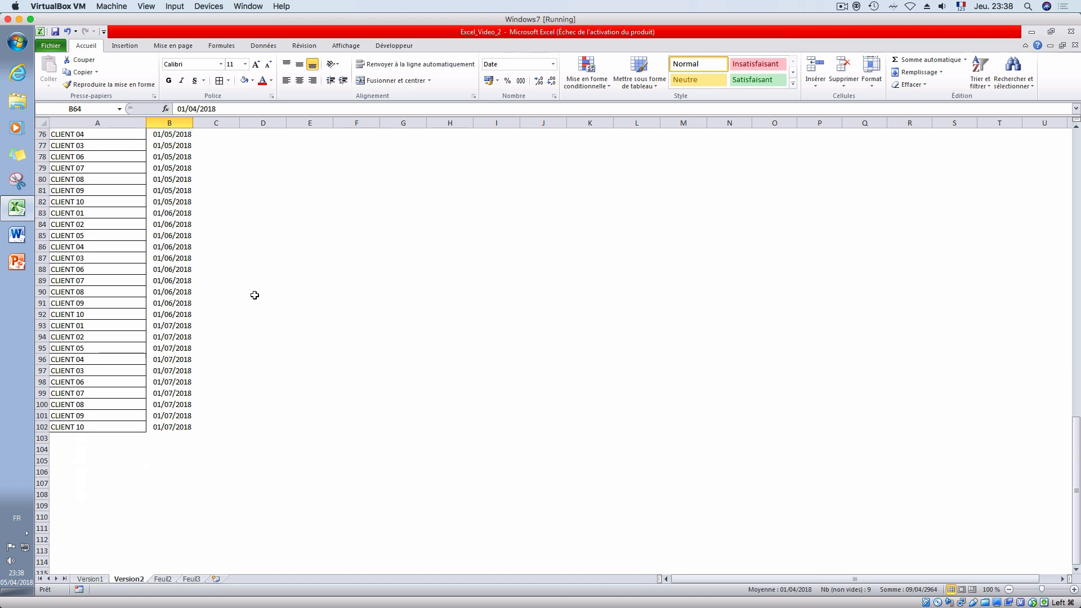
{"action": "scroll", "coordinate": [255, 295], "scroll_direction": "up", "scroll_amount": 18}
{"action": "left_click_drag", "start_coordinate": [261, 259], "coordinate": [258, 363]}
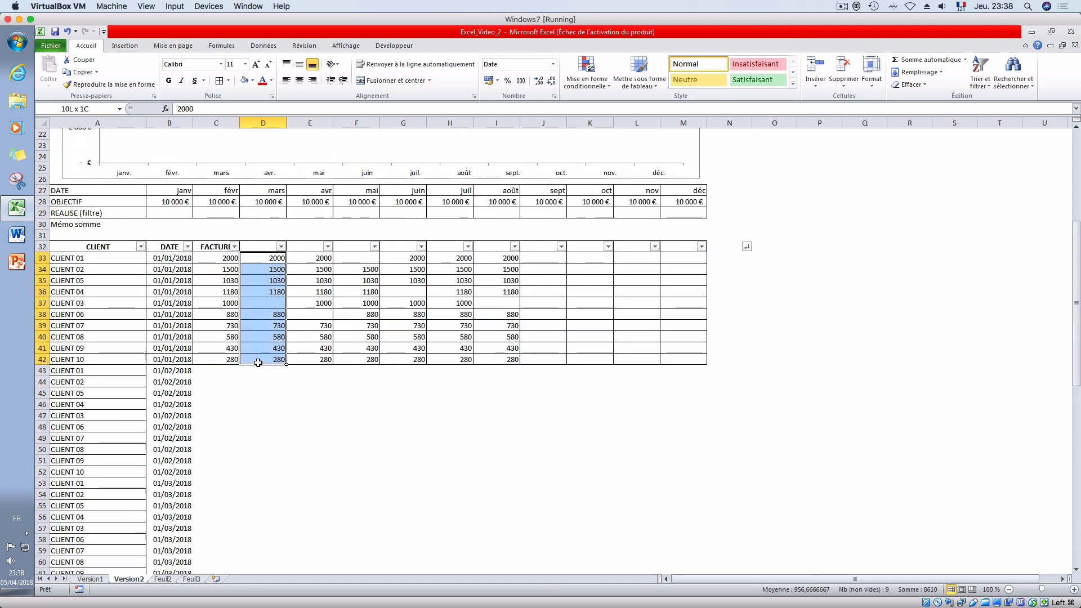
{"action": "key", "text": "ctrl+c"}
{"action": "left_click", "coordinate": [213, 369]}
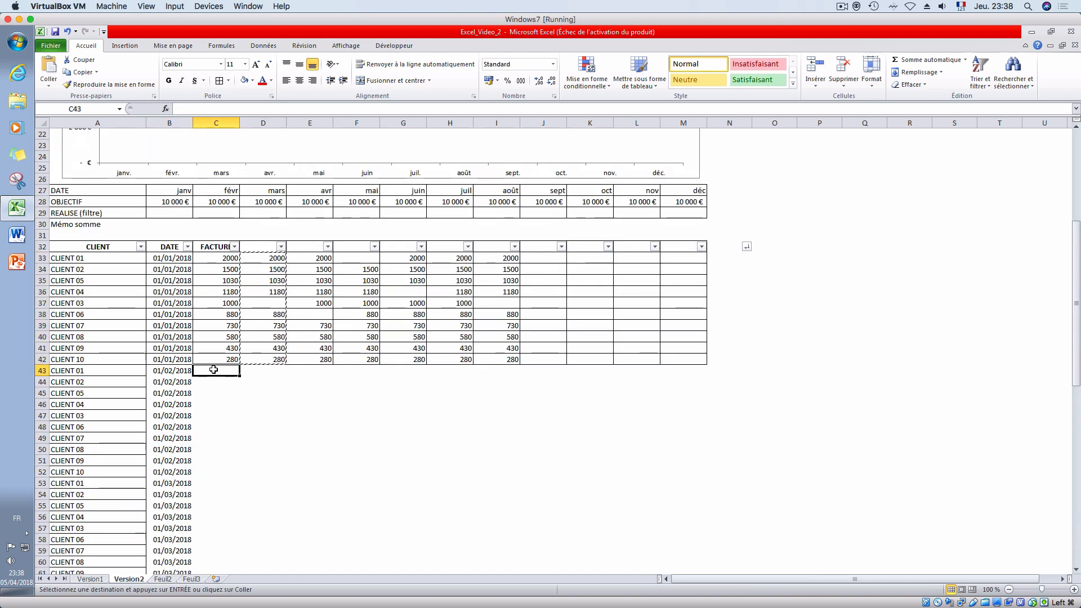
{"action": "key", "text": "ctrl+v"}
- Move the amounts in E33:E42 to C53:C62, beside the 01/03/2018 dates
{"action": "left_click_drag", "start_coordinate": [304, 258], "coordinate": [304, 358]}
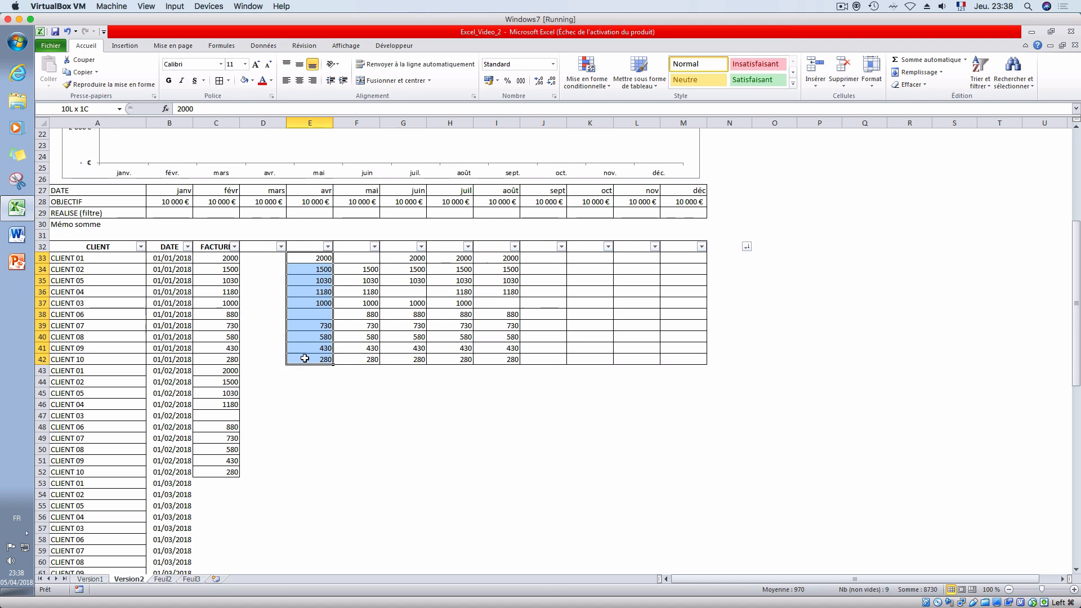
{"action": "key", "text": "ctrl+x"}
{"action": "left_click", "coordinate": [209, 482]}
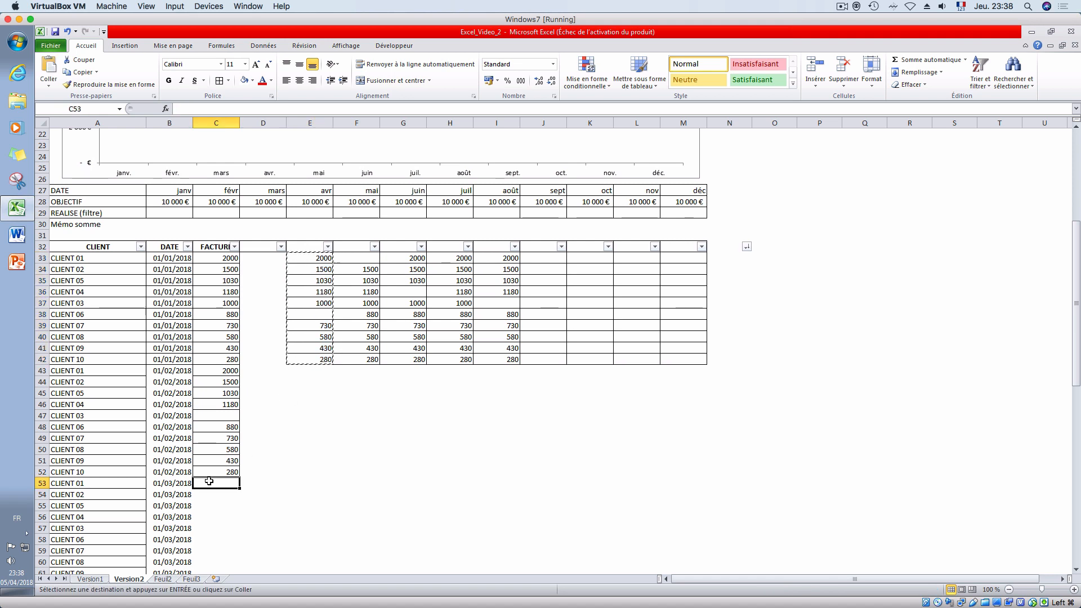
{"action": "key", "text": "ctrl+v"}
- Move the amounts in F33:F42 to C63:C72, beside the 01/04/2018 dates
{"action": "left_click_drag", "start_coordinate": [346, 257], "coordinate": [345, 358]}
{"action": "key", "text": "ctrl+x"}
{"action": "scroll", "coordinate": [344, 433], "scroll_direction": "down", "scroll_amount": 2}
{"action": "scroll", "coordinate": [344, 433], "scroll_direction": "down", "scroll_amount": 4}
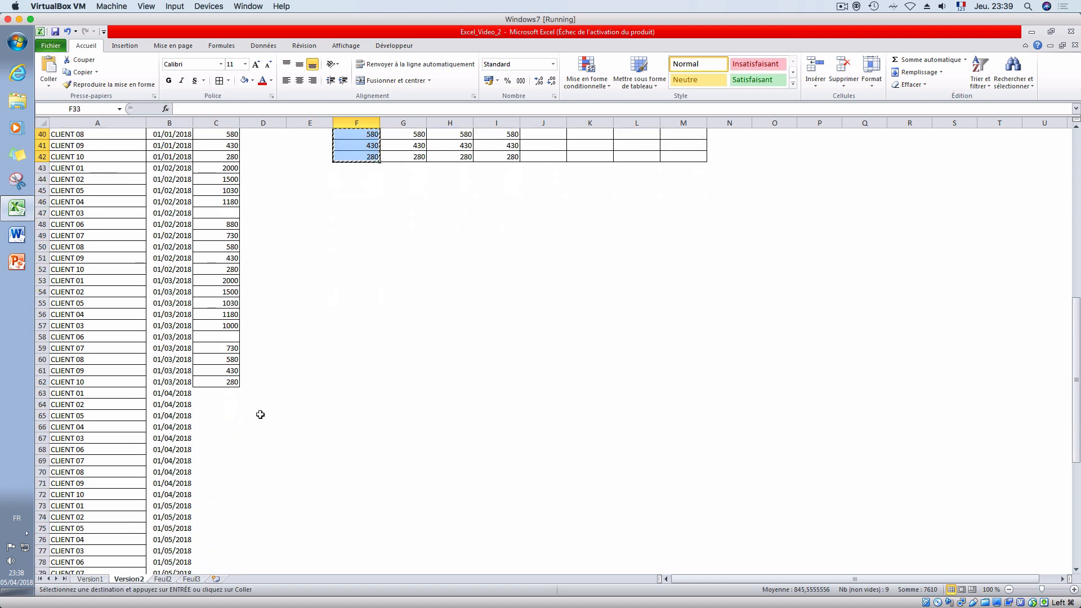
{"action": "left_click", "coordinate": [220, 394]}
{"action": "key", "text": "ctrl+v"}
- Move the amounts in G33:G42 to C73:C82, beside the 01/05/2018 dates
{"action": "scroll", "coordinate": [268, 421], "scroll_direction": "up", "scroll_amount": 6}
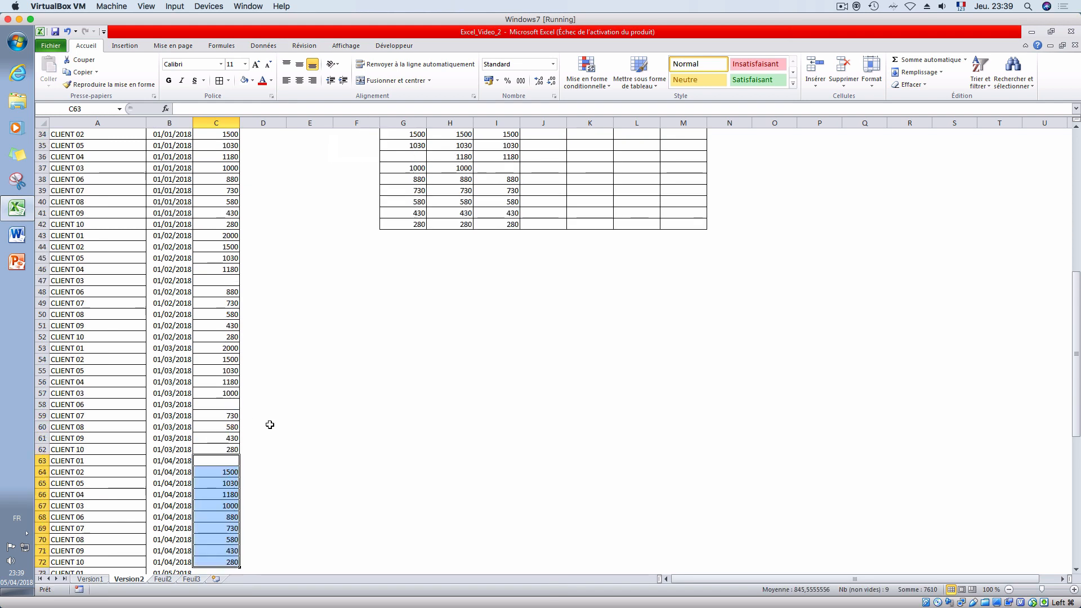
{"action": "left_click_drag", "start_coordinate": [404, 258], "coordinate": [399, 355]}
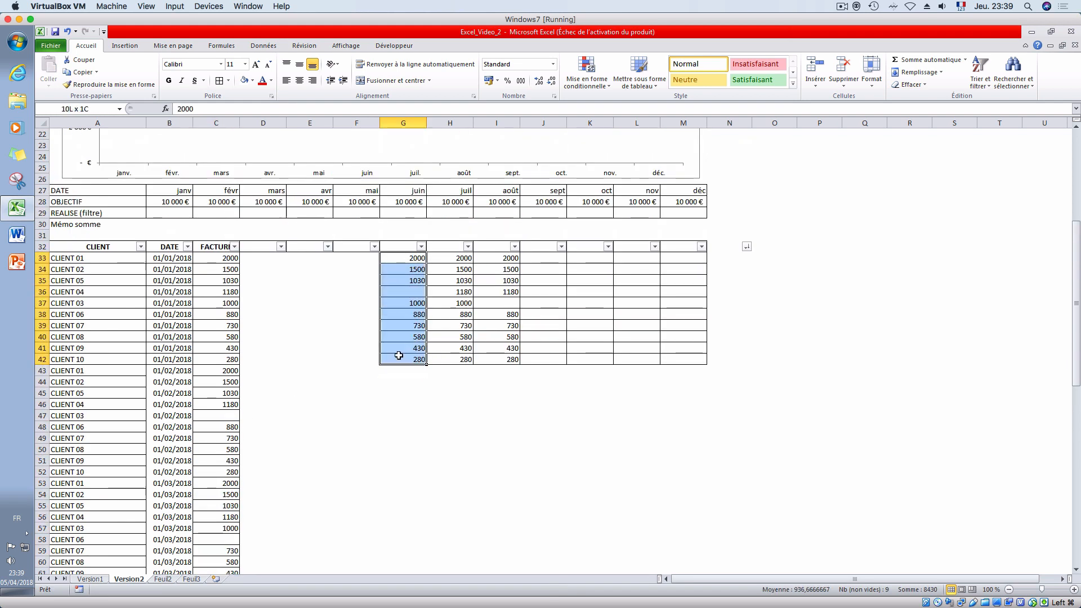
{"action": "key", "text": "ctrl+x"}
{"action": "scroll", "coordinate": [389, 394], "scroll_direction": "down", "scroll_amount": 9}
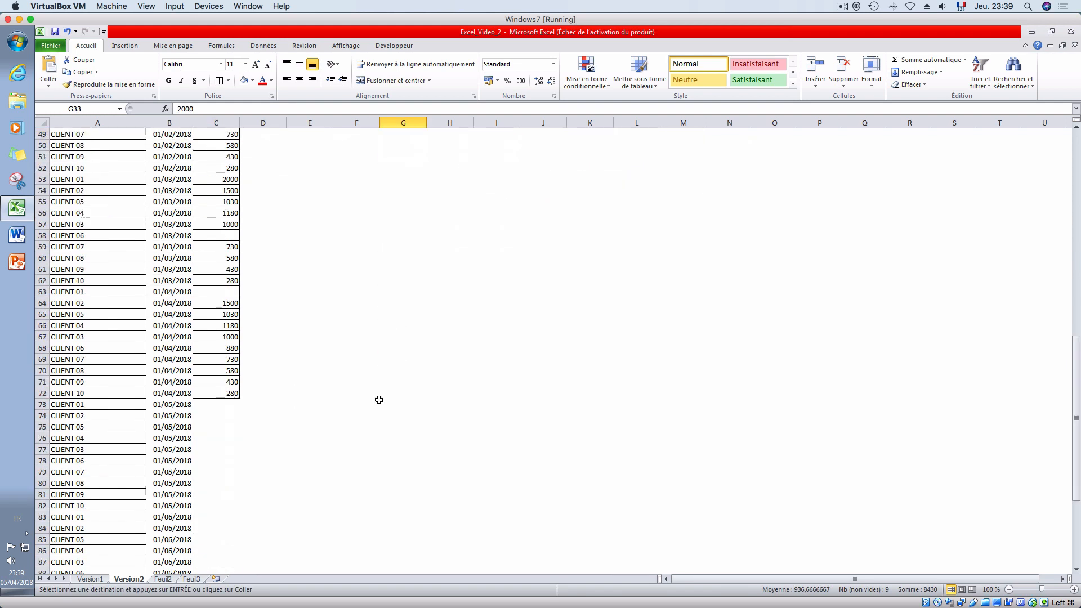
{"action": "left_click", "coordinate": [212, 403]}
{"action": "key", "text": "ctrl+v"}
- Move the two remaining amount columns H33:I42 together to C83:D92, starting beside the 01/06/2018 dates
{"action": "scroll", "coordinate": [274, 444], "scroll_direction": "up", "scroll_amount": 9}
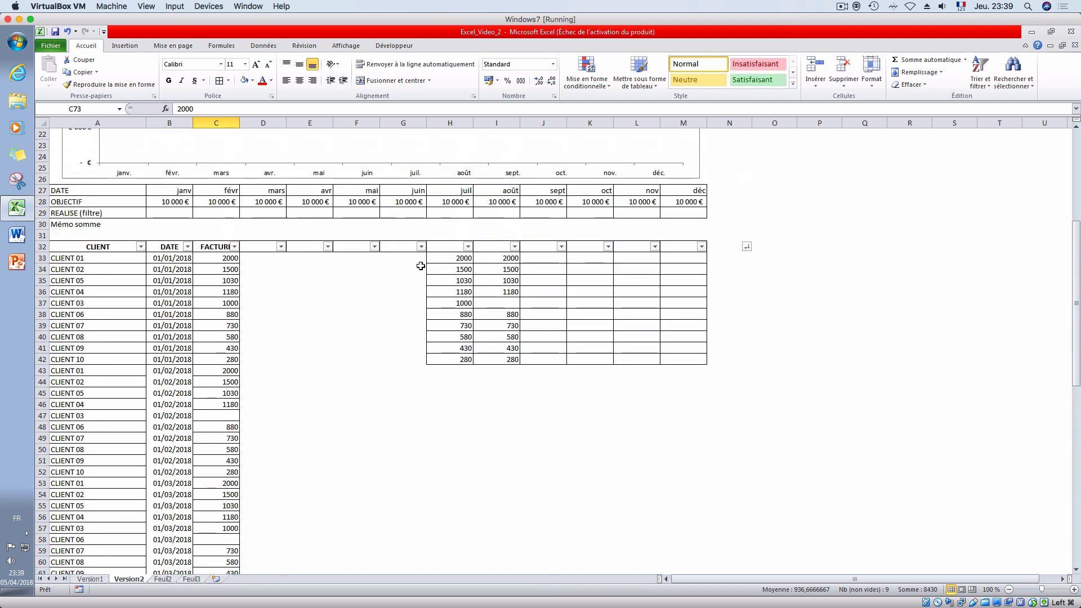
{"action": "left_click", "coordinate": [453, 259]}
{"action": "left_click_drag", "start_coordinate": [453, 259], "coordinate": [498, 361]}
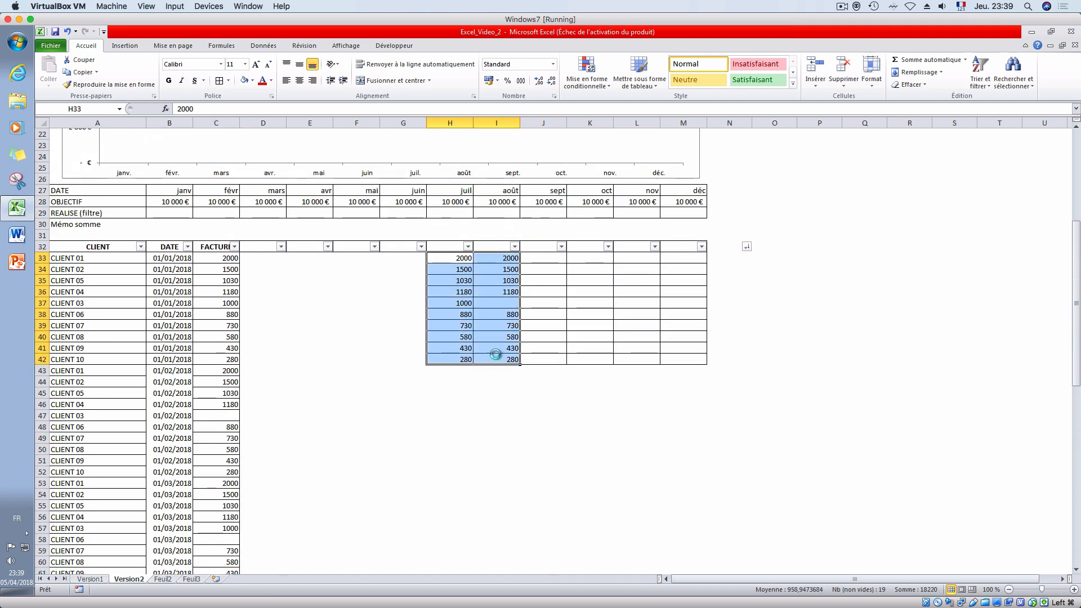
{"action": "key", "text": "ctrl+x"}
{"action": "scroll", "coordinate": [395, 431], "scroll_direction": "down", "scroll_amount": 5}
{"action": "scroll", "coordinate": [396, 431], "scroll_direction": "down", "scroll_amount": 10}
{"action": "left_click", "coordinate": [207, 313]}
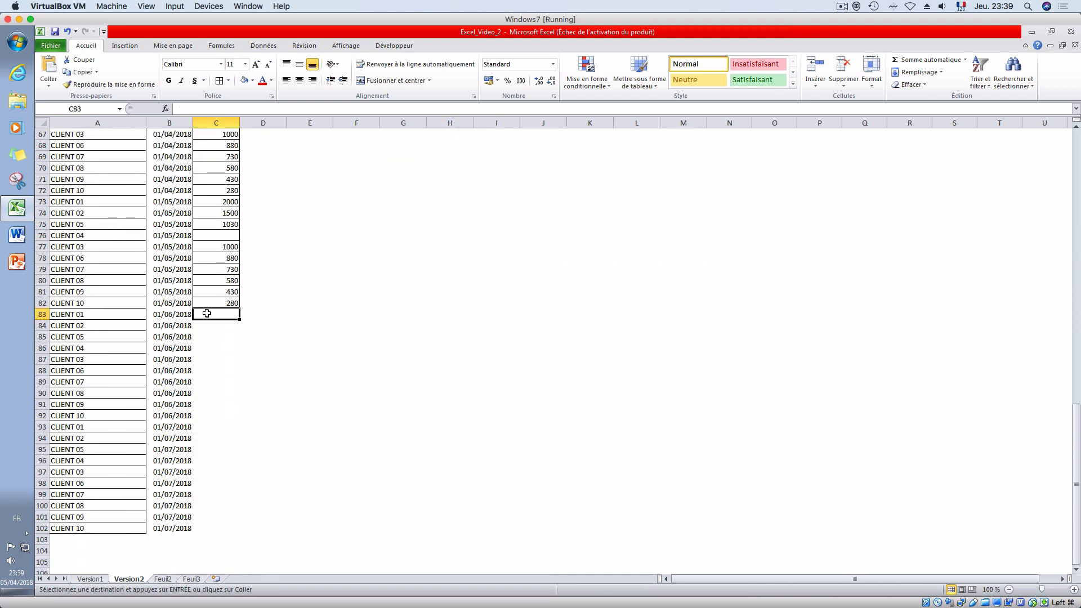
{"action": "key", "text": "ctrl+v"}
- Move the amounts in D83:D92 to C93:C102, beside the 01/07/2018 dates
{"action": "left_click_drag", "start_coordinate": [251, 313], "coordinate": [255, 414]}
{"action": "key", "text": "ctrl+c"}
{"action": "left_click", "coordinate": [219, 427]}
{"action": "key", "text": "ctrl+v"}
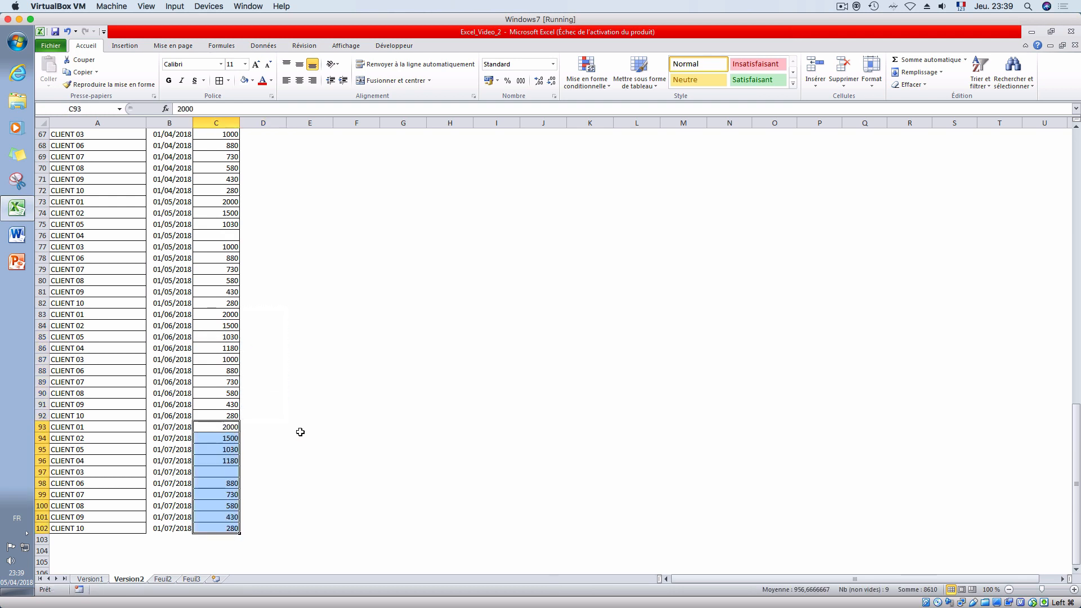
{"action": "left_click", "coordinate": [300, 431]}
{"action": "scroll", "coordinate": [301, 433], "scroll_direction": "up", "scroll_amount": 14}
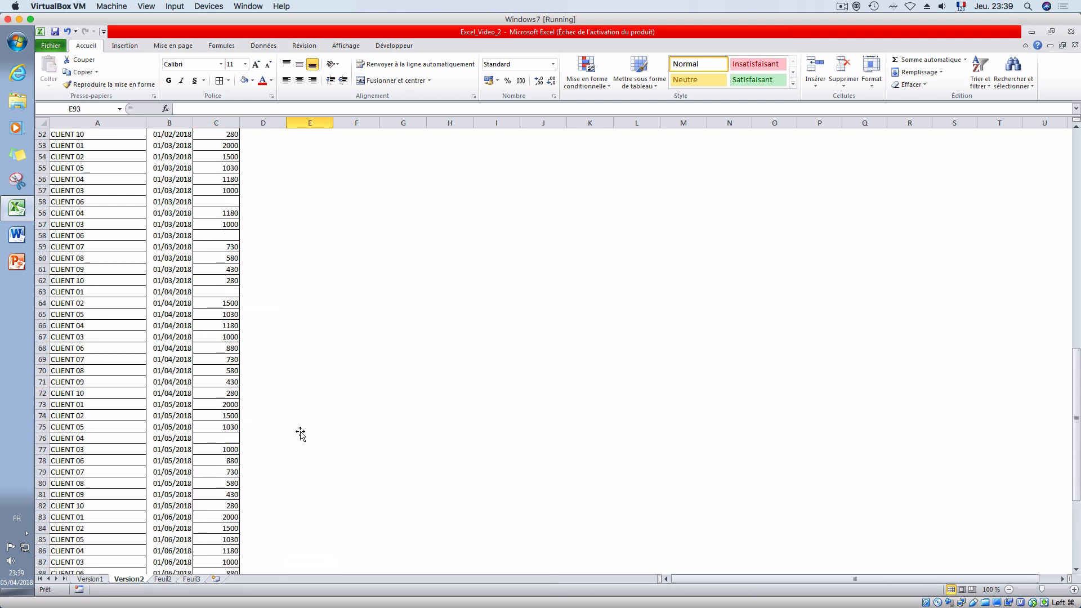
{"action": "scroll", "coordinate": [300, 434], "scroll_direction": "up", "scroll_amount": 6}
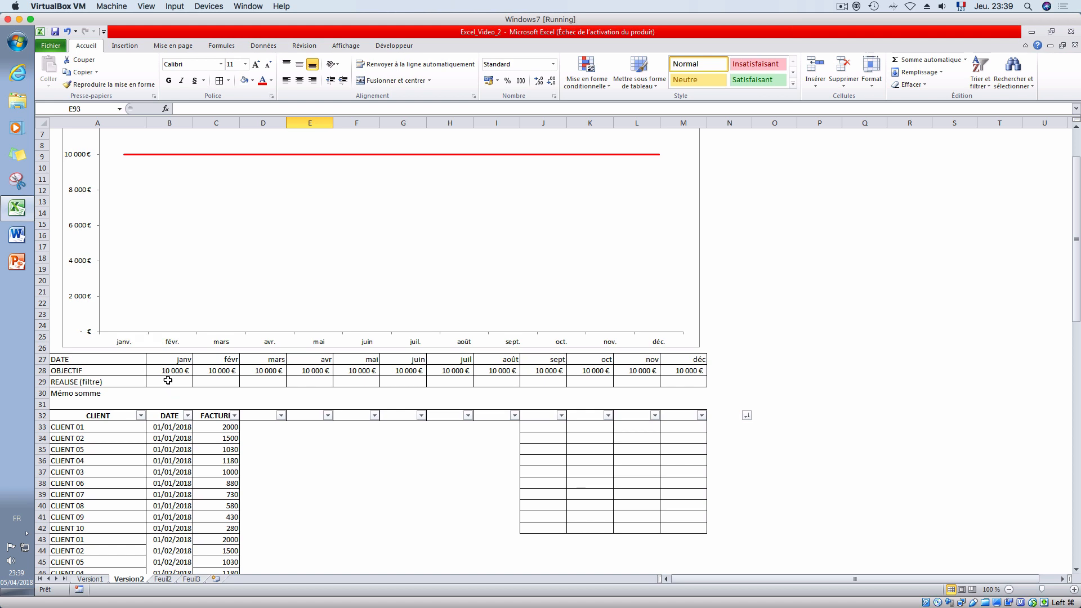
- In the January REALISE cell B29, start a SOMME.SI.ENS formula with C33:C1048576 as the sum range
{"action": "left_click", "coordinate": [168, 381]}
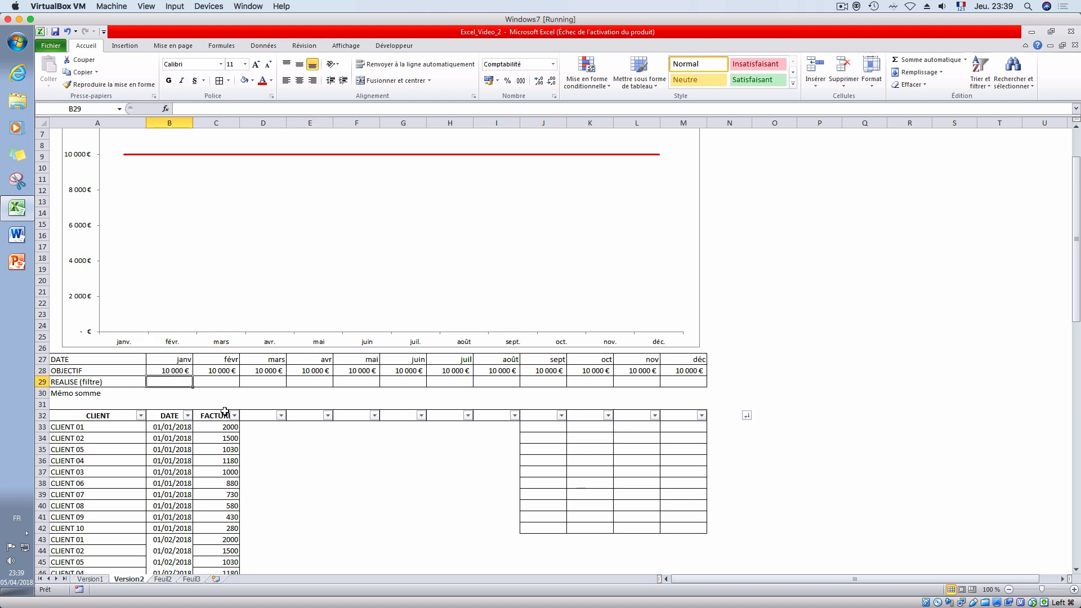
{"action": "type", "text": "="}
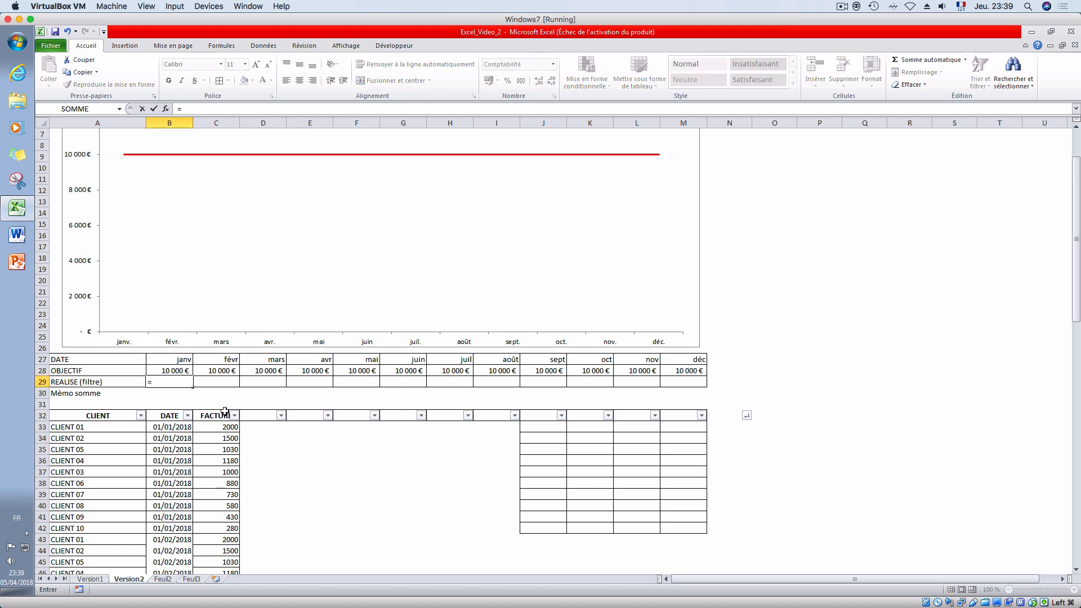
{"action": "type", "text": "somme"}
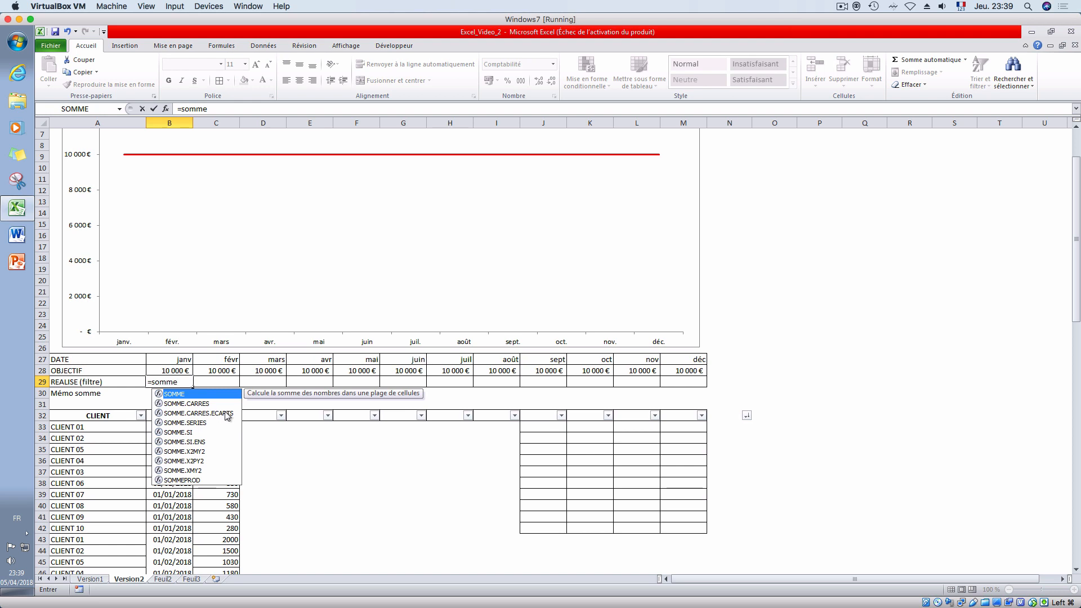
{"action": "type", "text": ".si"}
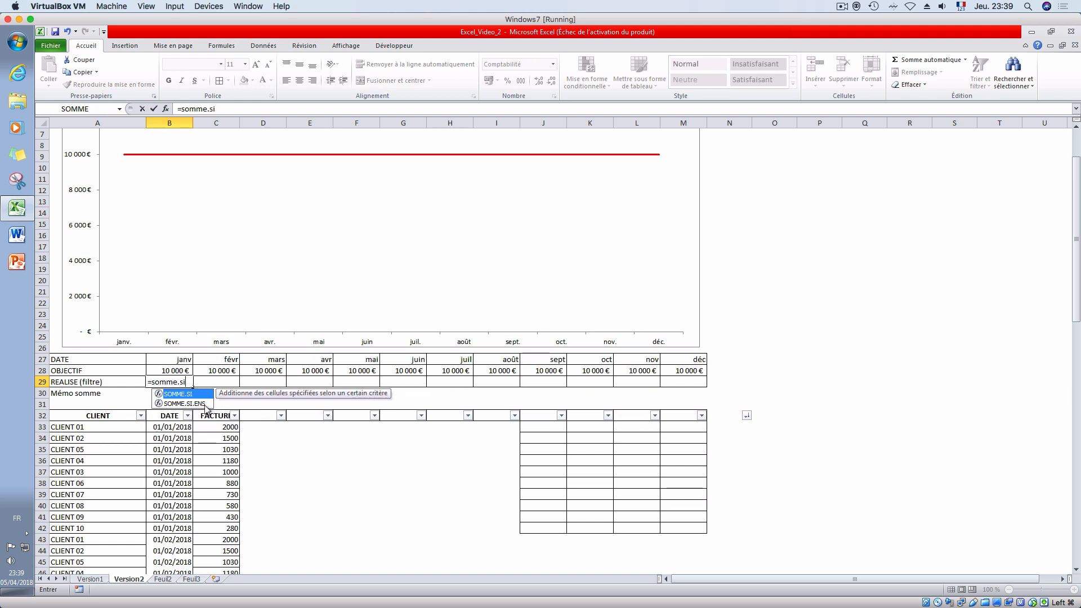
{"action": "double_click", "coordinate": [206, 404]}
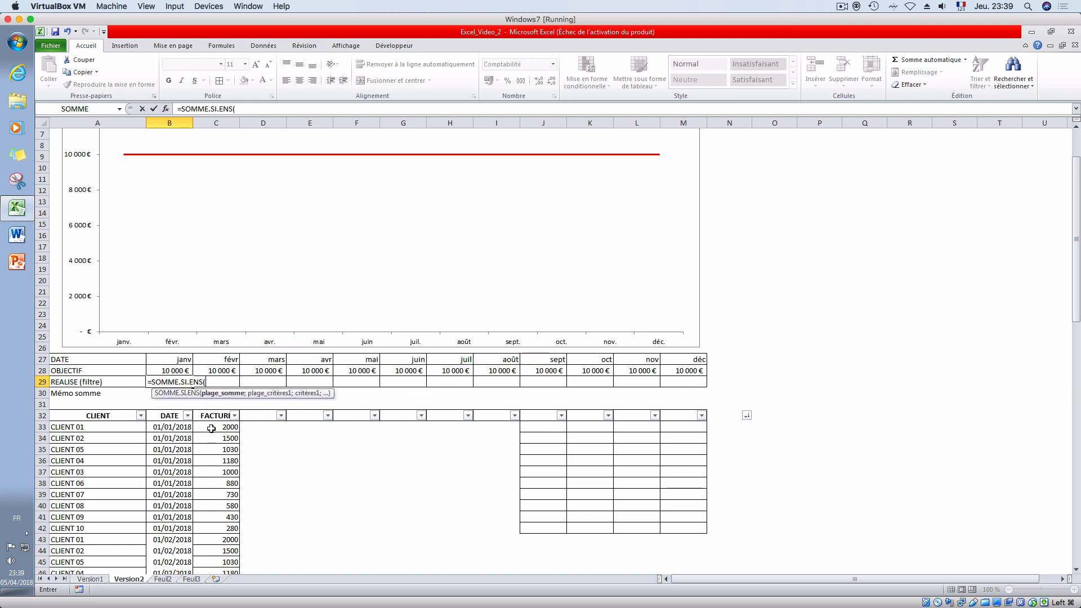
{"action": "left_click", "coordinate": [216, 427]}
{"action": "key", "text": "ctrl+shift+Down"}
{"action": "key", "text": "ctrl+shift+Down"}
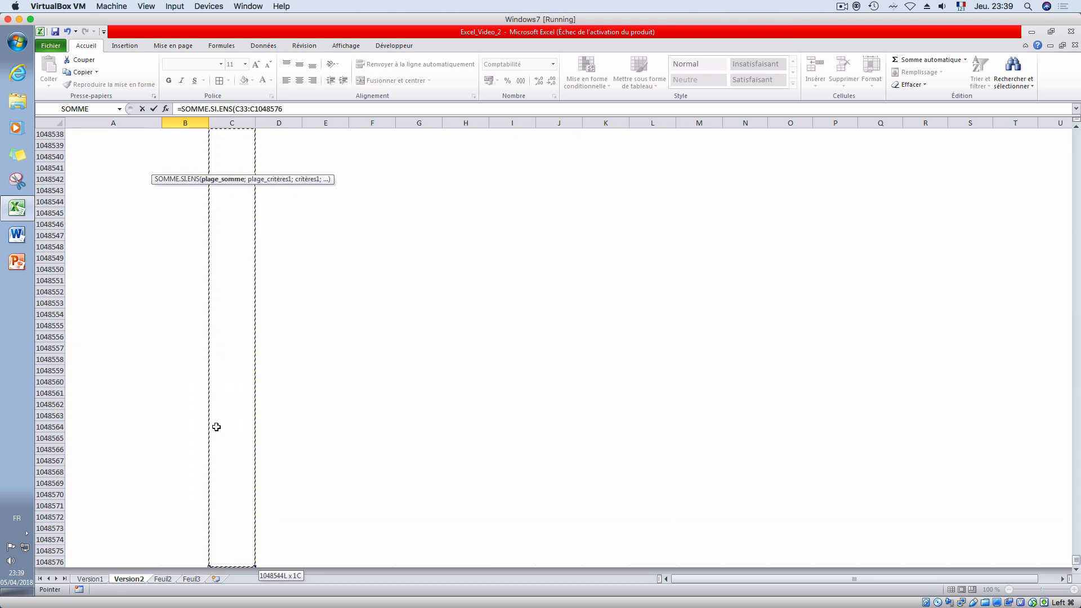
{"action": "type", "text": ";"}
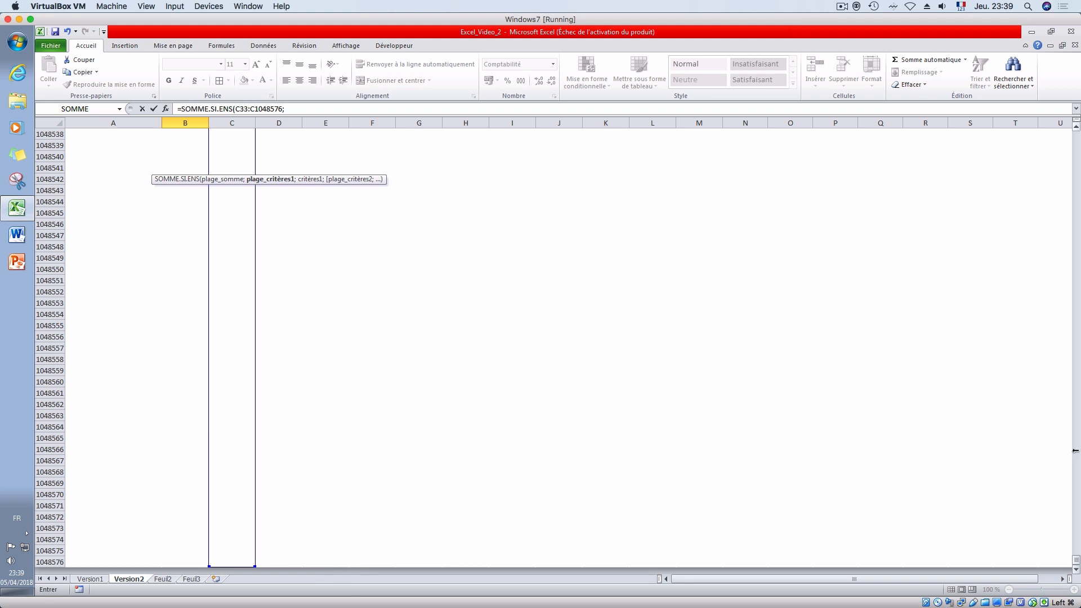
- Add the date column B33:B1048576 to the SOMME.SI.ENS formula as the criteria range
{"action": "left_click_drag", "start_coordinate": [1075, 561], "coordinate": [1074, 127]}
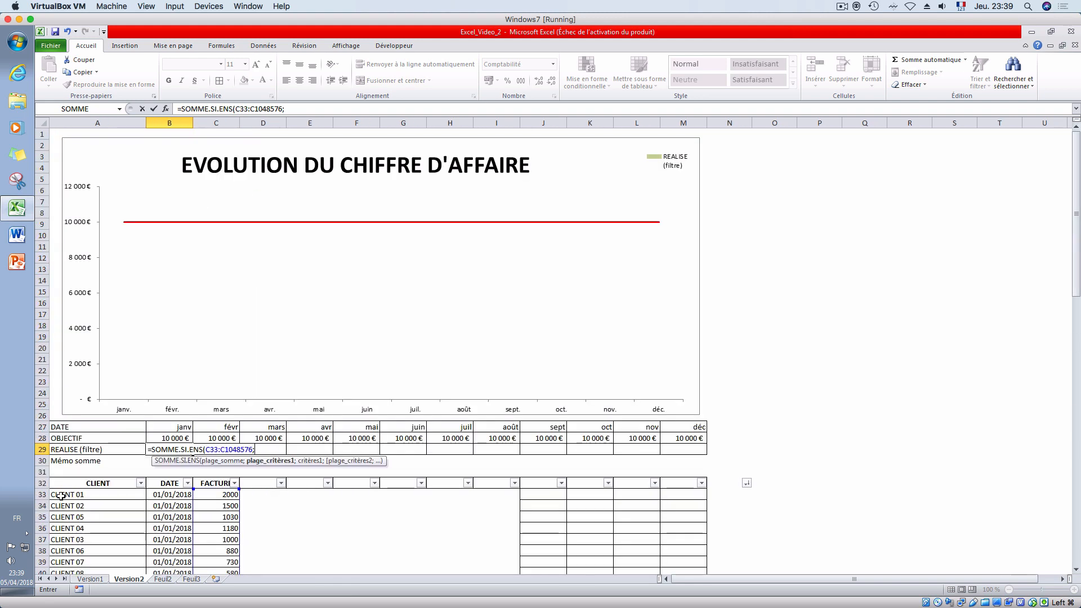
{"action": "type", "text": ";"}
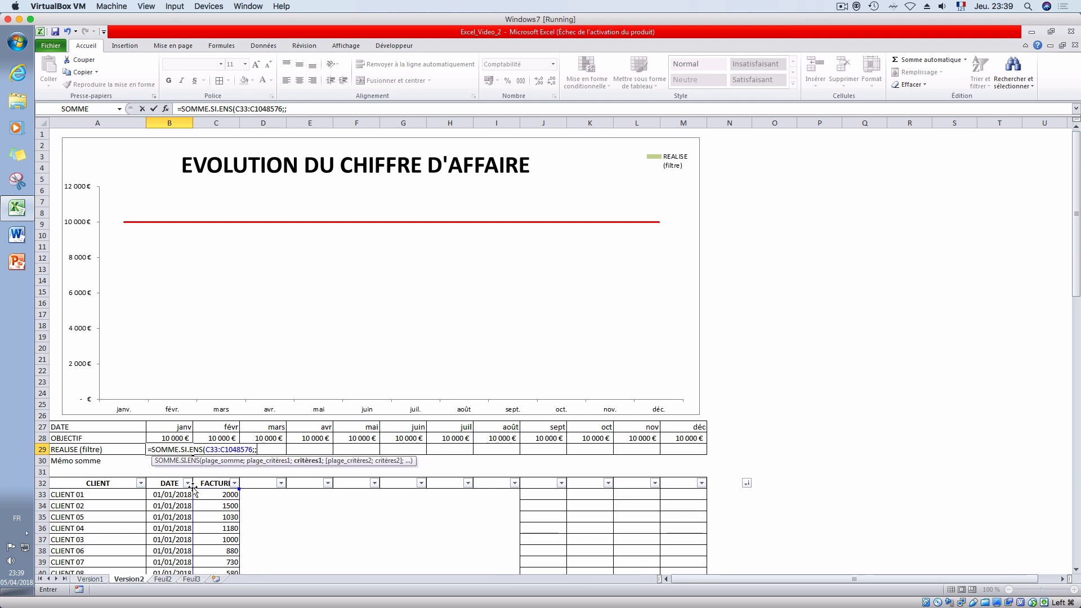
{"action": "left_click", "coordinate": [168, 494]}
{"action": "key", "text": "ctrl+shift+Down"}
{"action": "key", "text": "ctrl+shift+Down"}
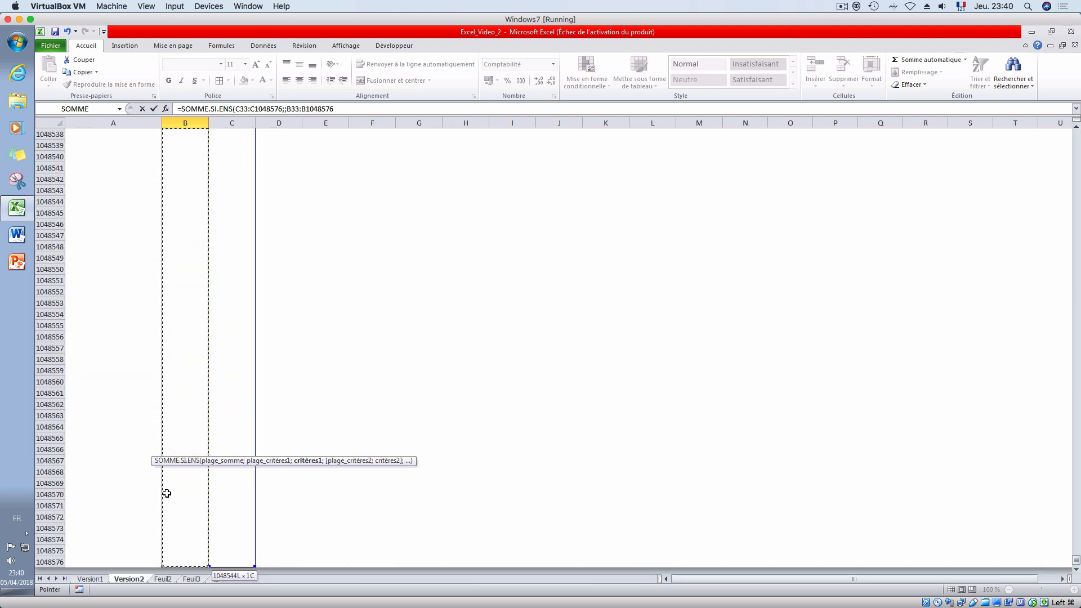
{"action": "type", "text": ";"}
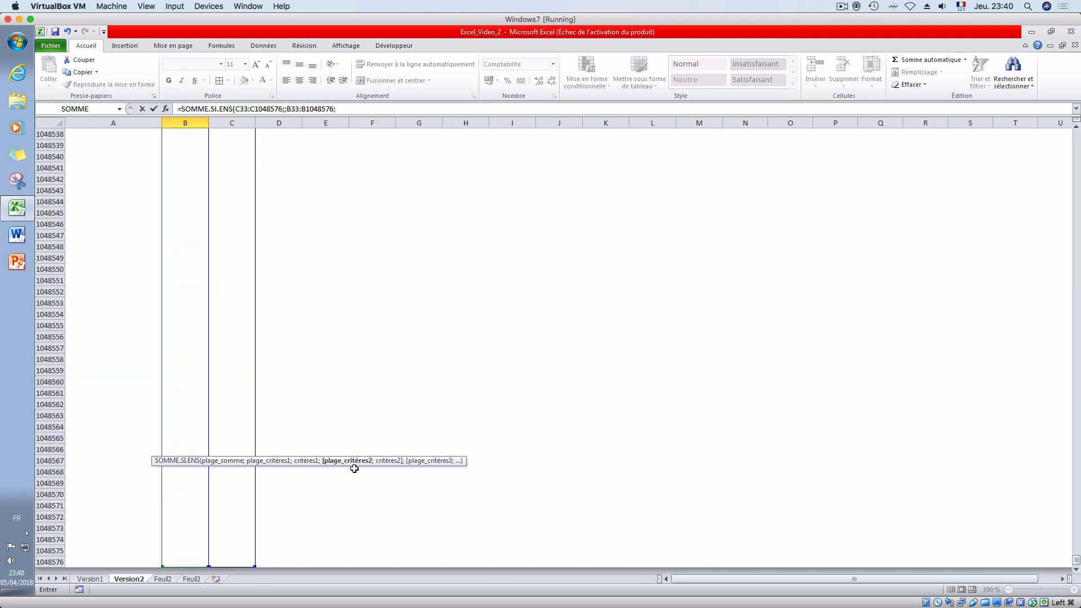
- Use the January date in B27 as the criterion, then close and submit the formula
{"action": "left_click_drag", "start_coordinate": [1075, 560], "coordinate": [1070, 97]}
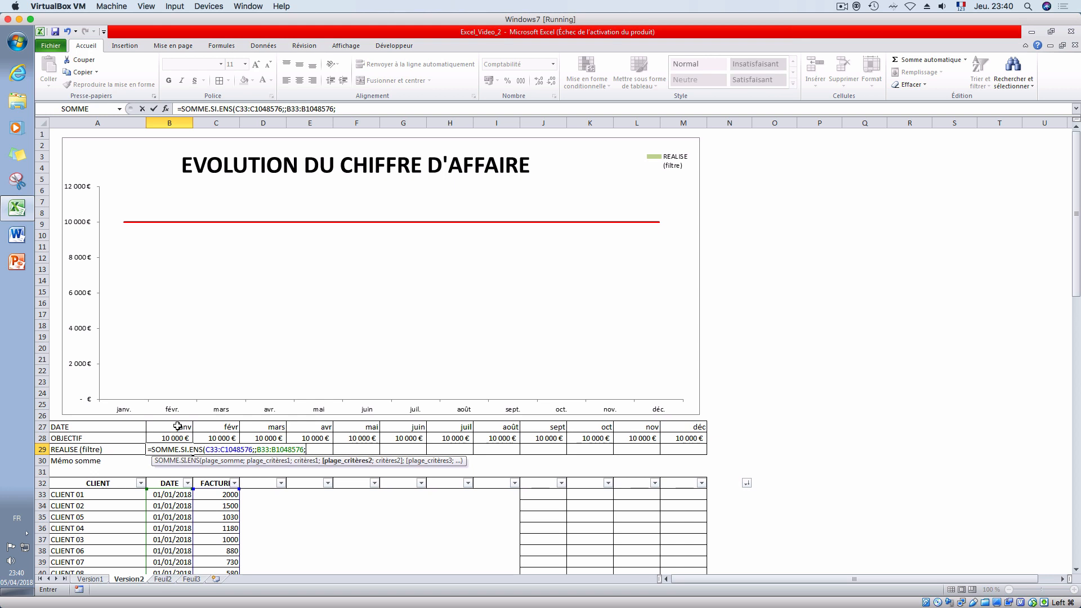
{"action": "left_click", "coordinate": [178, 426]}
{"action": "type", "text": ")"}
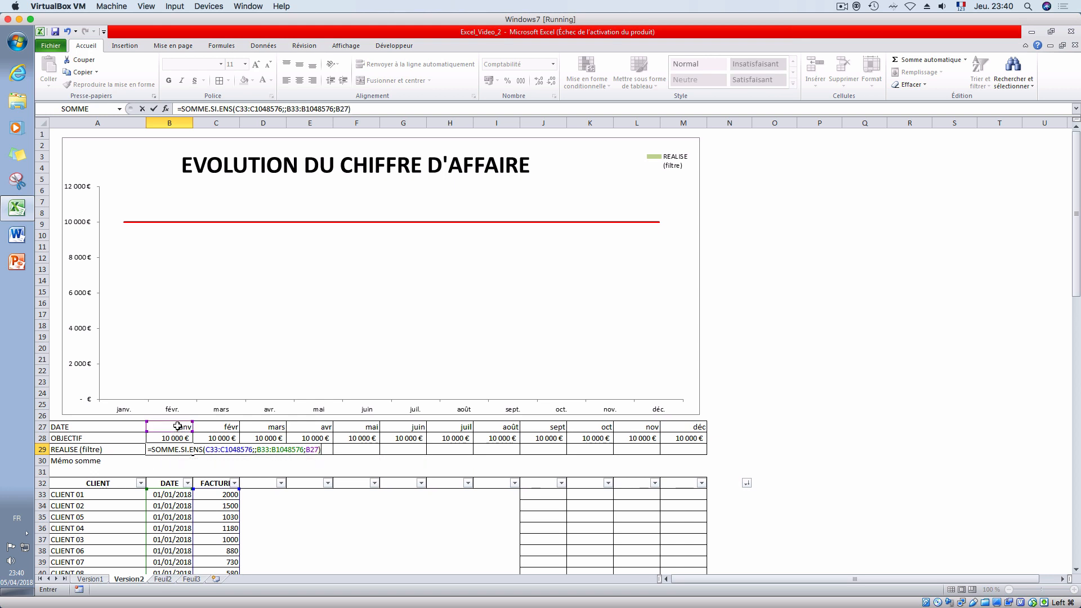
{"action": "key", "text": "Return"}
{"action": "left_click", "coordinate": [559, 346]}
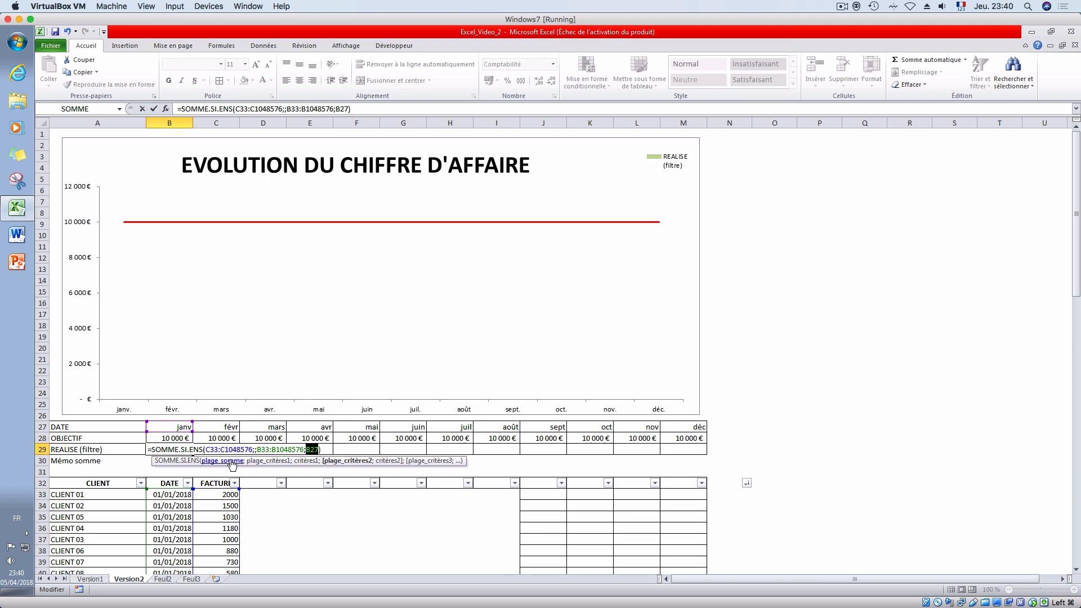
- Remove the duplicate semicolon after the sum range in B29 and validate the formula
{"action": "left_click", "coordinate": [253, 449]}
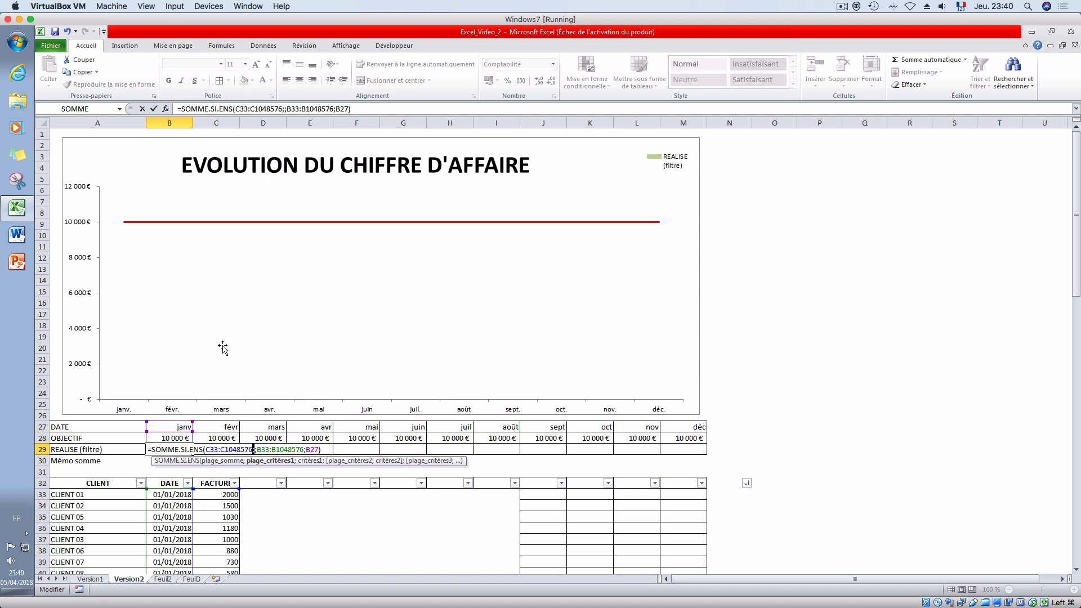
{"action": "key", "text": "BackSpace"}
{"action": "key", "text": "Return"}
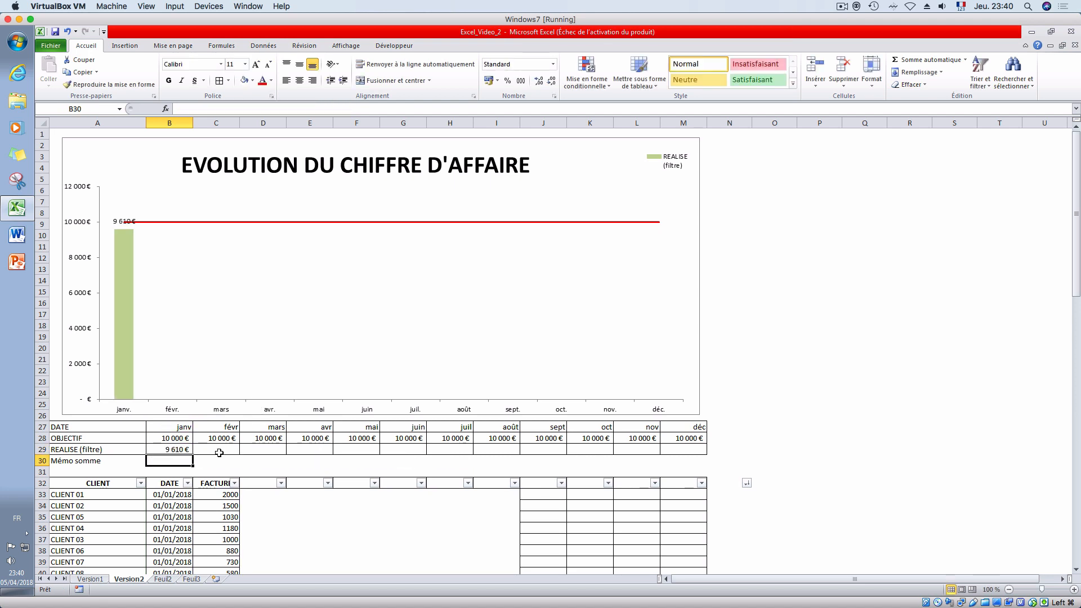
- In the B29 formula, make both ranges absolute as $C$33:$C$1048576 and $B$33:$B$1048576
{"action": "left_click", "coordinate": [186, 450]}
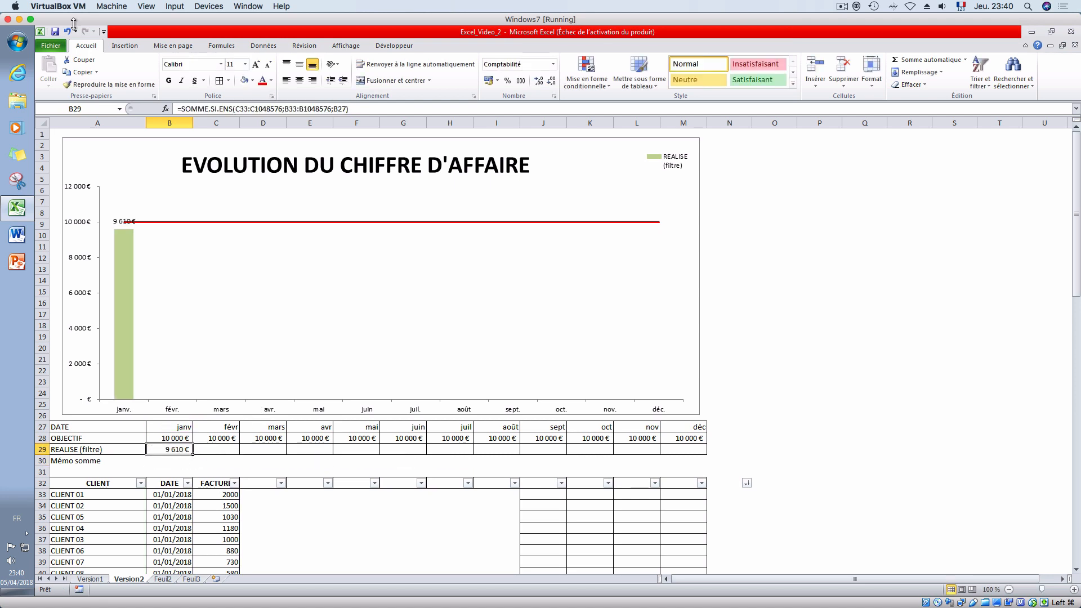
{"action": "left_click", "coordinate": [250, 108]}
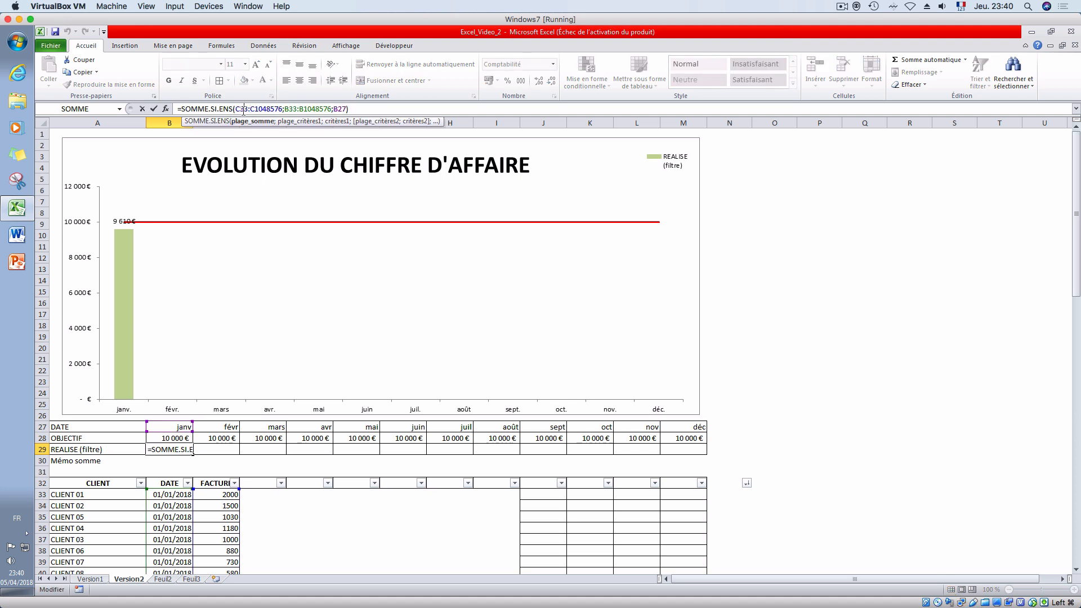
{"action": "key", "text": "F4"}
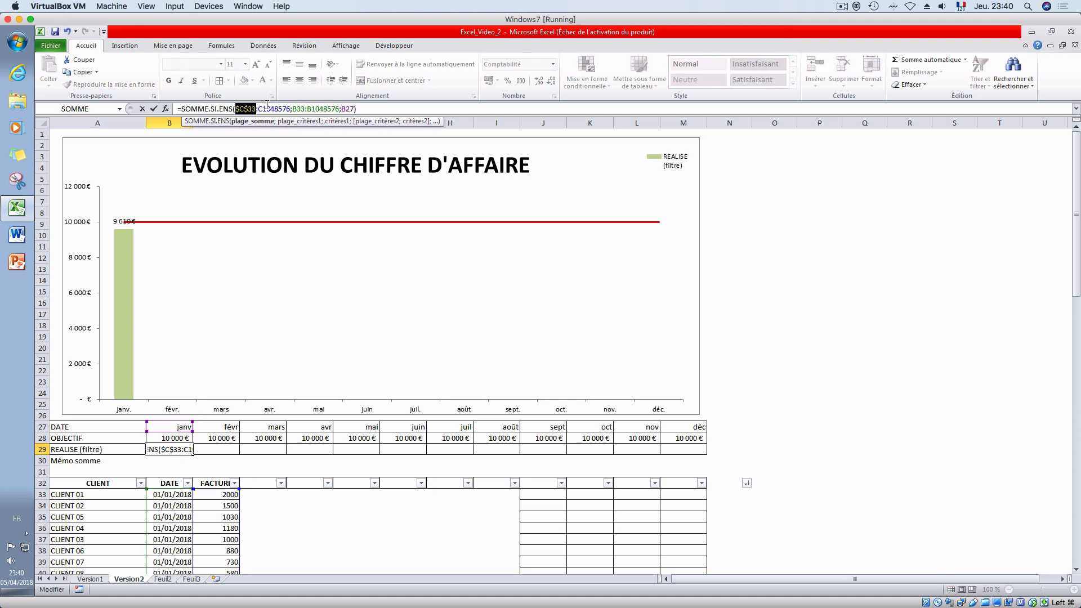
{"action": "left_click", "coordinate": [270, 108]}
{"action": "key", "text": "F4"}
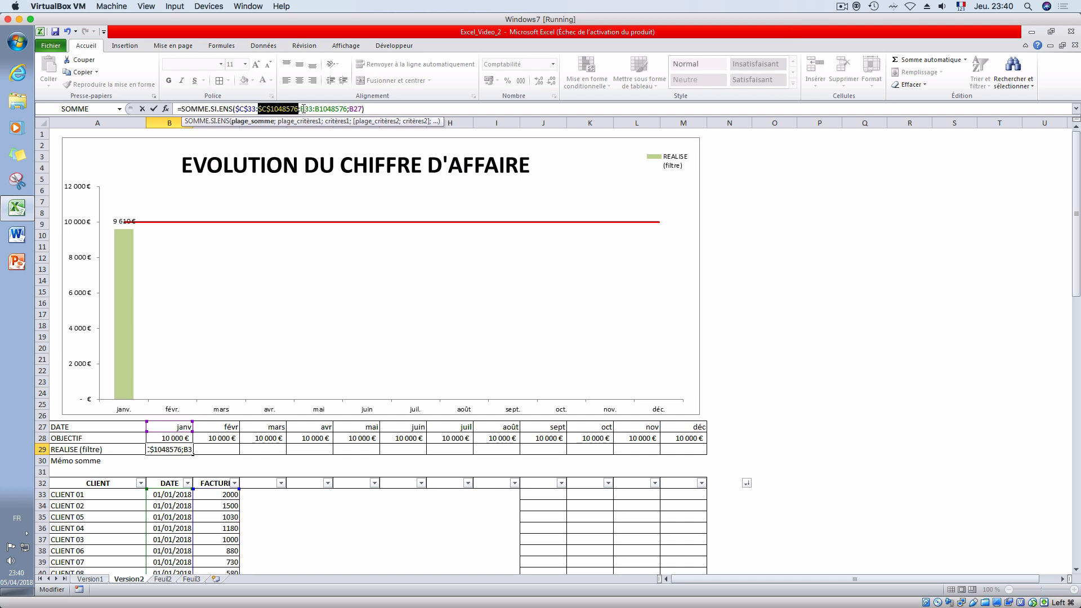
{"action": "left_click", "coordinate": [303, 109]}
{"action": "key", "text": "F4"}
{"action": "left_click", "coordinate": [338, 109]}
{"action": "key", "text": "F4"}
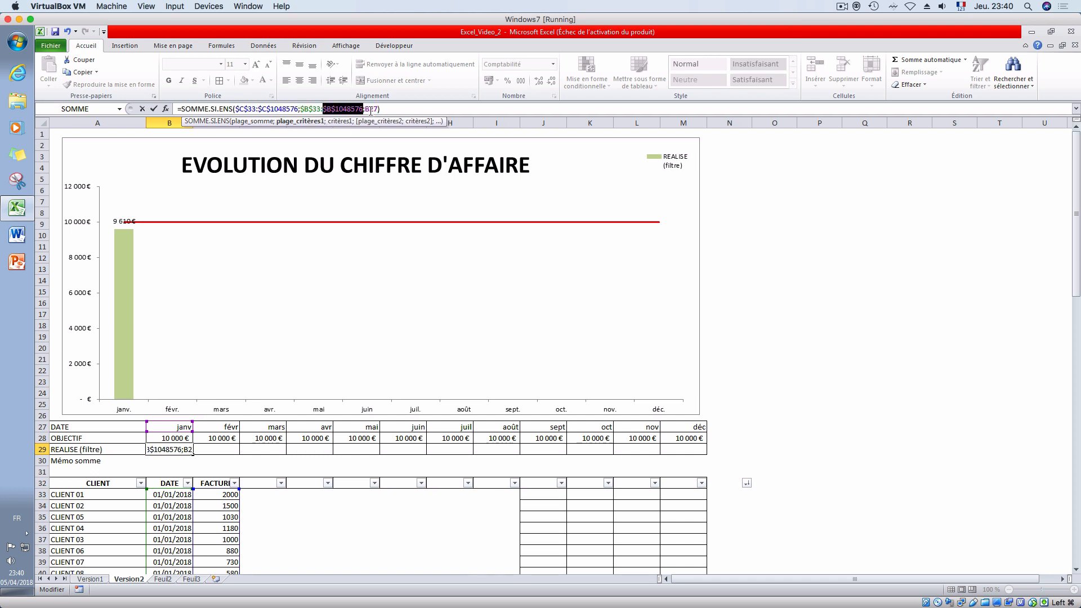
- Lock only the row of the date criterion in the formula as B$27 and validate it
{"action": "left_click", "coordinate": [369, 109]}
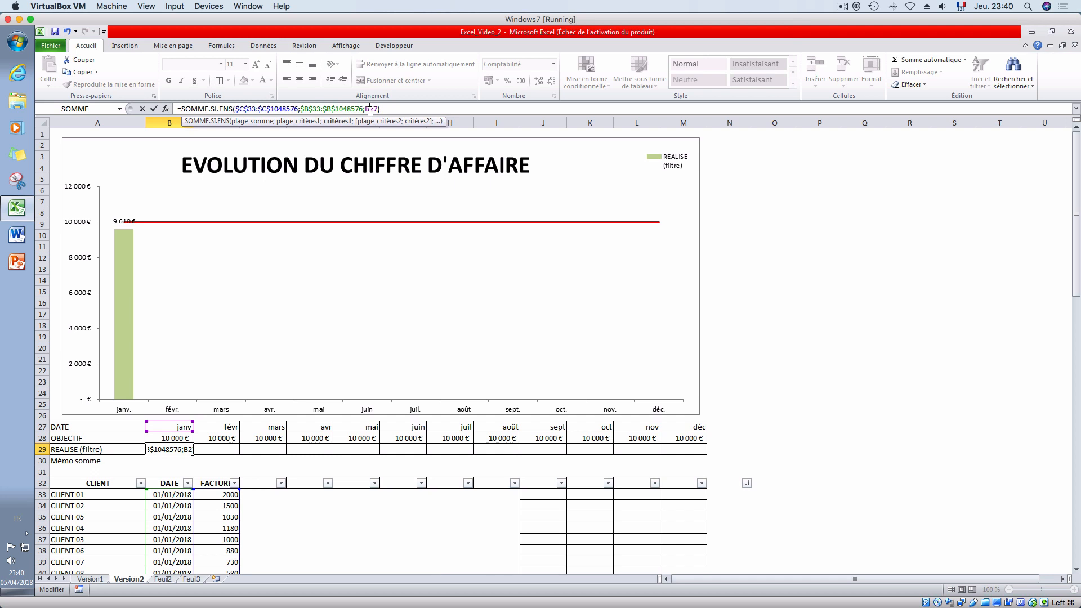
{"action": "key", "text": "F4"}
{"action": "key", "text": "F4"}
{"action": "key", "text": "Return"}
- Fill the B29 formula across the REALISE row through December in M29
{"action": "left_click", "coordinate": [179, 450]}
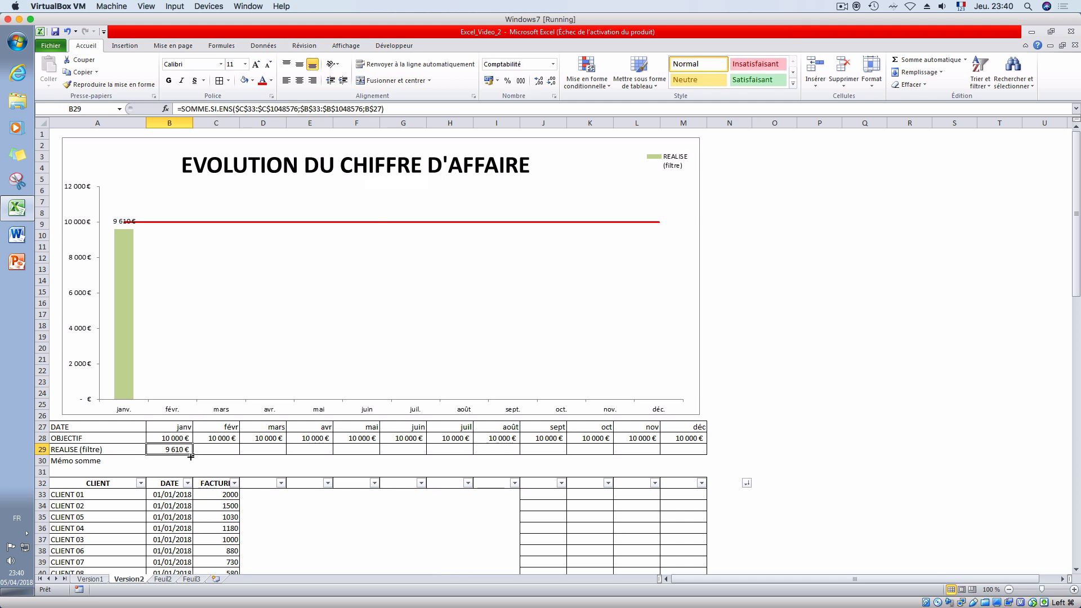
{"action": "left_click_drag", "start_coordinate": [191, 454], "coordinate": [699, 451]}
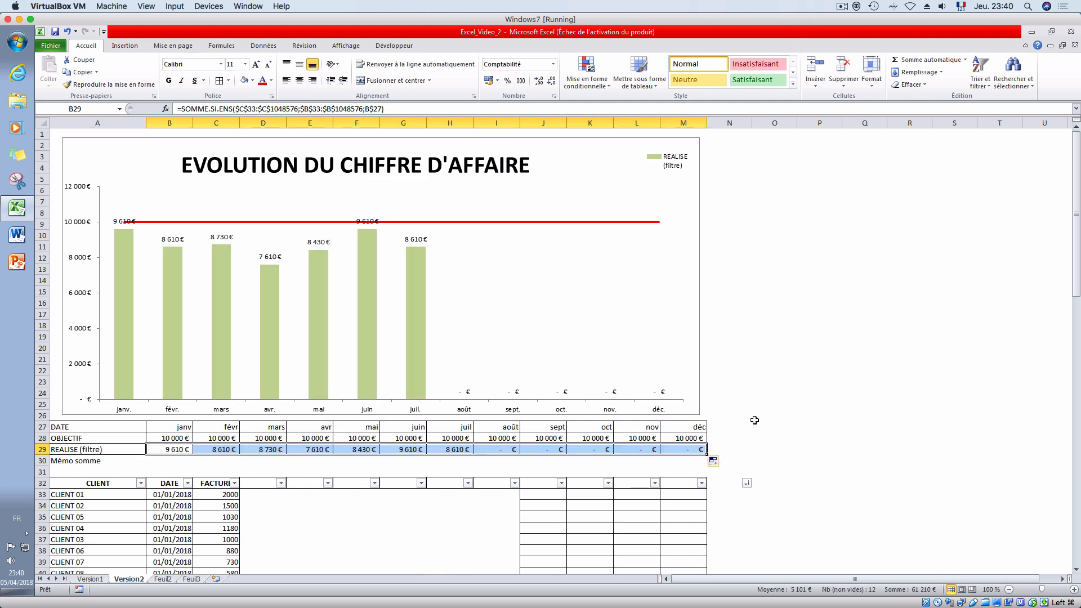
{"action": "left_click", "coordinate": [758, 416]}
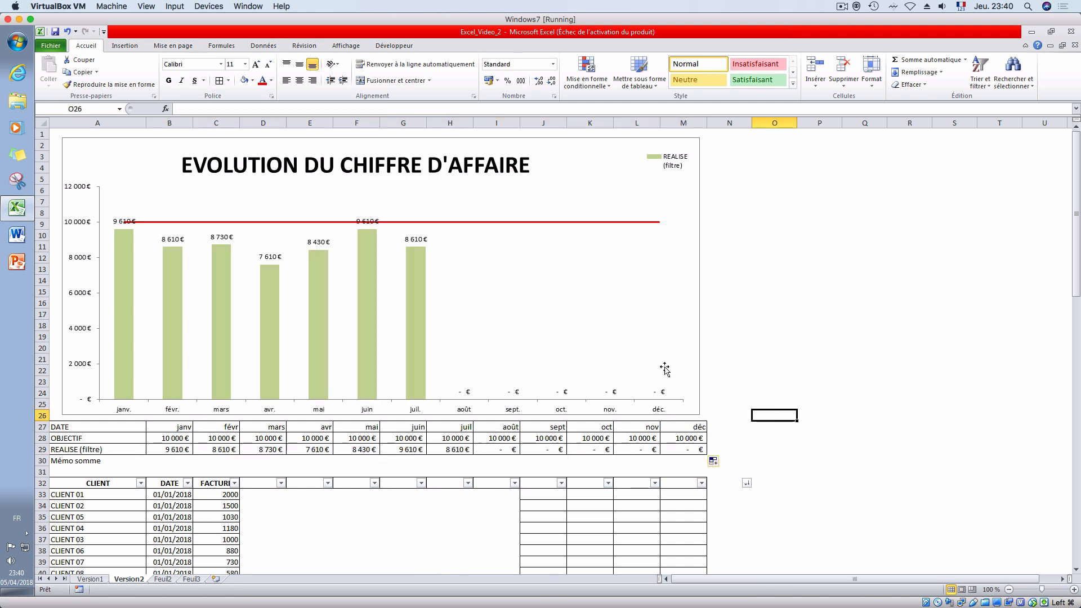
- Compare the monthly revenue chart on the Version1 sheet with the one on Version2
{"action": "left_click", "coordinate": [91, 579]}
{"action": "scroll", "coordinate": [138, 546], "scroll_direction": "up", "scroll_amount": 4}
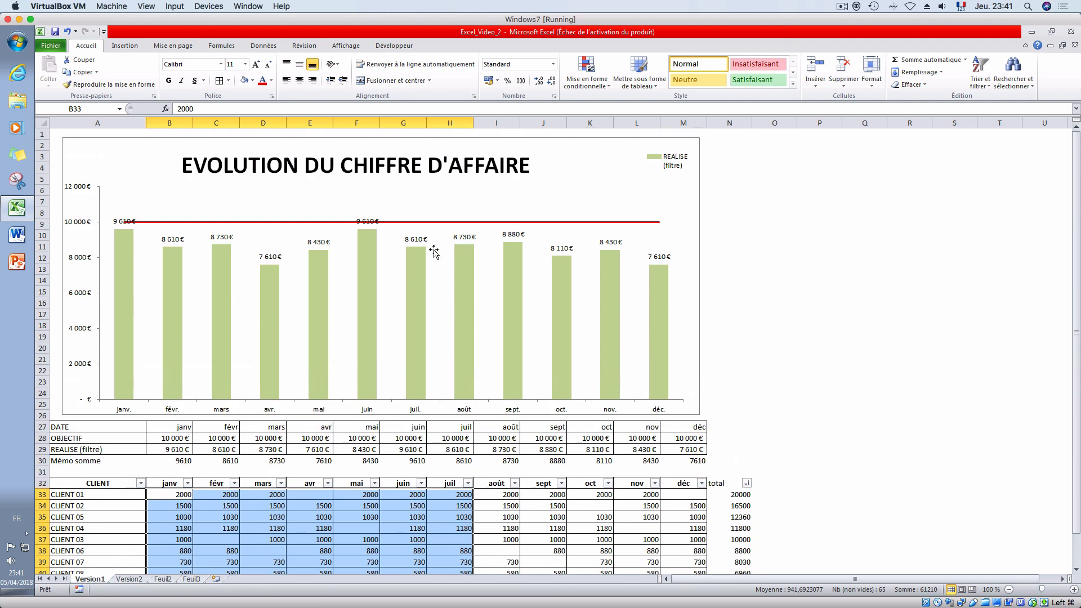
{"action": "left_click", "coordinate": [124, 581]}
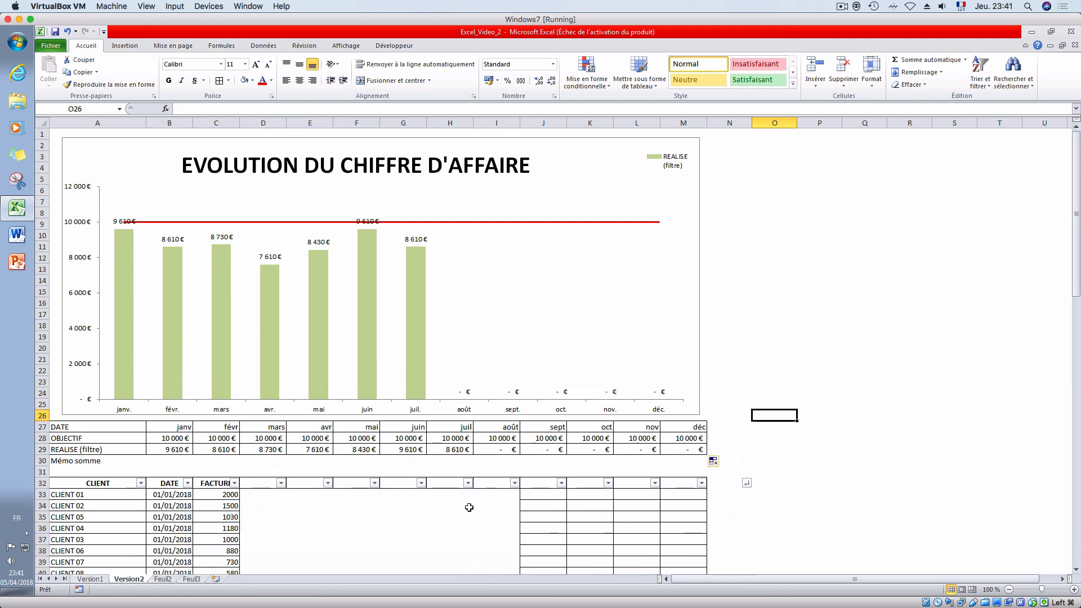
- Check the January invoice dates in B33:B42 against the month date in B27
{"action": "scroll", "coordinate": [308, 495], "scroll_direction": "down", "scroll_amount": 3}
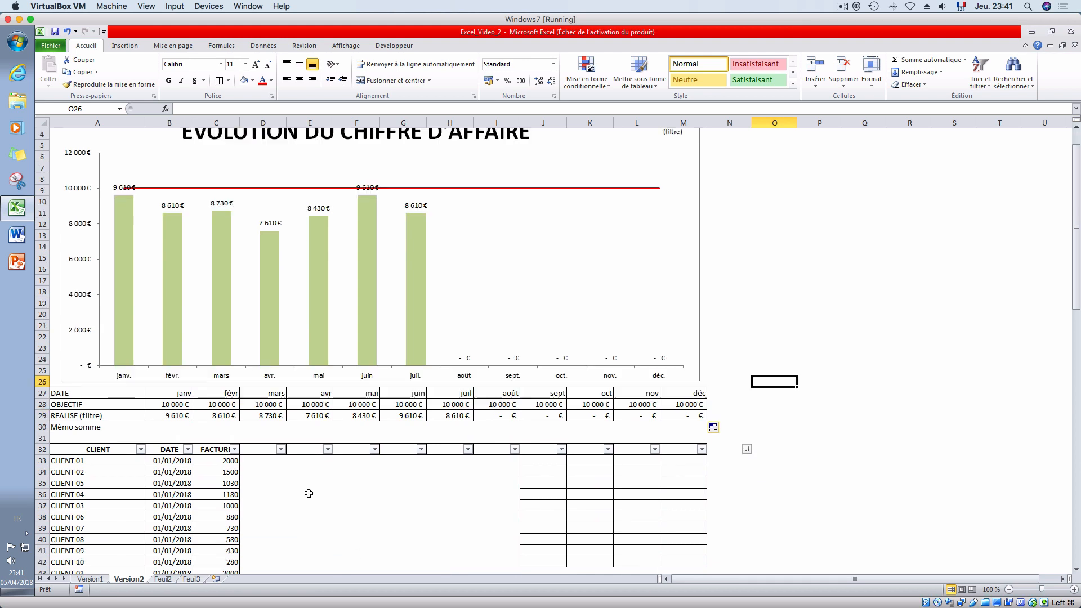
{"action": "left_click", "coordinate": [179, 325]}
{"action": "left_click_drag", "start_coordinate": [165, 393], "coordinate": [176, 494]}
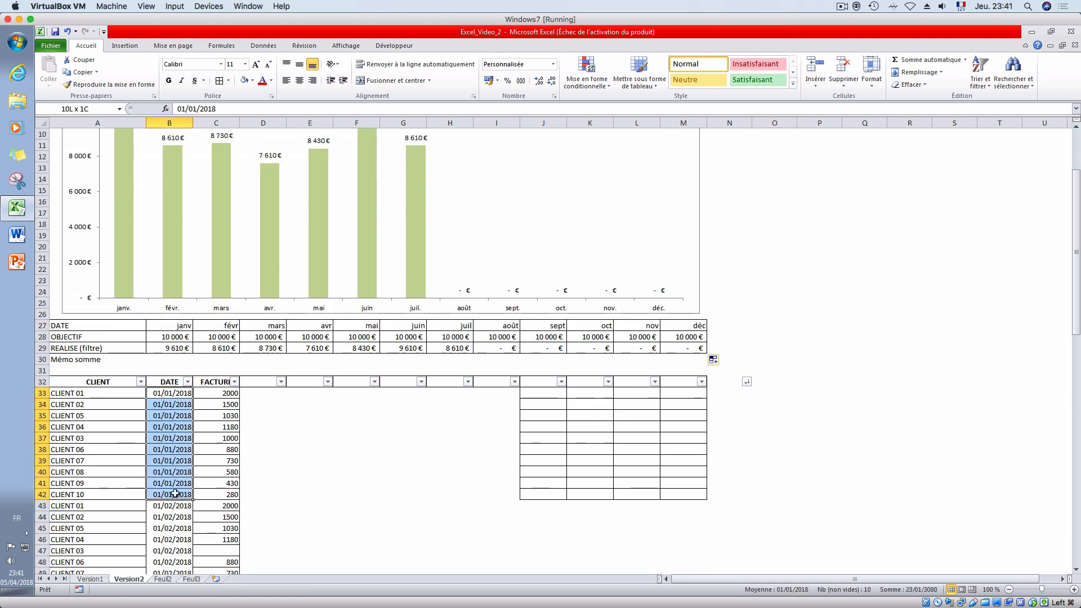
{"action": "left_click", "coordinate": [182, 326]}
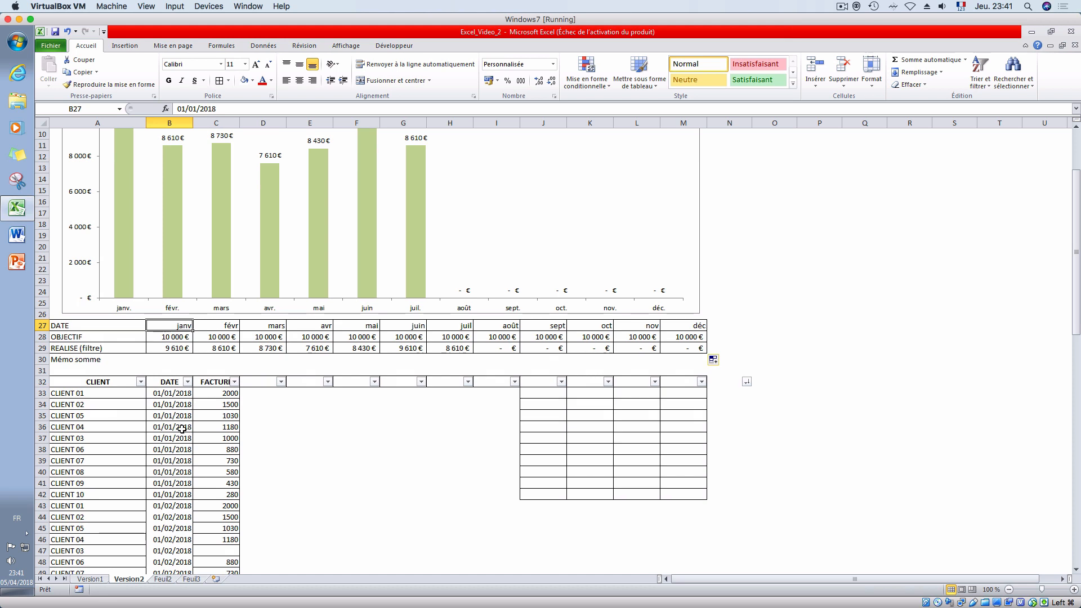
{"action": "left_click_drag", "start_coordinate": [176, 392], "coordinate": [179, 490]}
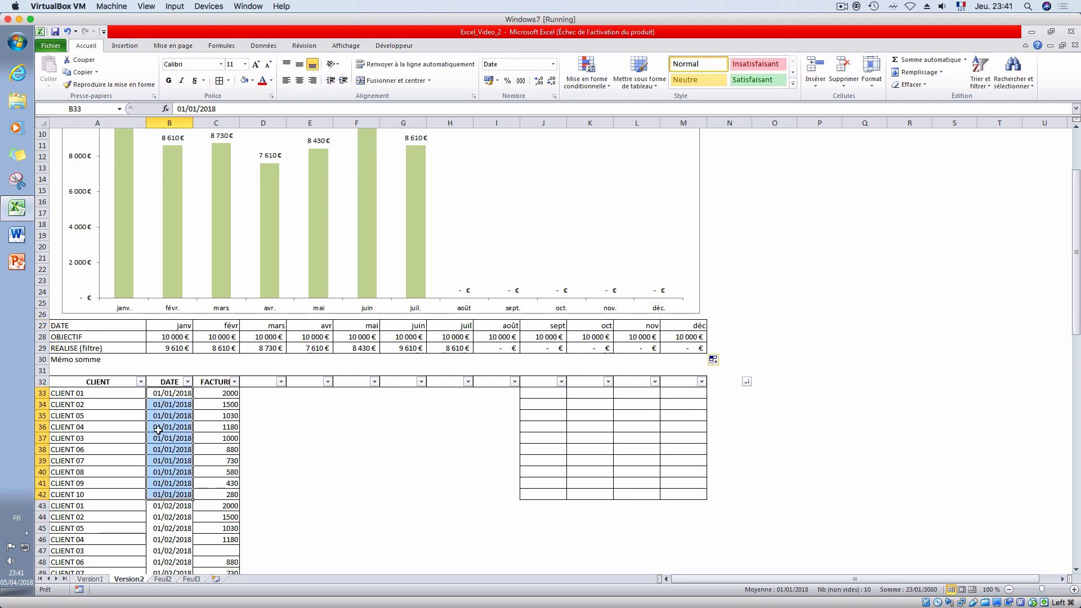
{"action": "left_click_drag", "start_coordinate": [167, 394], "coordinate": [167, 489]}
- Enter the header "Date facture réelle$" in D32, beside the invoice amount header
{"action": "left_click", "coordinate": [257, 380]}
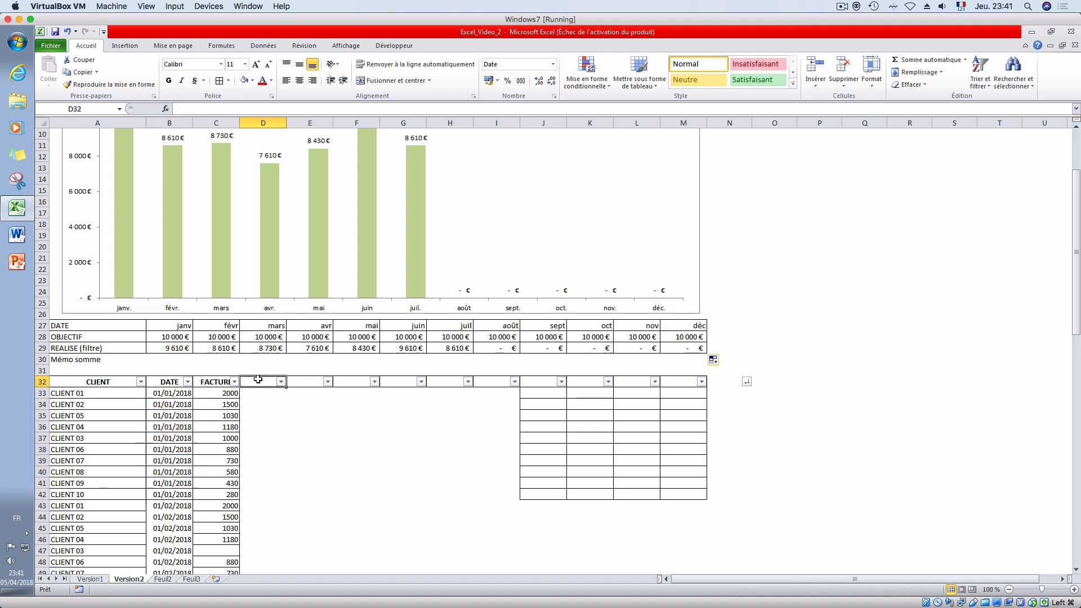
{"action": "type", "text": "Date"}
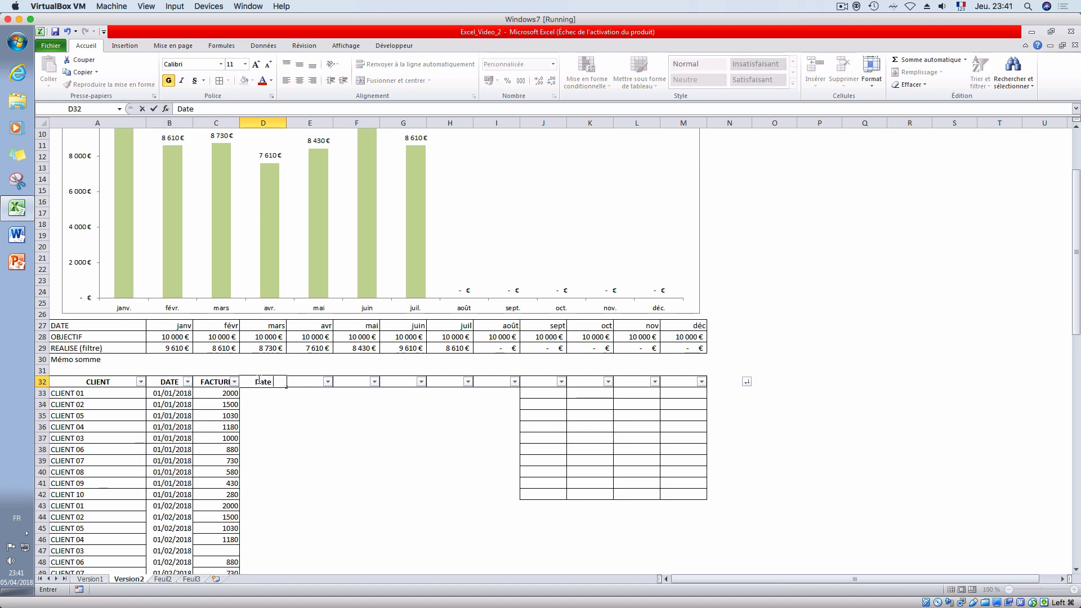
{"action": "type", "text": " facture rés"}
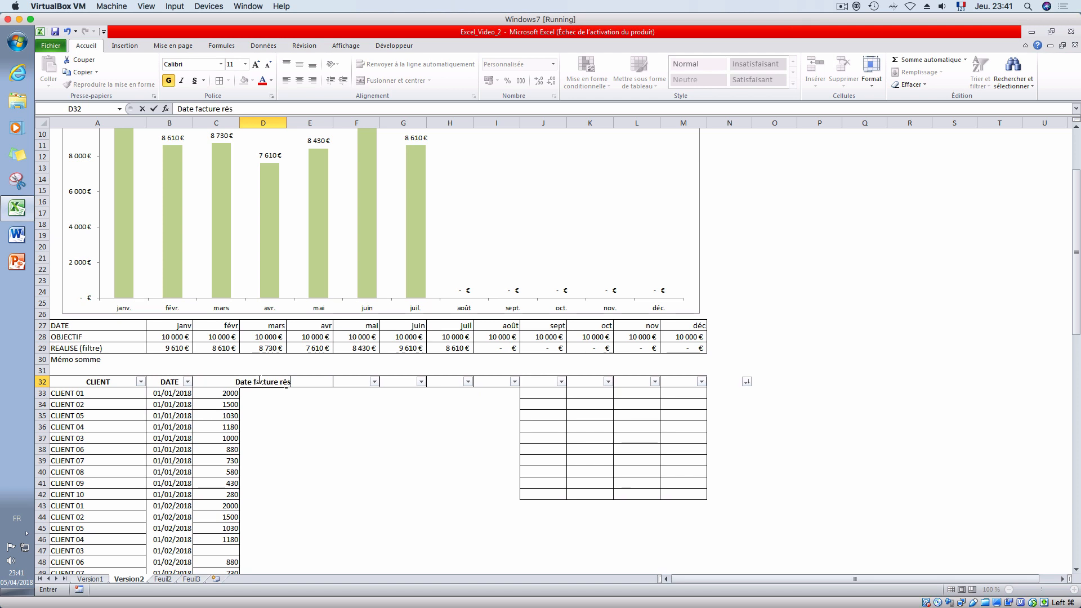
{"action": "key", "text": "BackSpace"}
{"action": "type", "text": "elles"}
{"action": "key", "text": "Return"}
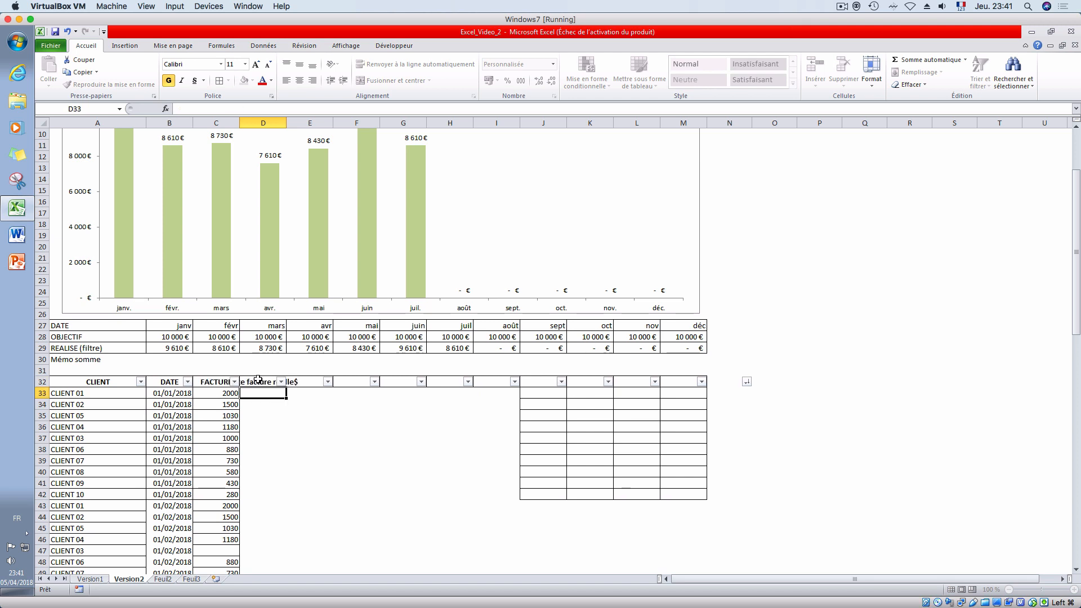
- Enter the real invoice dates 01/01/2018 in D33 and 15/01/2018 in D34
{"action": "type", "text": "1/1"}
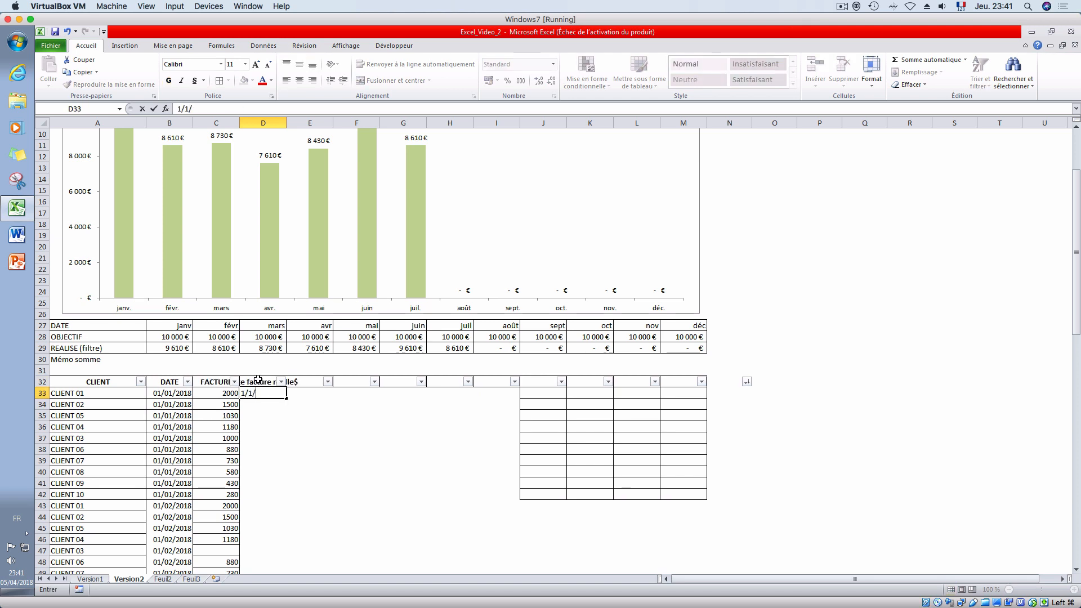
{"action": "type", "text": "/01/2018"}
{"action": "key", "text": "Return"}
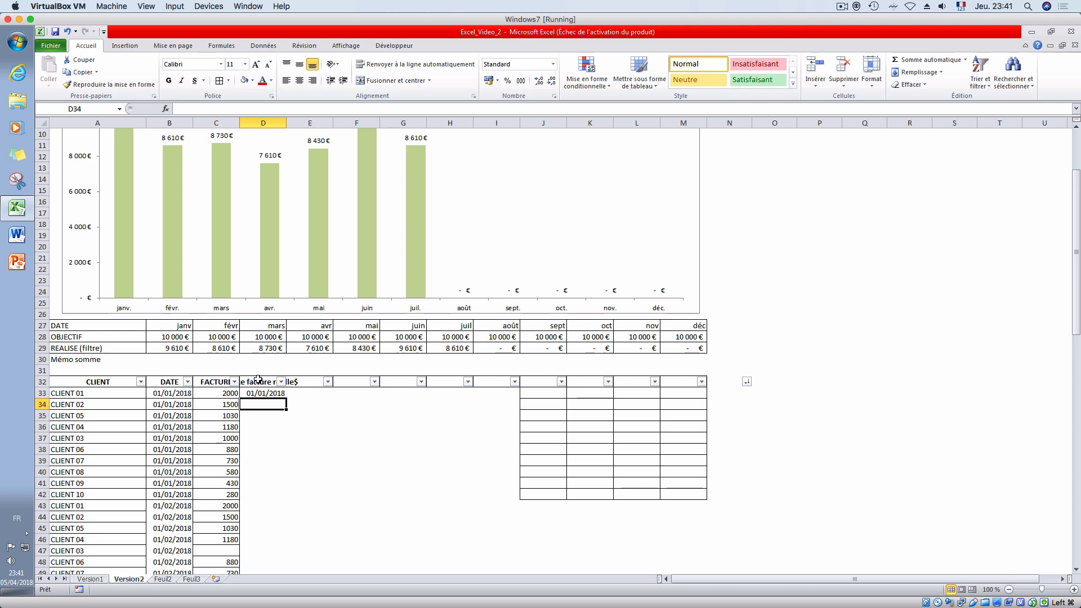
{"action": "type", "text": "15"}
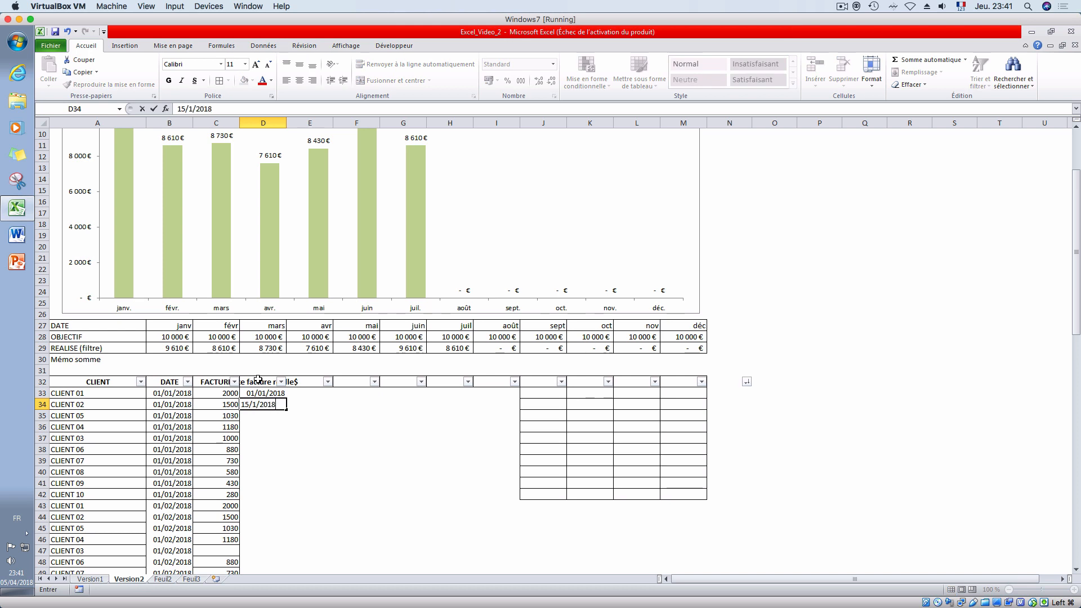
{"action": "type", "text": "/01/2018"}
{"action": "key", "text": "Return"}
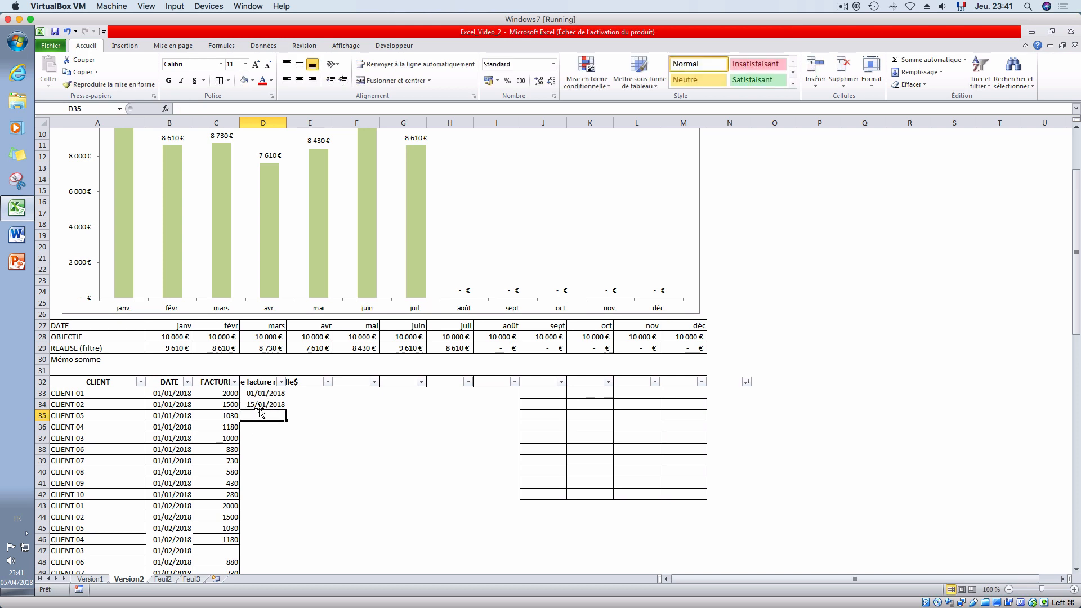
{"action": "left_click", "coordinate": [259, 405]}
{"action": "left_click", "coordinate": [187, 406]}
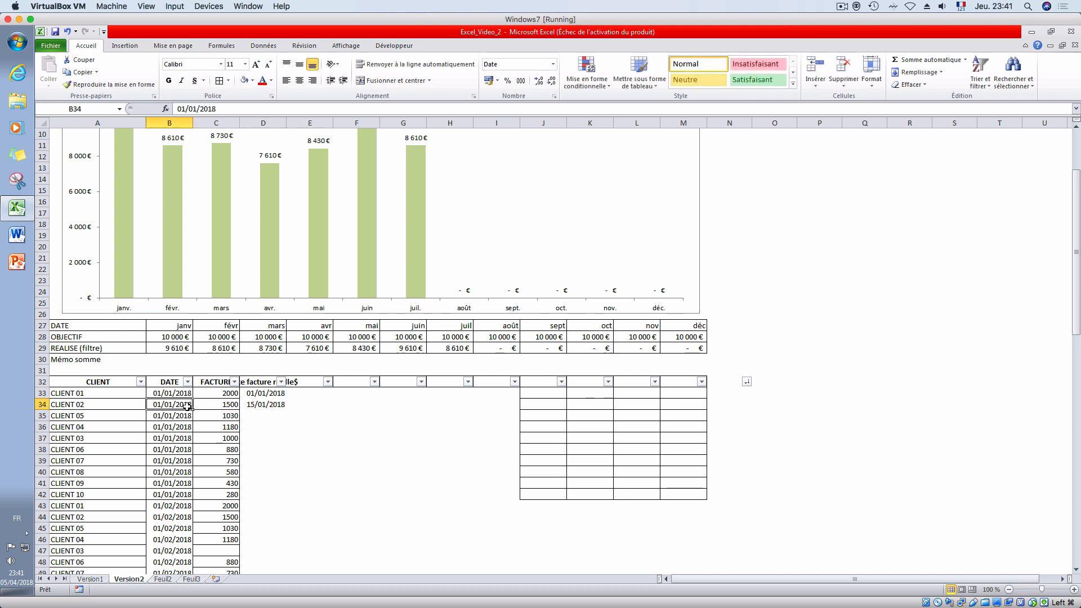
- Enter the header "ramener le 1er du mois" in E32, beside the real invoice date header
{"action": "left_click", "coordinate": [297, 403]}
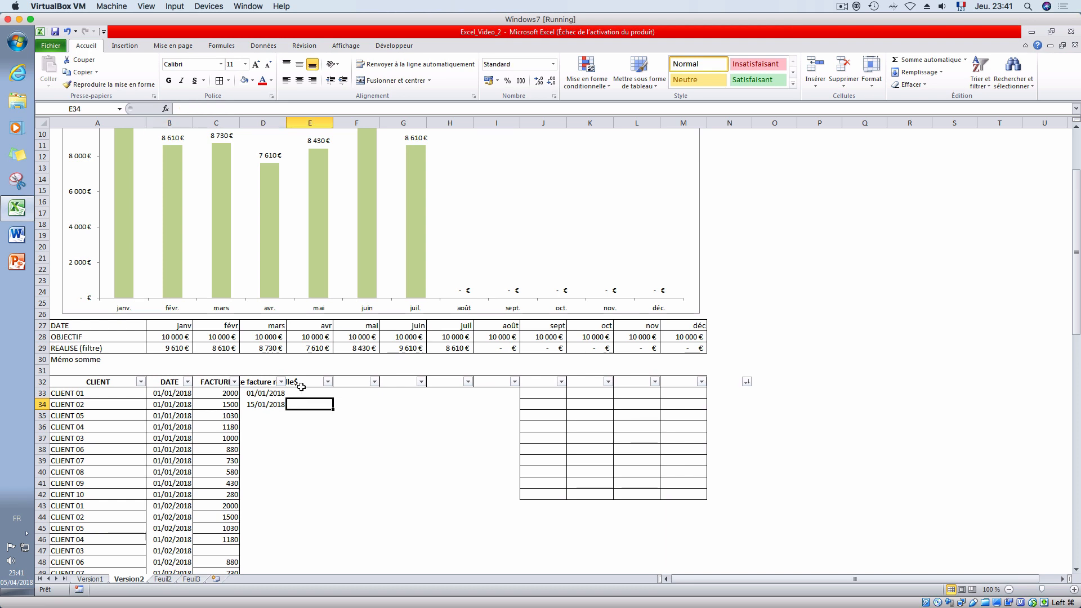
{"action": "left_click", "coordinate": [299, 382]}
{"action": "double_click", "coordinate": [300, 383]}
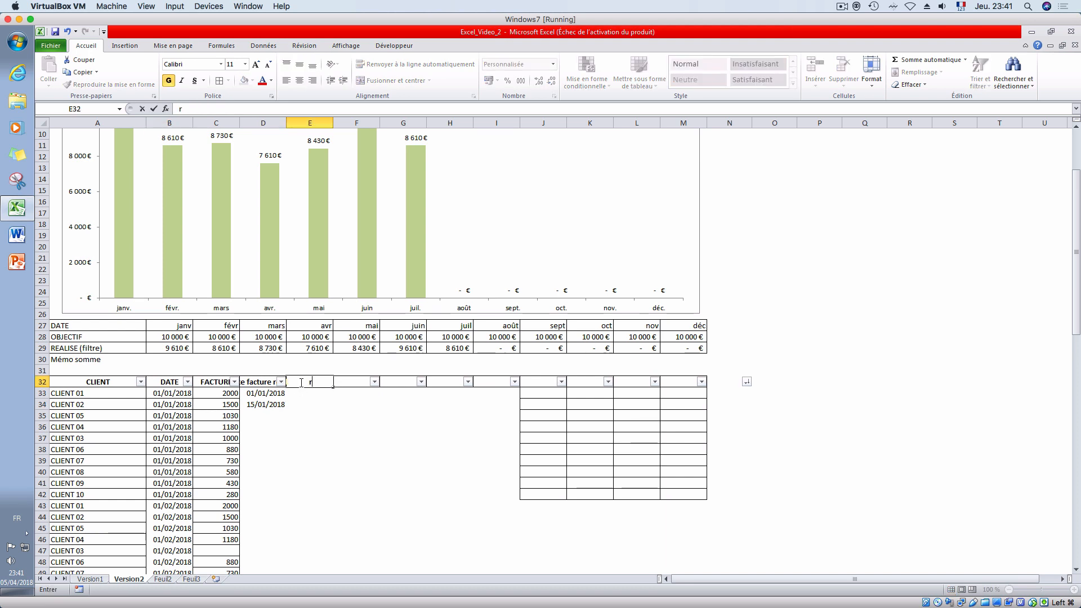
{"action": "type", "text": "re"}
{"action": "key", "text": "BackSpace"}
{"action": "type", "text": "amener le"}
{"action": "type", "text": " 1er mois"}
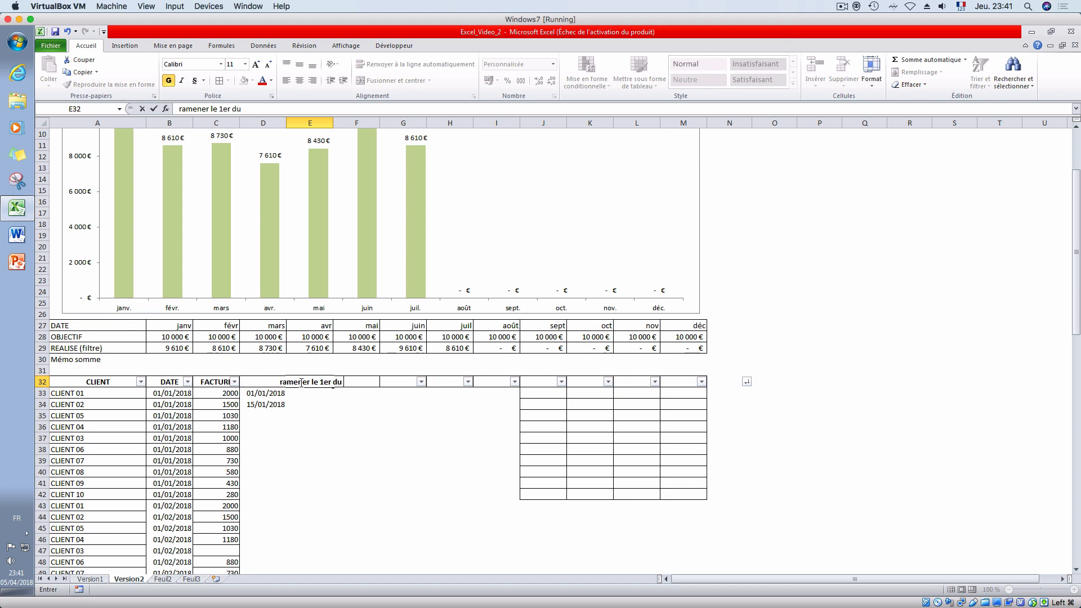
{"action": "key", "text": "Return"}
{"action": "key", "text": "Return"}
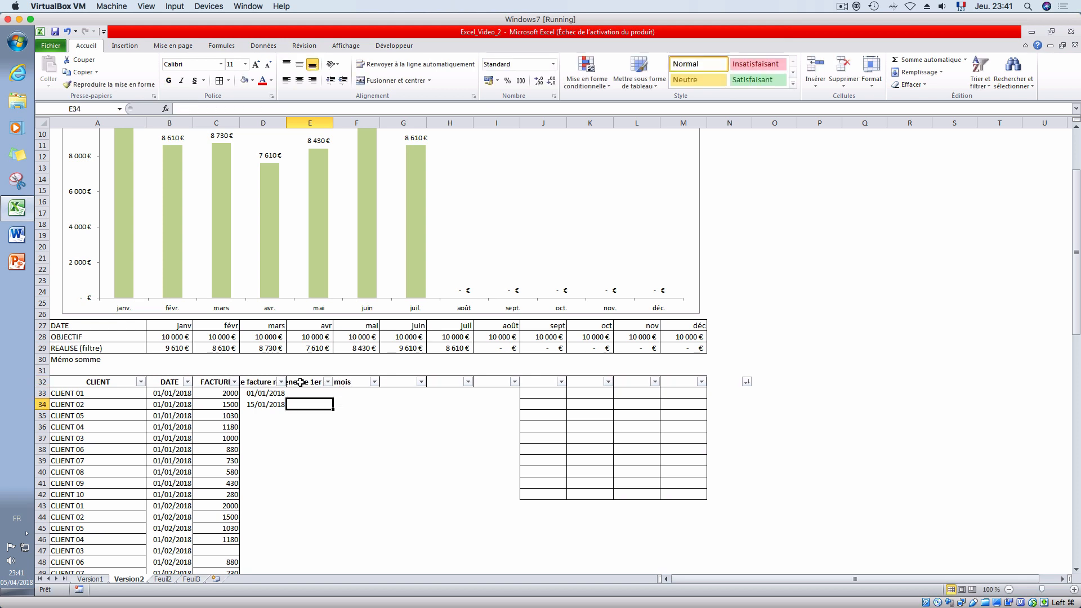
- Enter the formula =MOIS(D34) in E34 to extract the month of the real invoice date
{"action": "type", "text": "="}
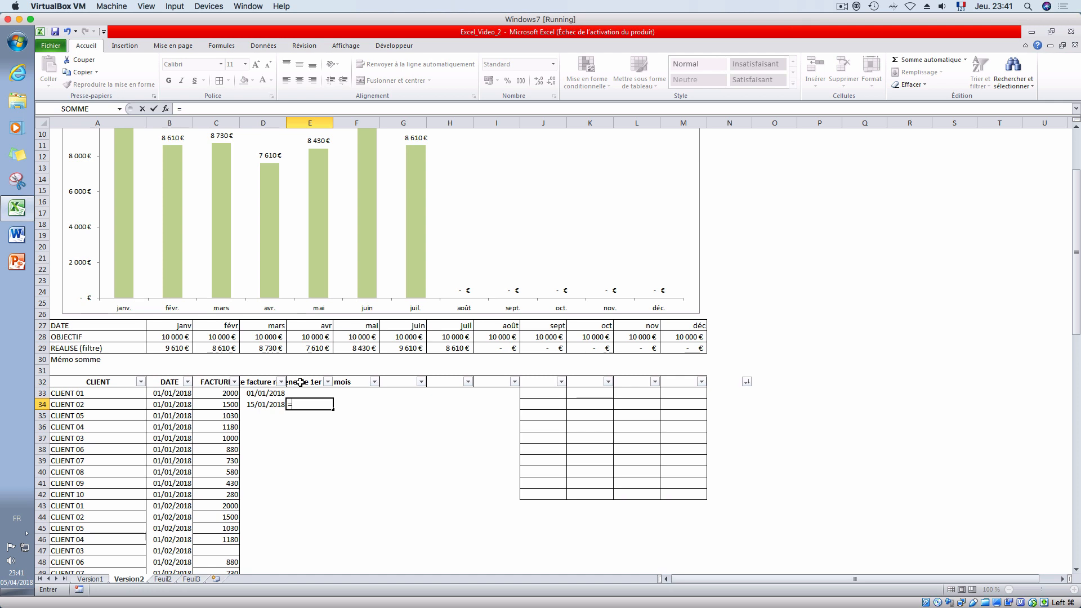
{"action": "type", "text": "mois("}
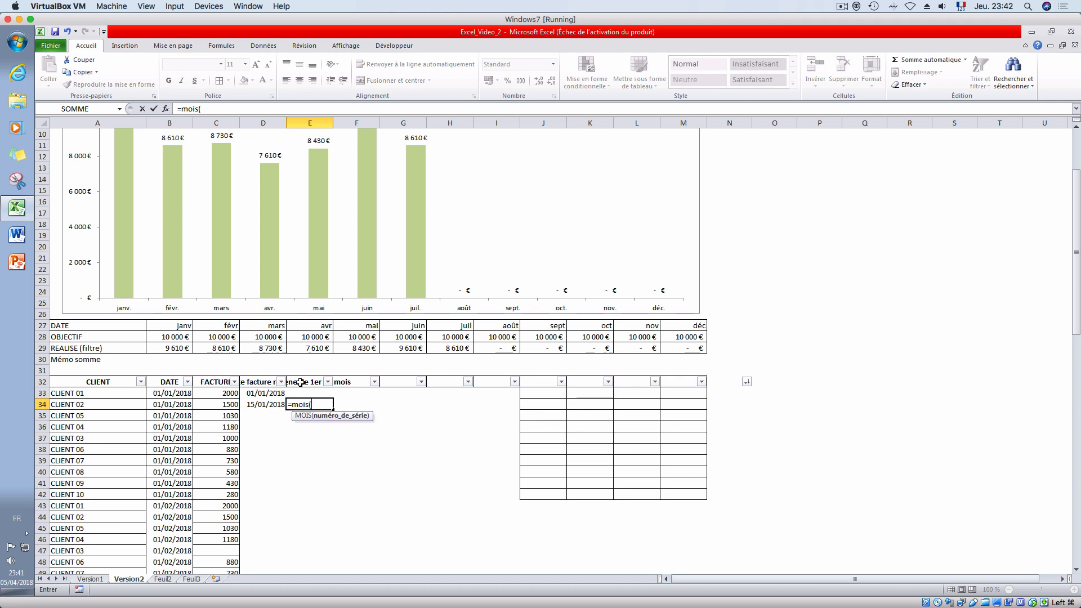
{"action": "left_click", "coordinate": [277, 407]}
{"action": "key", "text": "Return"}
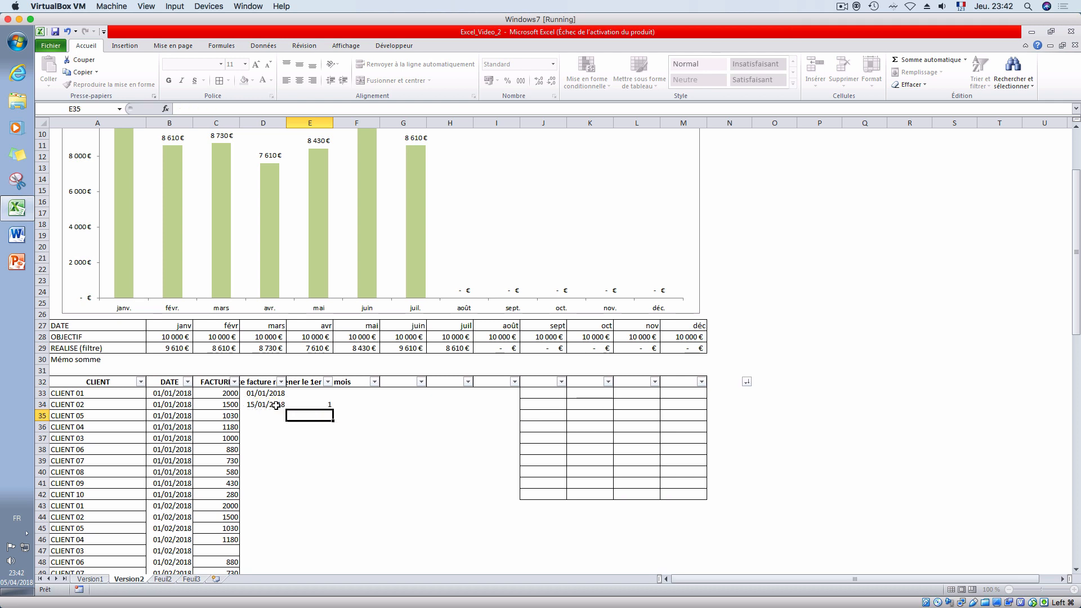
- Append the year to the month in E34, making the formula =MOIS(D34)&ANNEE(B34)
{"action": "left_click", "coordinate": [321, 403]}
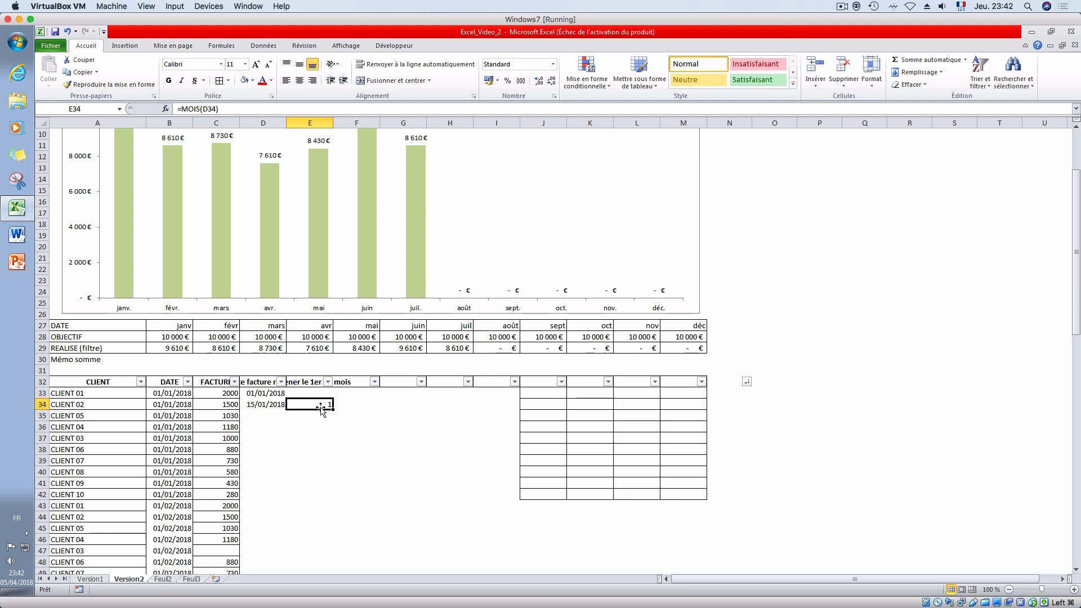
{"action": "left_click", "coordinate": [229, 111]}
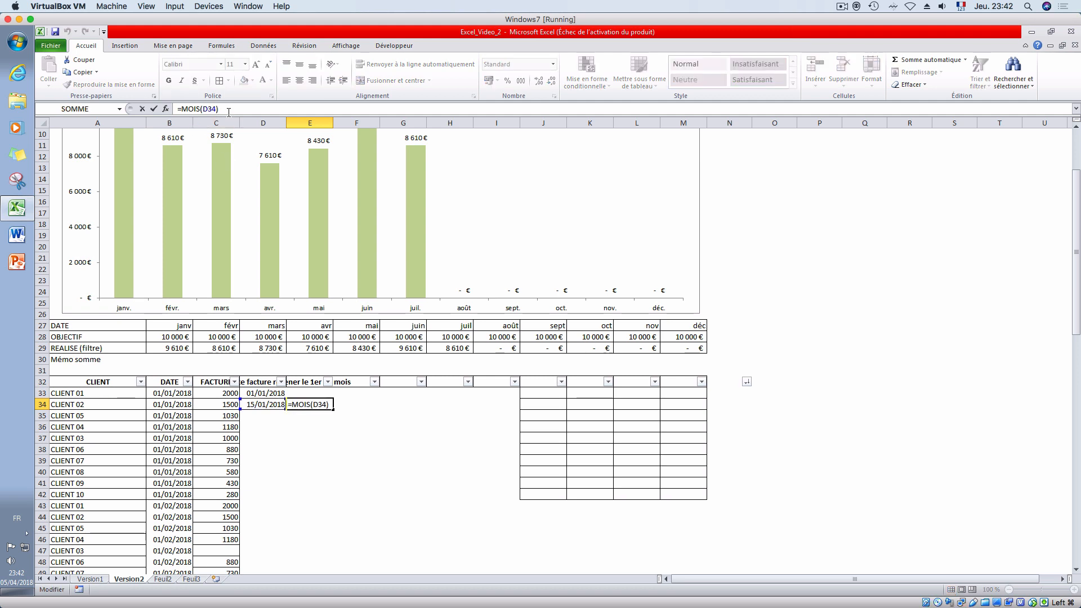
{"action": "type", "text": "&année"}
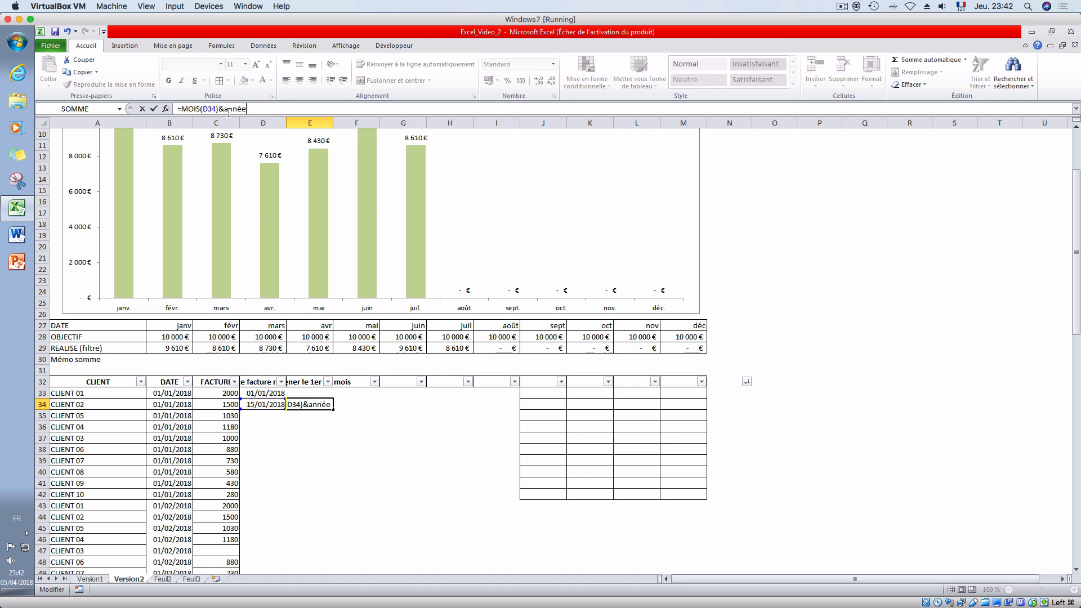
{"action": "key", "text": "BackSpace"}
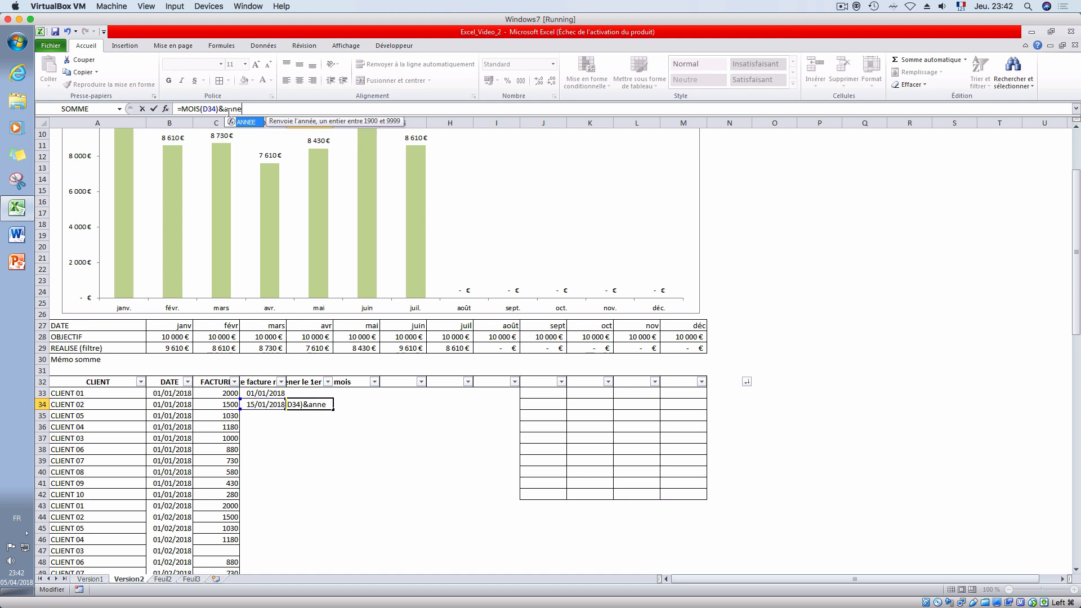
{"action": "type", "text": "("}
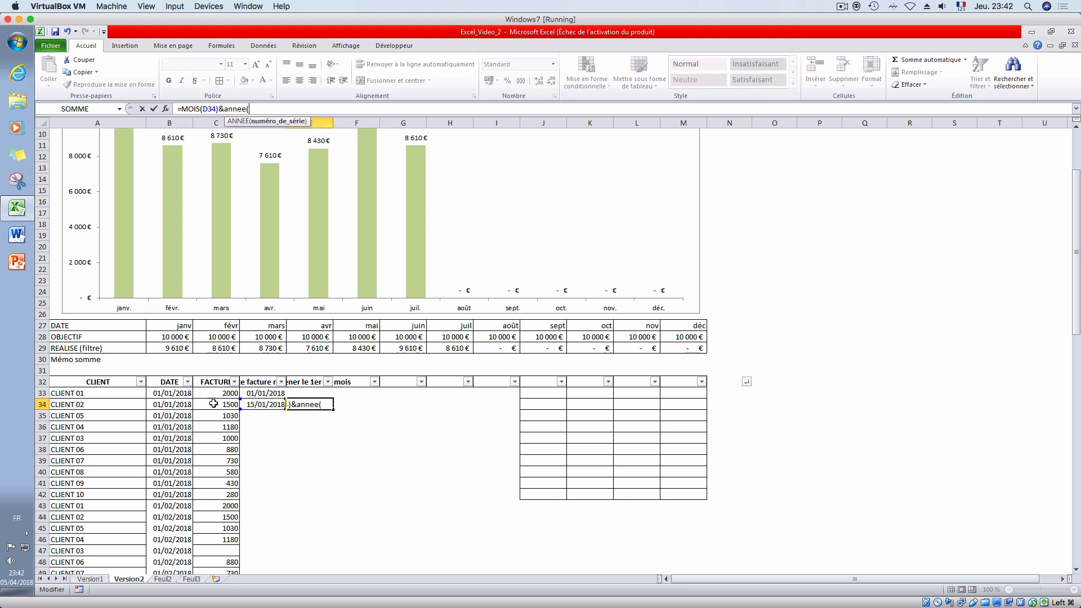
{"action": "left_click", "coordinate": [177, 404]}
{"action": "key", "text": "Return"}
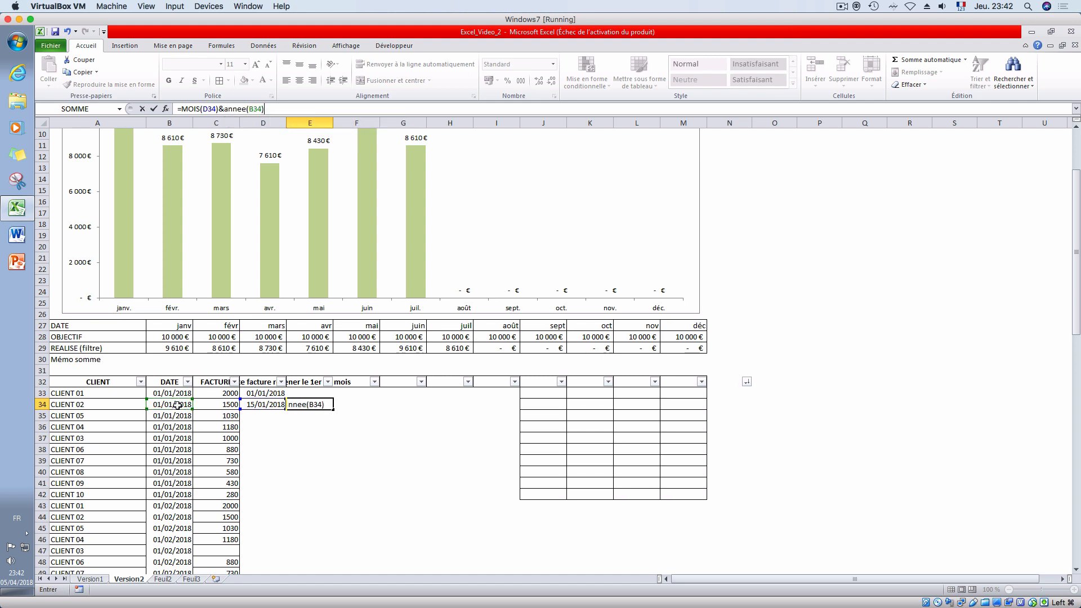
- Add a slash separator between month and year in E34, making the formula =MOIS(D34)&"/"&ANNEE(B34)
{"action": "left_click", "coordinate": [298, 406]}
{"action": "left_click", "coordinate": [226, 109]}
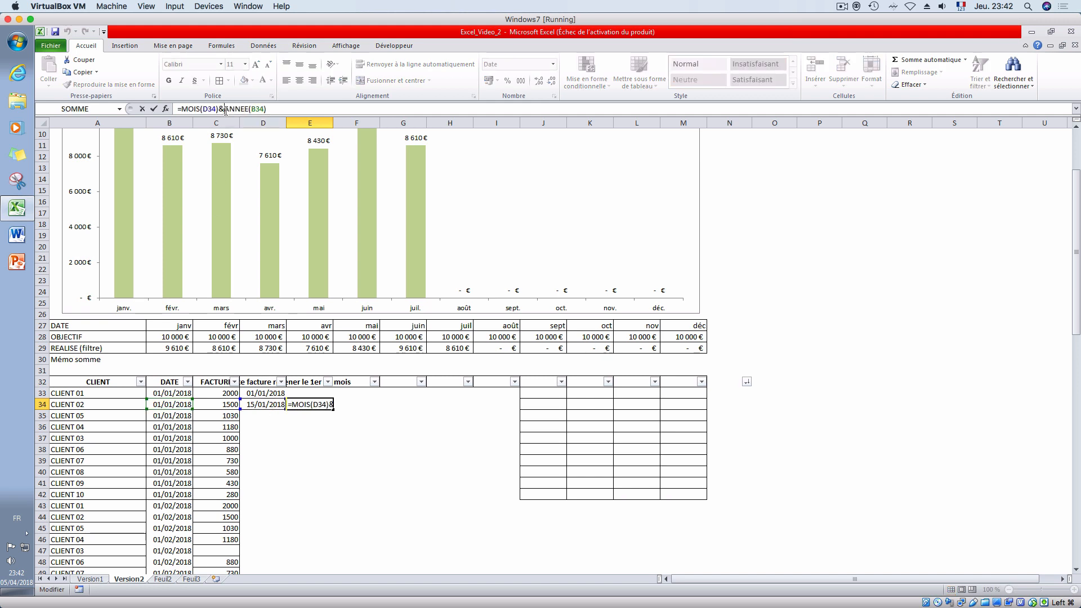
{"action": "type", "text": "\"/\""}
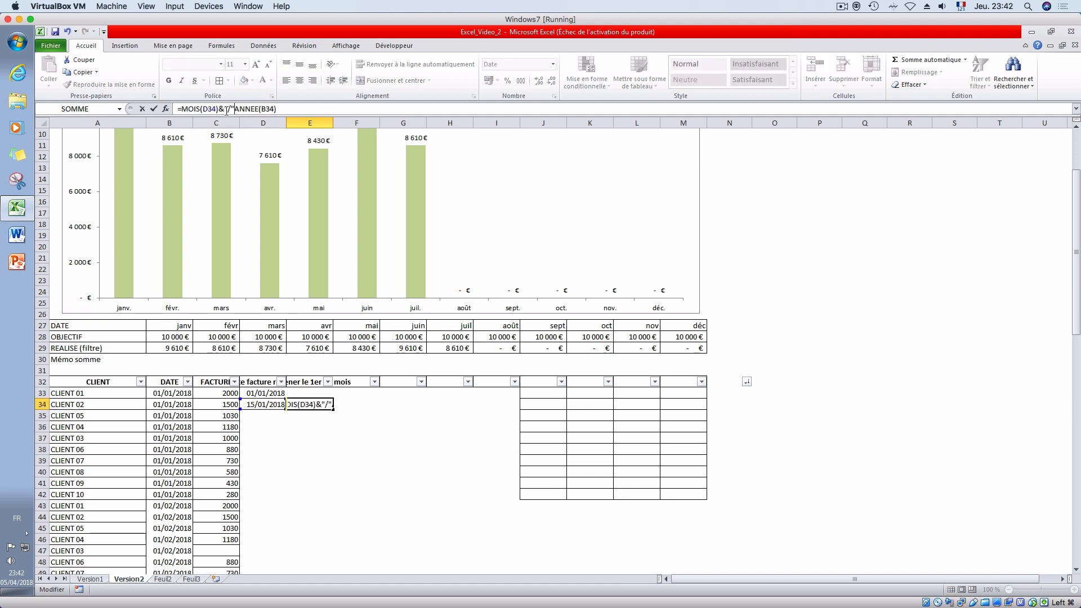
{"action": "key", "text": "Return"}
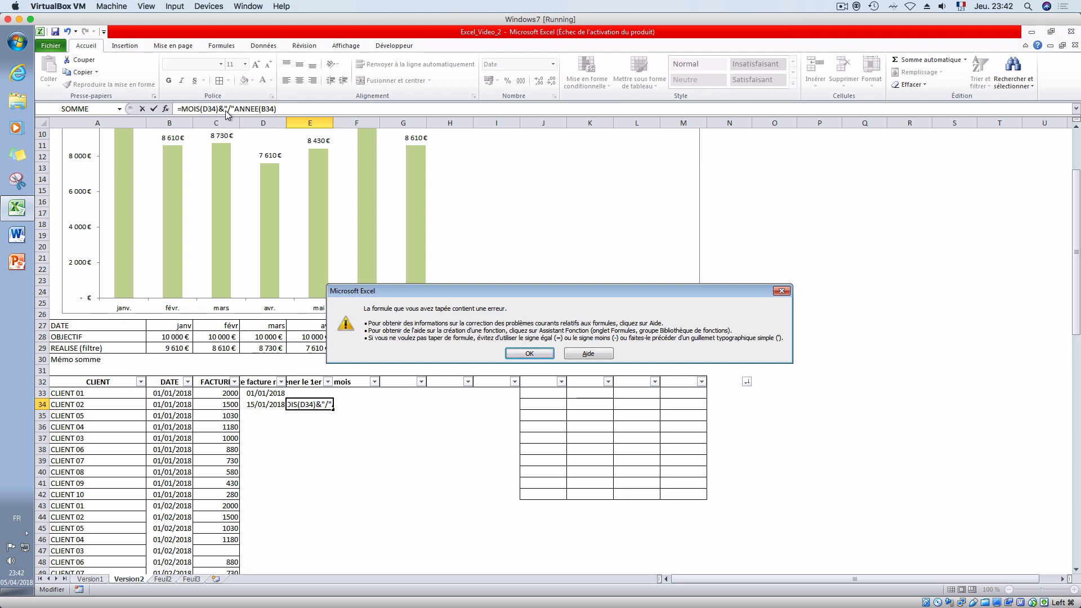
{"action": "key", "text": "Return"}
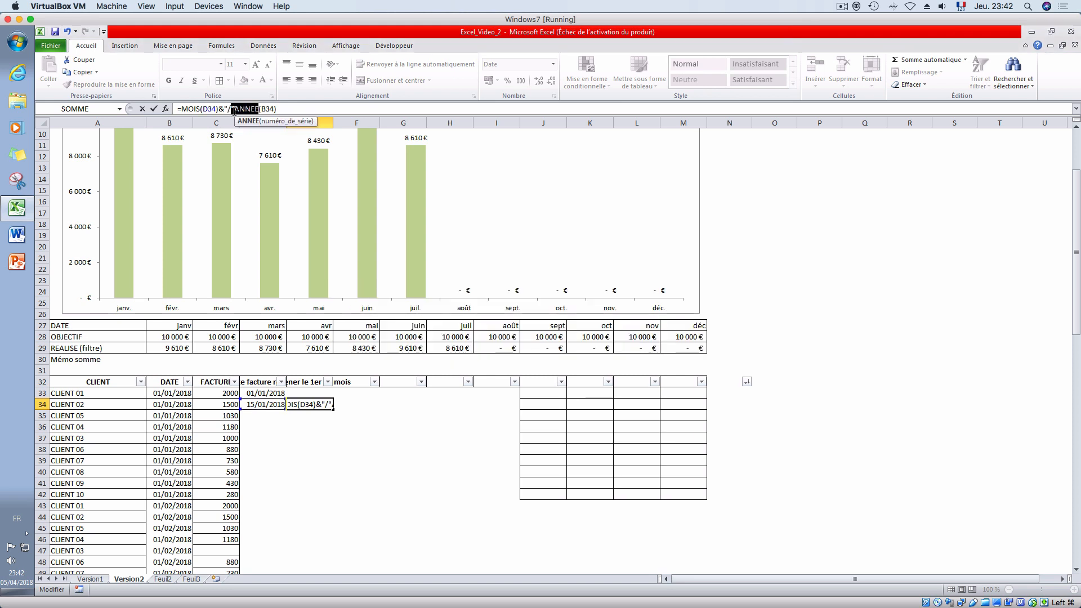
{"action": "left_click", "coordinate": [234, 109]}
{"action": "type", "text": "&"}
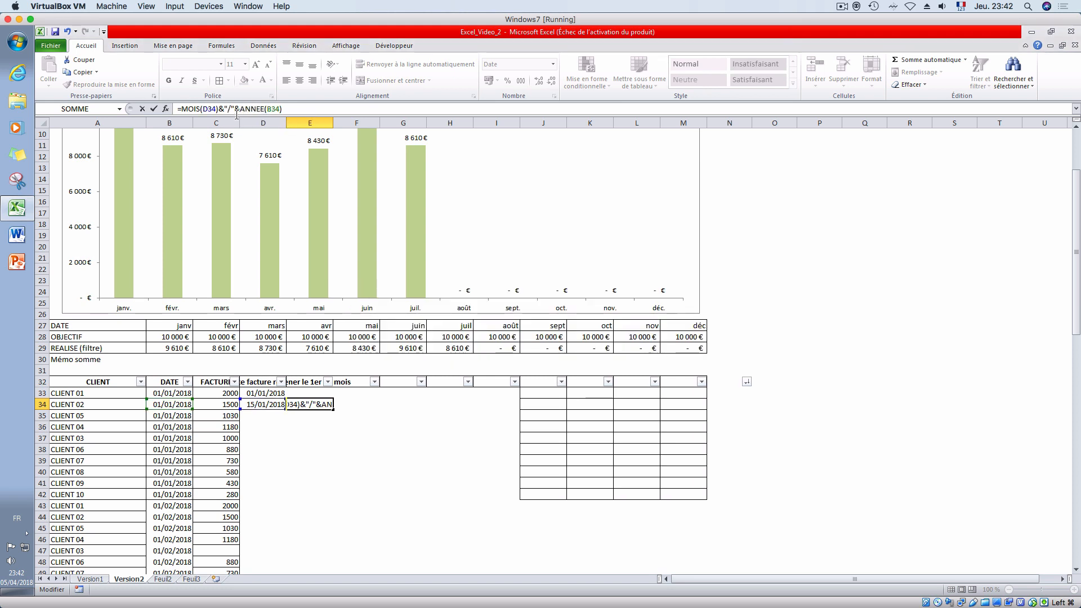
{"action": "key", "text": "Return"}
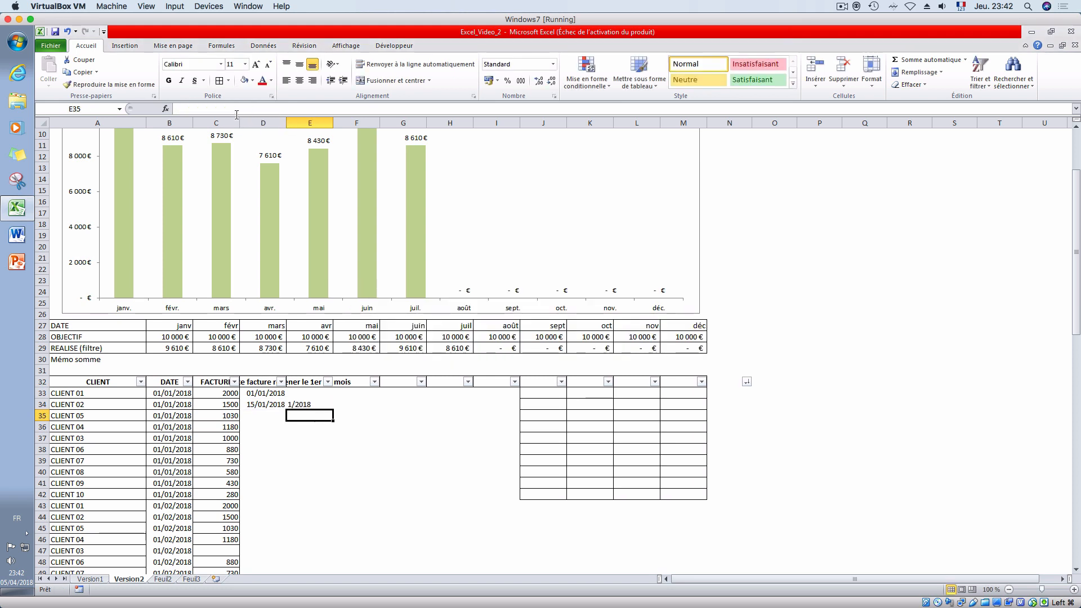
- Put the first day of the month in front of the E34 formula, making it ="01/"&MOIS(D34)&"/"&ANNEE(B34)
{"action": "left_click", "coordinate": [308, 405]}
{"action": "left_click", "coordinate": [180, 108]}
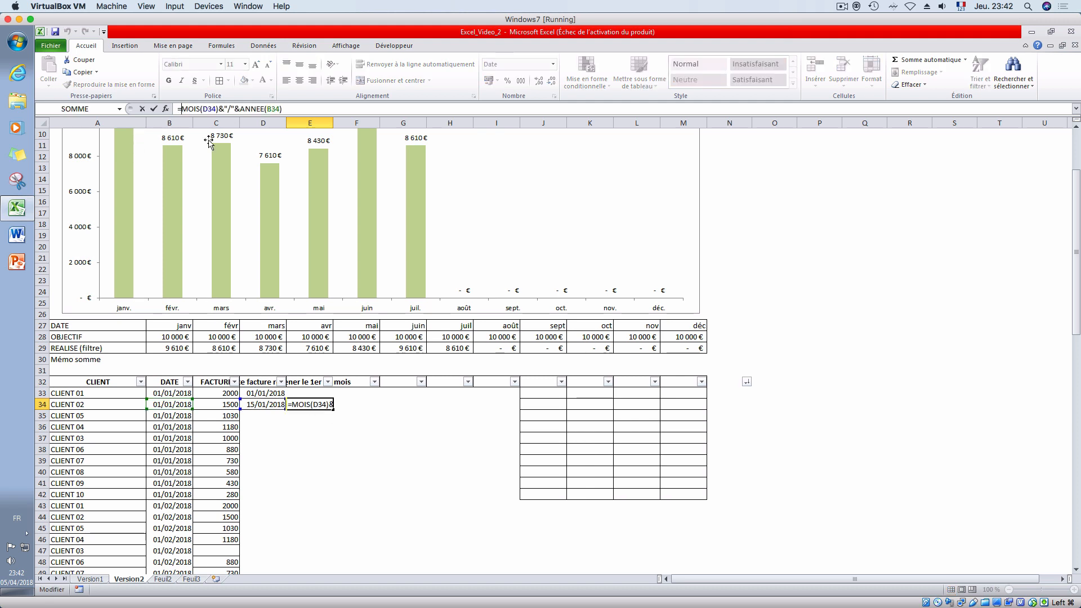
{"action": "type", "text": "\"0"}
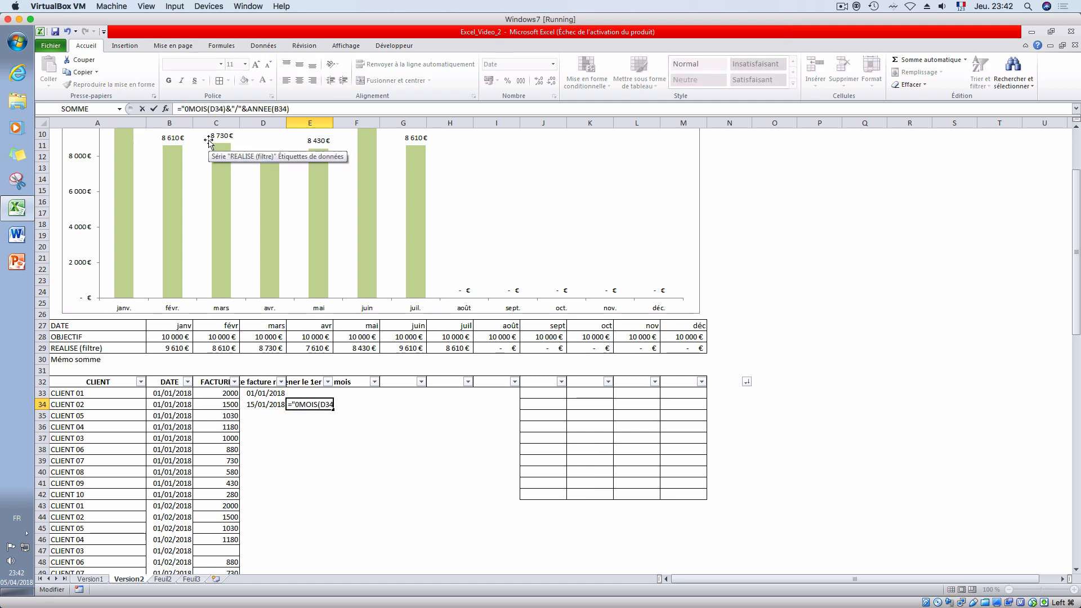
{"action": "type", "text": "1\"/"}
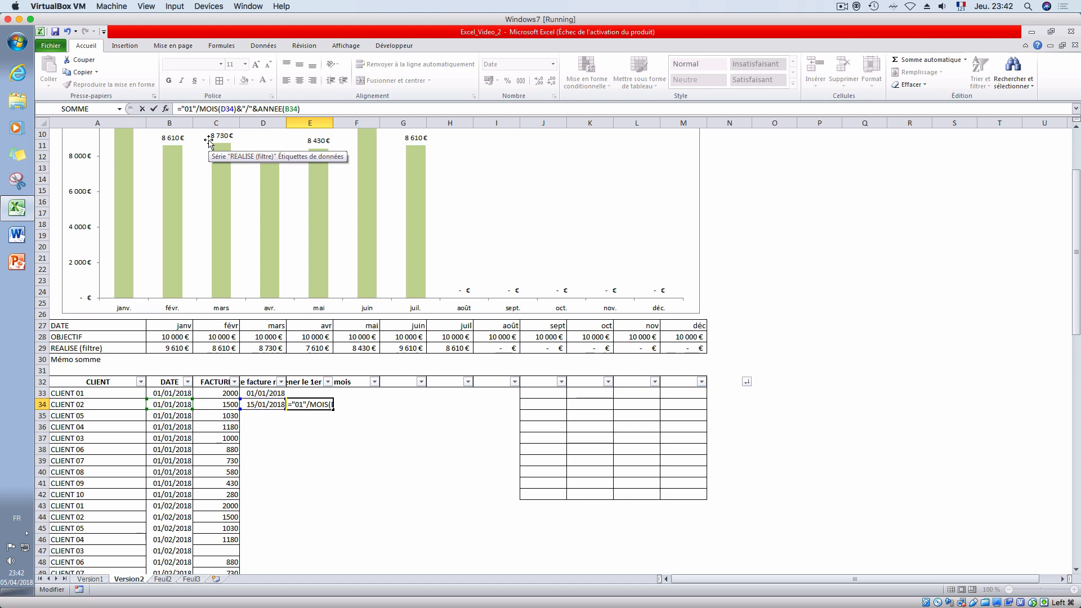
{"action": "key", "text": "BackSpace"}
{"action": "key", "text": "BackSpace"}
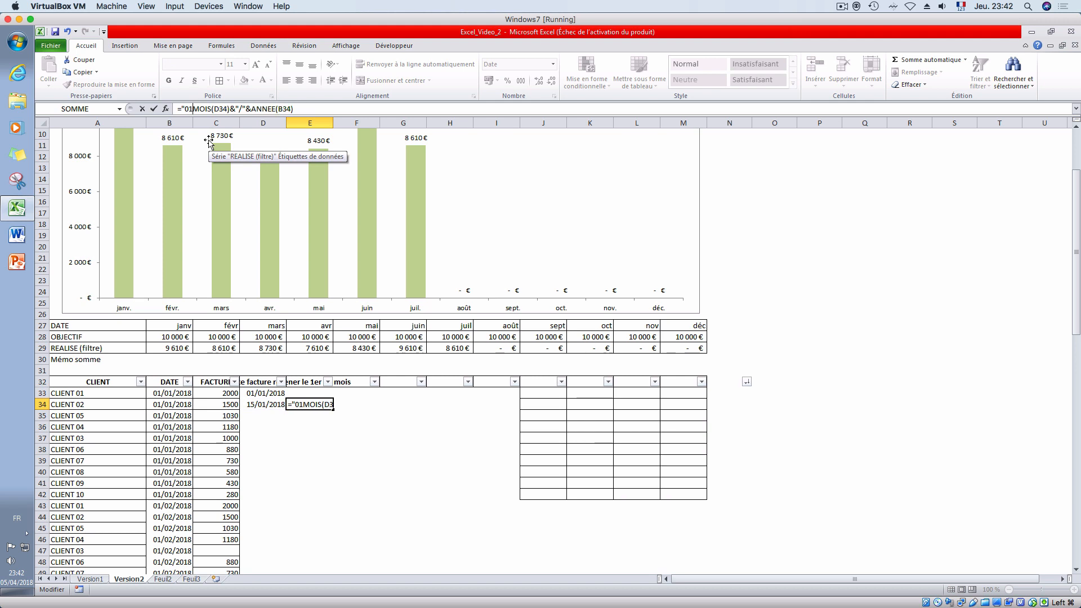
{"action": "type", "text": "/\""}
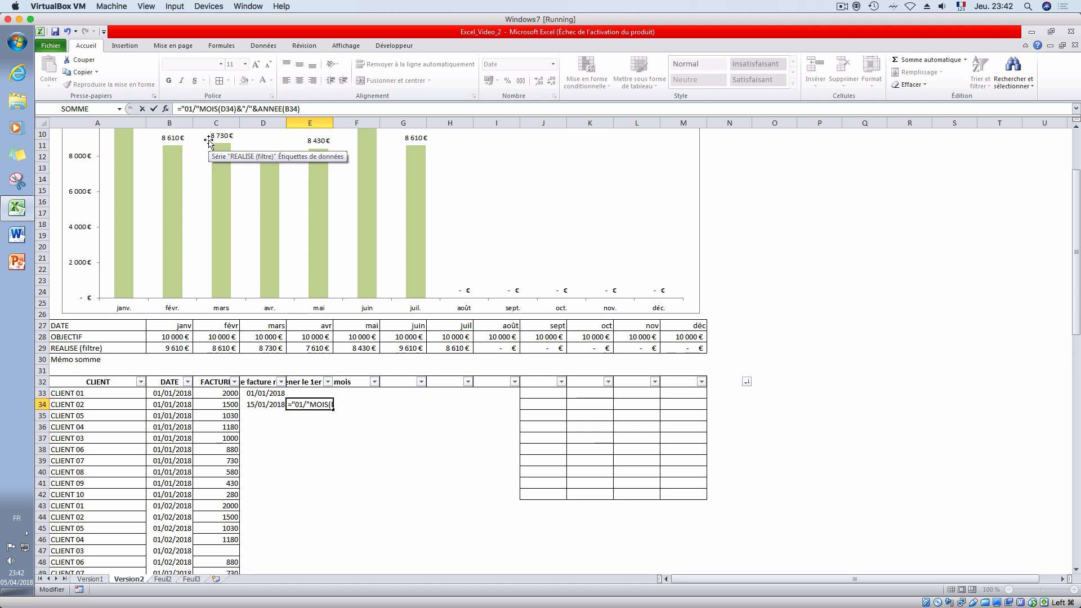
{"action": "type", "text": "&"}
{"action": "key", "text": "Return"}
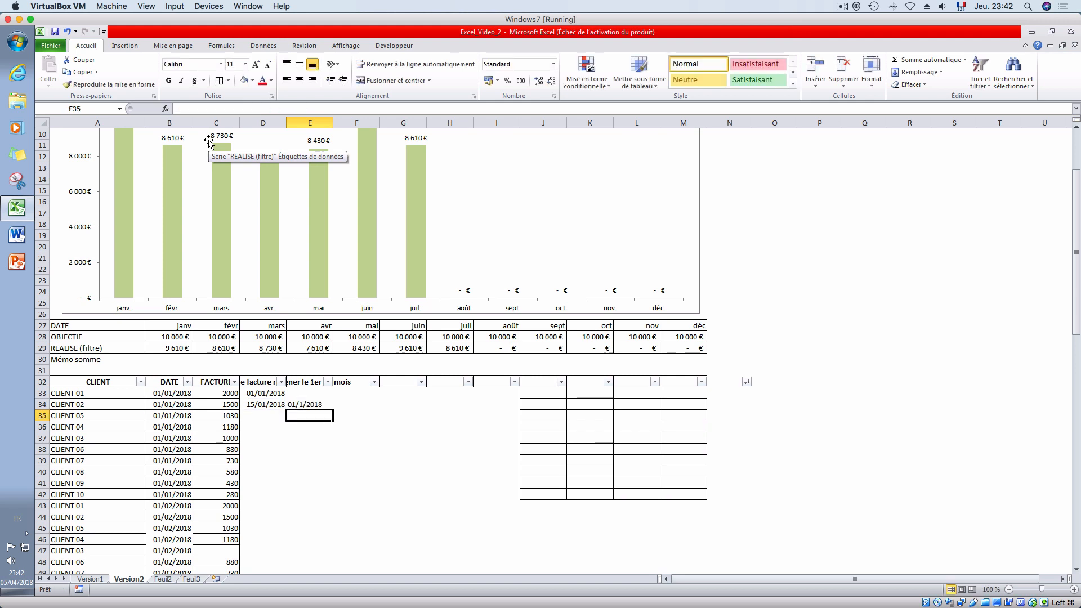
- Convert the E34 text to a real date by wrapping it as =DATEVAL("01/"&MOIS(D34)&"/"&ANNEE(B34))
{"action": "left_click", "coordinate": [302, 404]}
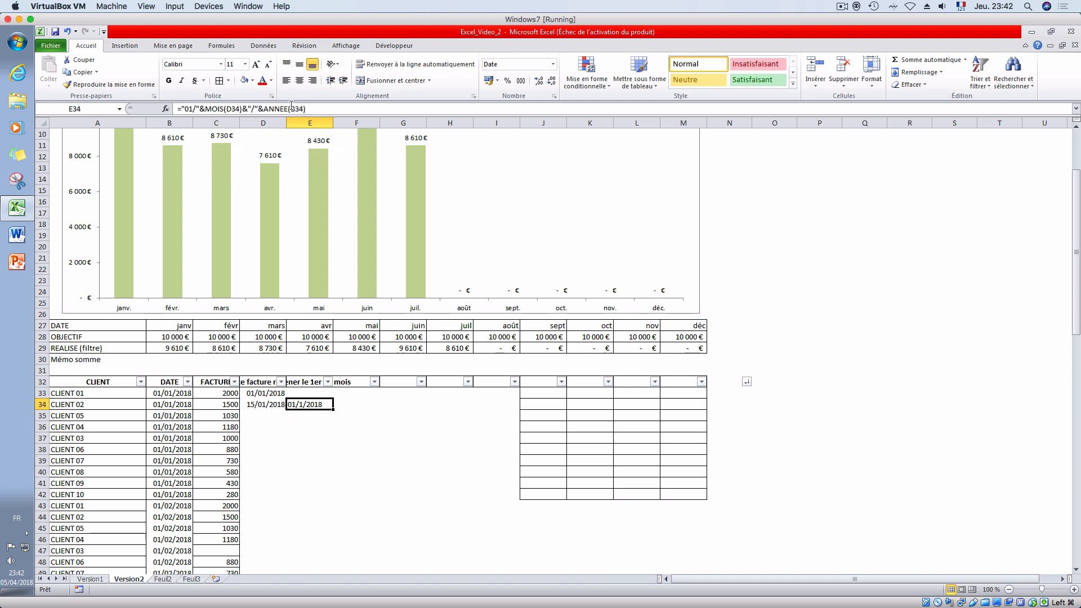
{"action": "left_click", "coordinate": [182, 109]}
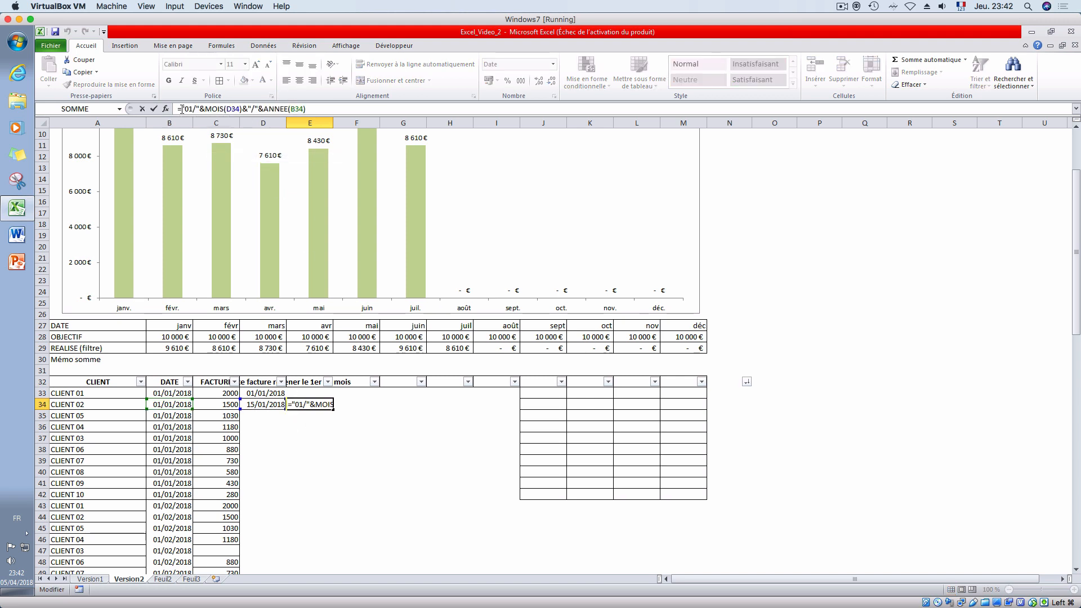
{"action": "type", "text": "dat"}
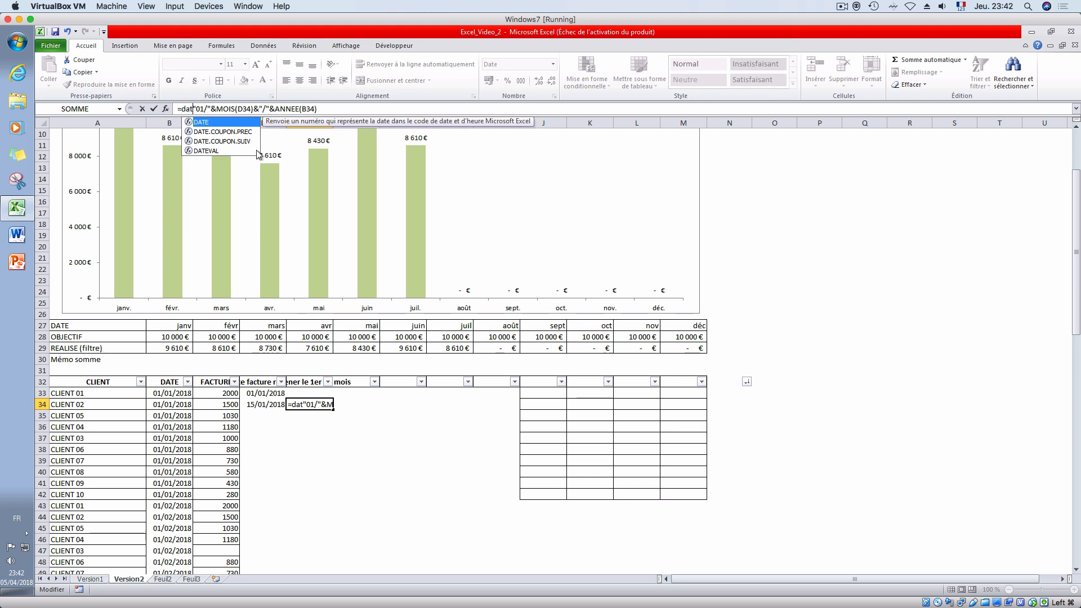
{"action": "double_click", "coordinate": [223, 151]}
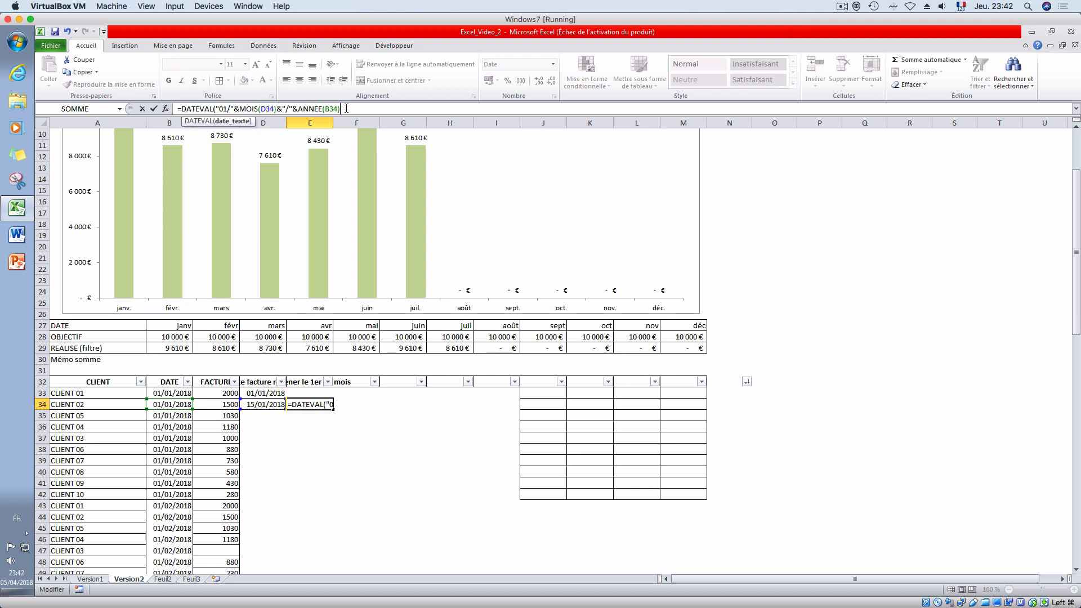
{"action": "type", "text": ")"}
{"action": "key", "text": "Return"}
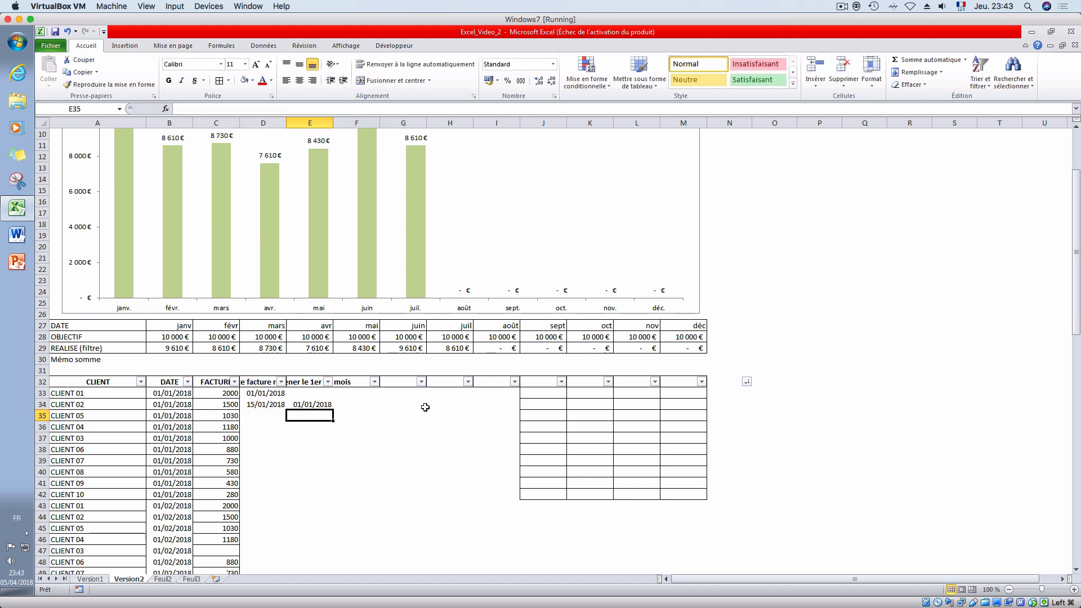
{"action": "left_click", "coordinate": [303, 400]}
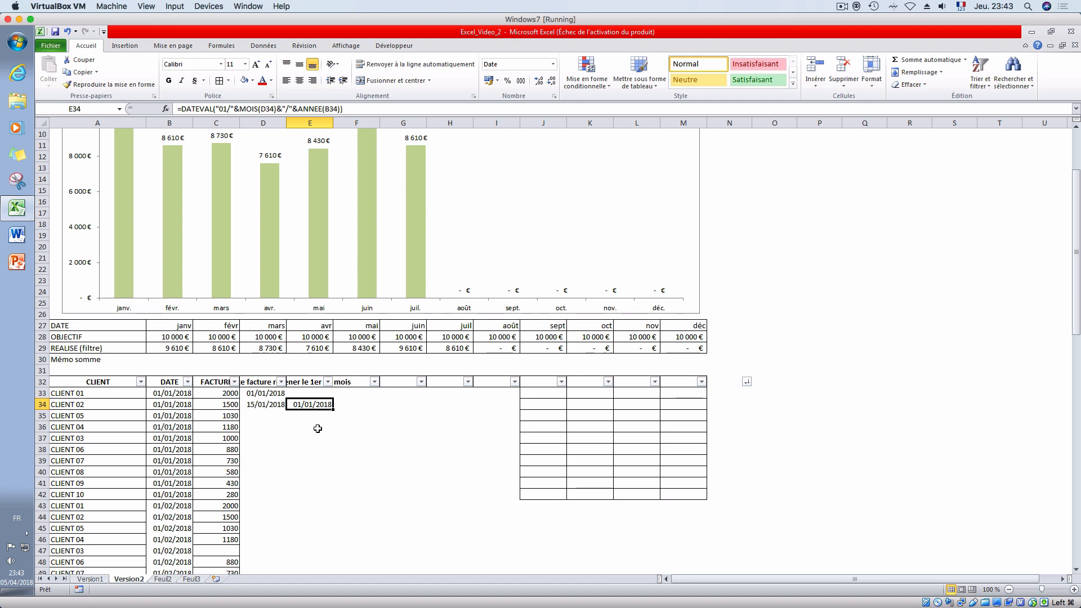
- Enter the date 23/01/2018 in D35 and extend the first-of-month formula from E34 down to E35
{"action": "left_click", "coordinate": [273, 416]}
{"action": "type", "text": "23/1/"}
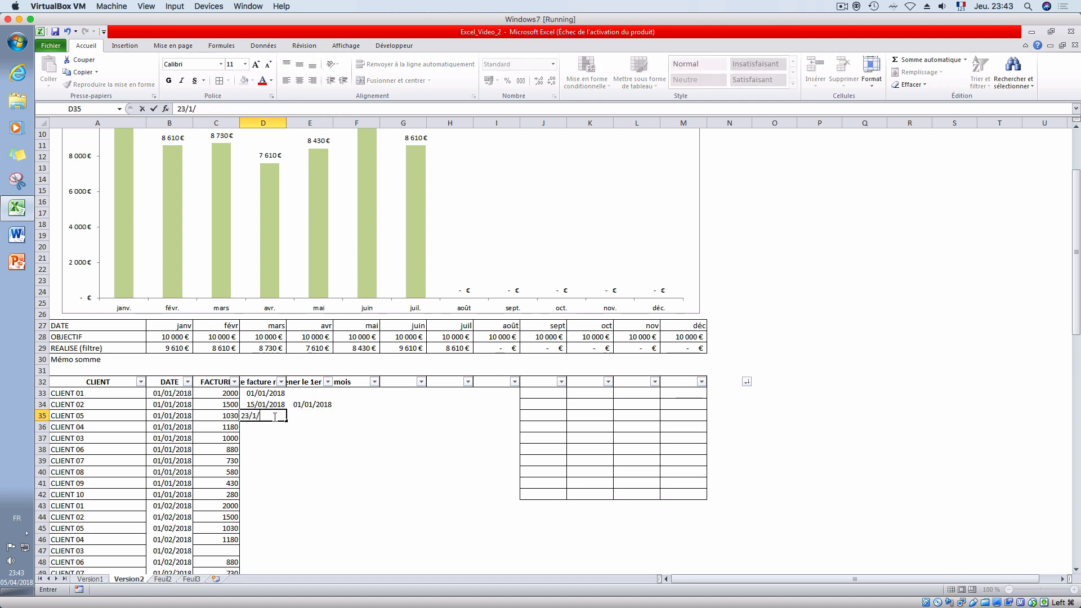
{"action": "key", "text": "Return"}
{"action": "left_click", "coordinate": [304, 404]}
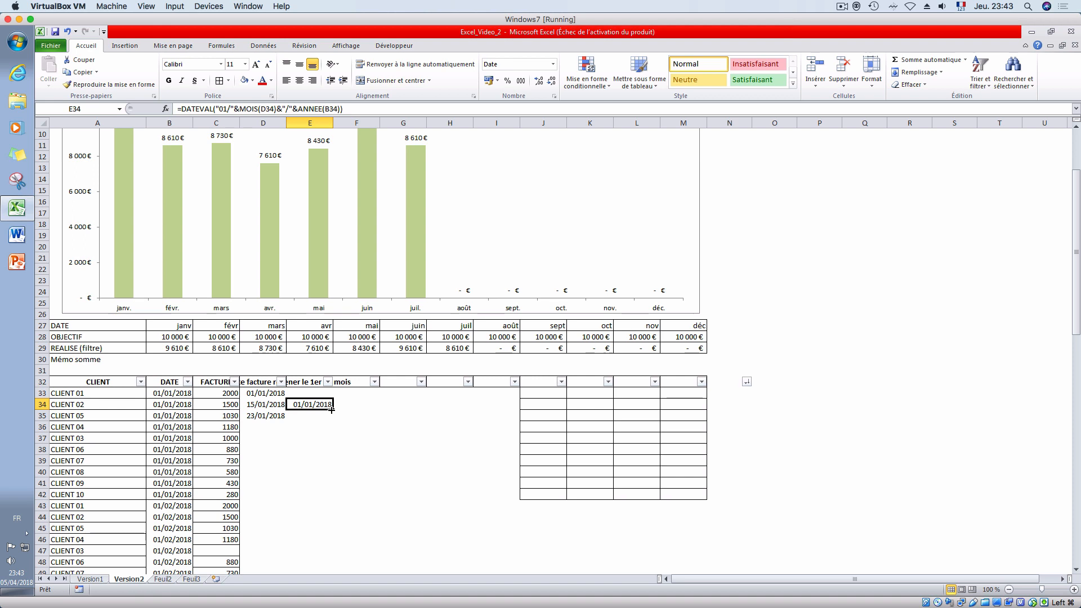
{"action": "left_click_drag", "start_coordinate": [333, 410], "coordinate": [334, 421]}
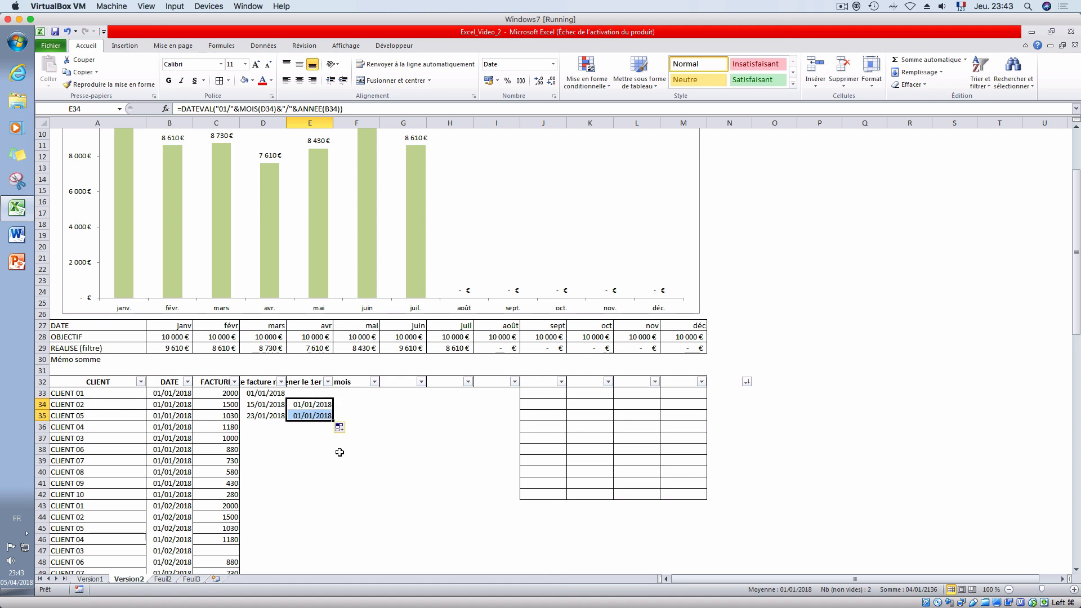
{"action": "left_click", "coordinate": [297, 403]}
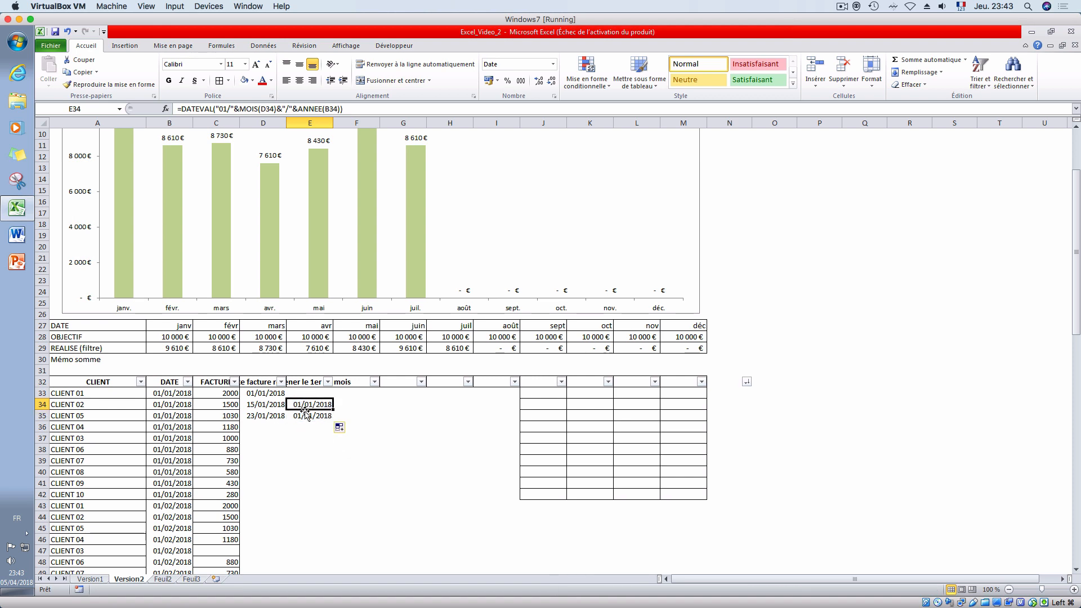
{"action": "left_click", "coordinate": [301, 416]}
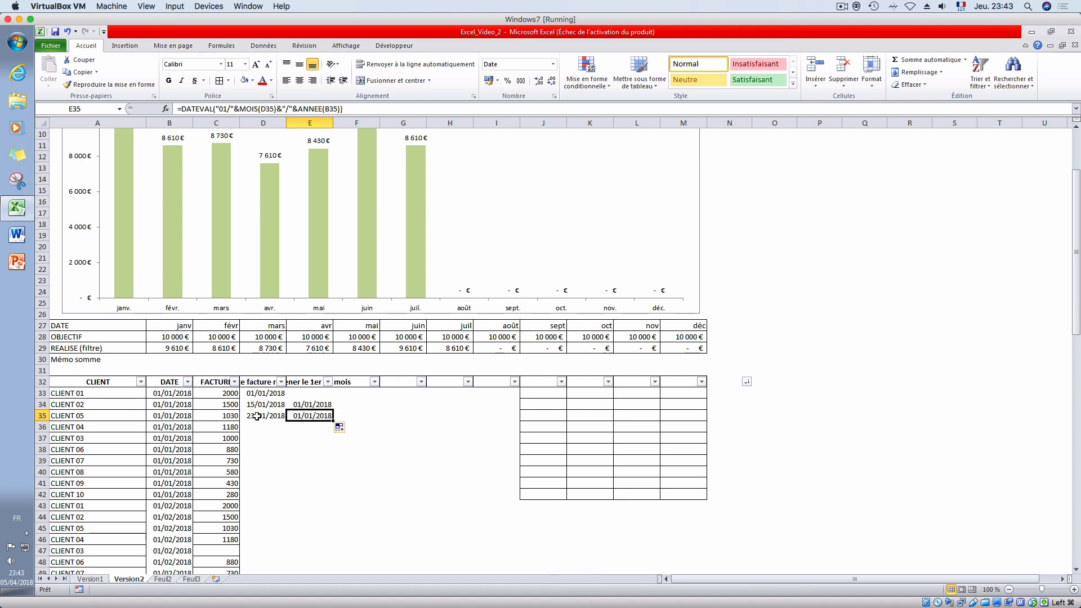
- Filter the CLIENT column of the invoice list to show only CLIENT 01
{"action": "left_click", "coordinate": [172, 348]}
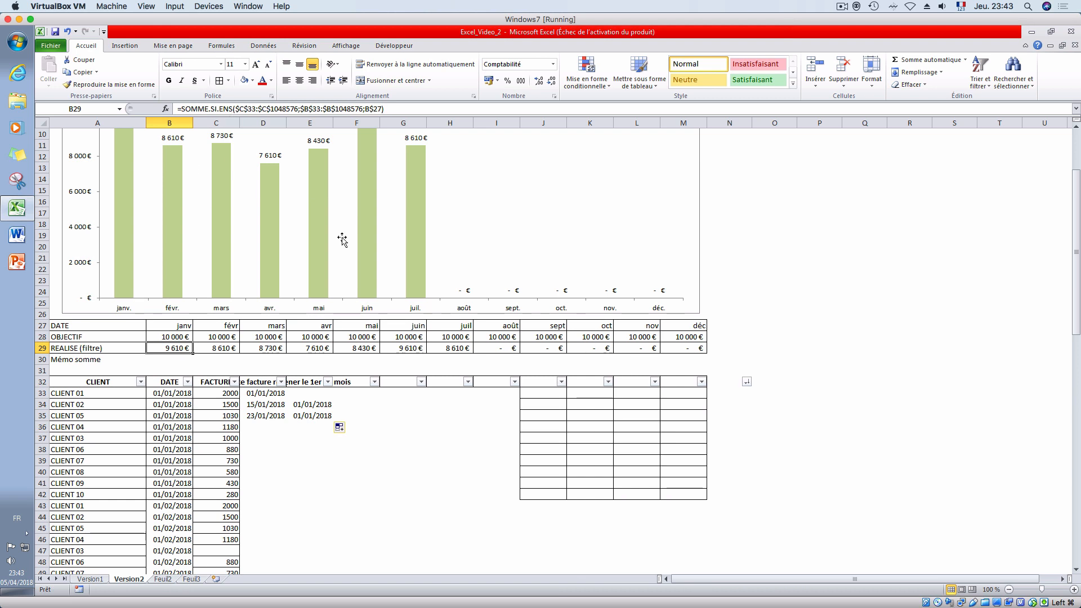
{"action": "scroll", "coordinate": [324, 444], "scroll_direction": "down", "scroll_amount": 1}
{"action": "scroll", "coordinate": [323, 444], "scroll_direction": "up", "scroll_amount": 4}
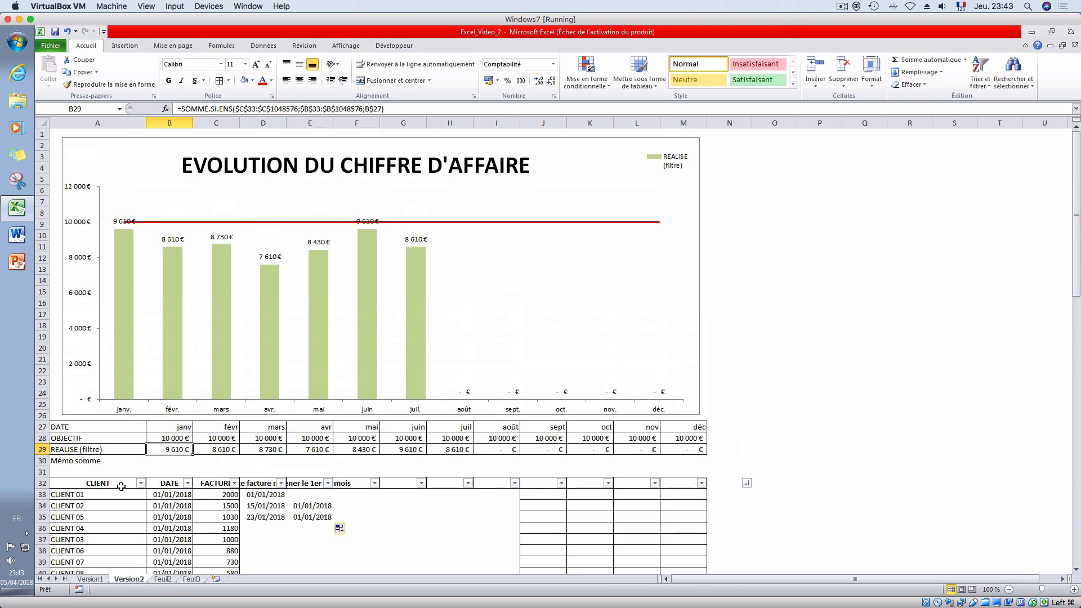
{"action": "left_click", "coordinate": [141, 483]}
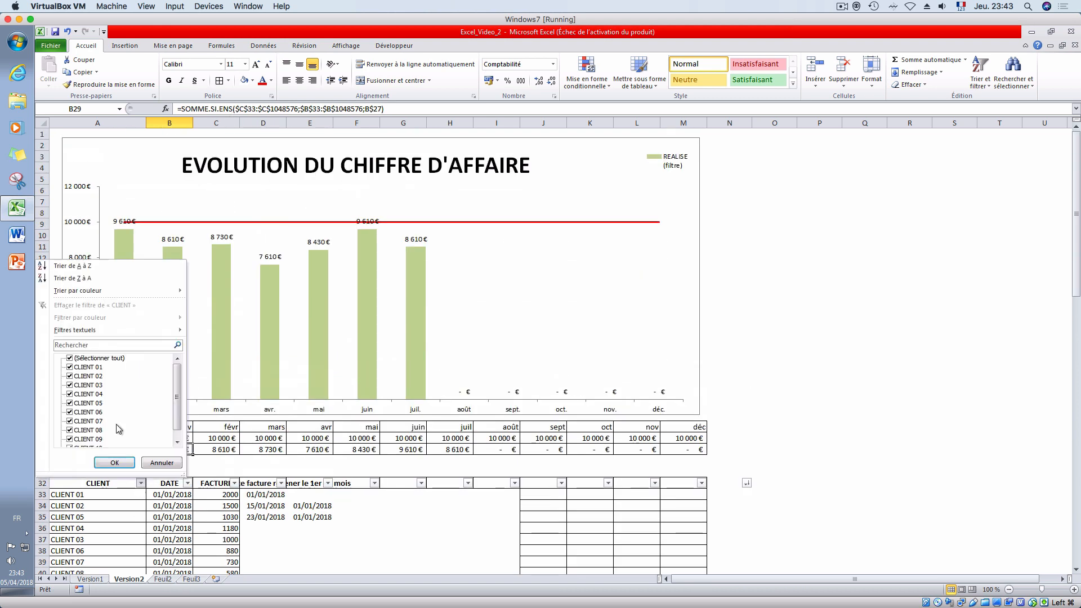
{"action": "left_click", "coordinate": [89, 359]}
{"action": "left_click", "coordinate": [86, 367]}
{"action": "left_click", "coordinate": [112, 462]}
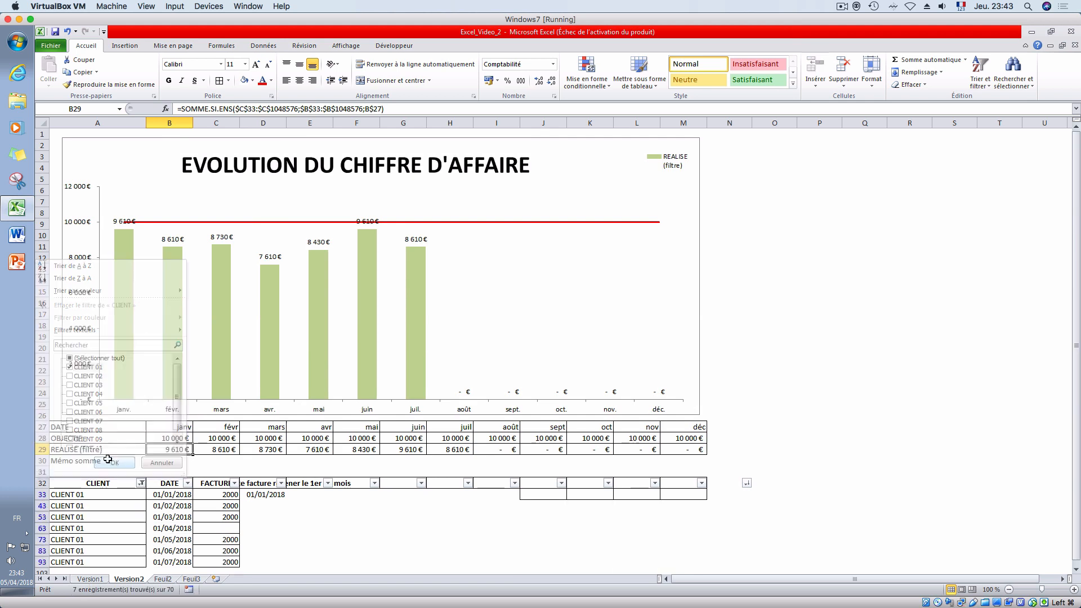
- Set the CLIENT column filter back to all clients
{"action": "left_click", "coordinate": [140, 483]}
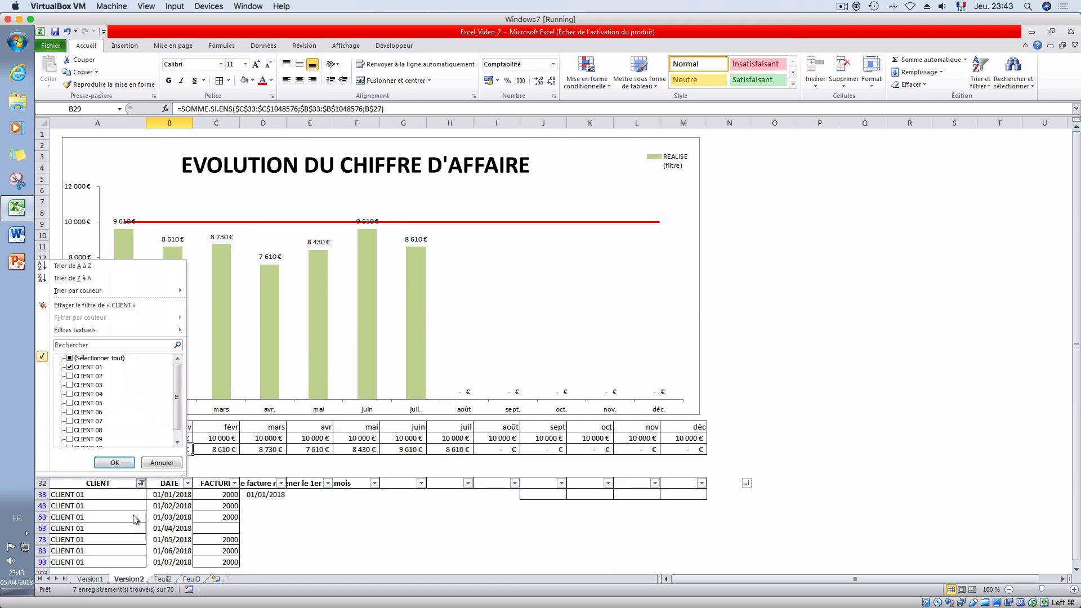
{"action": "left_click", "coordinate": [76, 358]}
{"action": "left_click", "coordinate": [132, 460]}
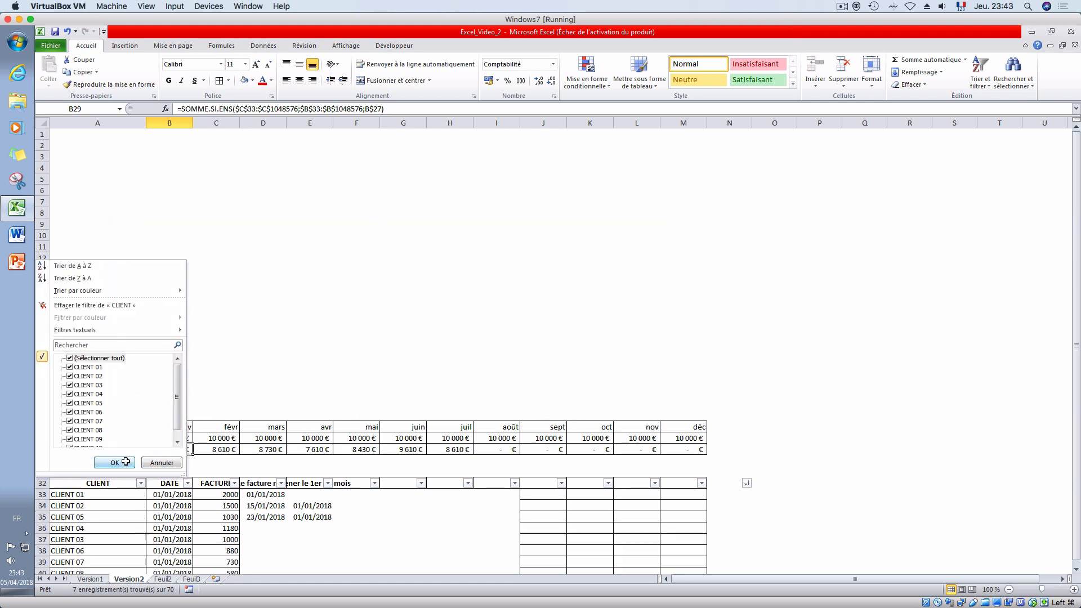
{"action": "left_click", "coordinate": [352, 539]}
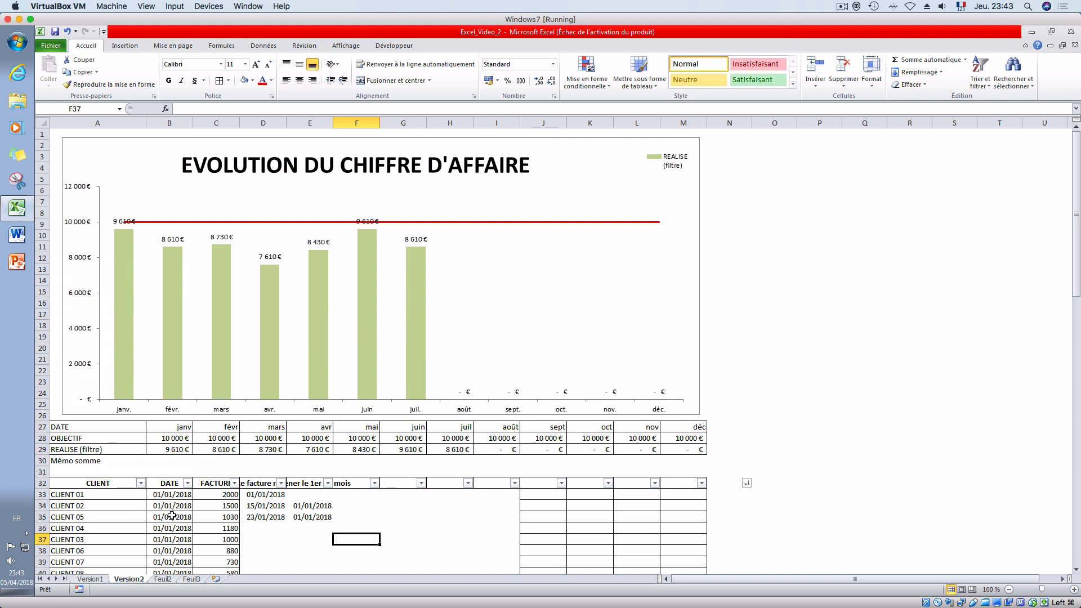
{"action": "left_click_drag", "start_coordinate": [107, 483], "coordinate": [221, 549]}
{"action": "scroll", "coordinate": [268, 528], "scroll_direction": "down", "scroll_amount": 2}
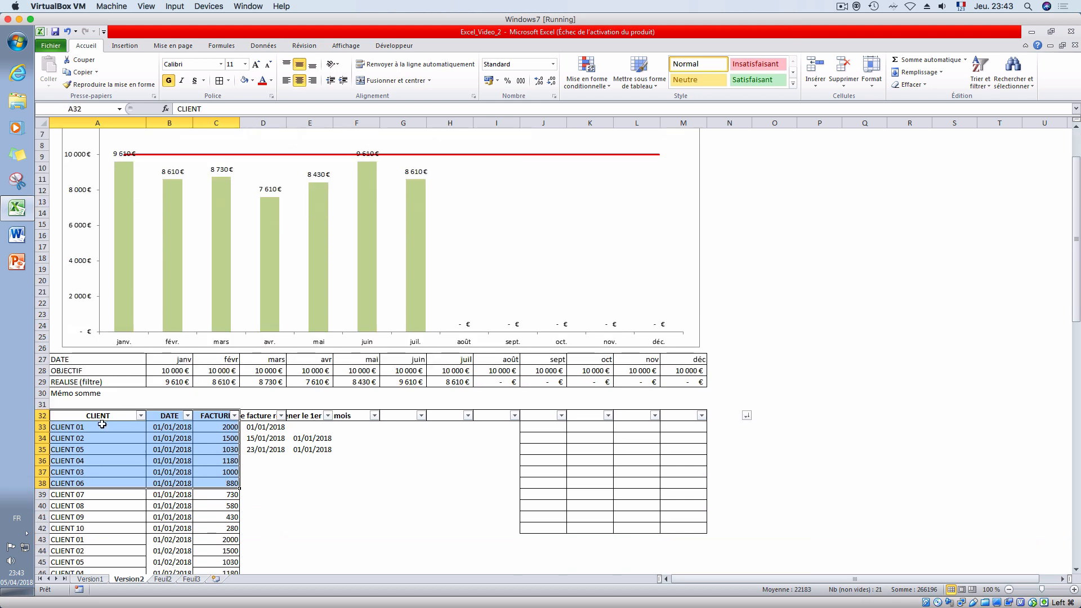
{"action": "scroll", "coordinate": [341, 535], "scroll_direction": "up", "scroll_amount": 2}
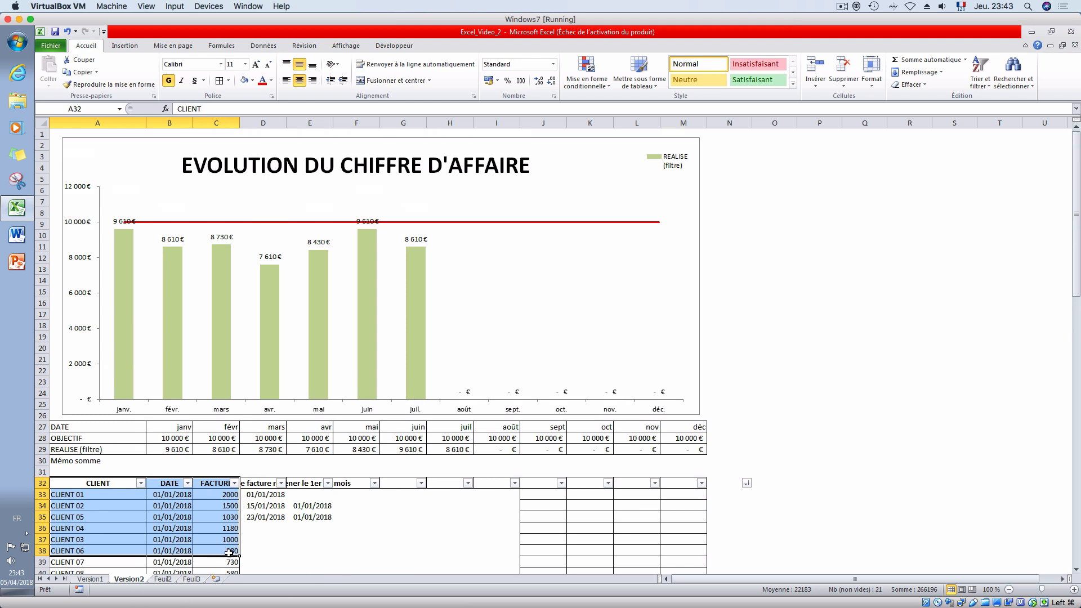
{"action": "left_click", "coordinate": [90, 579]}
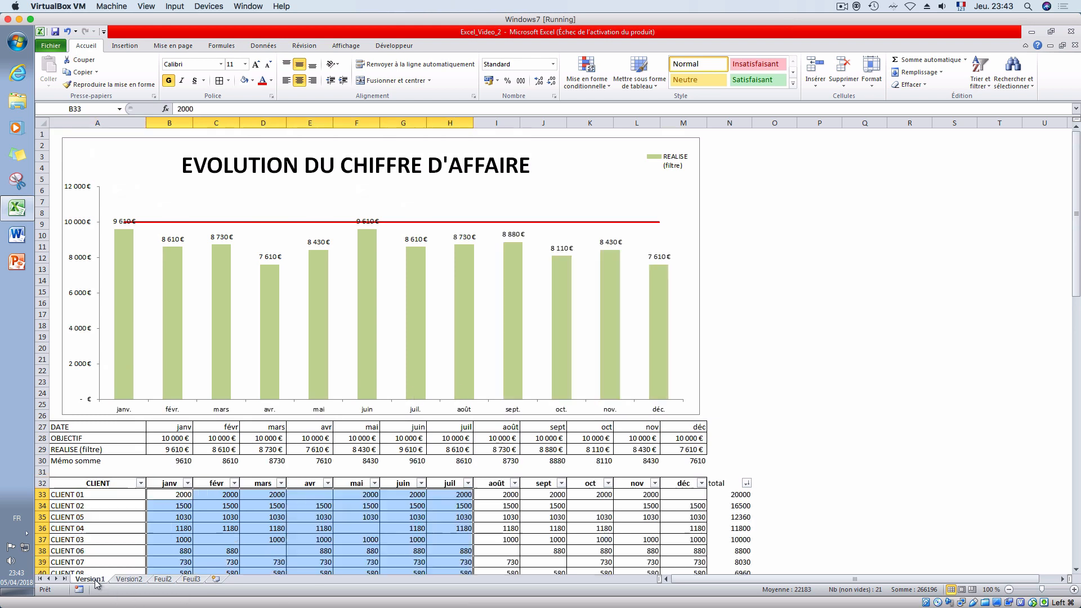
- Create a copy of the Version2 sheet and place it directly after Version2
{"action": "left_click", "coordinate": [130, 580]}
{"action": "right_click", "coordinate": [130, 581]}
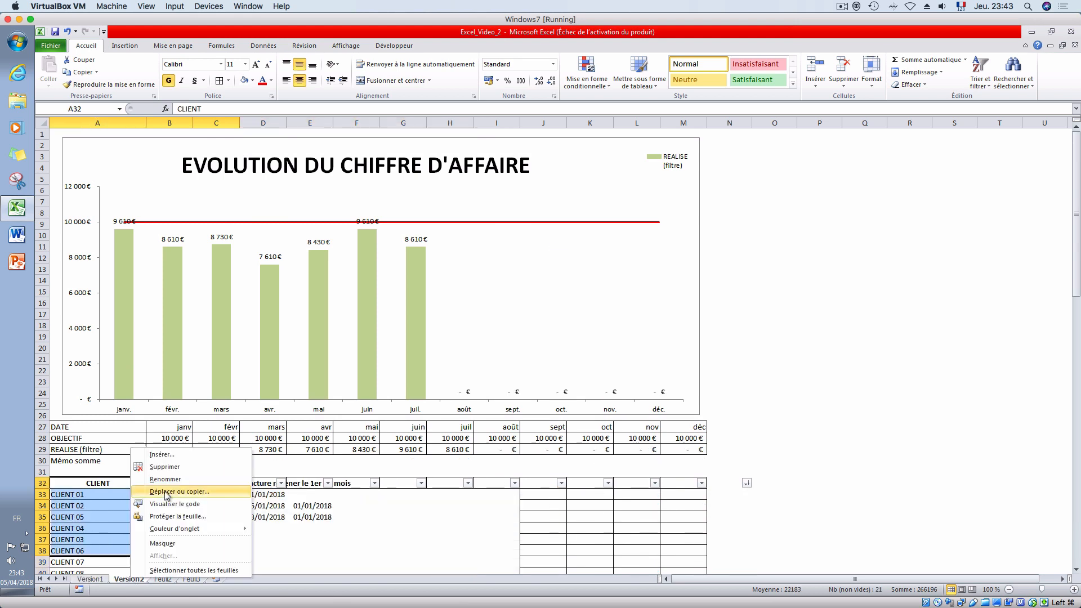
{"action": "left_click", "coordinate": [167, 491]}
{"action": "left_click", "coordinate": [112, 532]}
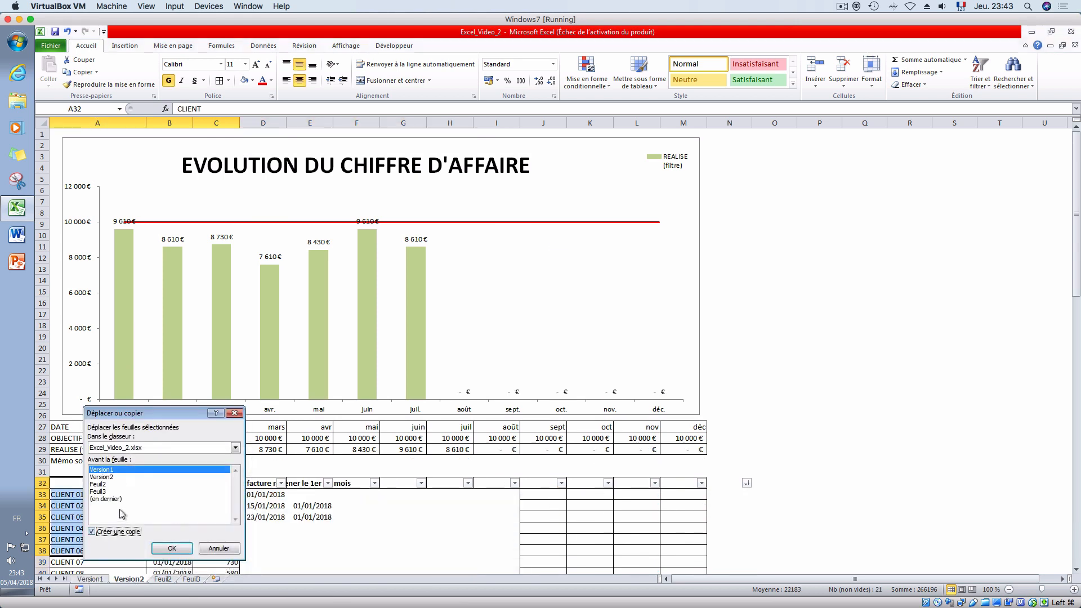
{"action": "left_click", "coordinate": [172, 548]}
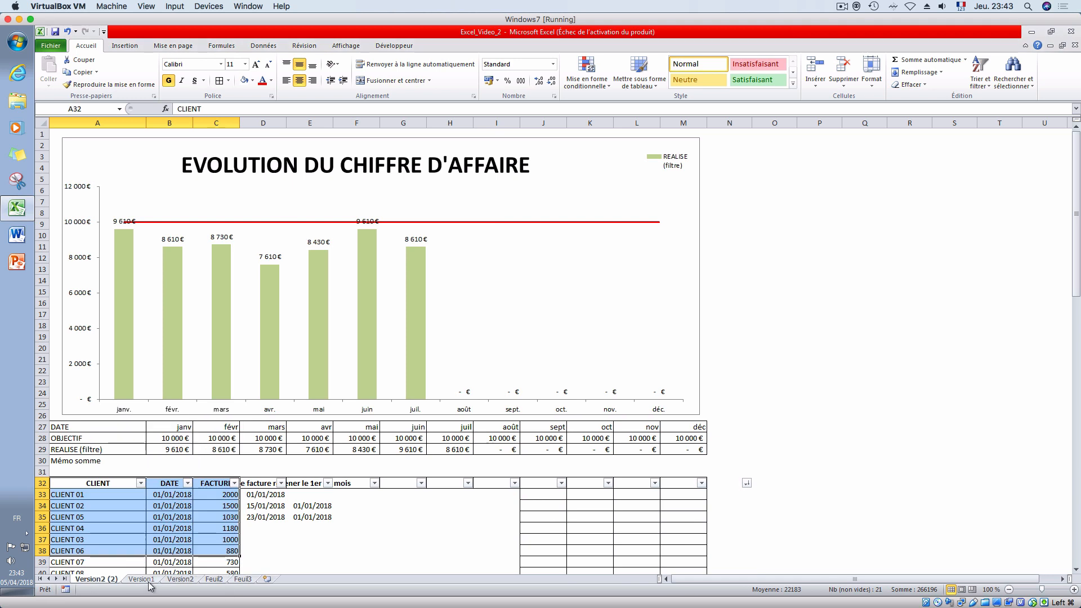
{"action": "left_click_drag", "start_coordinate": [113, 585], "coordinate": [214, 582]}
- Rename the copied sheet as Version3
{"action": "right_click", "coordinate": [181, 580]}
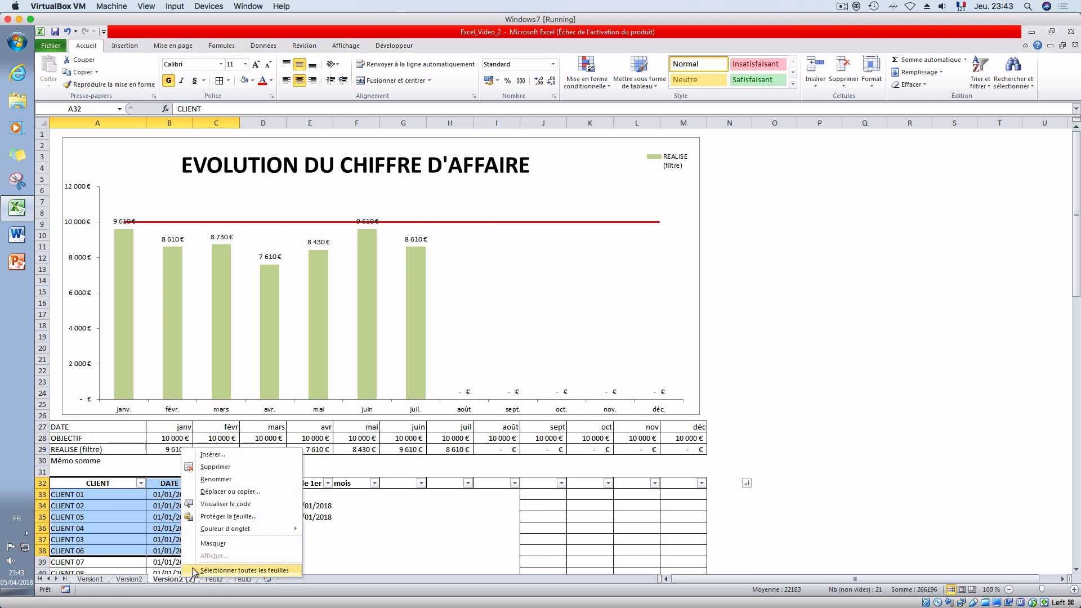
{"action": "left_click", "coordinate": [209, 491]}
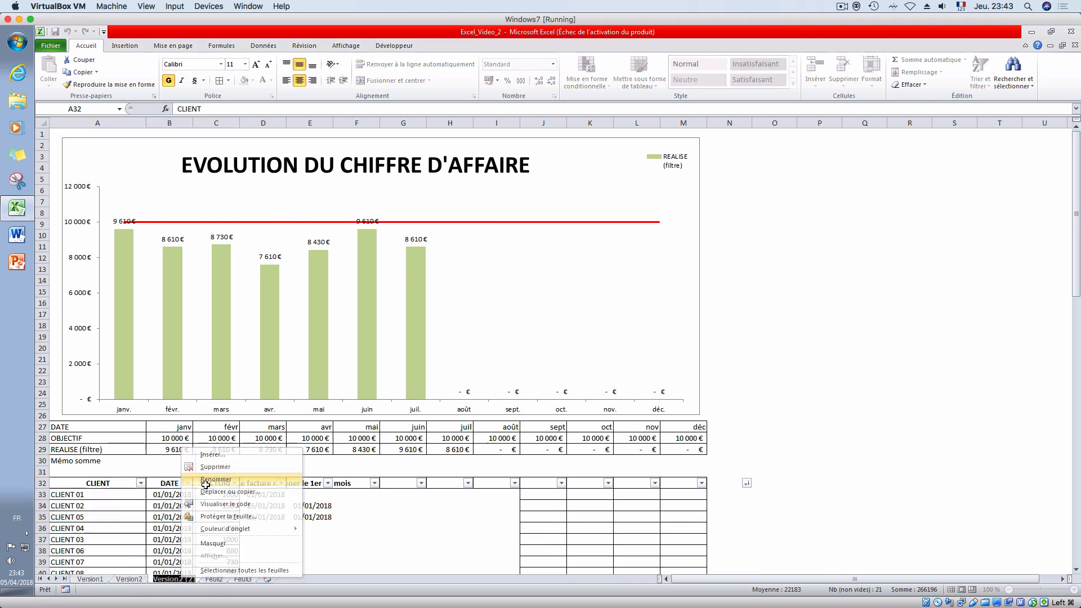
{"action": "double_click", "coordinate": [181, 579]}
{"action": "type", "text": "Version3"}
{"action": "key", "text": "Return"}
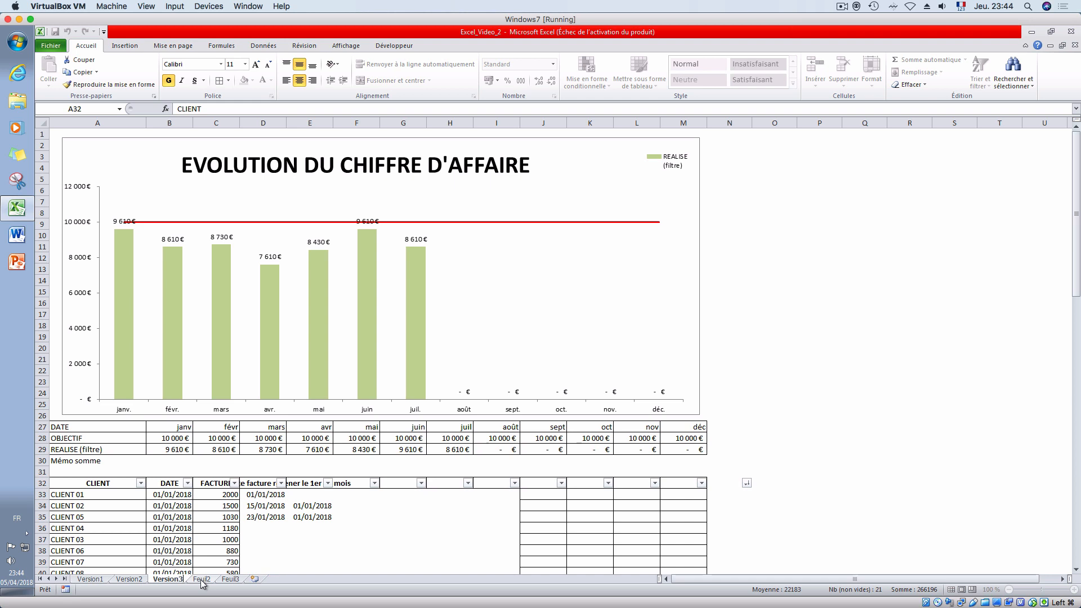
- Clear the header note, test dates and formulas in D32:E35 of the Version3 sheet
{"action": "left_click", "coordinate": [350, 540]}
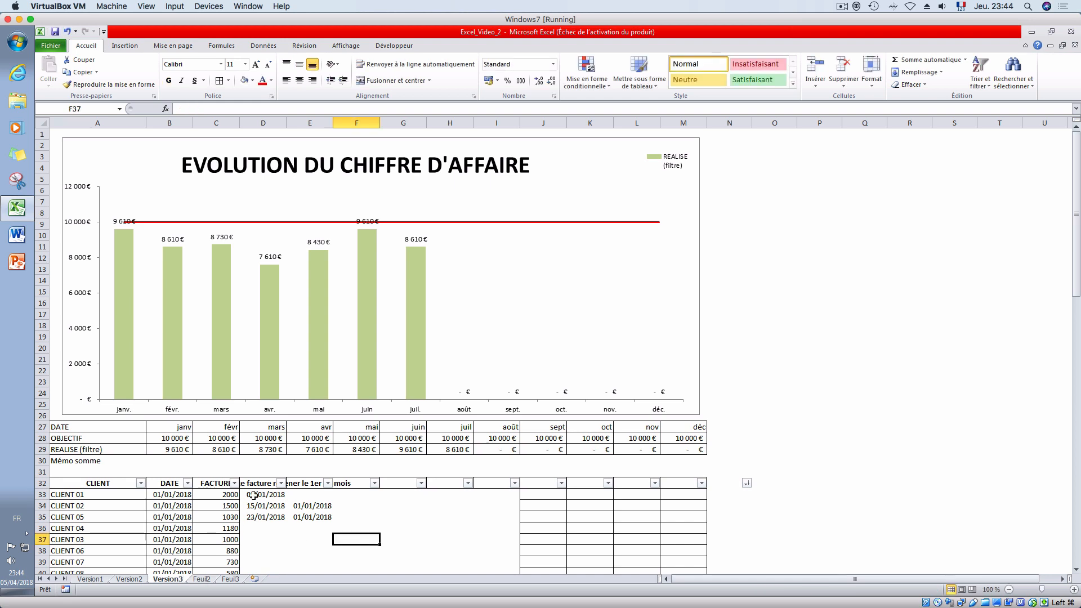
{"action": "left_click_drag", "start_coordinate": [256, 483], "coordinate": [331, 519]}
{"action": "key", "text": "Delete"}
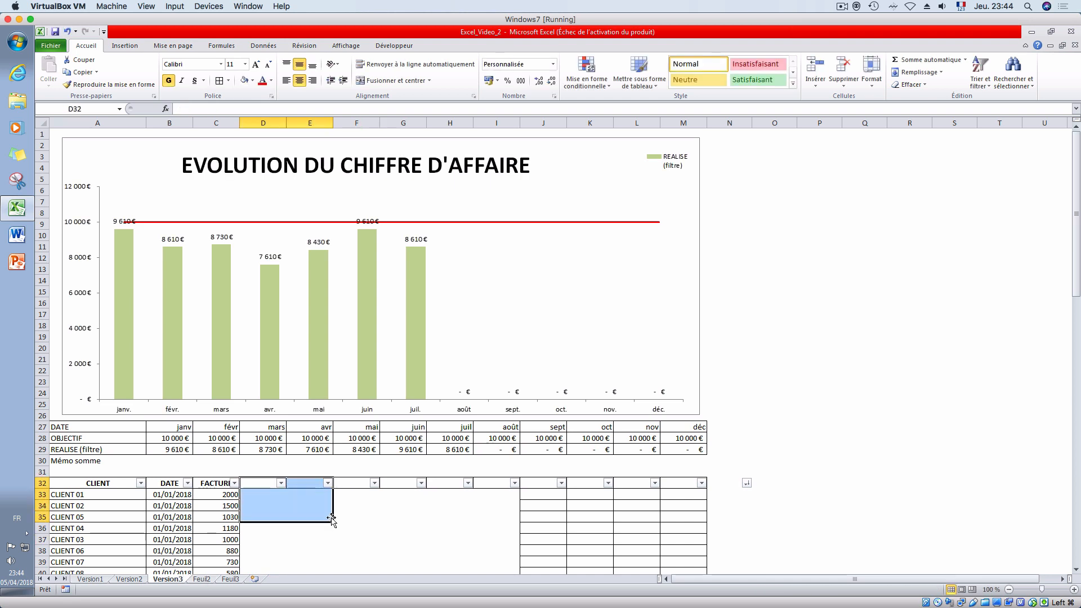
- On Version3, clear the "Mémo somme" label in A30 and shorten the A29 label to REALISE
{"action": "left_click", "coordinate": [124, 461]}
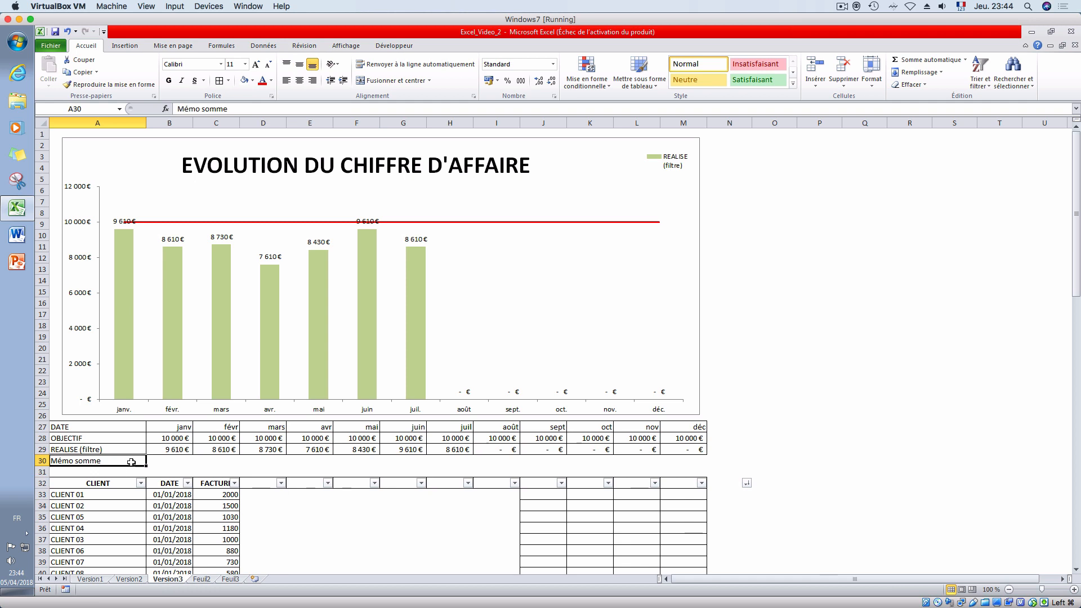
{"action": "key", "text": "Delete"}
{"action": "double_click", "coordinate": [113, 453]}
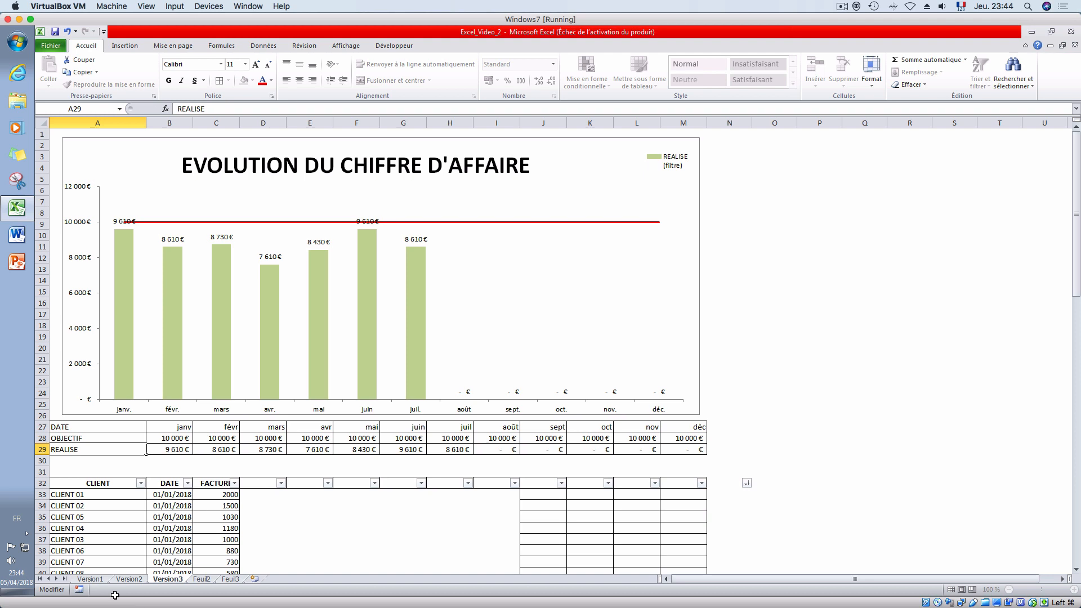
{"action": "key", "text": "Escape"}
- On Version2, clear the "Mémo somme" label in A30 and change the A29 label to REALISE
{"action": "left_click", "coordinate": [129, 578]}
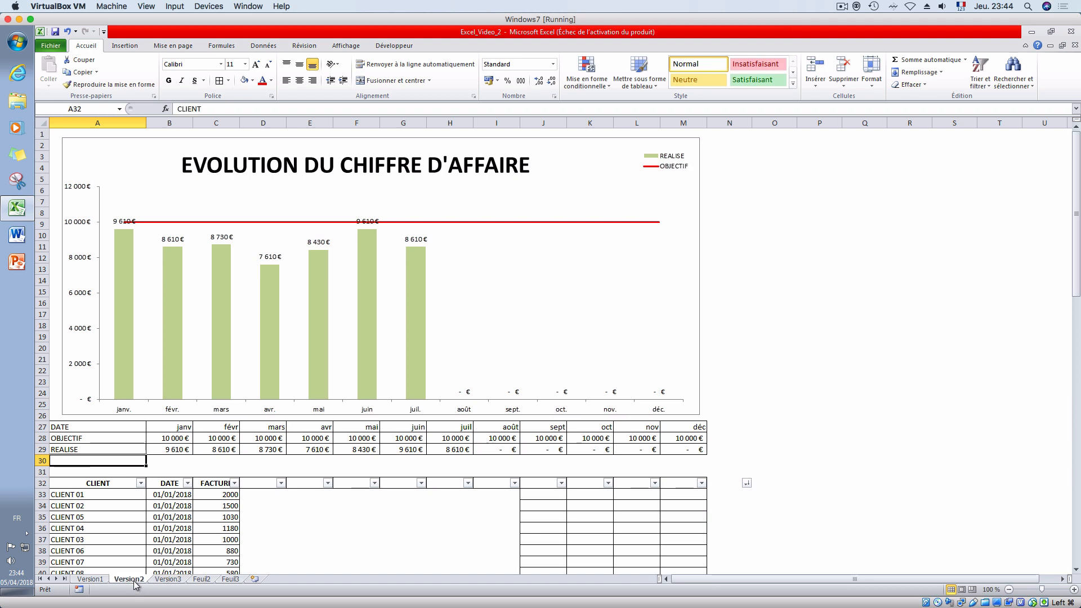
{"action": "left_click", "coordinate": [99, 462]}
{"action": "left_click", "coordinate": [112, 451]}
{"action": "double_click", "coordinate": [116, 448]}
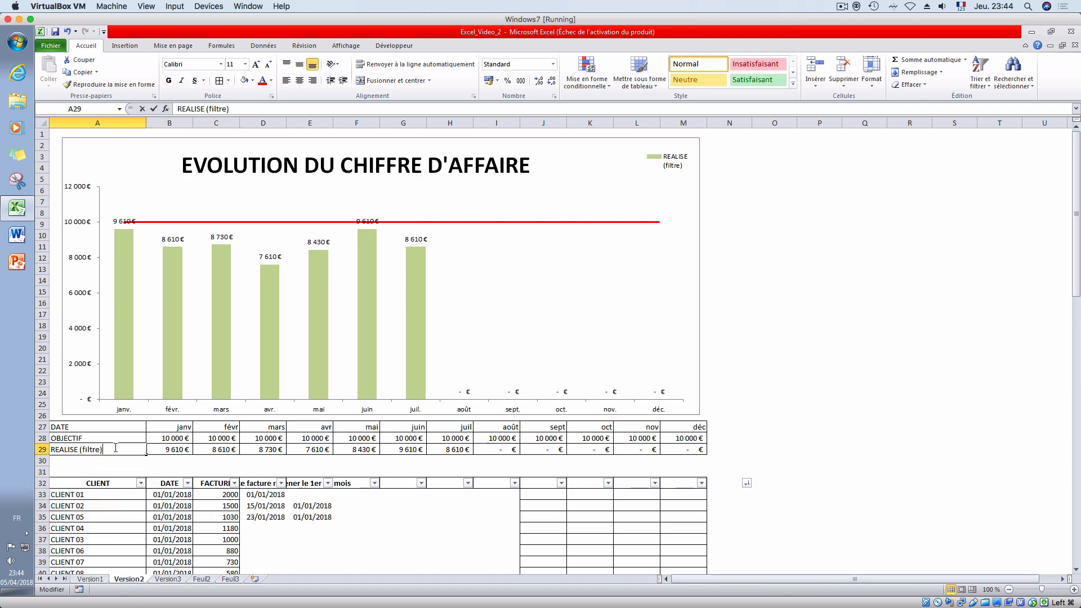
{"action": "key", "text": "BackSpace"}
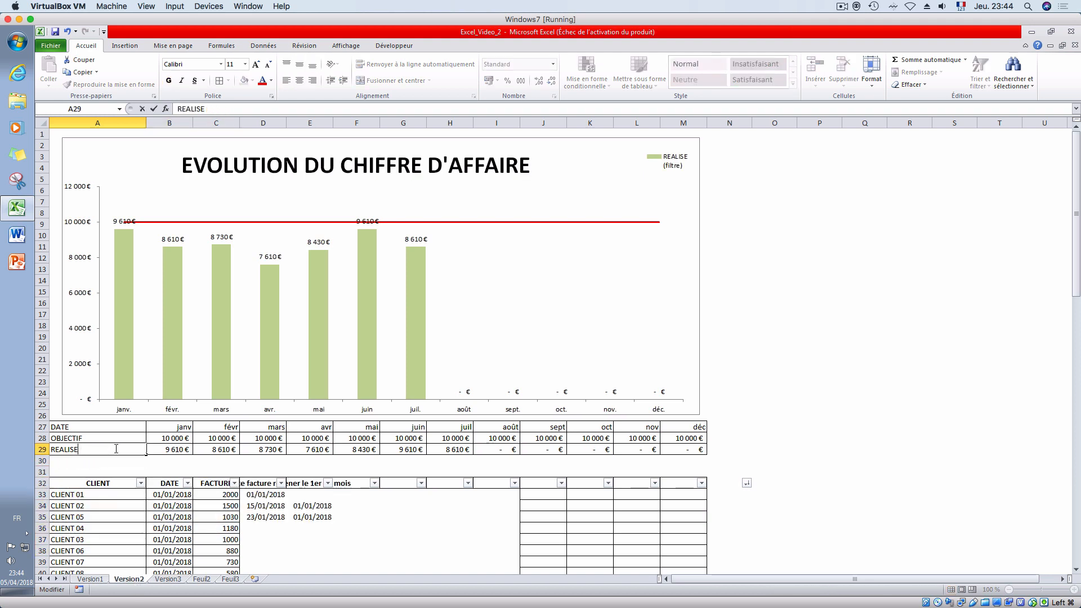
{"action": "key", "text": "Return"}
{"action": "key", "text": "Return"}
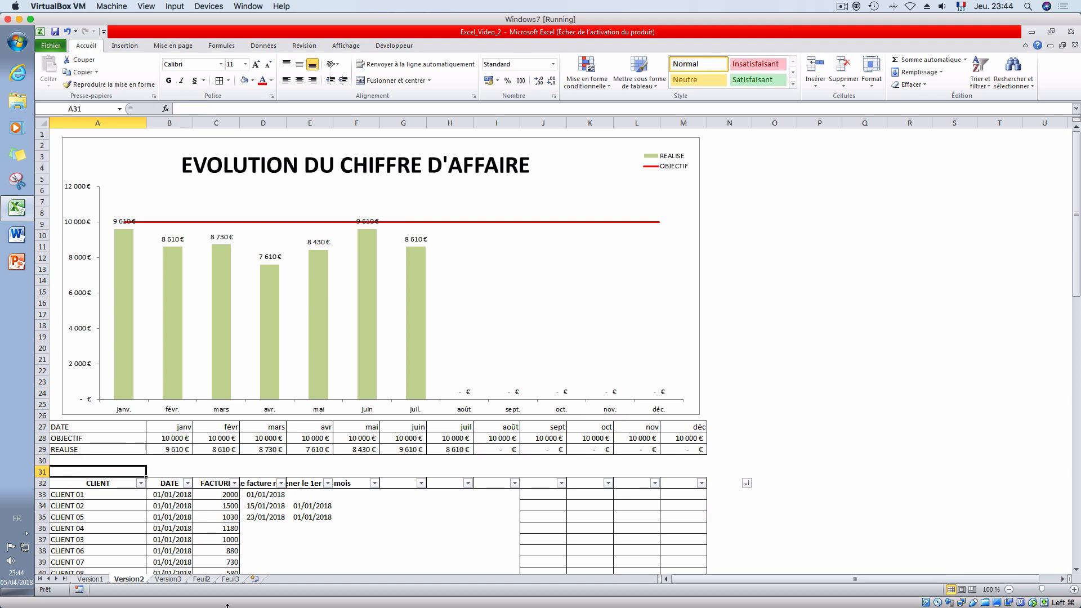
- On the Version3 sheet, start a pivot table from the CLIENT, DATE and FACTURE columns, range A32:C1048576
{"action": "left_click", "coordinate": [168, 579]}
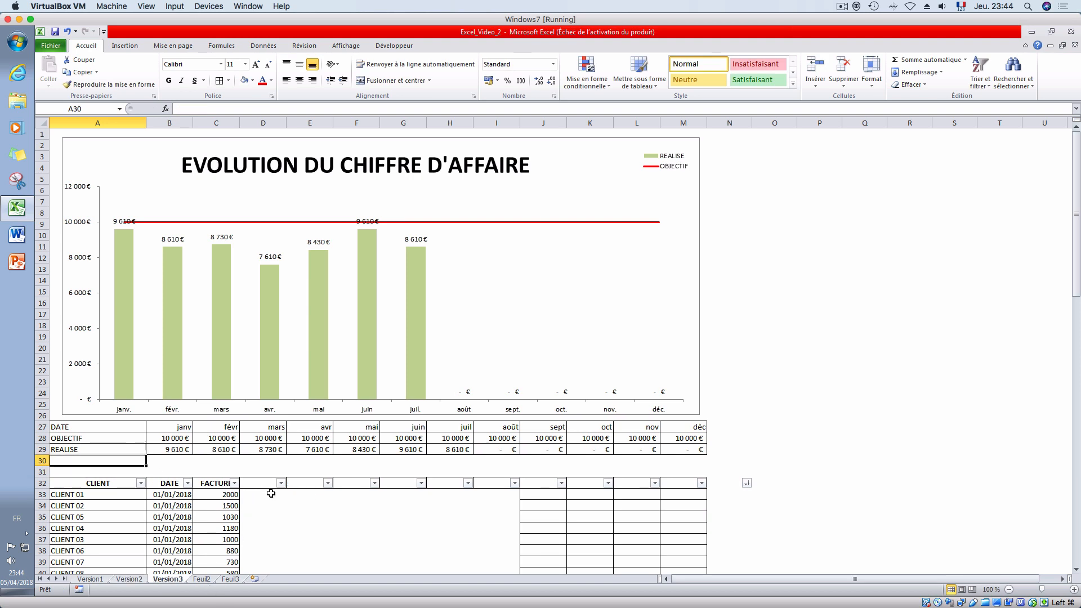
{"action": "scroll", "coordinate": [271, 493], "scroll_direction": "down", "scroll_amount": 3}
{"action": "left_click", "coordinate": [168, 417]}
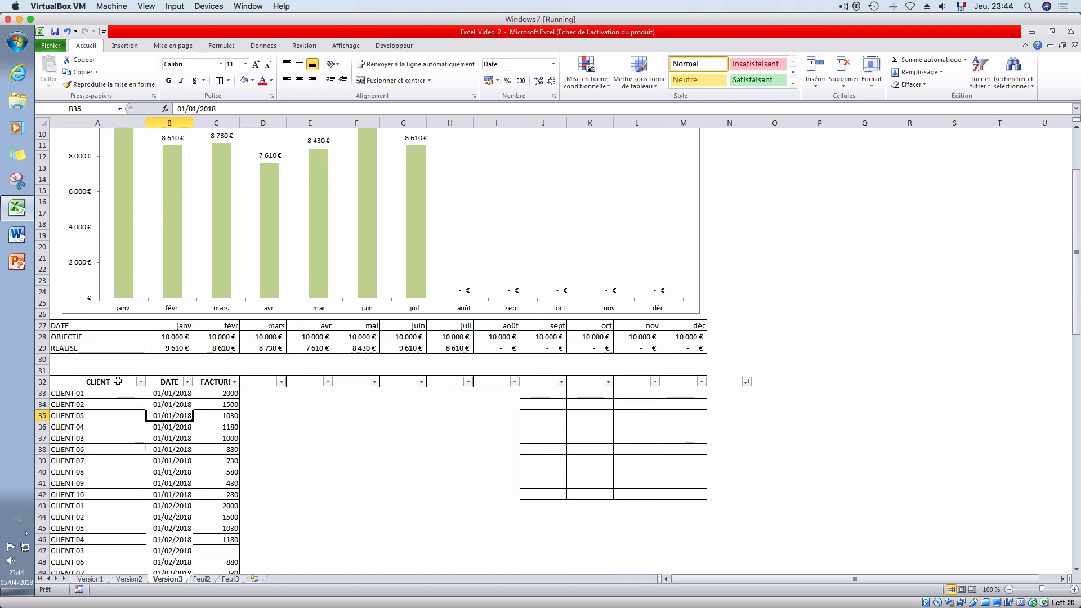
{"action": "left_click", "coordinate": [118, 381]}
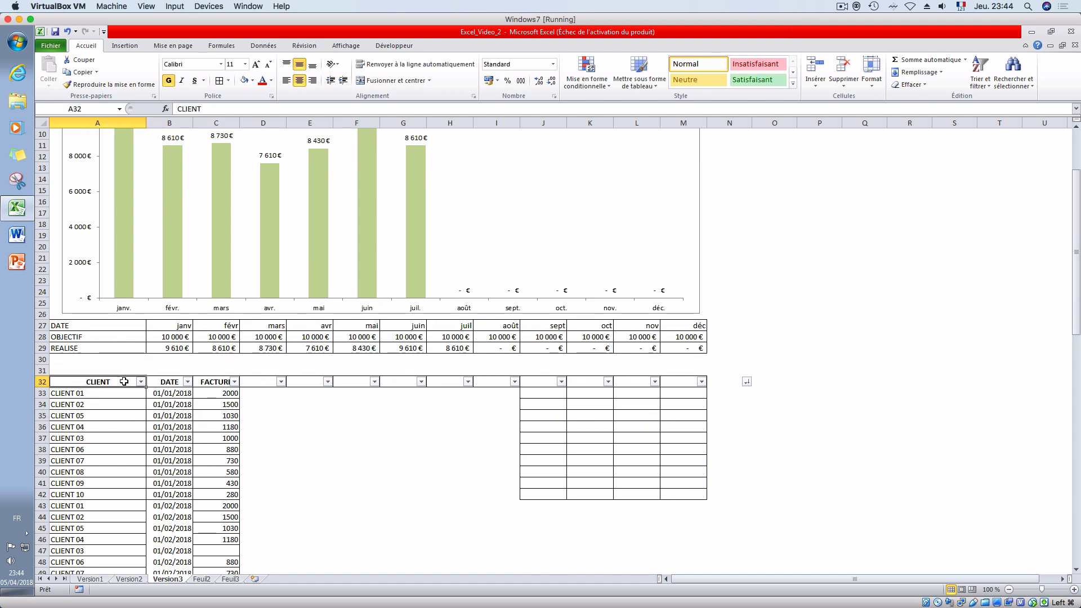
{"action": "left_click_drag", "start_coordinate": [124, 381], "coordinate": [212, 379]}
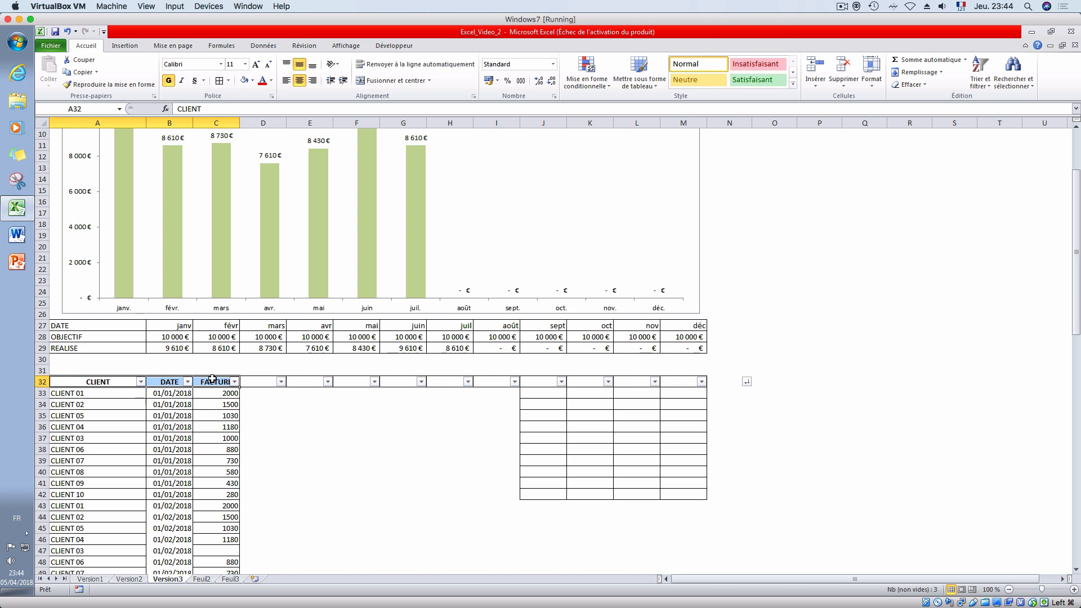
{"action": "key", "text": "ctrl+shift+Down"}
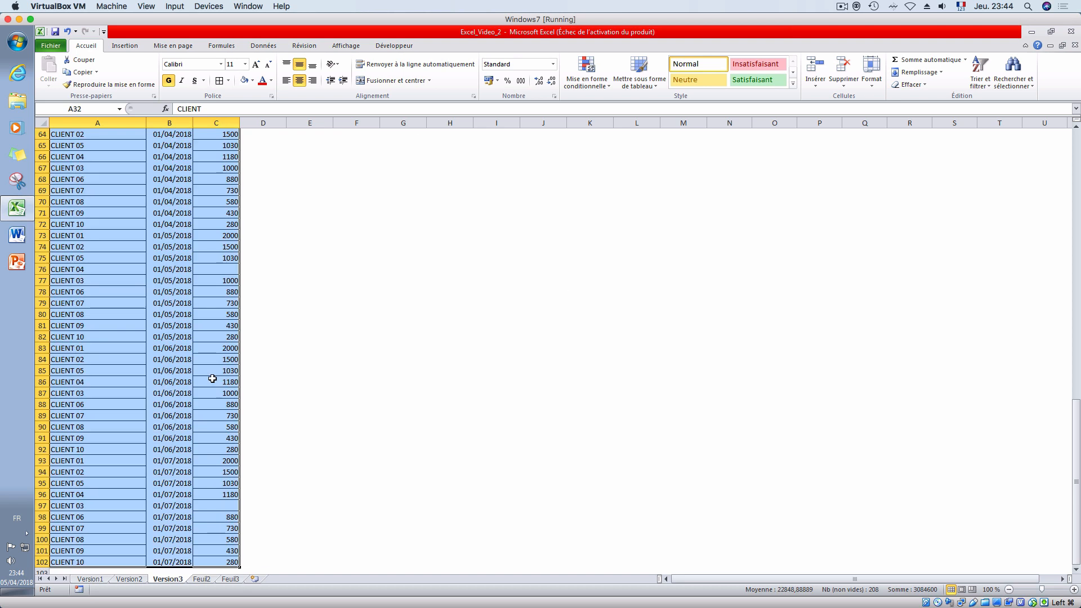
{"action": "key", "text": "ctrl+shift+Down"}
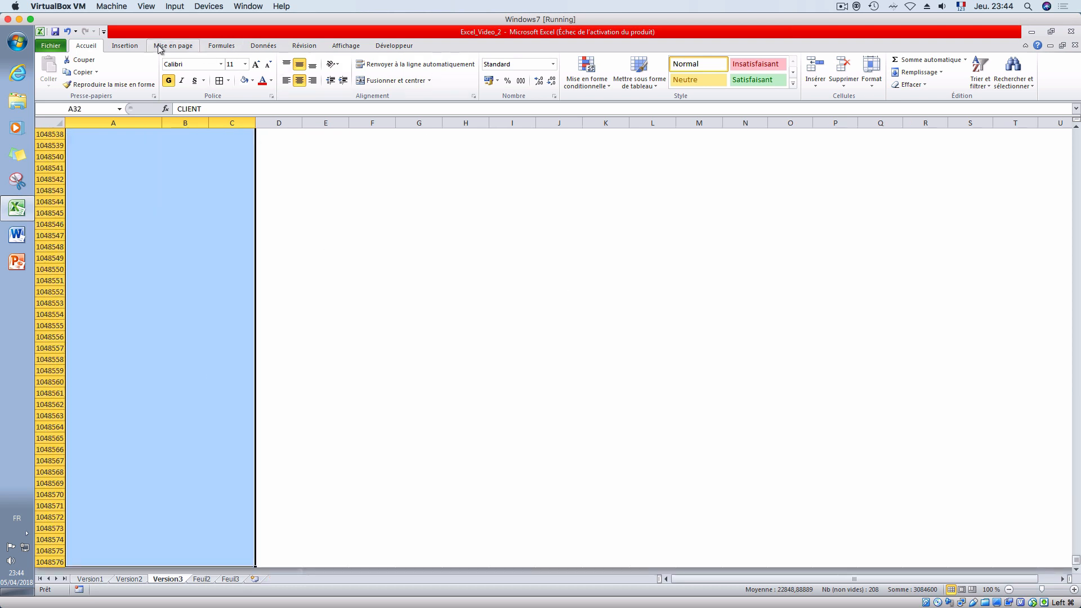
{"action": "left_click", "coordinate": [124, 46]}
{"action": "left_click", "coordinate": [67, 66]}
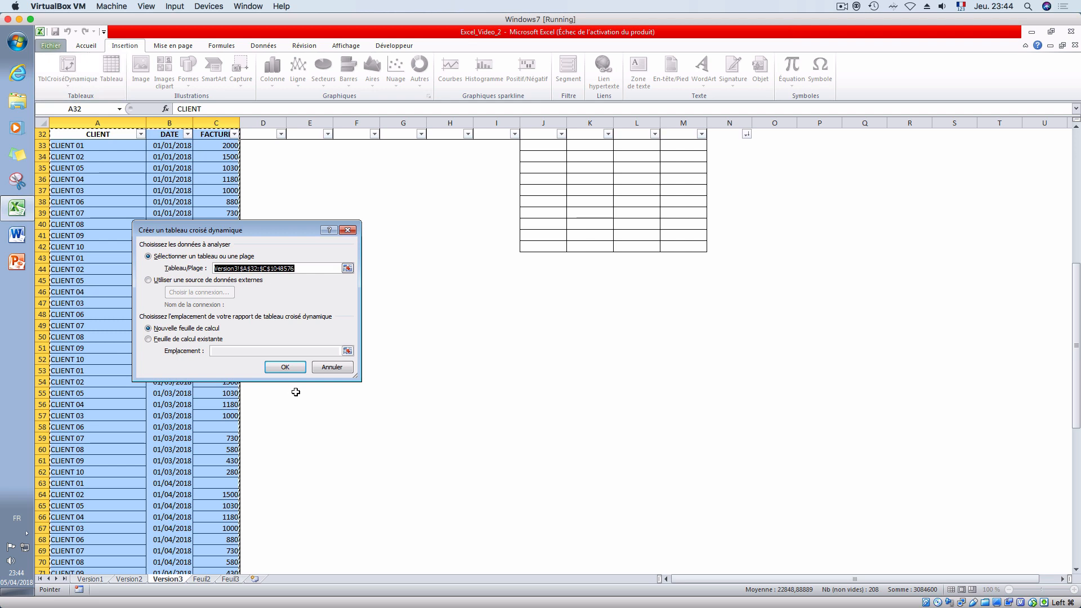
- Place the pivot table on the existing Version3 sheet at cell P3 and create it
{"action": "left_click", "coordinate": [212, 339]}
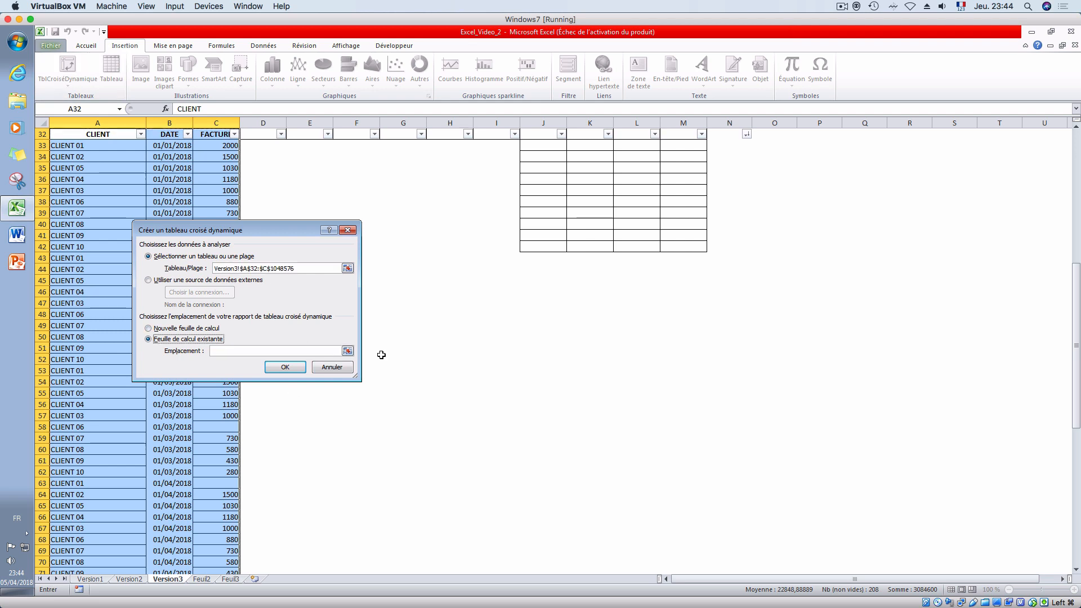
{"action": "left_click", "coordinate": [347, 352]}
{"action": "scroll", "coordinate": [509, 408], "scroll_direction": "up", "scroll_amount": 10}
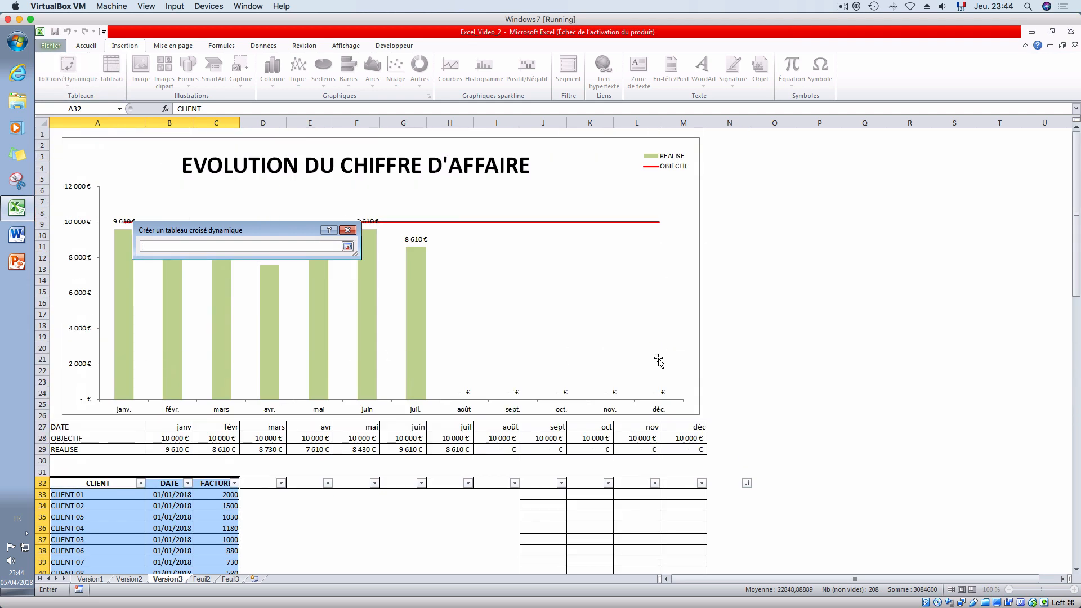
{"action": "left_click", "coordinate": [787, 424]}
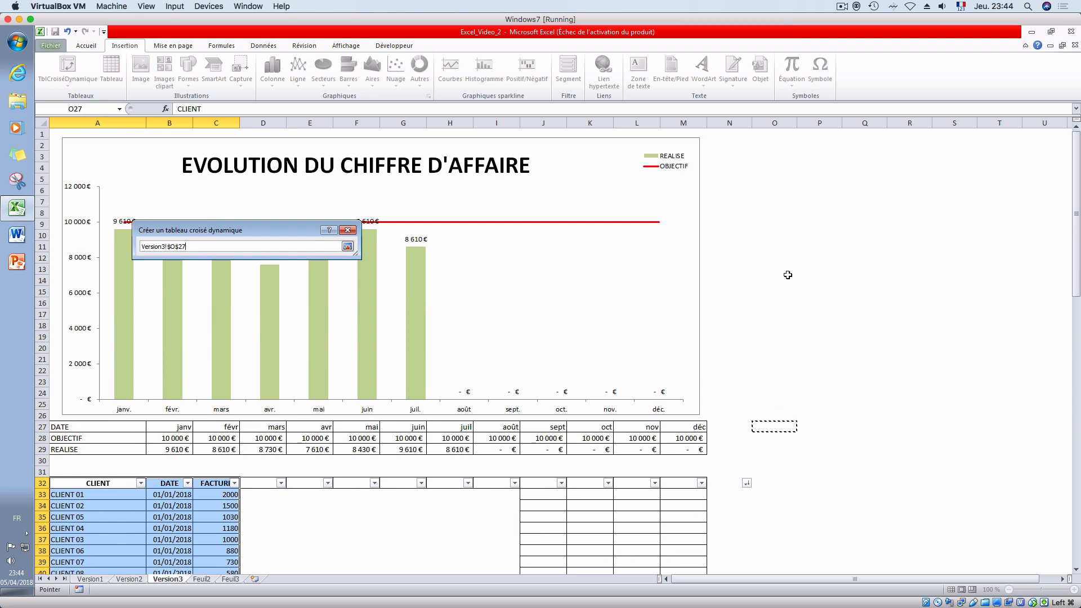
{"action": "left_click", "coordinate": [818, 161]}
{"action": "key", "text": "Return"}
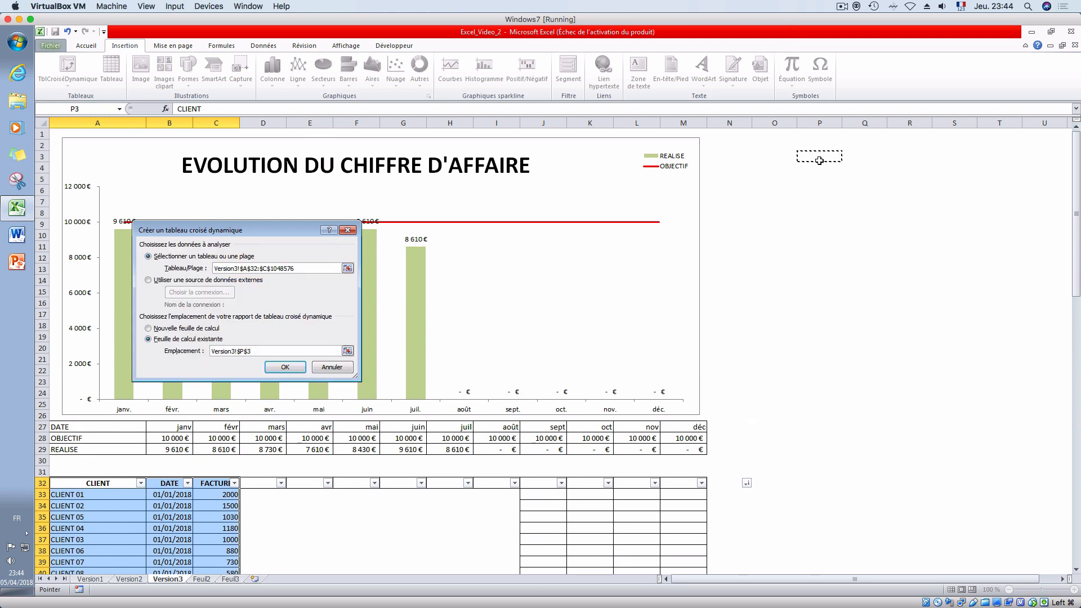
{"action": "key", "text": "Return"}
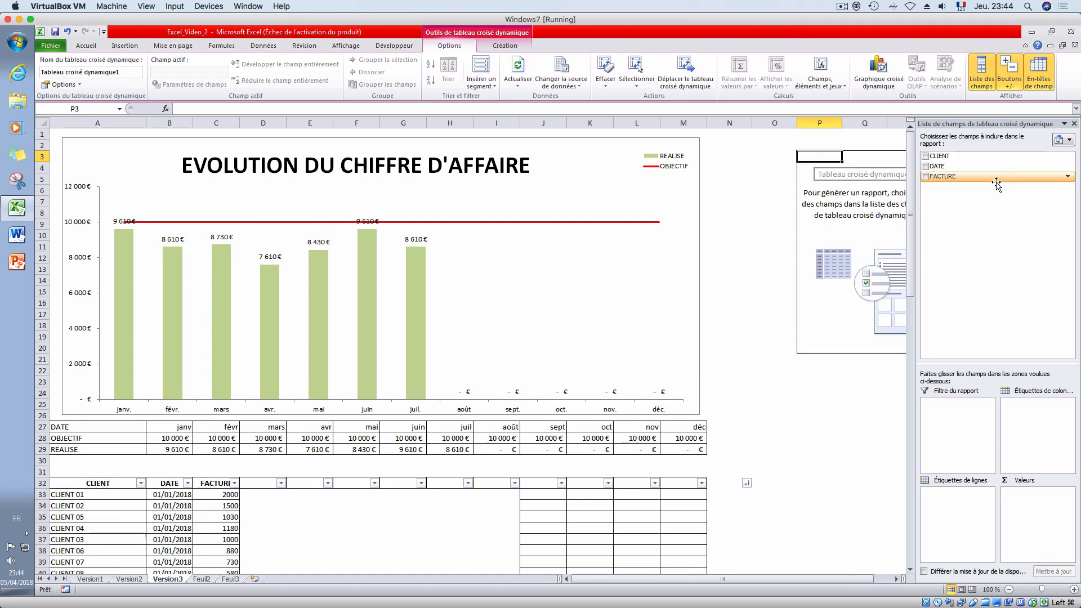
- Put FACTURE in the pivot table's values and DATE in its column labels
{"action": "left_click", "coordinate": [897, 579]}
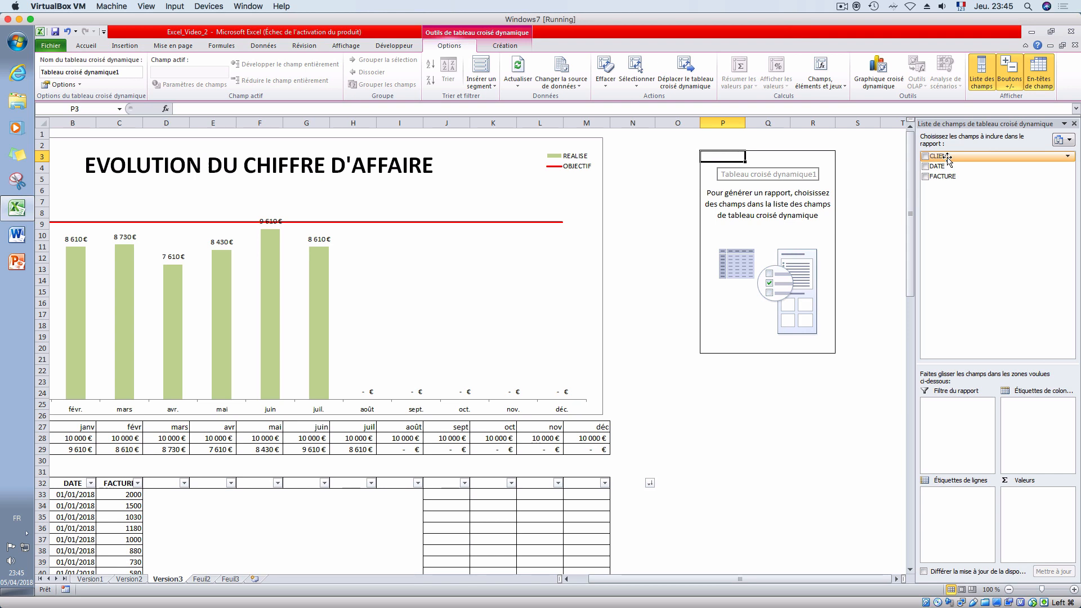
{"action": "left_click_drag", "start_coordinate": [952, 175], "coordinate": [1045, 446]}
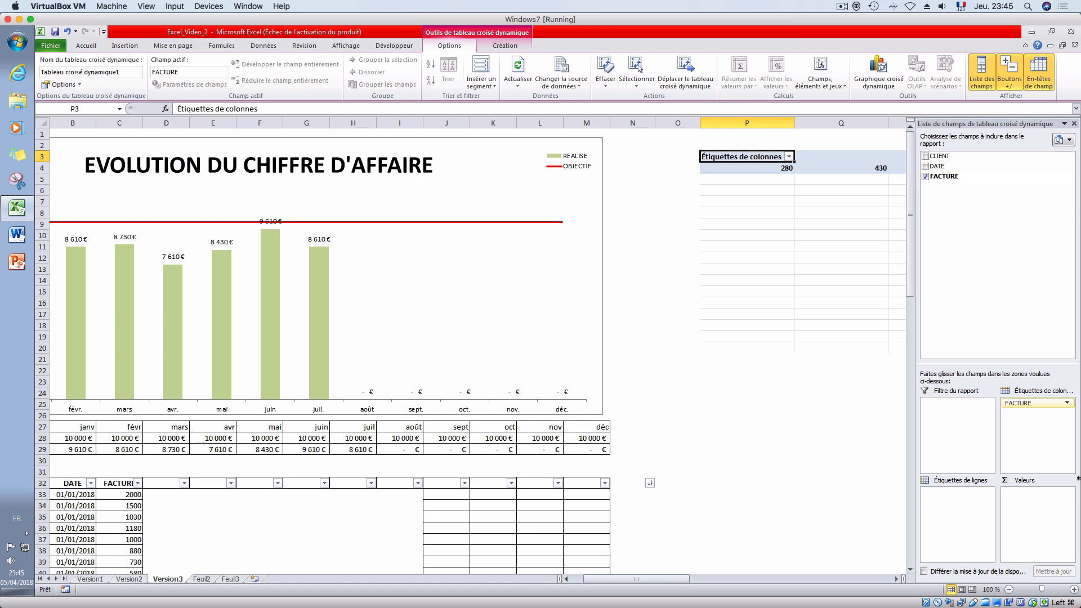
{"action": "left_click_drag", "start_coordinate": [1042, 405], "coordinate": [1048, 550]}
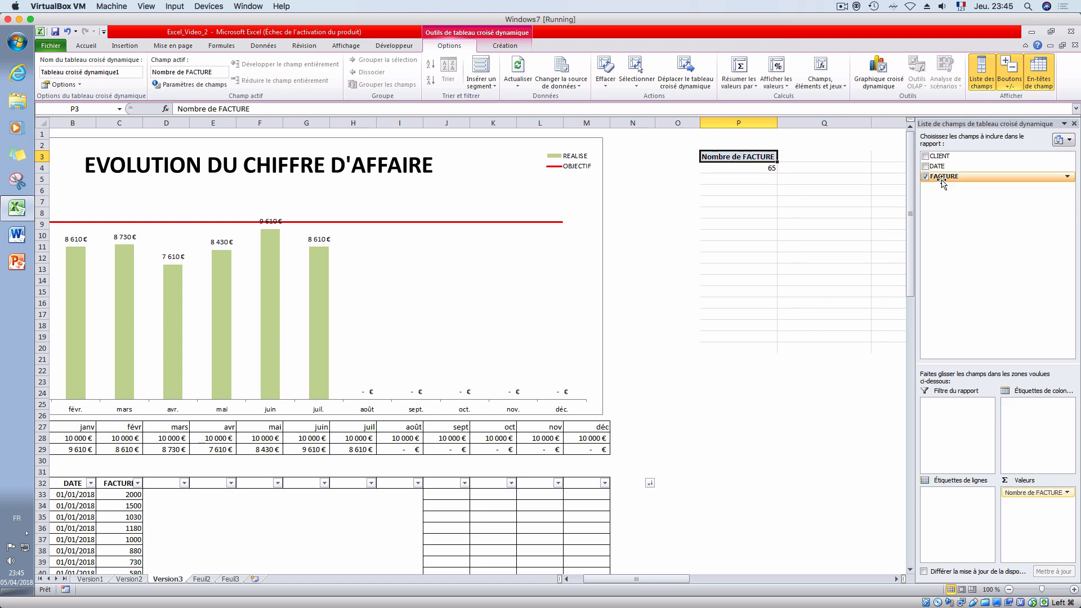
{"action": "left_click_drag", "start_coordinate": [939, 167], "coordinate": [1030, 422]}
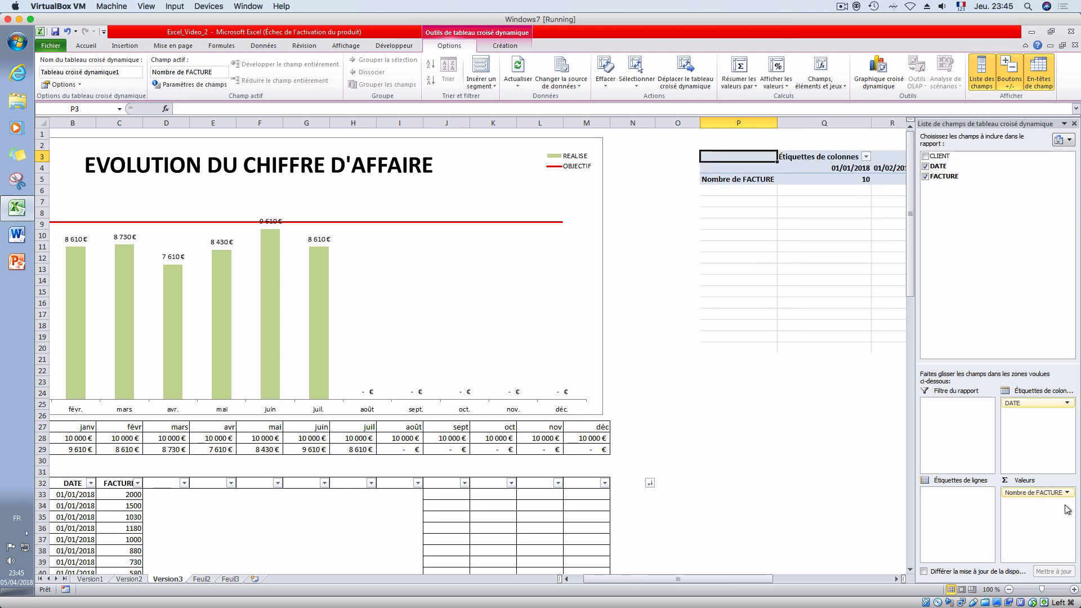
- Summarize the pivot table's FACTURE value field by Somme instead of Nombre
{"action": "left_click", "coordinate": [1038, 494]}
{"action": "left_click", "coordinate": [988, 480]}
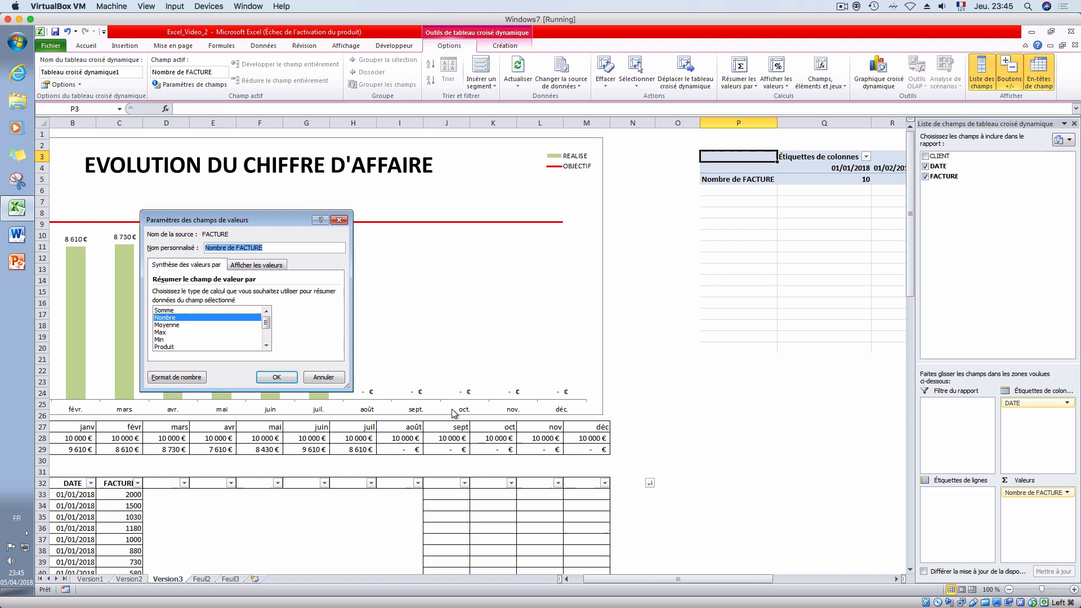
{"action": "left_click", "coordinate": [169, 318]}
{"action": "left_click", "coordinate": [167, 310]}
{"action": "left_click", "coordinate": [277, 378]}
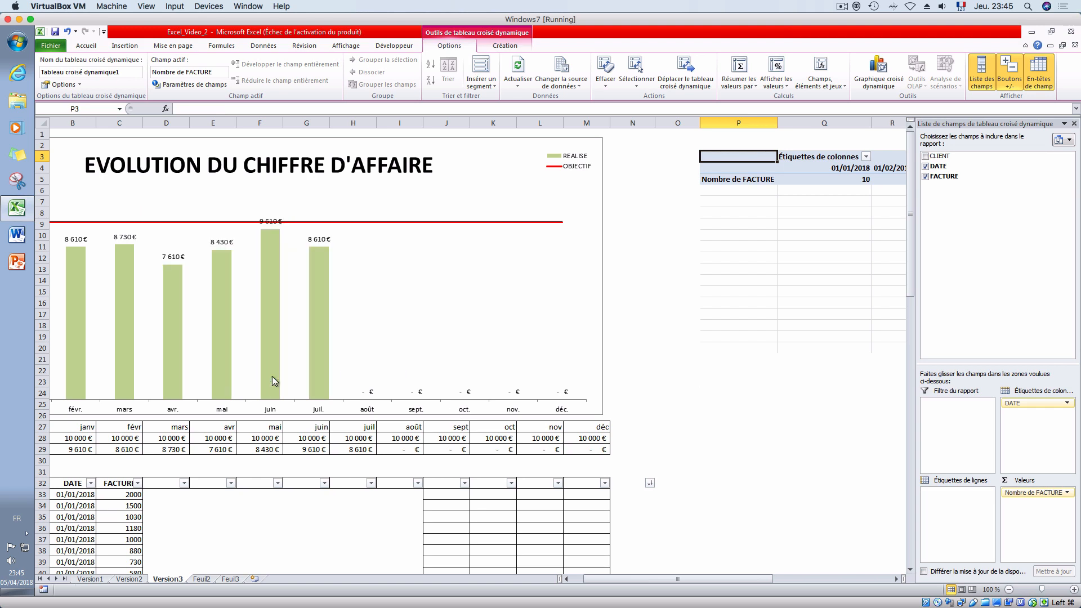
{"action": "left_click", "coordinate": [800, 259]}
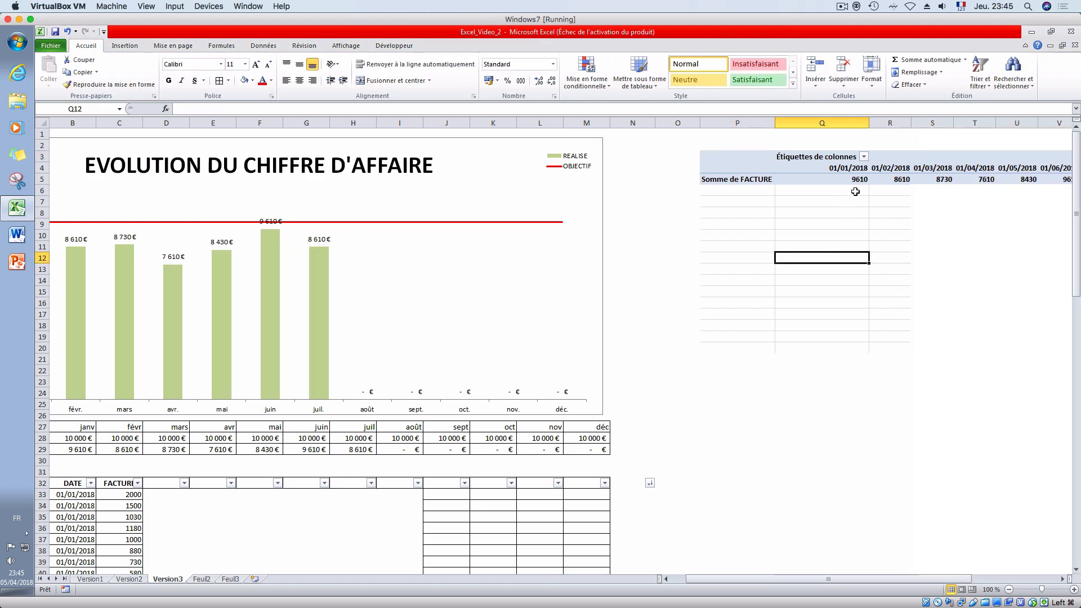
- Change the invoice dates of CLIENT 04 in B36 to 15/01/2018 and CLIENT 03 in B37 to 23/01/2018
{"action": "left_click_drag", "start_coordinate": [863, 579], "coordinate": [815, 580]}
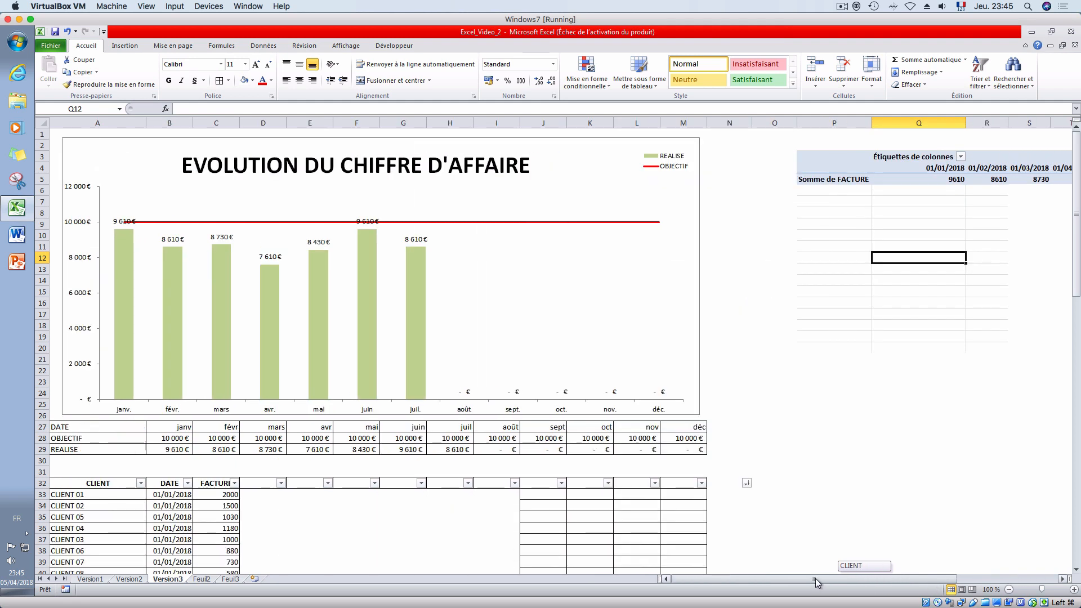
{"action": "left_click", "coordinate": [172, 528]}
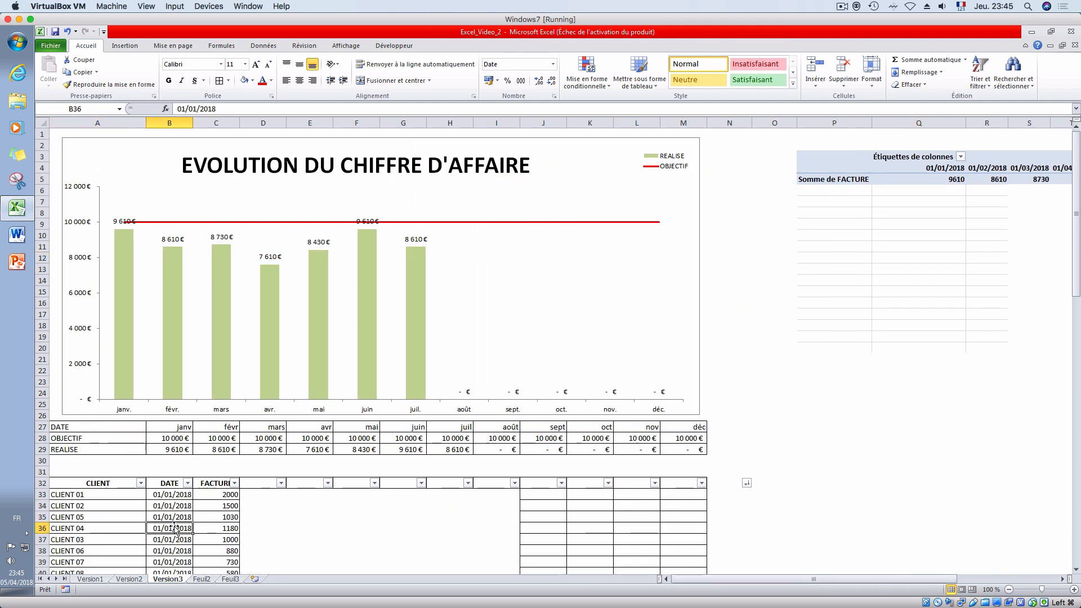
{"action": "double_click", "coordinate": [172, 109]}
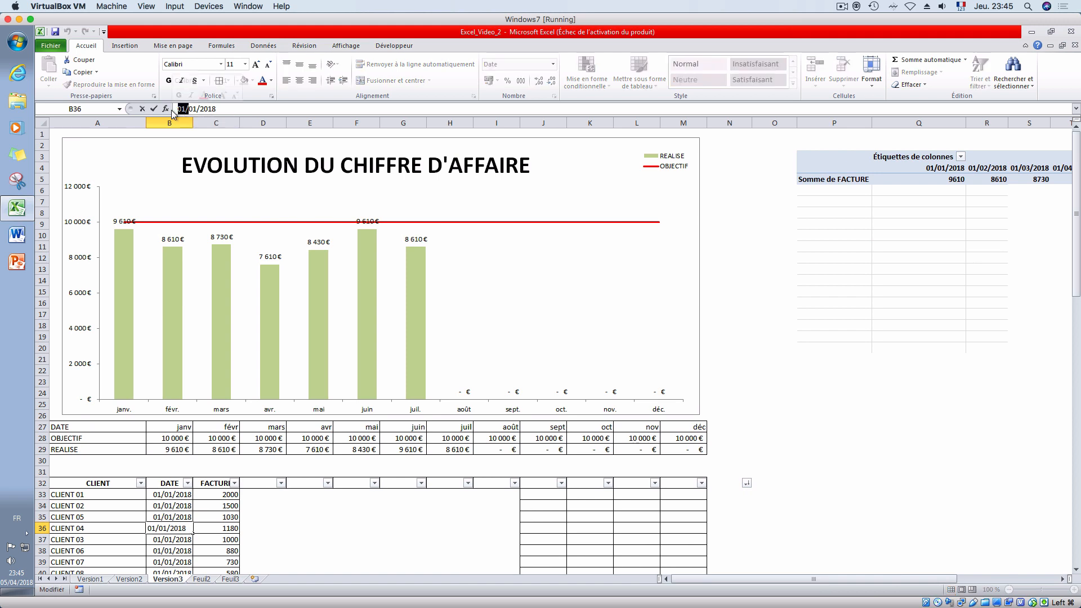
{"action": "type", "text": "15"}
{"action": "key", "text": "Return"}
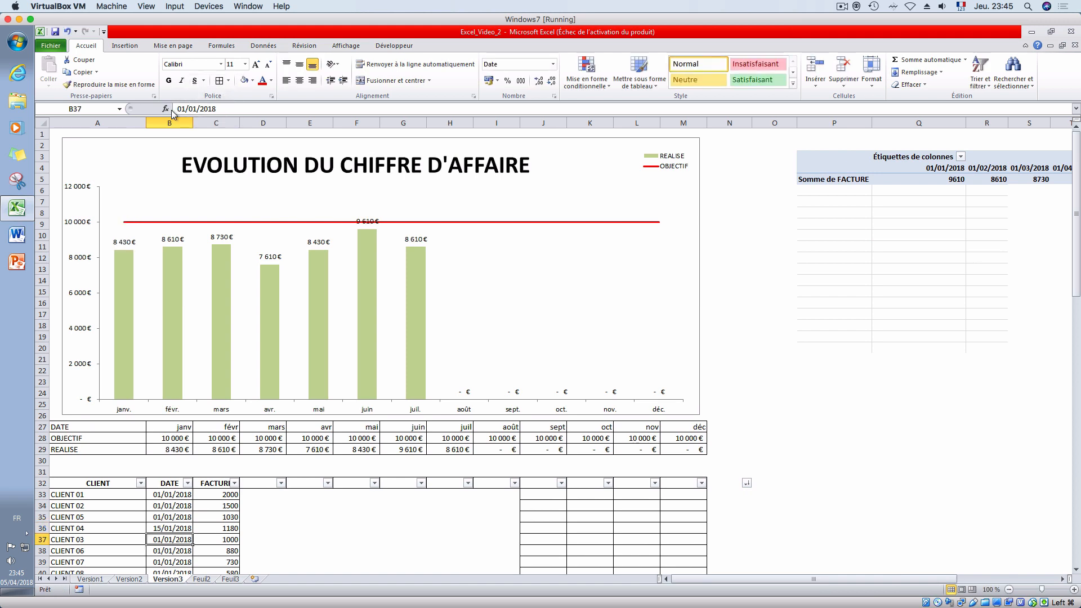
{"action": "double_click", "coordinate": [181, 110]}
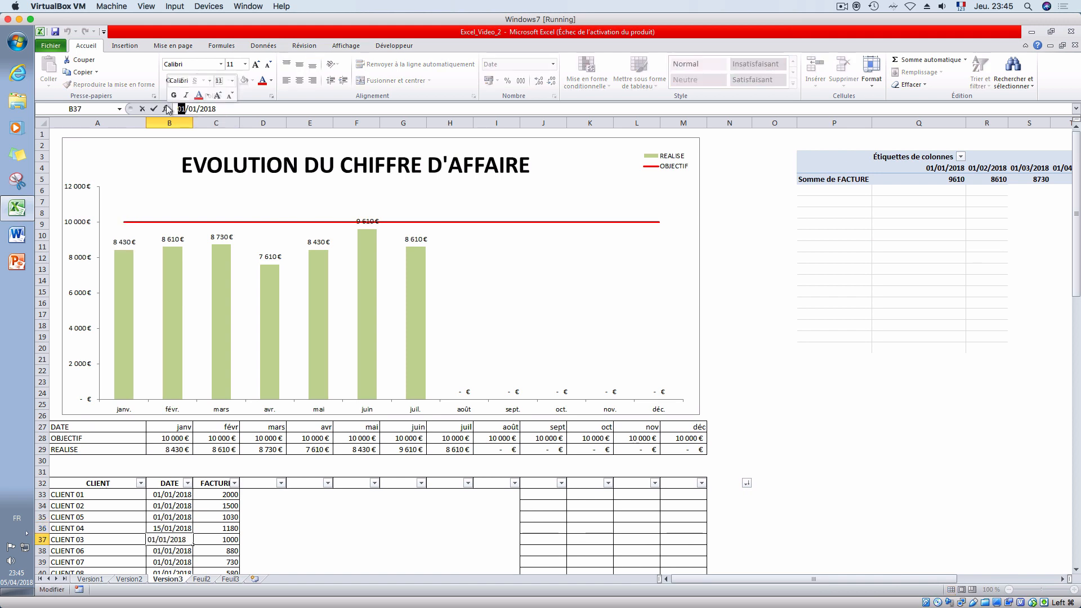
{"action": "type", "text": "23"}
{"action": "key", "text": "Return"}
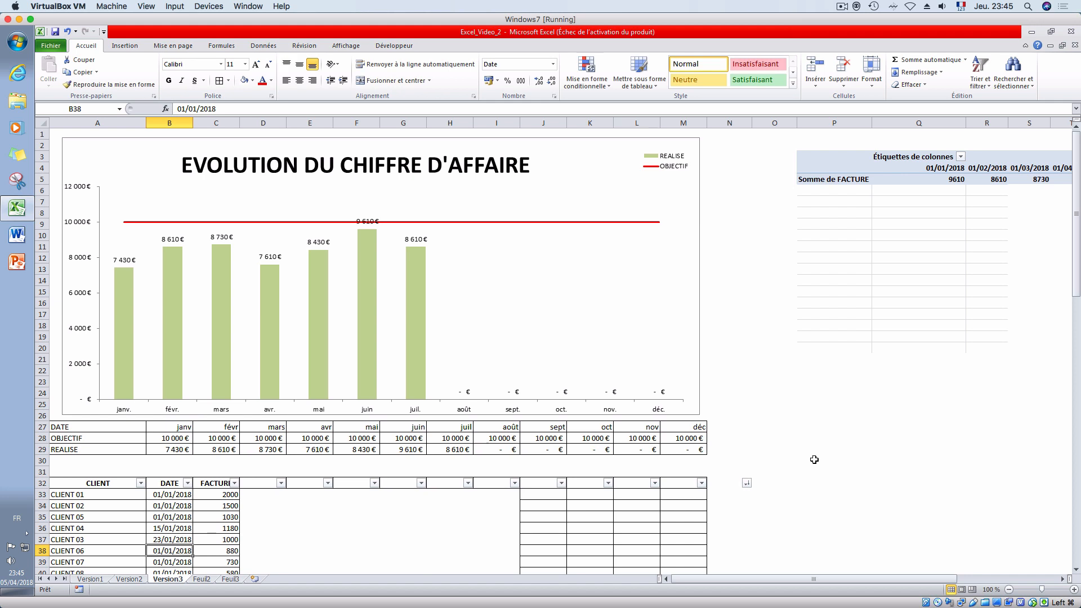
- Refresh the pivot table, accept replacing the destination cells, and check the column labels for the edited dates
{"action": "left_click_drag", "start_coordinate": [819, 577], "coordinate": [909, 578]}
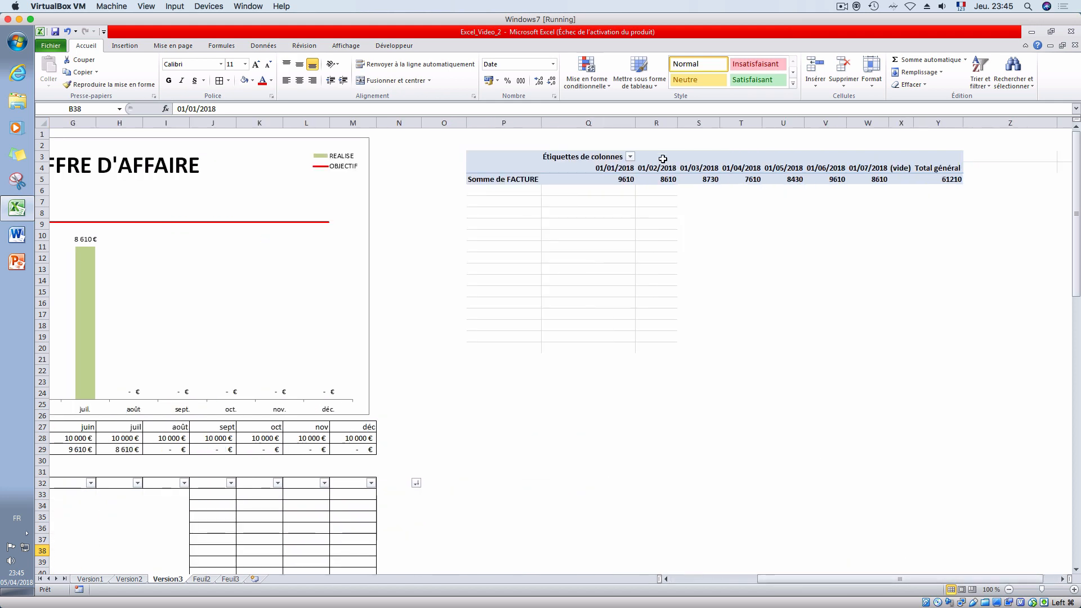
{"action": "right_click", "coordinate": [643, 178]}
{"action": "left_click", "coordinate": [692, 221]}
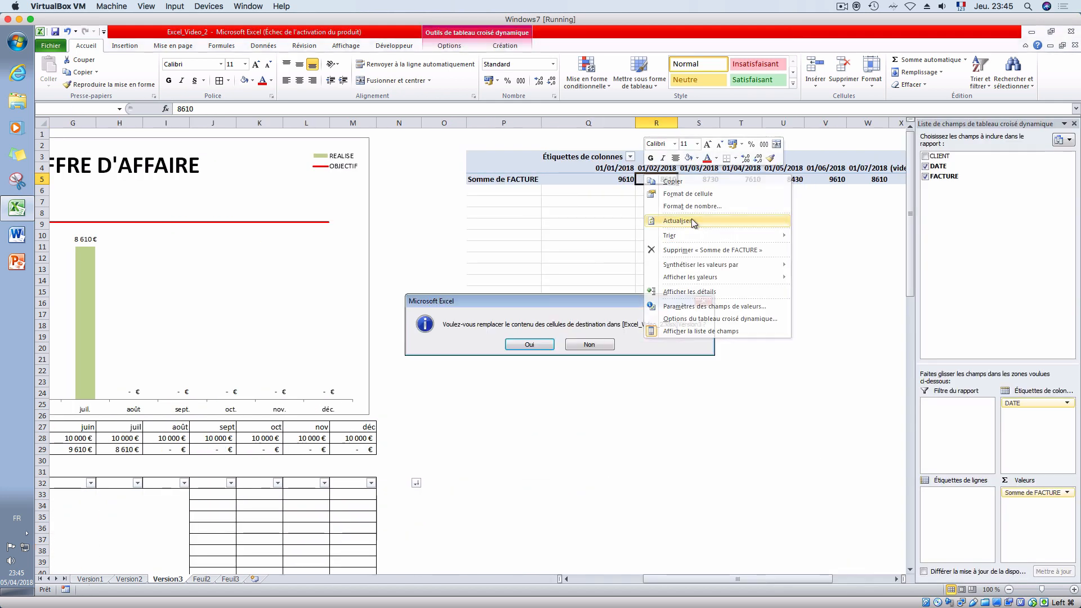
{"action": "left_click", "coordinate": [529, 346]}
{"action": "left_click", "coordinate": [657, 224]}
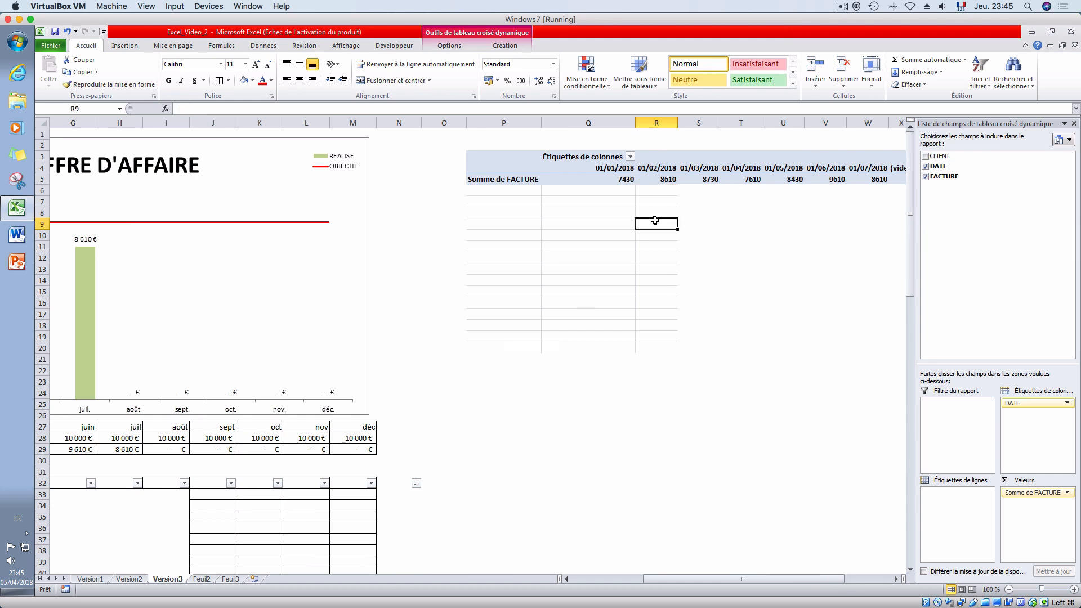
{"action": "left_click", "coordinate": [935, 168]}
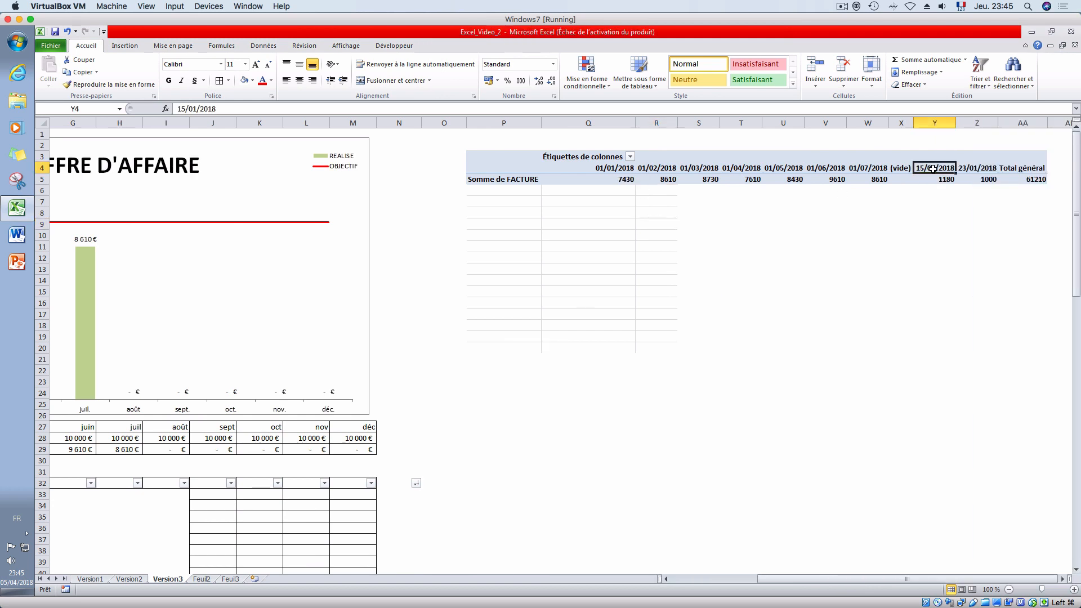
{"action": "left_click", "coordinate": [793, 256]}
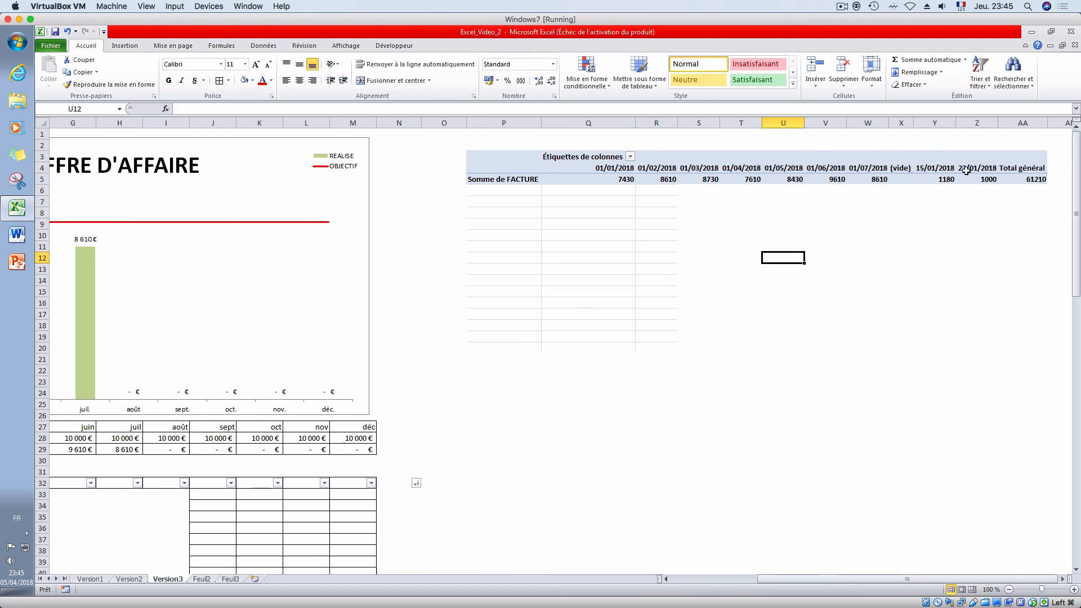
- Group the pivot table's date labels by Mois and Années, accepting replacement of the destination cells
{"action": "right_click", "coordinate": [609, 168]}
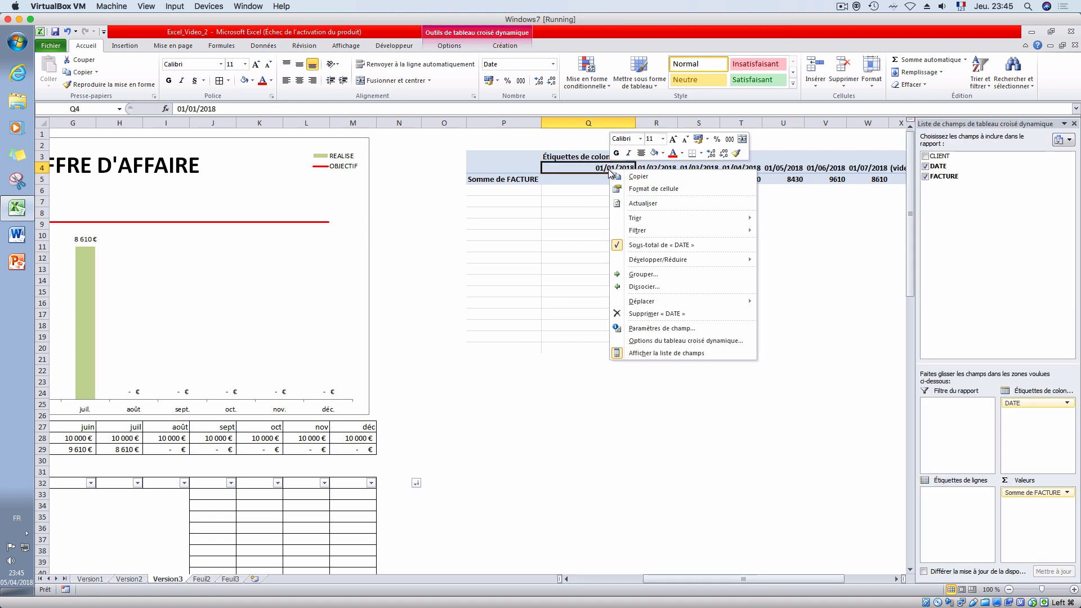
{"action": "left_click", "coordinate": [647, 275]}
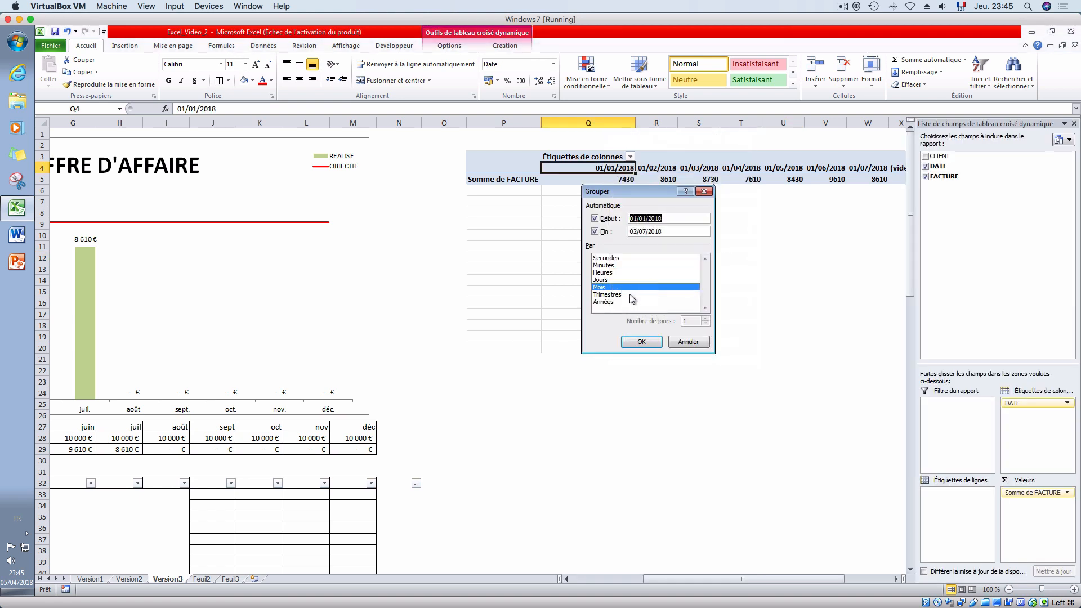
{"action": "left_click", "coordinate": [607, 303]}
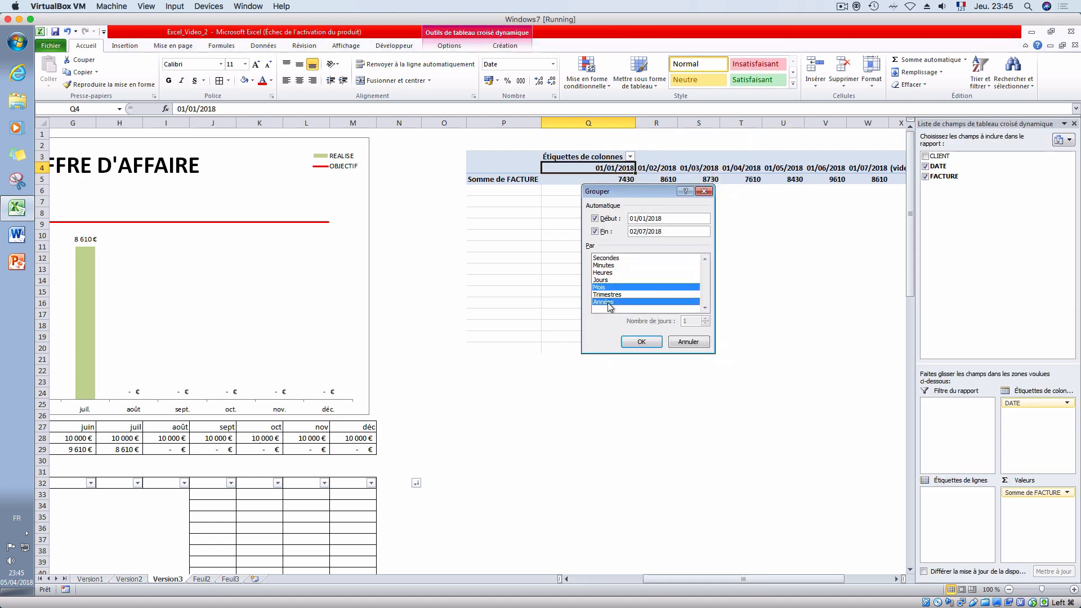
{"action": "left_click", "coordinate": [639, 341]}
{"action": "left_click", "coordinate": [530, 346]}
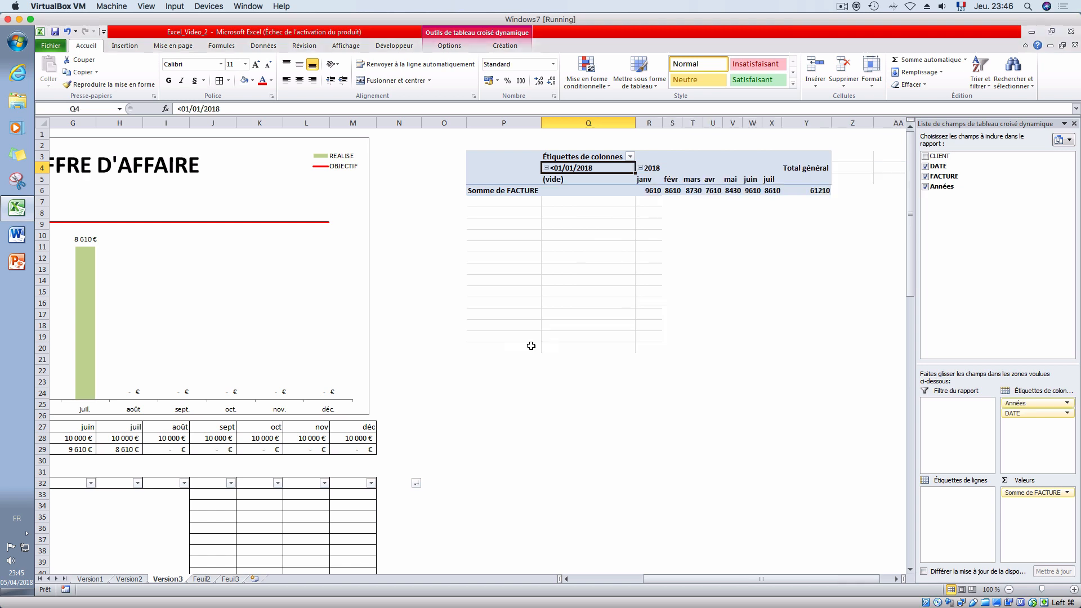
{"action": "left_click", "coordinate": [629, 247]}
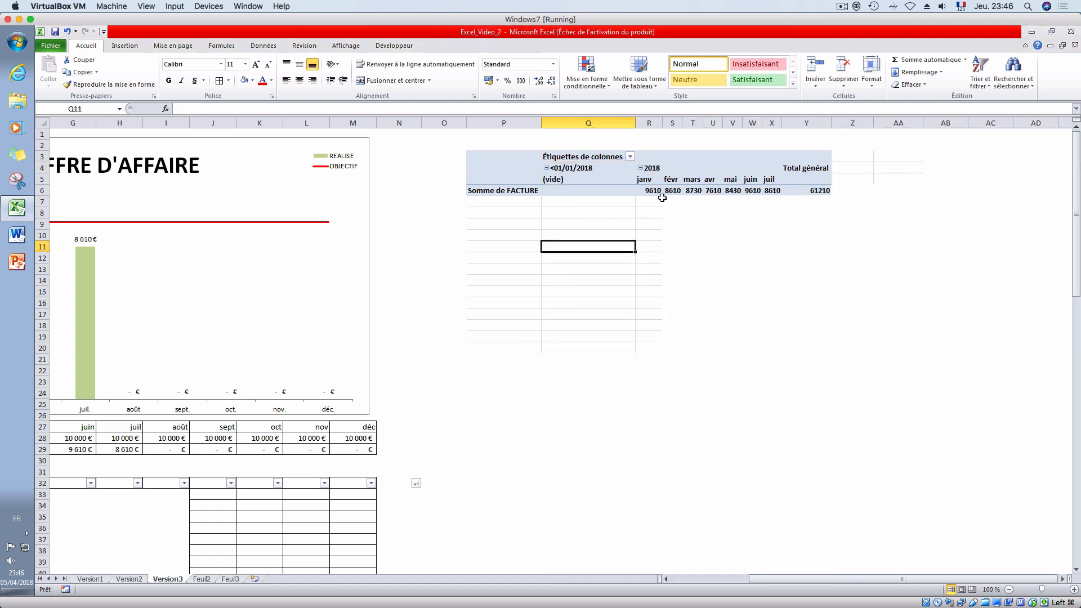
- Check the 2018 year label, the janv label and the January invoice total in the grouped pivot table
{"action": "left_click", "coordinate": [640, 169]}
{"action": "left_click", "coordinate": [640, 168]}
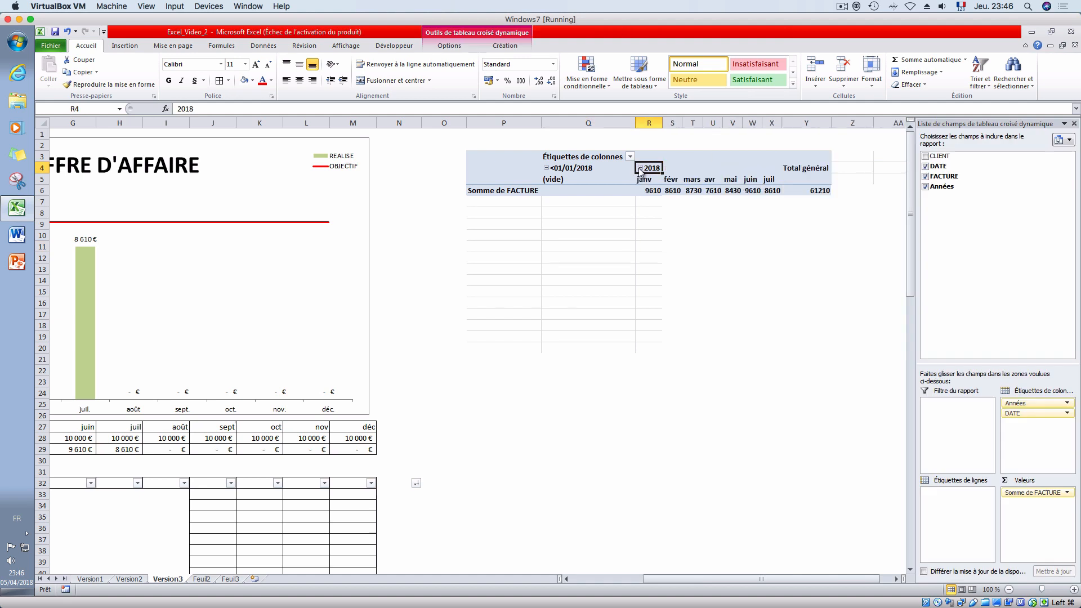
{"action": "left_click", "coordinate": [644, 179]}
{"action": "left_click", "coordinate": [649, 190]}
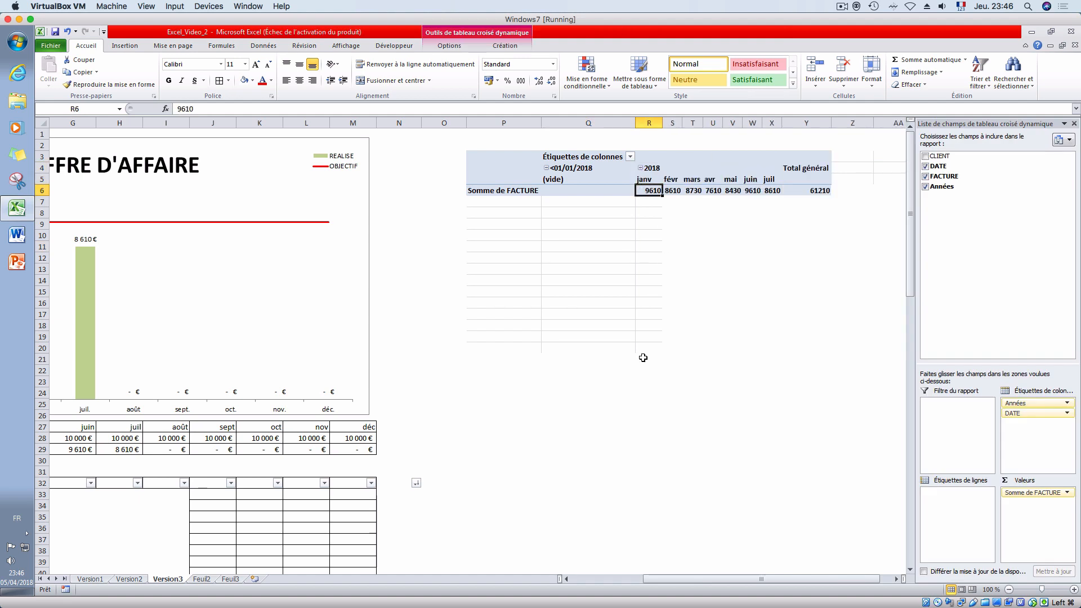
- Hide the pivot table field list and clear the REALISE formulas in B29:M29
{"action": "left_click_drag", "start_coordinate": [683, 579], "coordinate": [630, 590]}
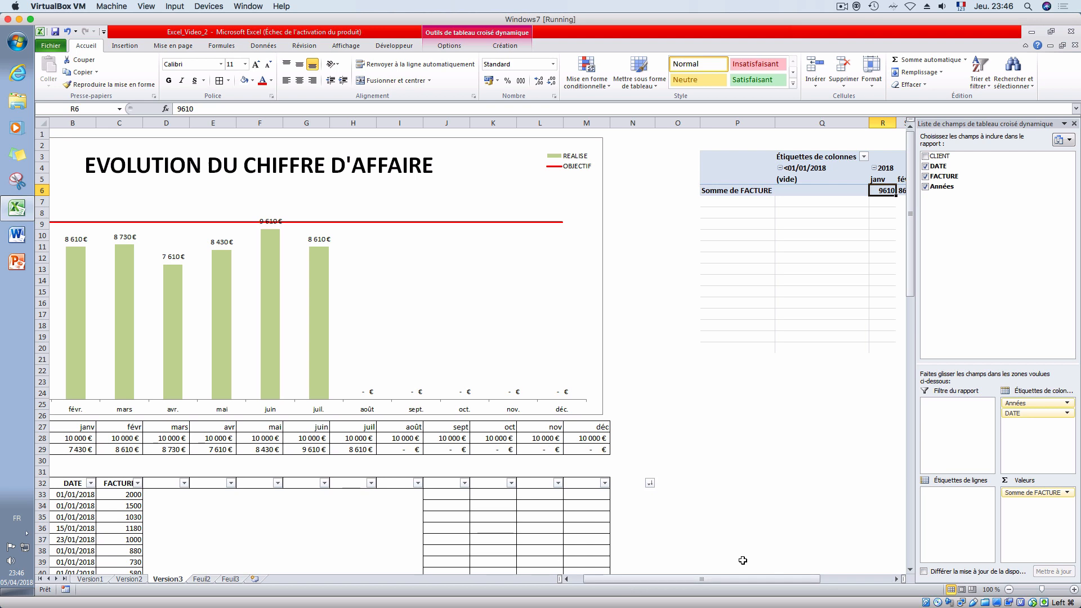
{"action": "left_click", "coordinate": [1074, 123]}
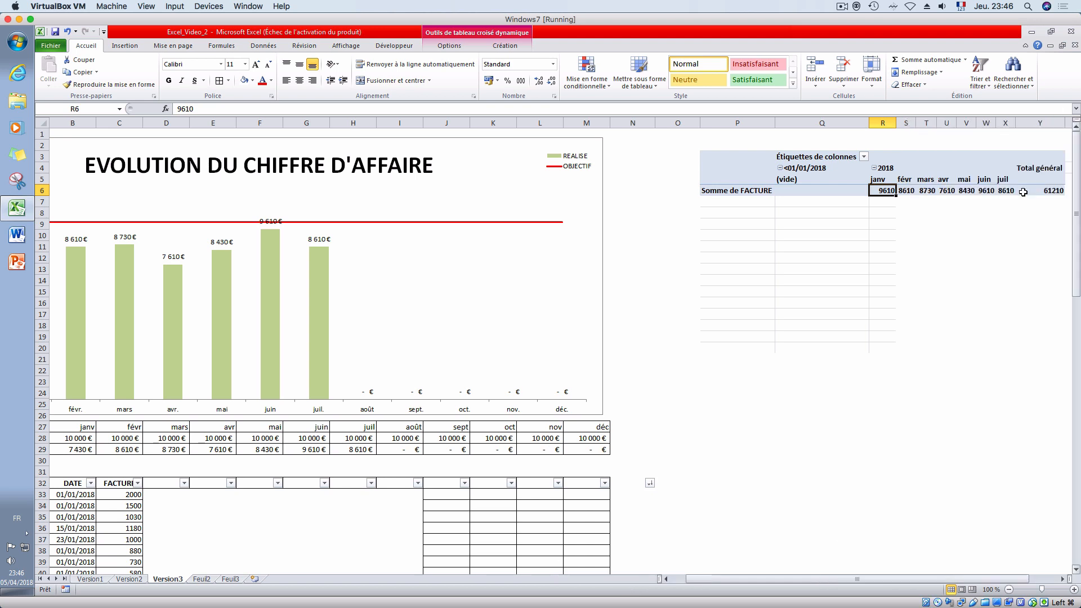
{"action": "left_click_drag", "start_coordinate": [762, 578], "coordinate": [745, 578]}
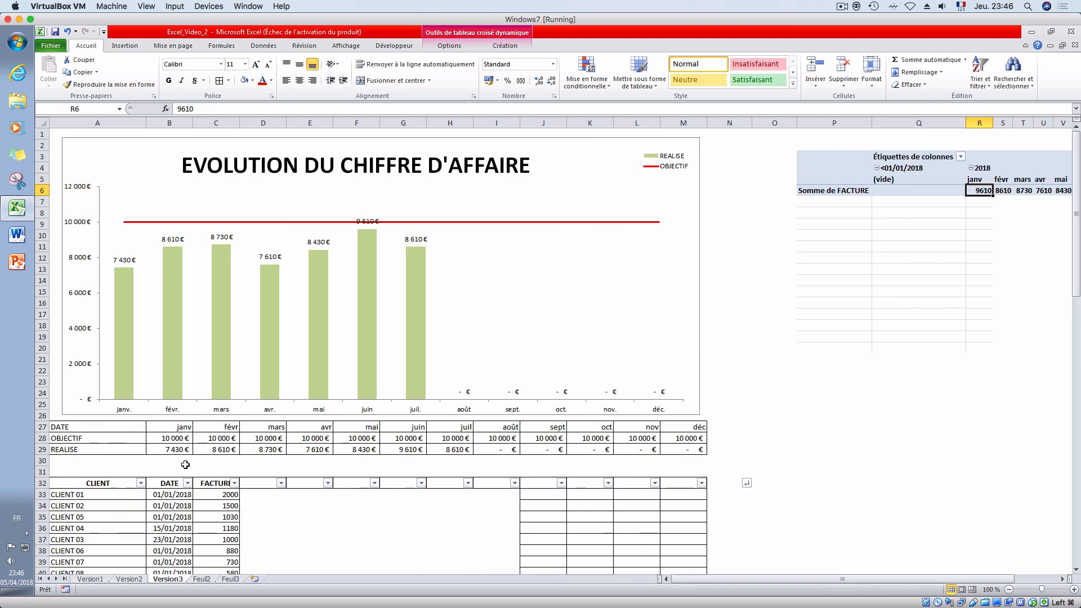
{"action": "left_click_drag", "start_coordinate": [163, 454], "coordinate": [663, 447]}
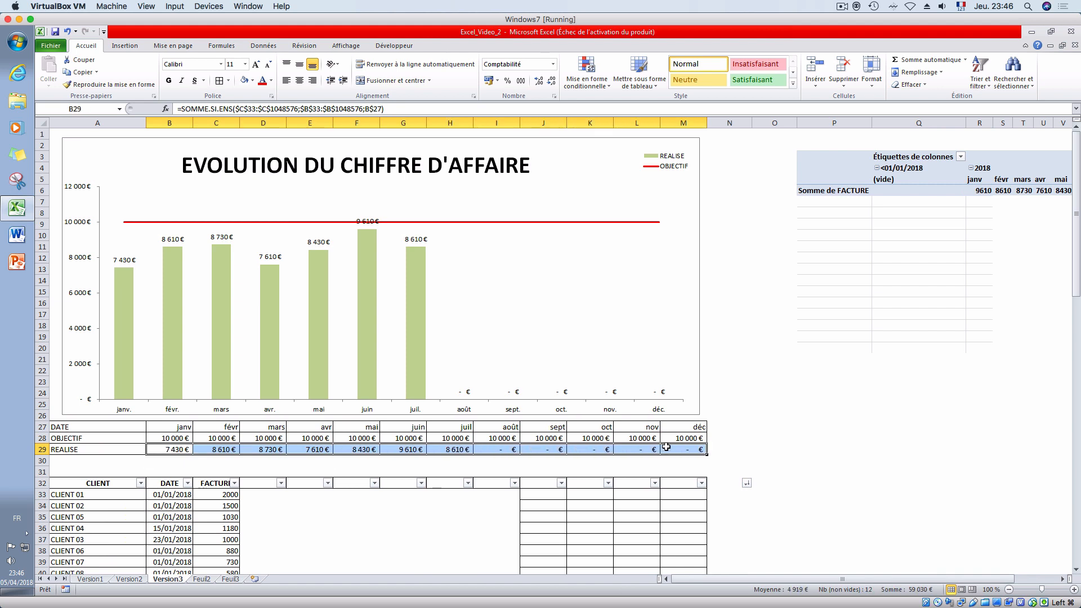
{"action": "key", "text": "Delete"}
- Link the January REALISE cell B29 to the pivot table's janv 2018 total with a LIREDONNEESTABCROISDYNAMIQUE formula
{"action": "left_click", "coordinate": [157, 448]}
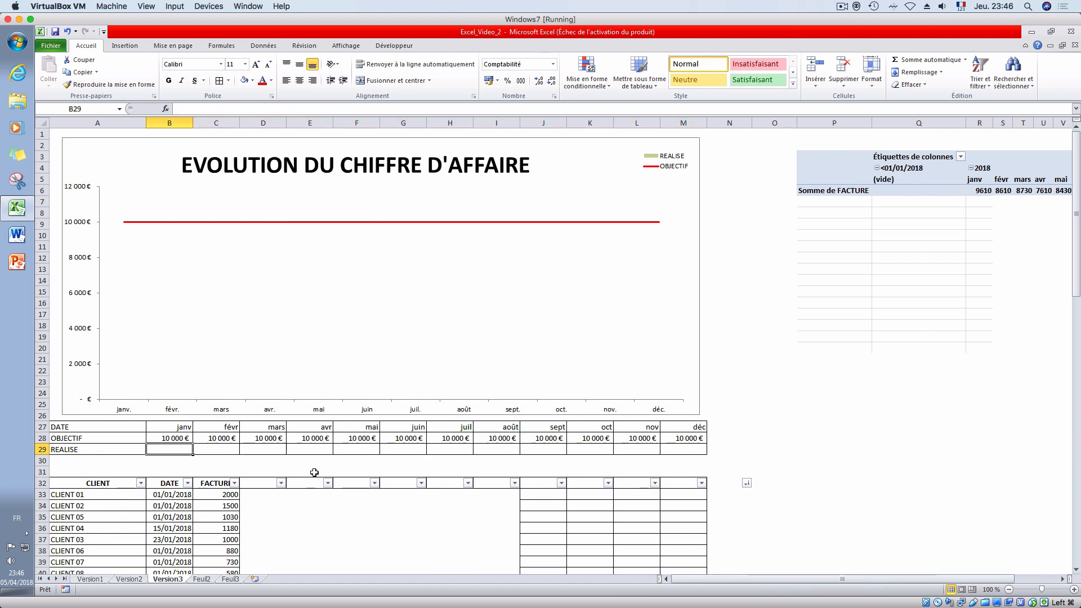
{"action": "type", "text": "="}
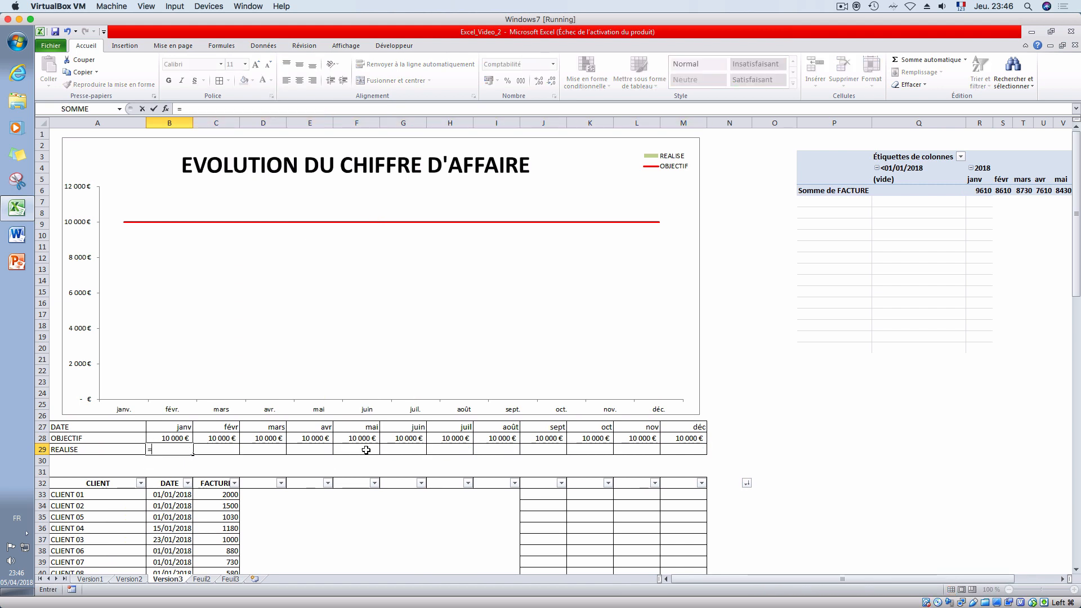
{"action": "left_click", "coordinate": [972, 191]}
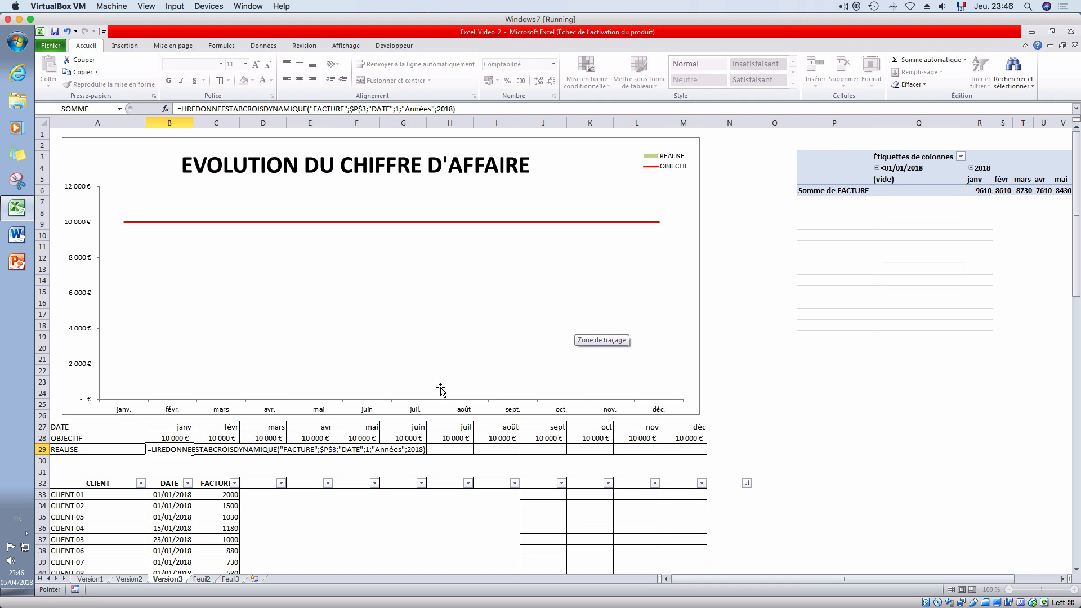
{"action": "key", "text": "Return"}
{"action": "key", "text": "Up"}
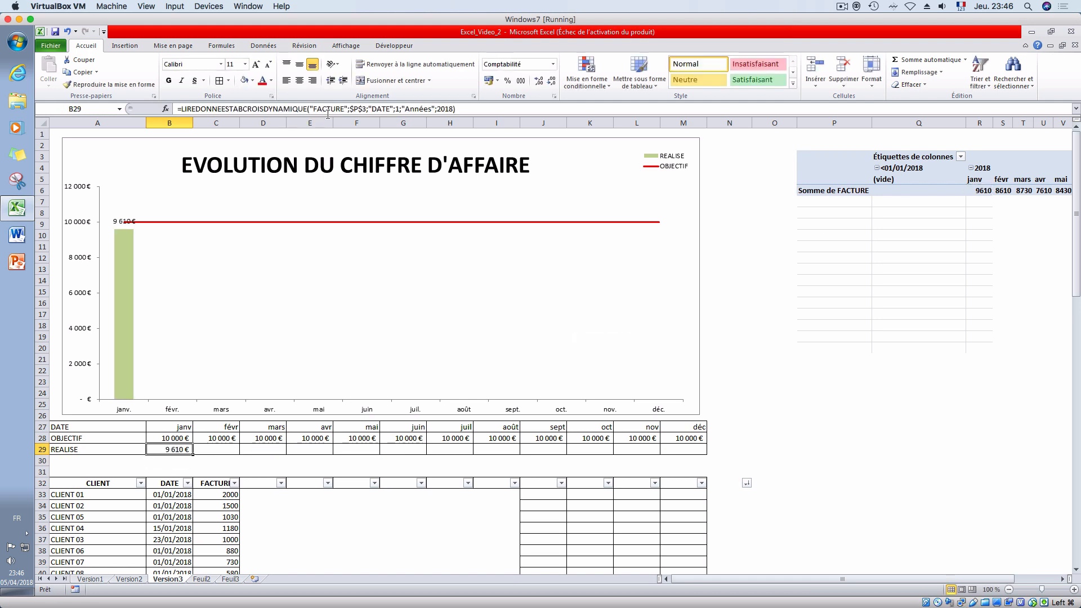
- Replace the fixed month number 1 in the B29 formula with MOIS(B27)
{"action": "left_click", "coordinate": [328, 113]}
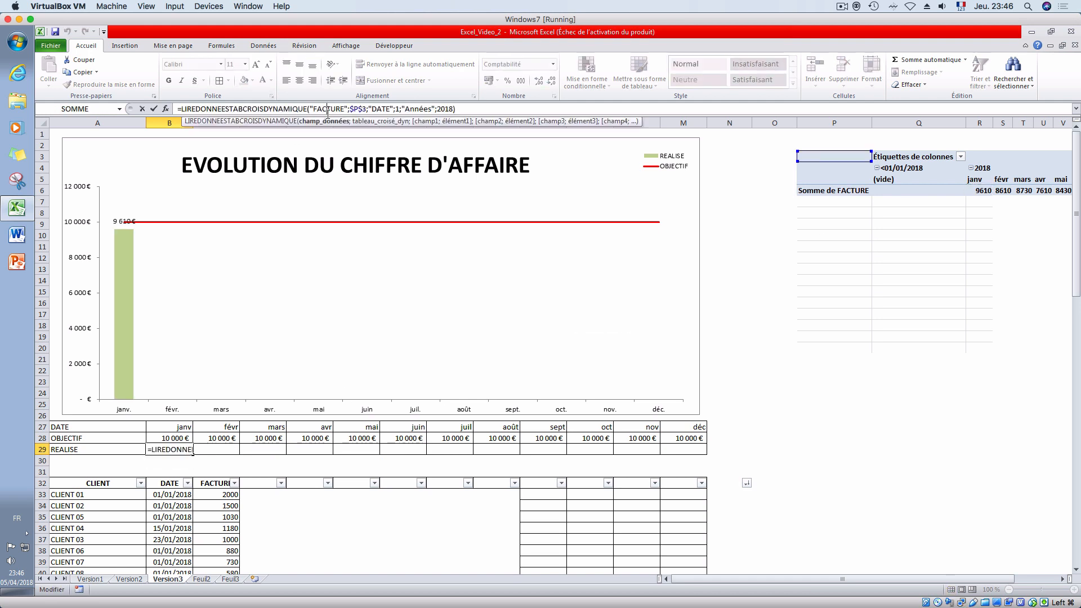
{"action": "double_click", "coordinate": [397, 108]}
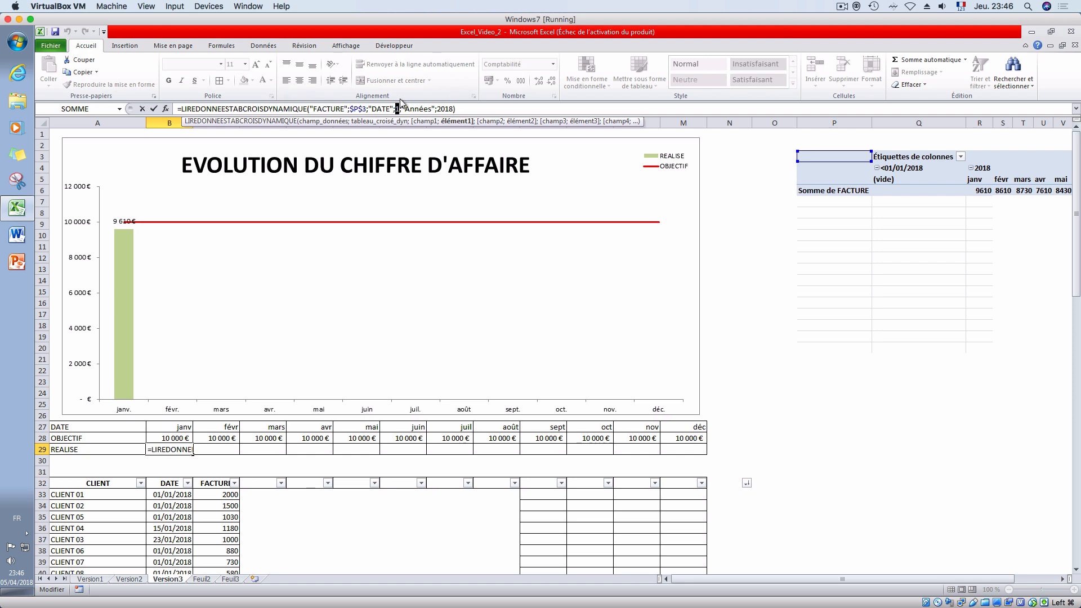
{"action": "key", "text": "Delete"}
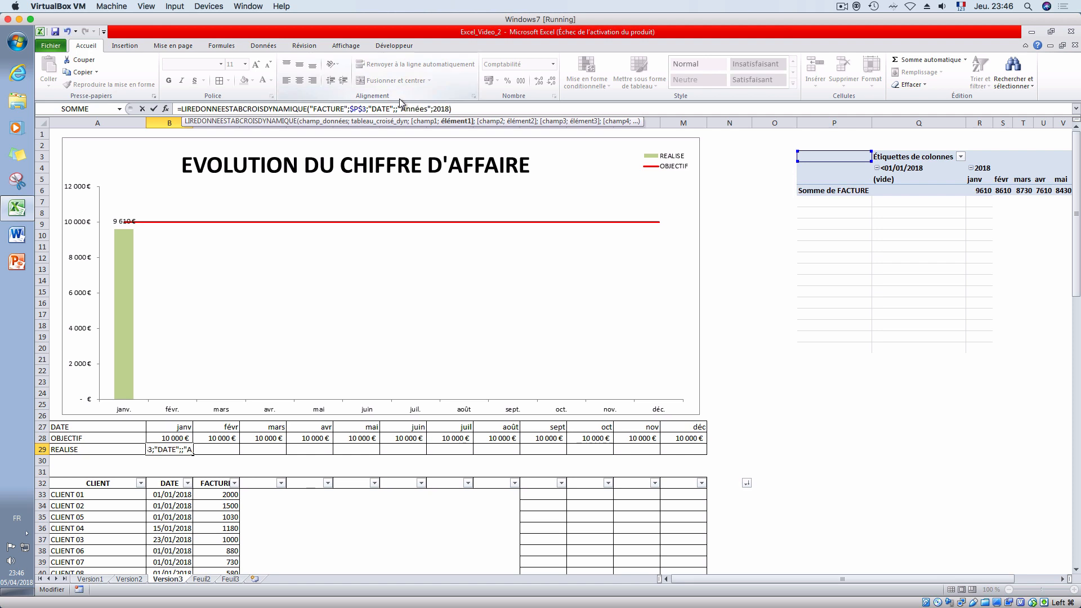
{"action": "type", "text": "mois("}
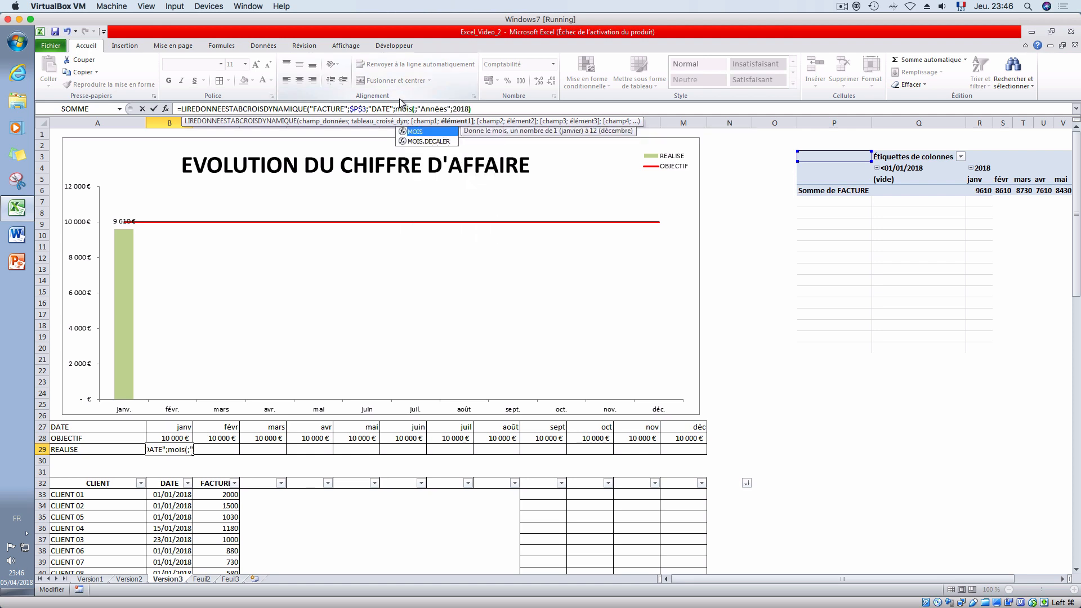
{"action": "left_click", "coordinate": [163, 427]}
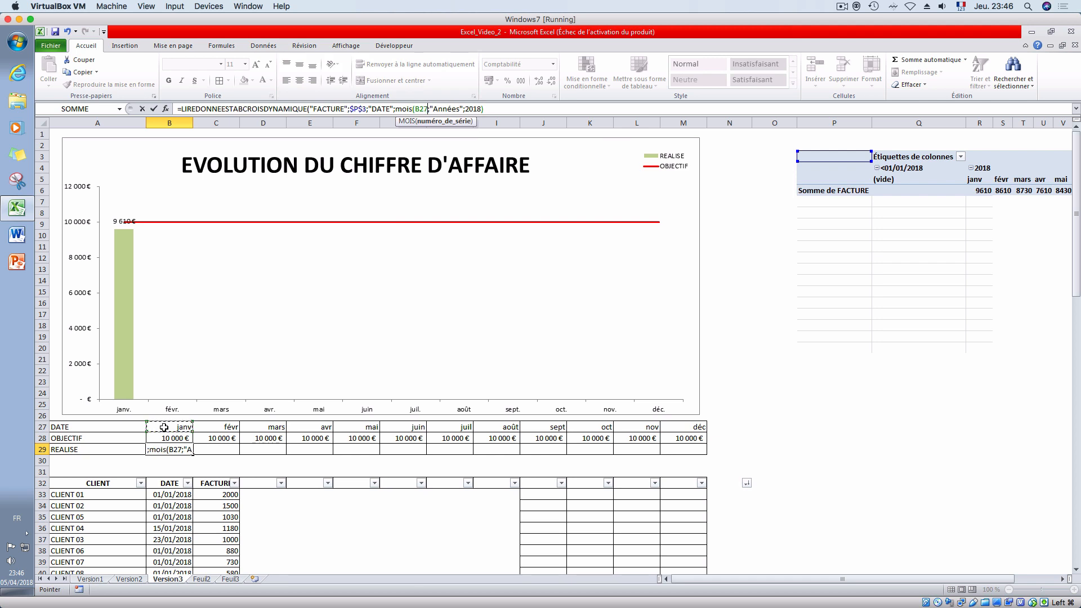
{"action": "type", "text": ")"}
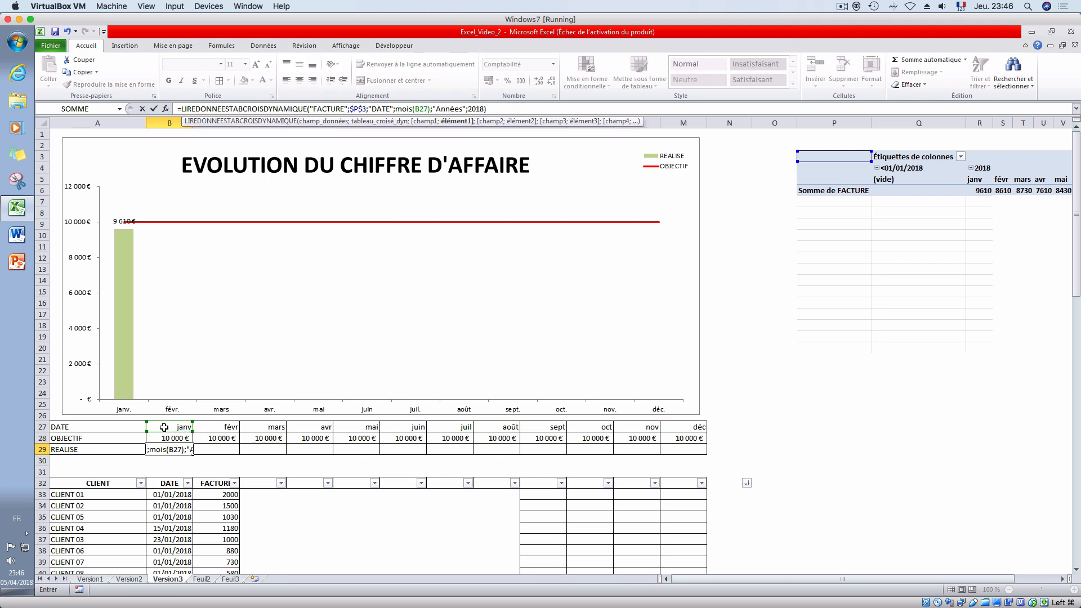
{"action": "key", "text": "Return"}
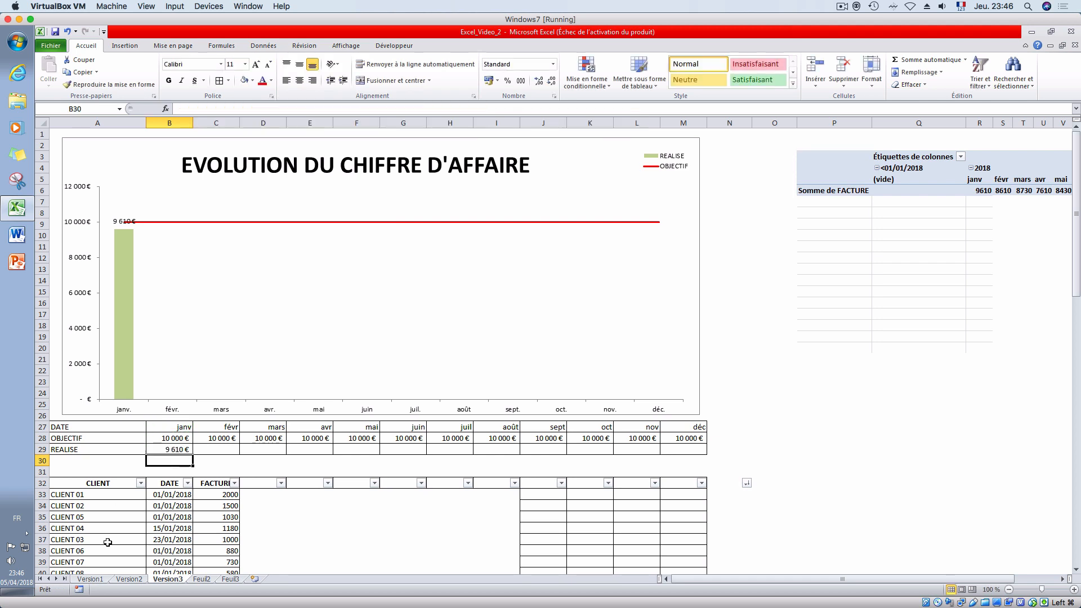
- Copy the B29 formula across the REALISE row to M29 and check the August formula in I29
{"action": "left_click", "coordinate": [188, 450]}
{"action": "left_click_drag", "start_coordinate": [193, 453], "coordinate": [704, 453]}
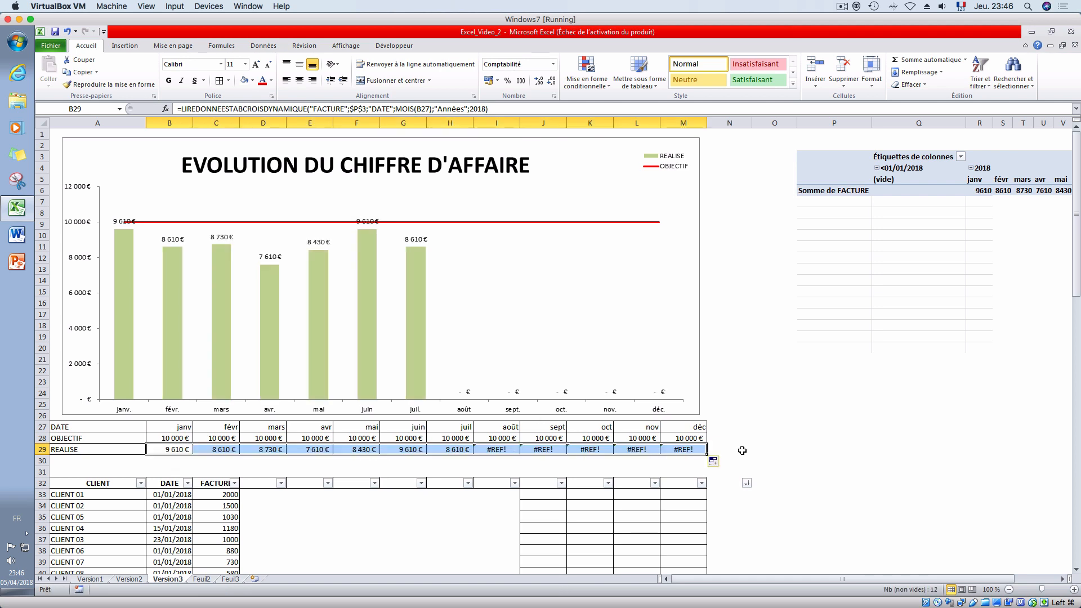
{"action": "left_click", "coordinate": [490, 449]}
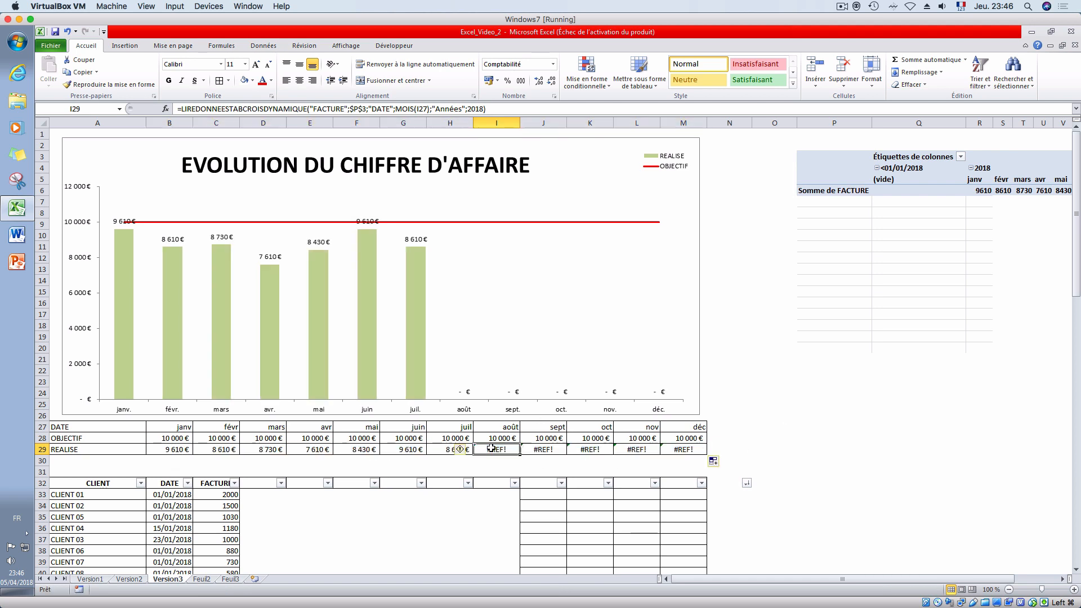
{"action": "left_click", "coordinate": [489, 460]}
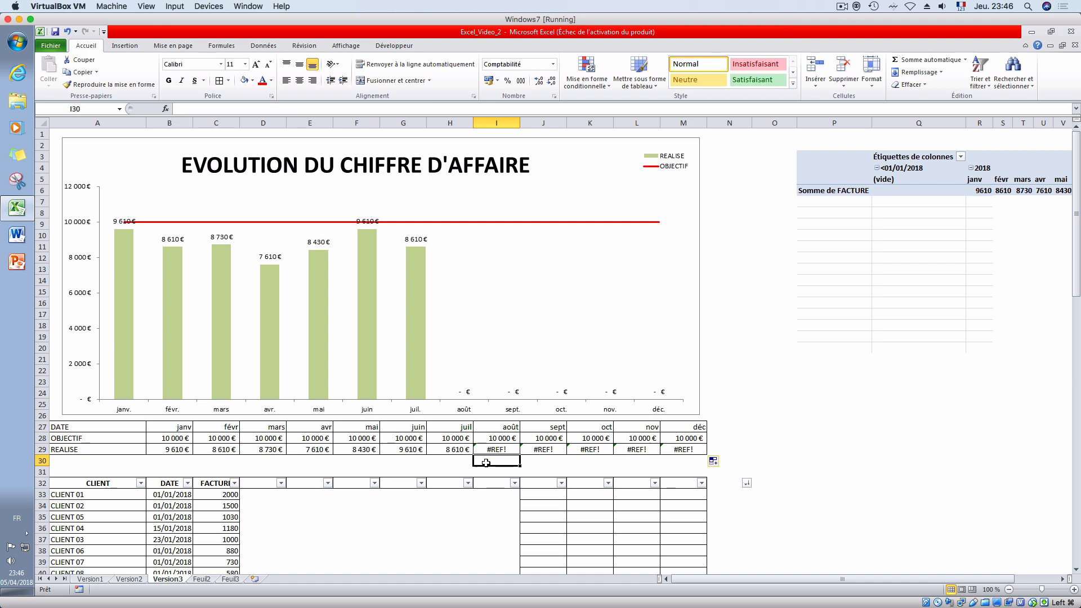
{"action": "left_click", "coordinate": [494, 449]}
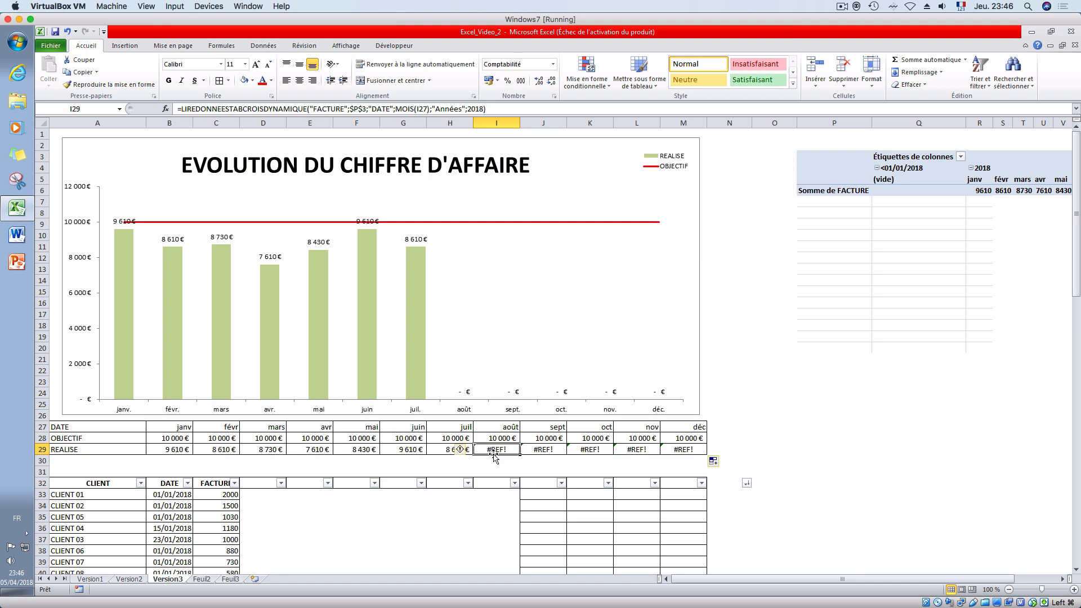
- Wrap the B29 formula in SIERREUR with an empty text "" as the value returned on error
{"action": "left_click", "coordinate": [169, 449]}
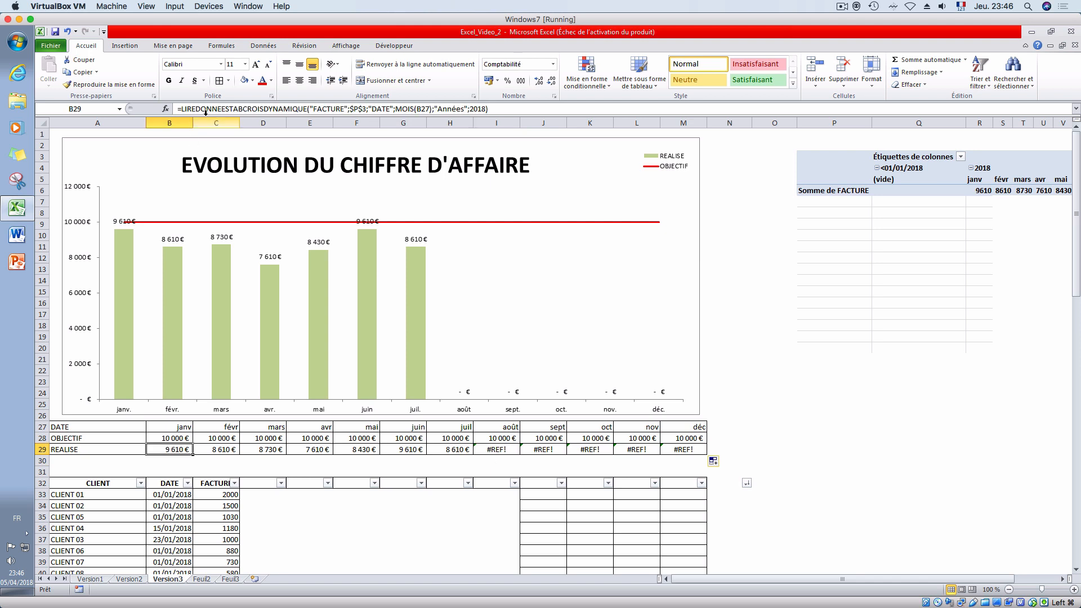
{"action": "left_click", "coordinate": [183, 110]}
{"action": "type", "text": "si"}
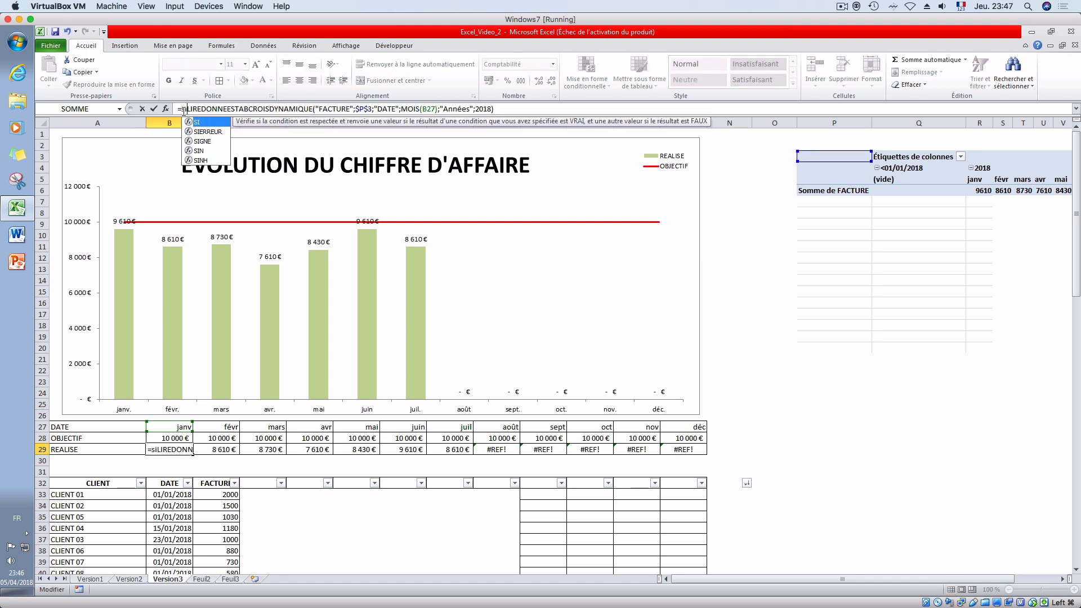
{"action": "double_click", "coordinate": [207, 131]}
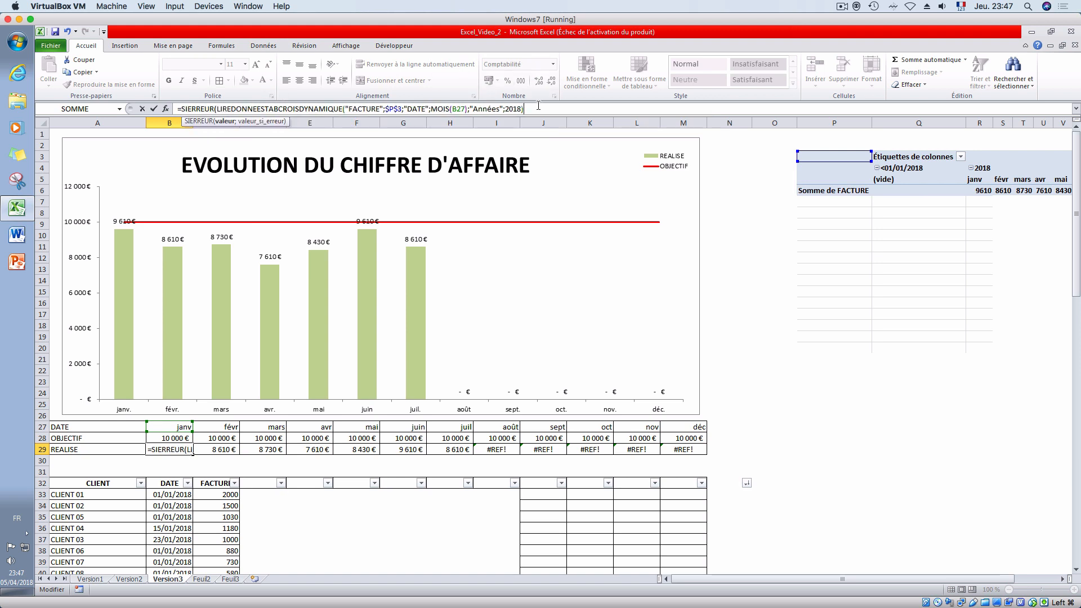
{"action": "type", "text": ";\"\""}
{"action": "key", "text": "Return"}
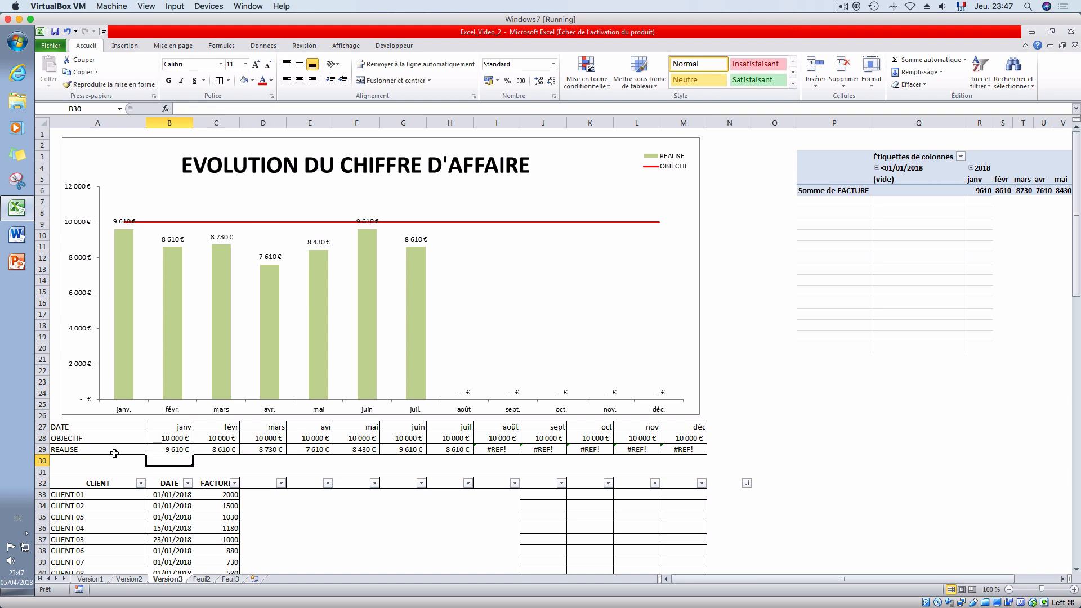
- Copy the SIERREUR formula from B29 across the REALISE row to M29
{"action": "left_click", "coordinate": [188, 456]}
{"action": "left_click_drag", "start_coordinate": [193, 455], "coordinate": [698, 459]}
{"action": "left_click", "coordinate": [789, 412]}
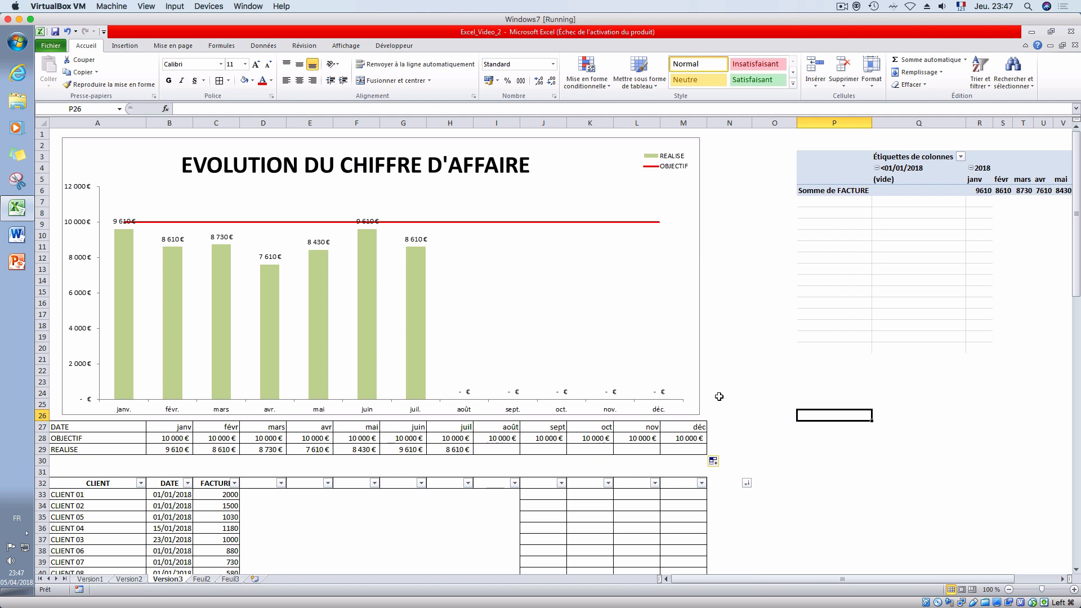
- Review the first-of-month date examples in D33:E35 on the Version2 sheet and return to Version3
{"action": "left_click", "coordinate": [131, 579]}
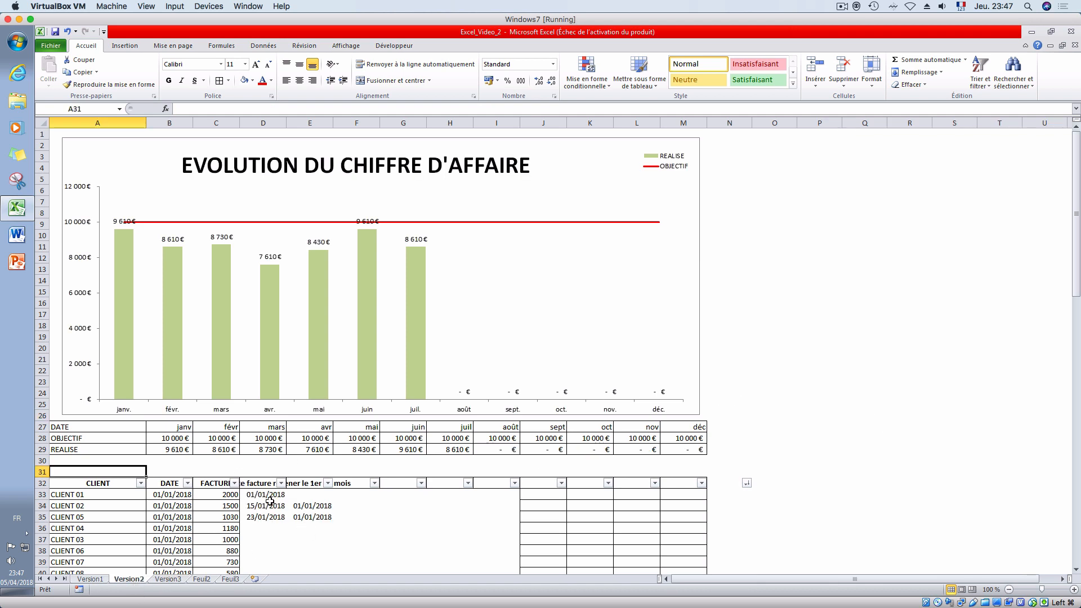
{"action": "left_click_drag", "start_coordinate": [266, 496], "coordinate": [321, 524]}
{"action": "left_click", "coordinate": [168, 579]}
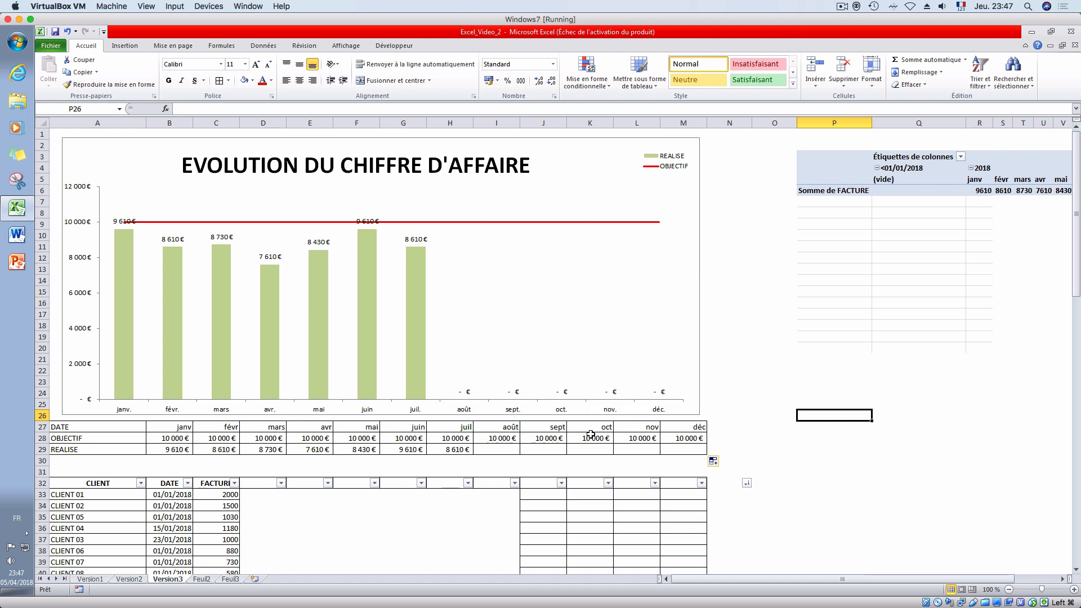
- Insert a slicer for the CLIENT field of the pivot table
{"action": "left_click", "coordinate": [969, 191]}
{"action": "left_click", "coordinate": [455, 47]}
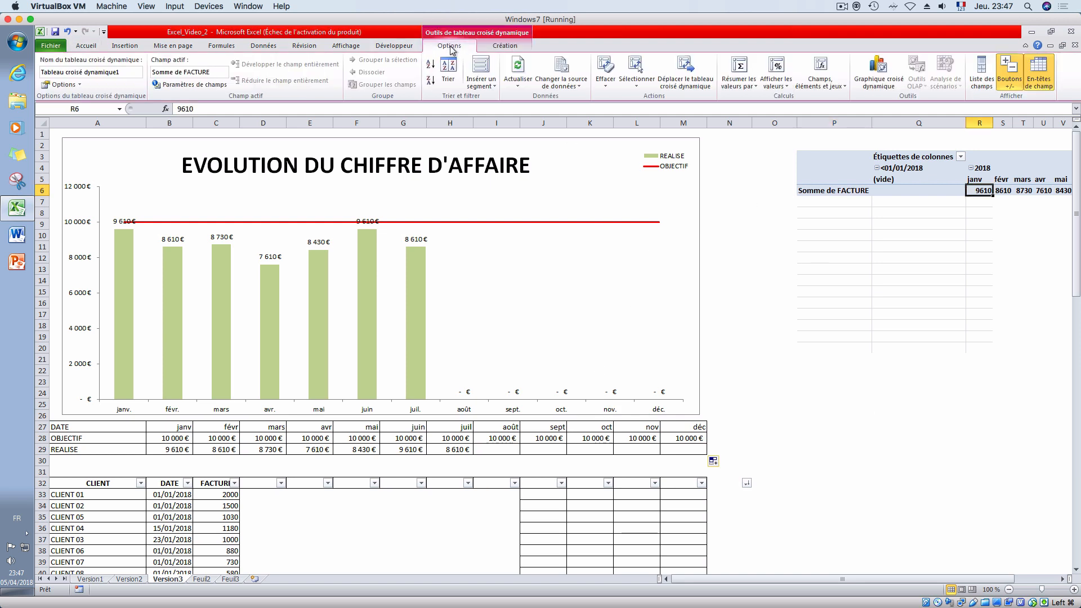
{"action": "left_click", "coordinate": [482, 72]}
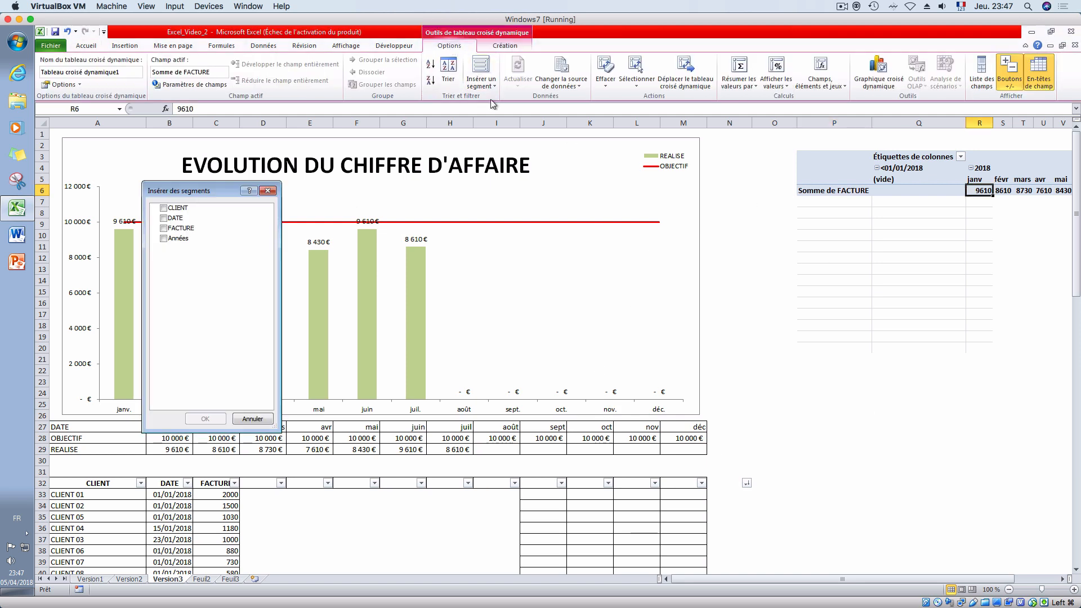
{"action": "left_click", "coordinate": [163, 207]}
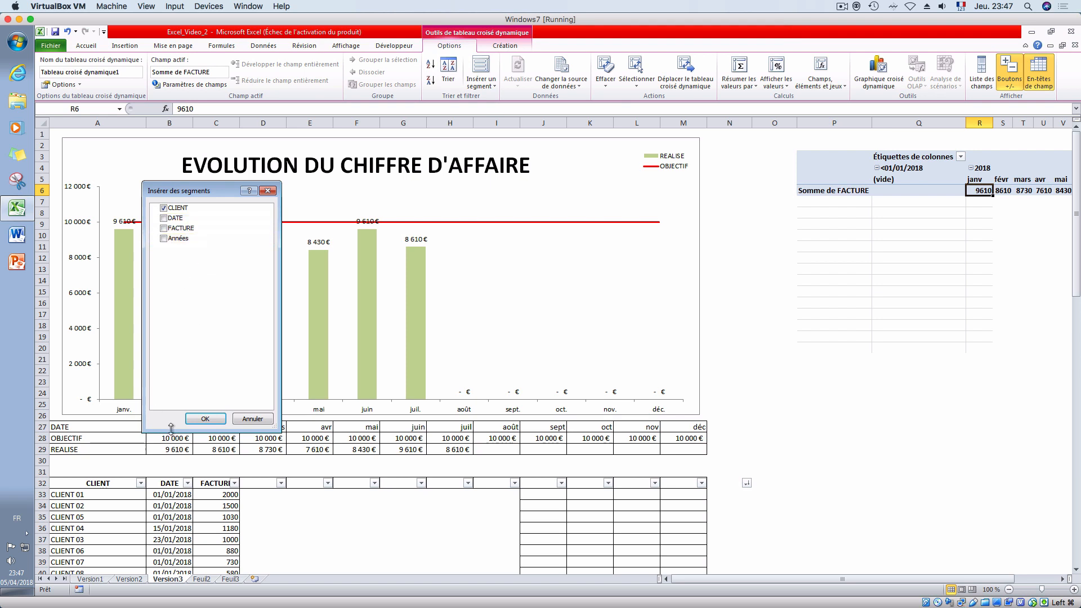
{"action": "left_click", "coordinate": [205, 419]}
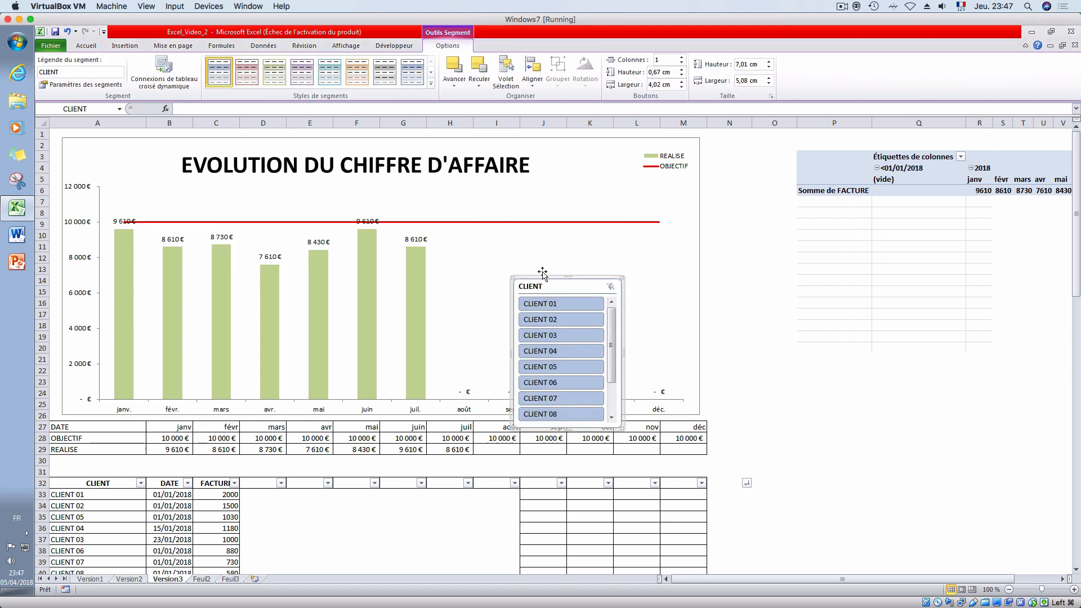
- Place the CLIENT slicer just right of the chart, enlarge it to about 12.54 by 5.11 cm, and apply the light green slicer style
{"action": "left_click_drag", "start_coordinate": [542, 272], "coordinate": [748, 142]}
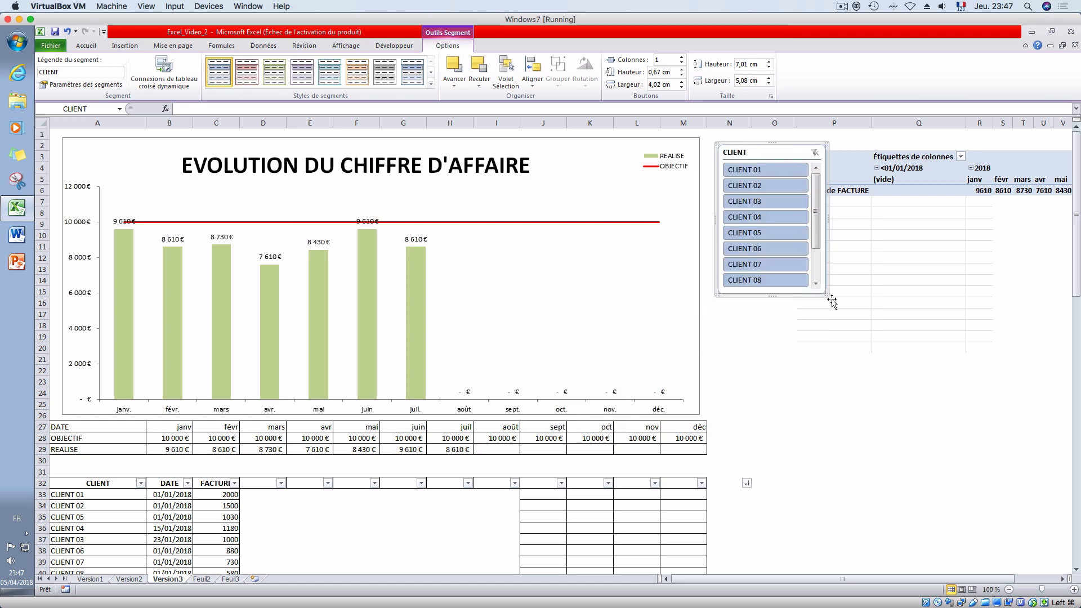
{"action": "left_click_drag", "start_coordinate": [825, 292], "coordinate": [826, 414]}
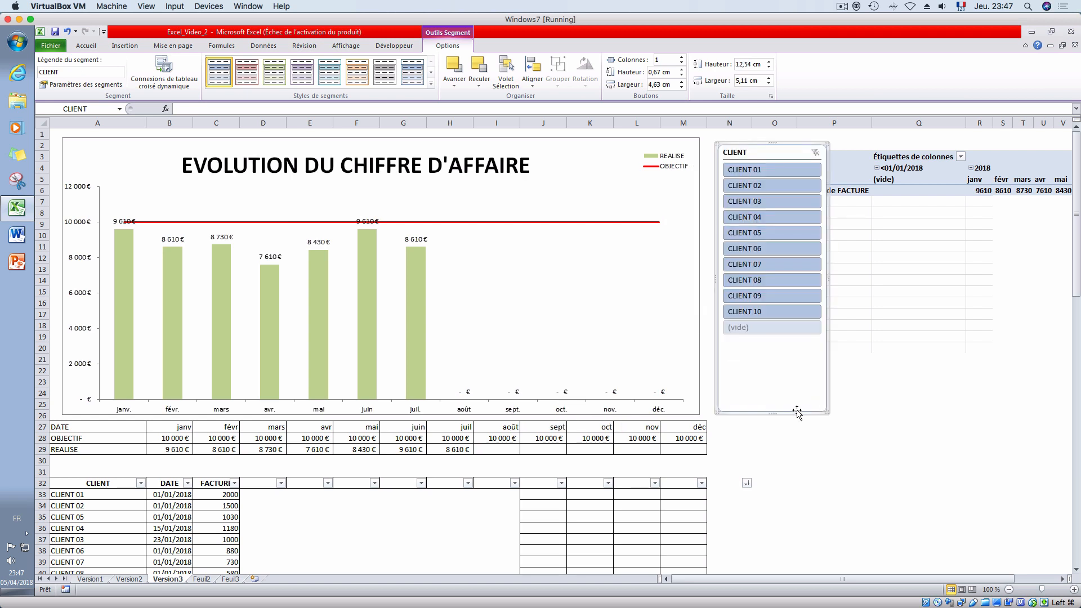
{"action": "left_click", "coordinate": [271, 74]}
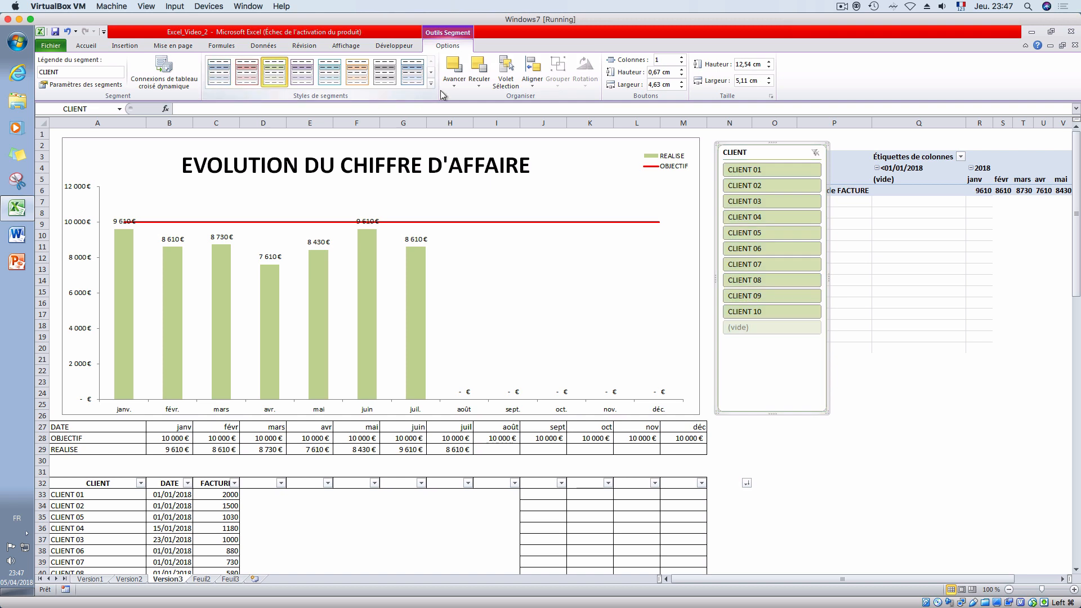
- Try a two-column button layout in the CLIENT slicer and restore the single-column layout
{"action": "left_click", "coordinate": [681, 57]}
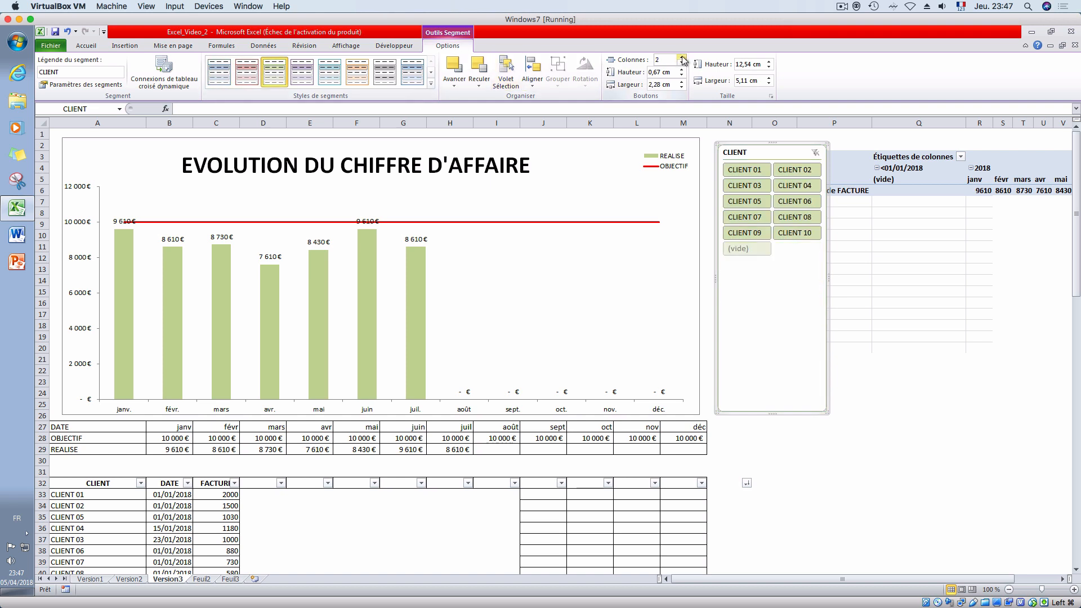
{"action": "left_click", "coordinate": [682, 63]}
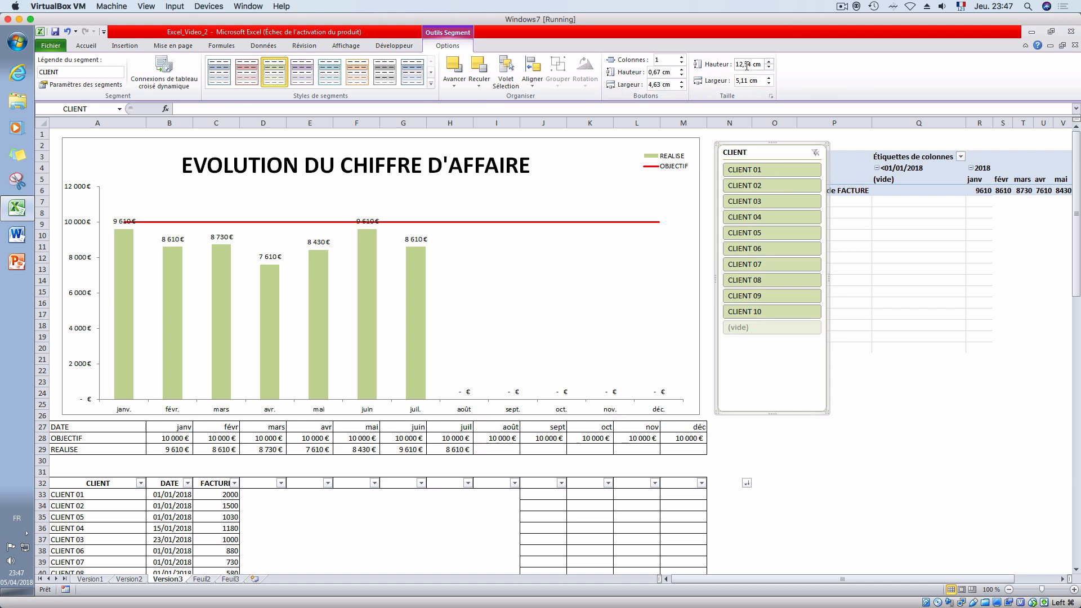
{"action": "left_click", "coordinate": [775, 437]}
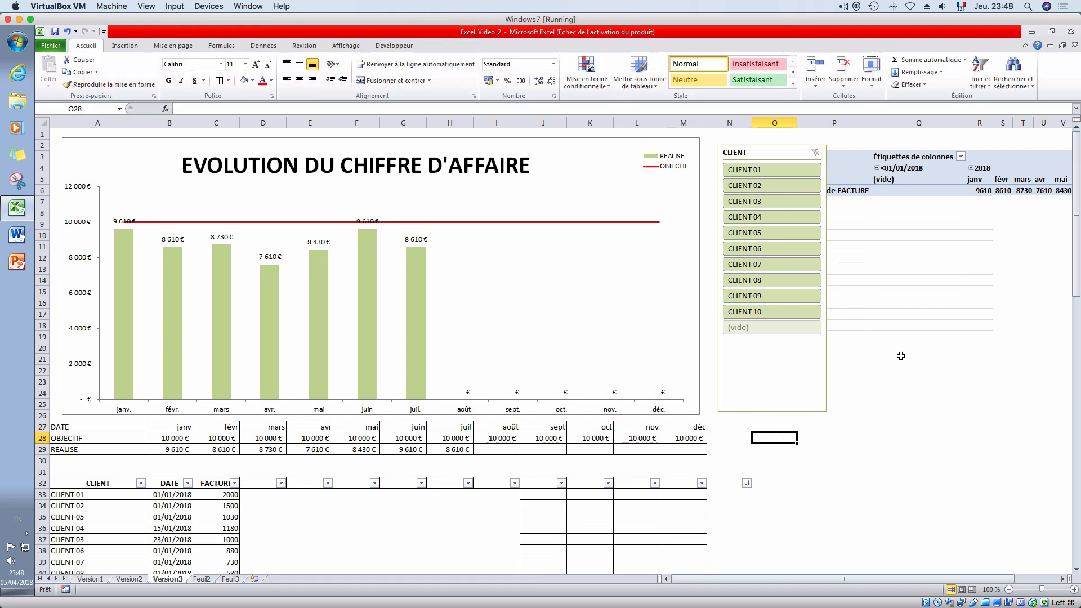
- Test the CLIENT slicer by filtering the chart on one client at a time, from CLIENT 01 through CLIENT 09
{"action": "left_click", "coordinate": [777, 175]}
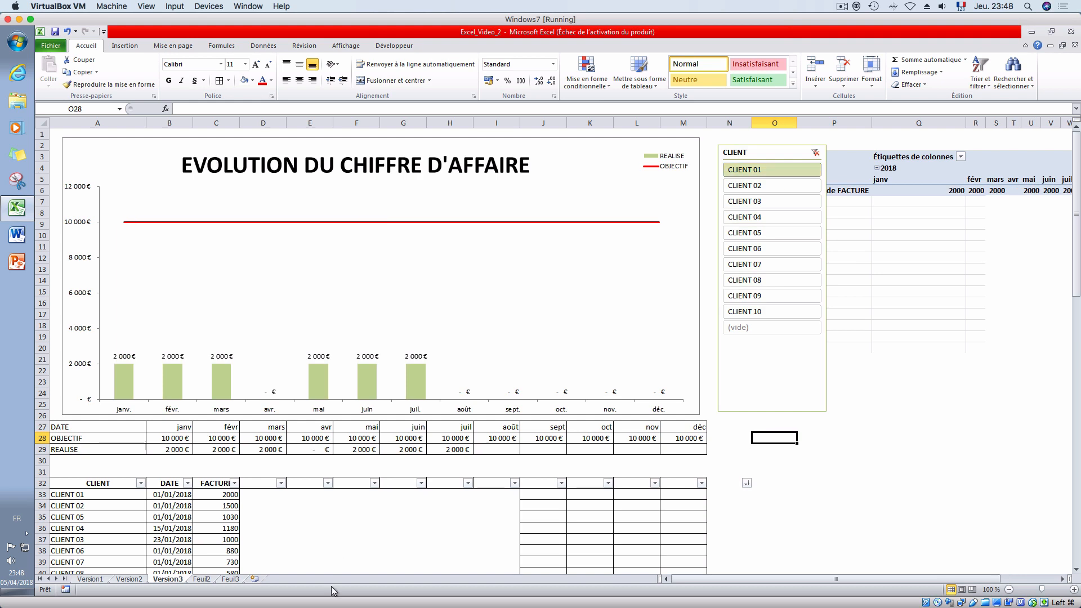
{"action": "left_click", "coordinate": [780, 190]}
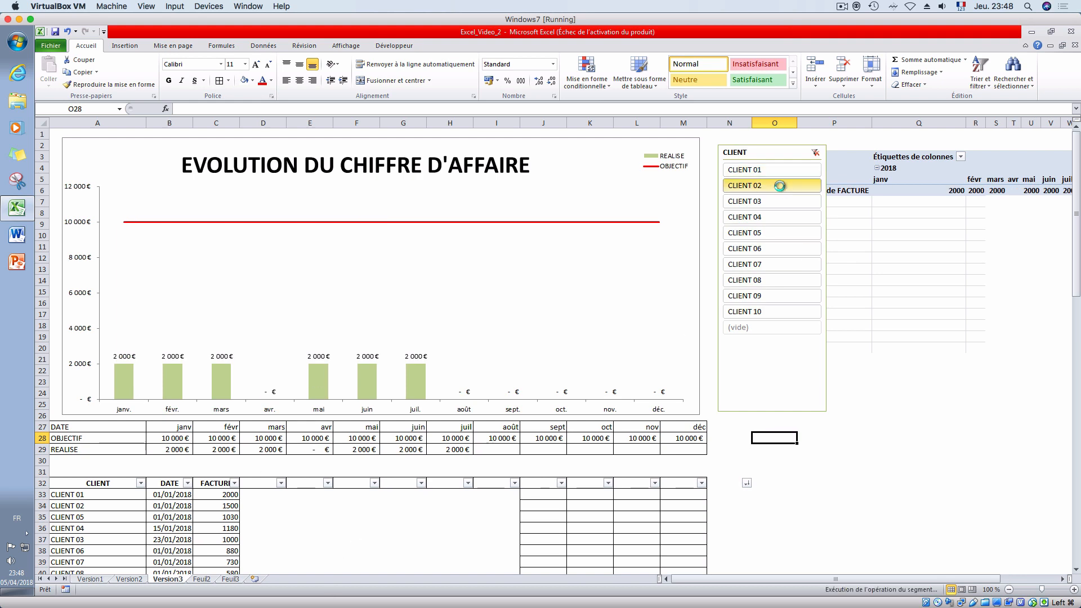
{"action": "left_click", "coordinate": [781, 201]}
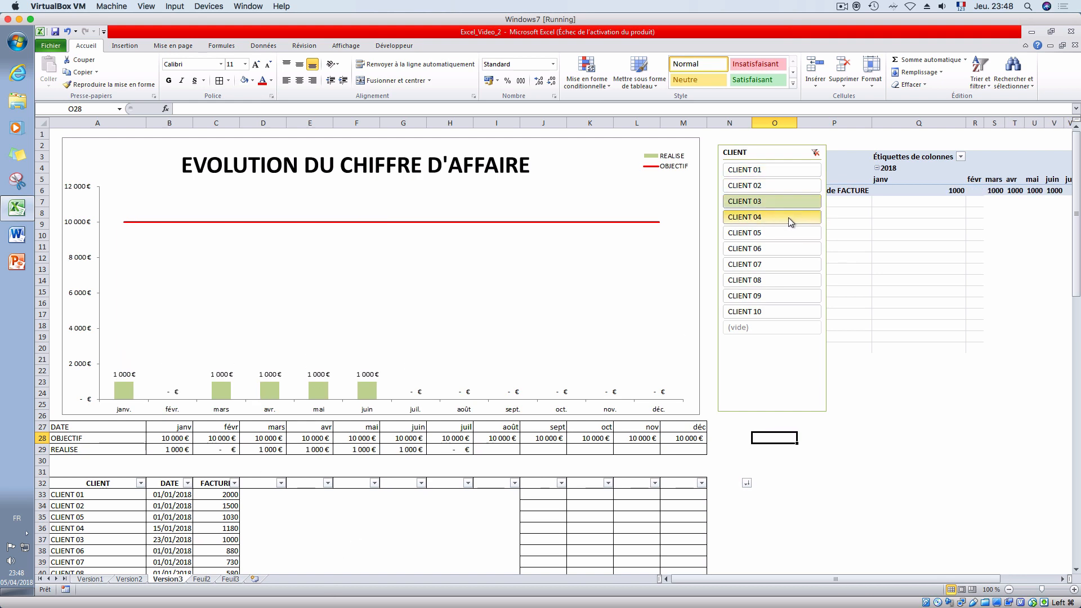
{"action": "left_click", "coordinate": [788, 217]}
{"action": "left_click", "coordinate": [791, 231]}
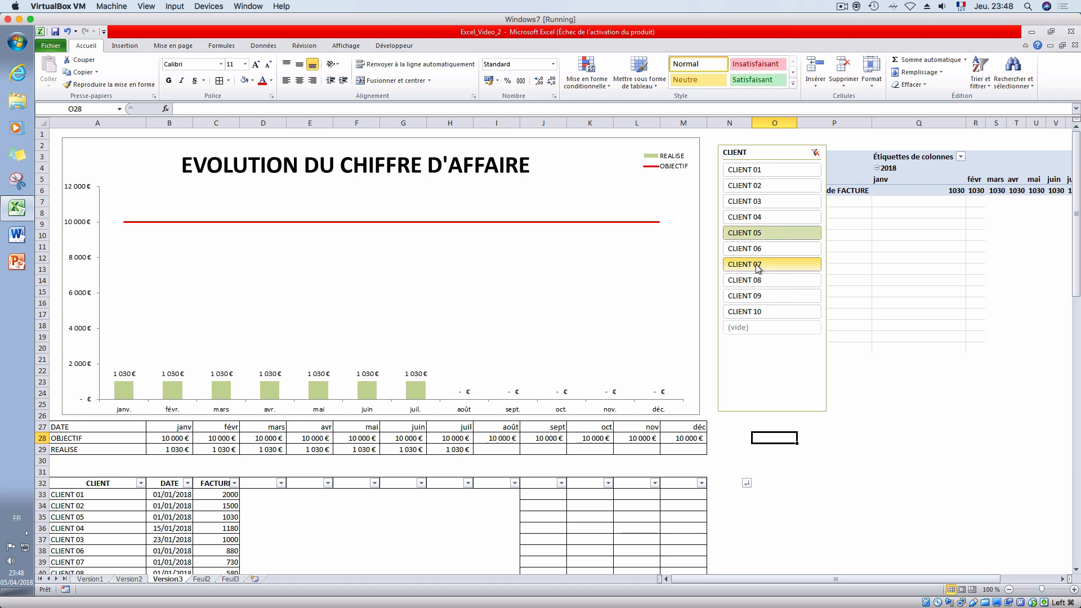
{"action": "left_click", "coordinate": [774, 274]}
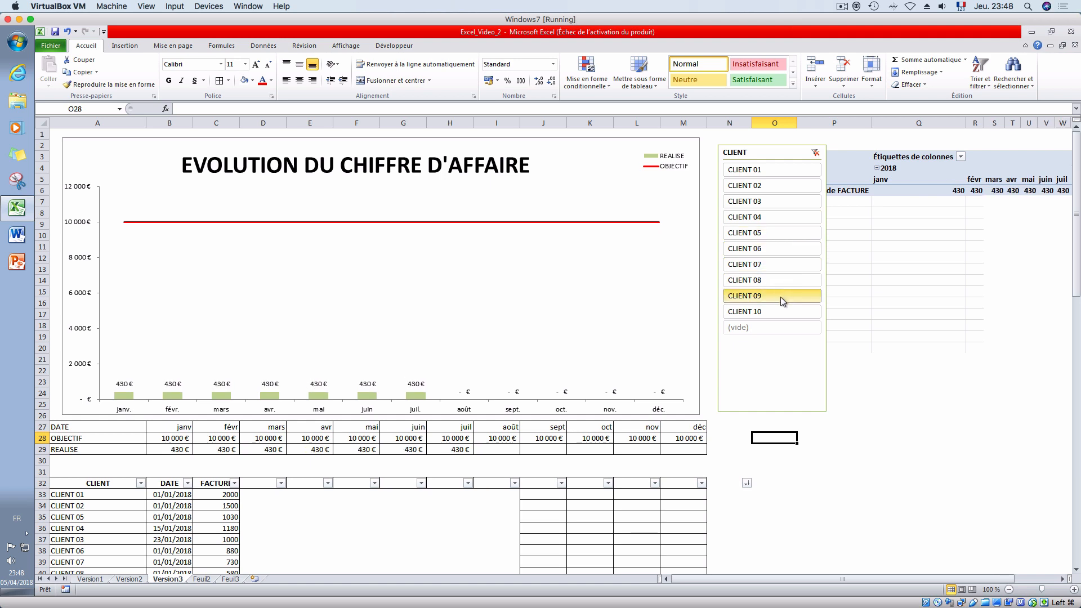
{"action": "left_click", "coordinate": [781, 296]}
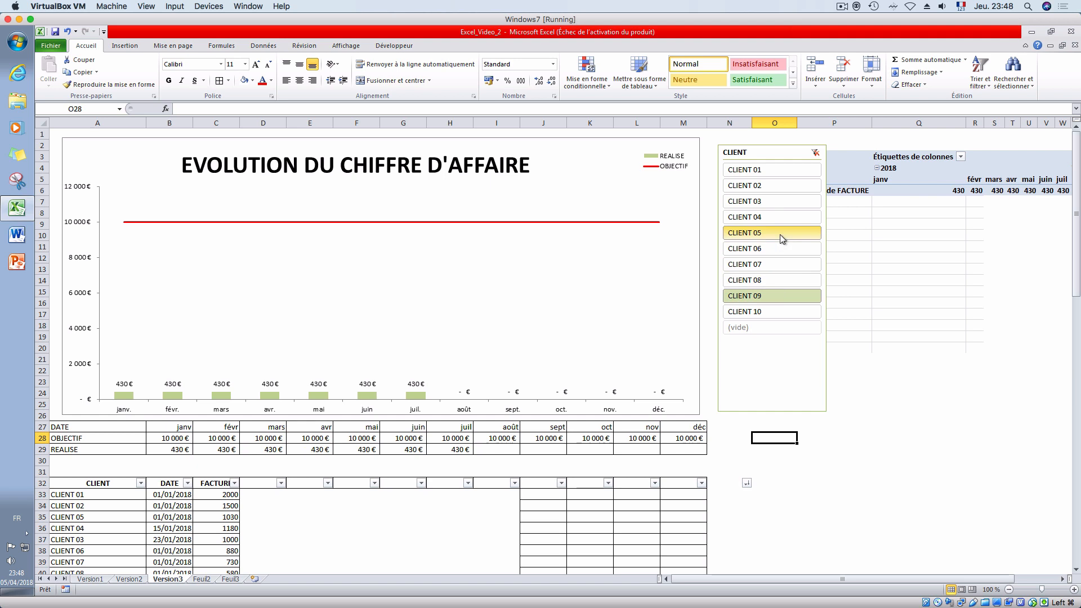
- Add CLIENT 05, CLIENT 03 and CLIENT 02 to the slicer selection alongside CLIENT 09
{"action": "left_click", "coordinate": [779, 234], "text": "ctrl"}
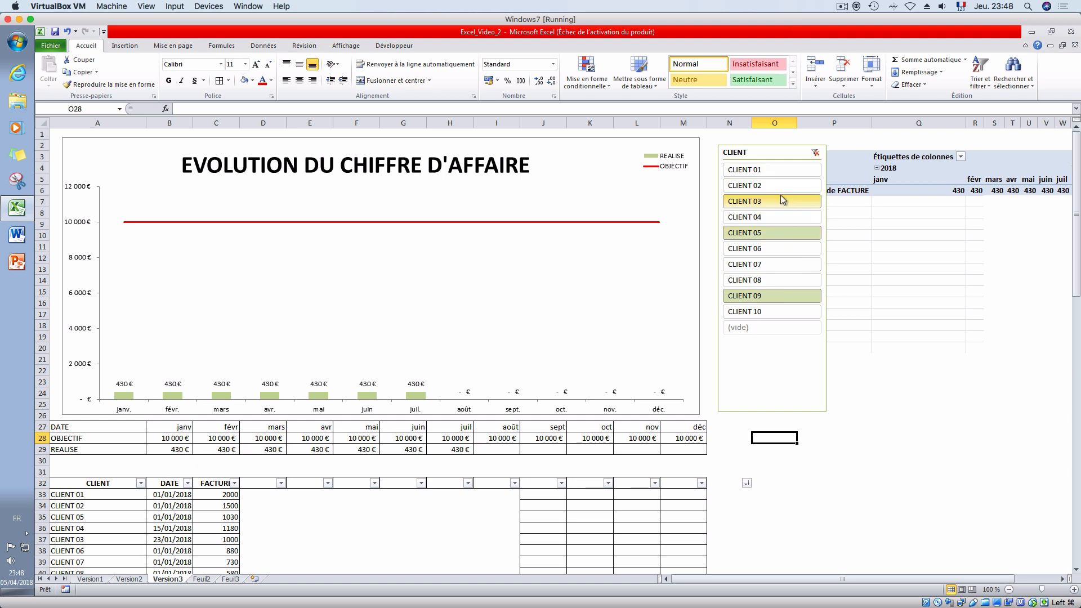
{"action": "left_click", "coordinate": [781, 199], "text": "ctrl"}
{"action": "left_click", "coordinate": [778, 186], "text": "ctrl"}
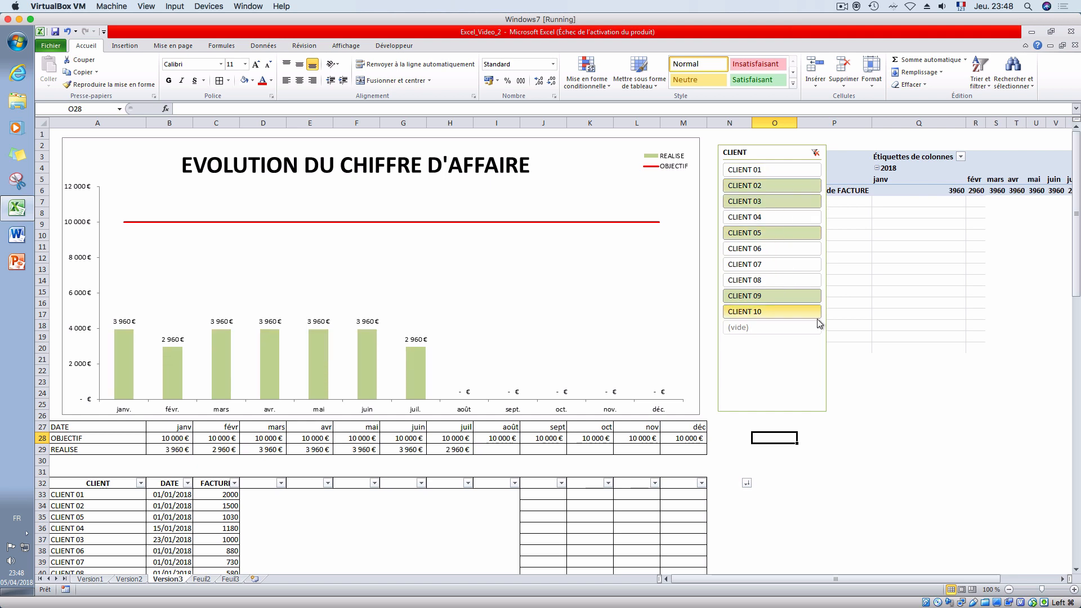
- Select the range CLIENT 01 to CLIENT 10 in the slicer, filter on CLIENT 05 alone, and clear the filter
{"action": "left_click", "coordinate": [783, 170]}
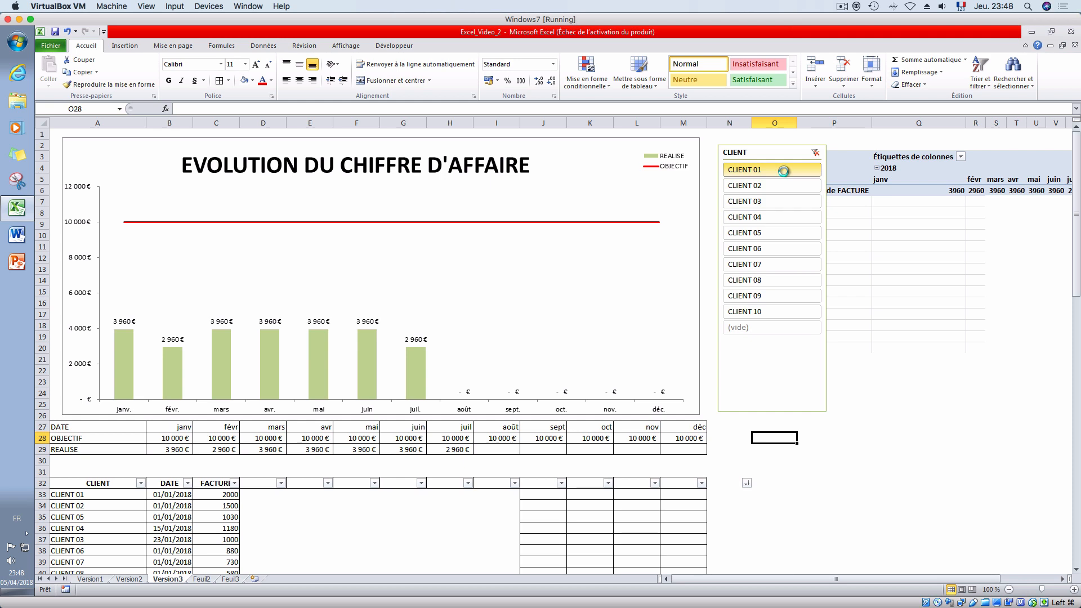
{"action": "left_click", "coordinate": [789, 312], "text": "shift"}
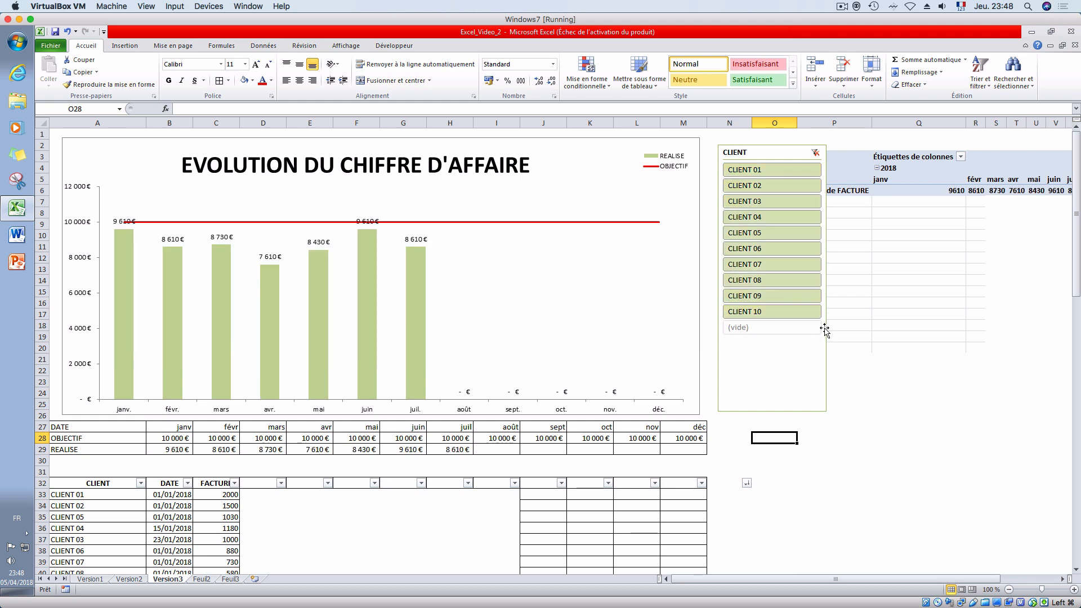
{"action": "left_click", "coordinate": [769, 232]}
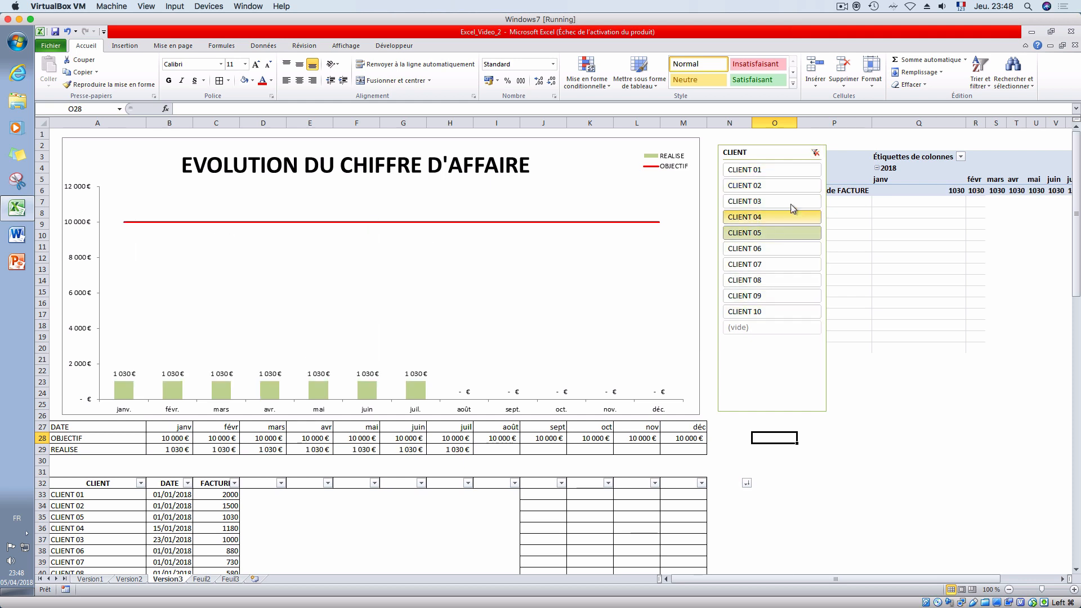
{"action": "left_click", "coordinate": [815, 153]}
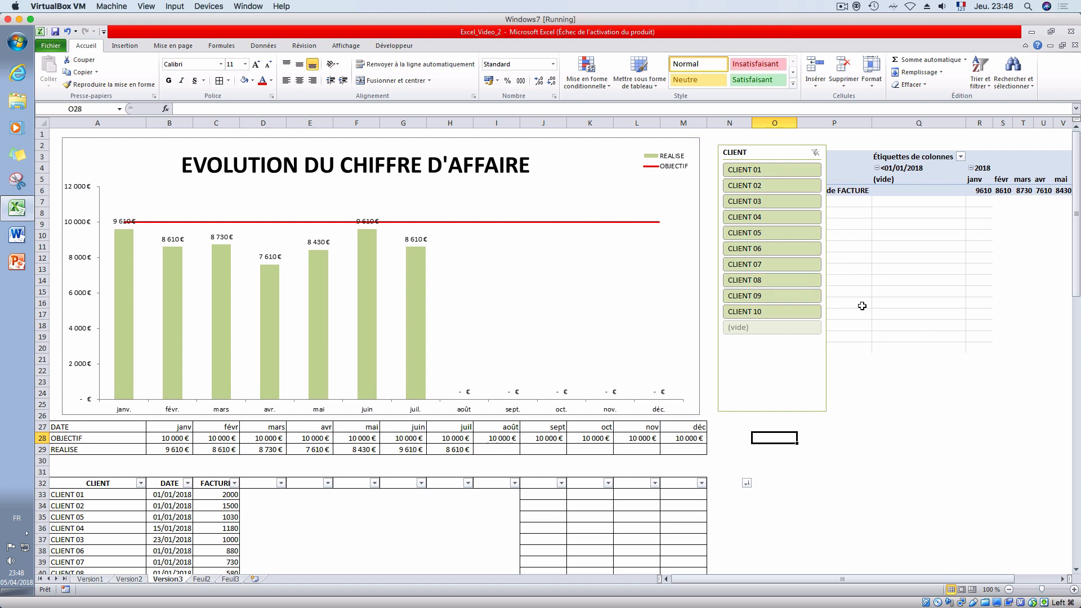
- Move the CLIENT slicer against the chart's right edge, level with its top, and stretch it down to the chart's bottom edge
{"action": "left_click_drag", "start_coordinate": [762, 142], "coordinate": [748, 136]}
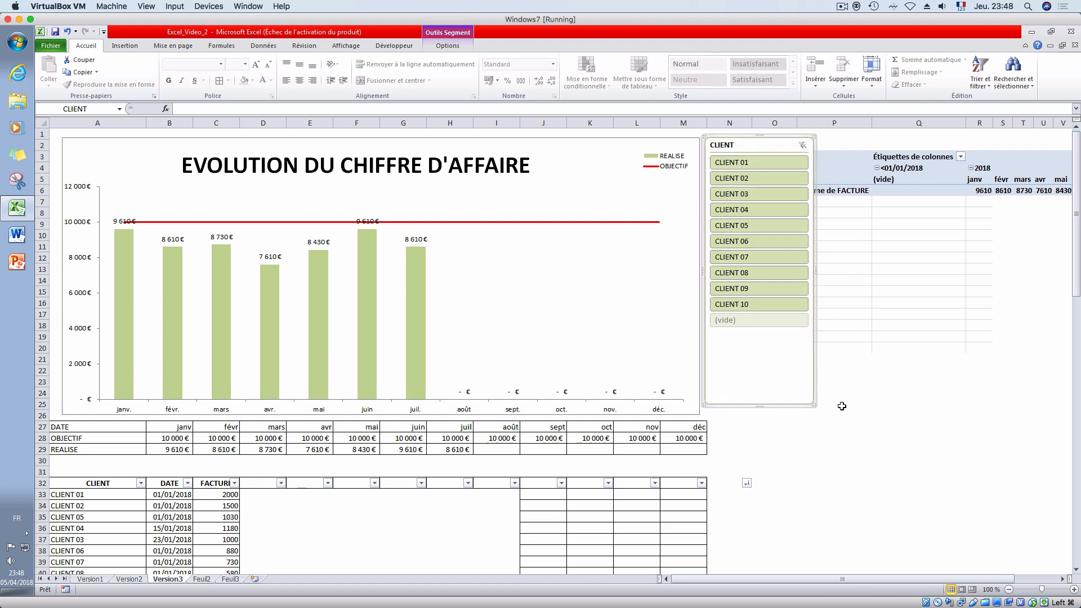
{"action": "left_click_drag", "start_coordinate": [756, 404], "coordinate": [756, 414]}
{"action": "left_click", "coordinate": [921, 356]}
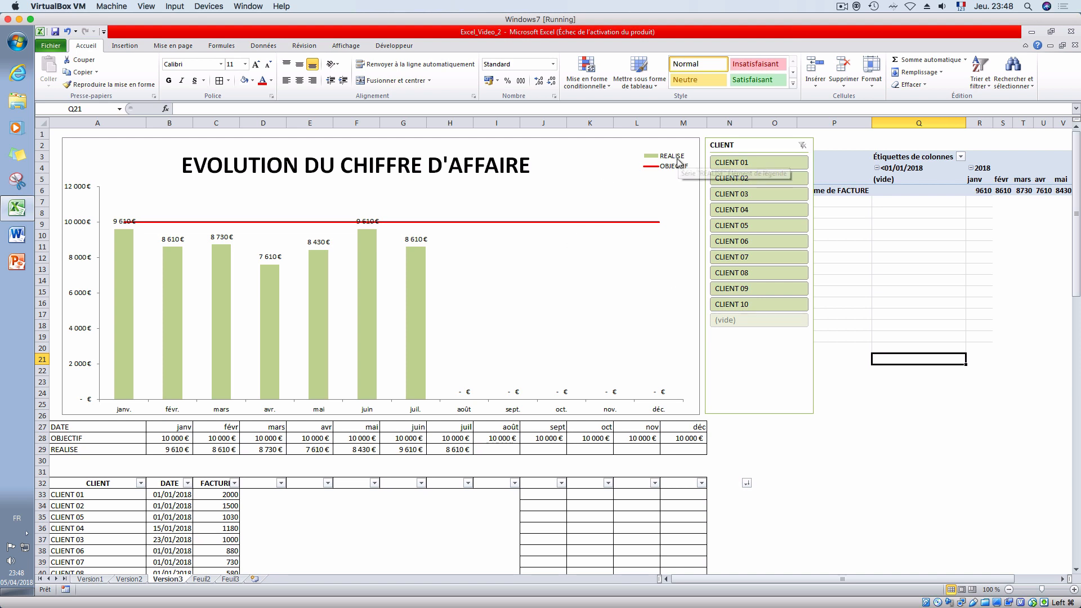
- Check the chart area's object positioning properties and close the format dialog
{"action": "left_click", "coordinate": [599, 153]}
{"action": "right_click", "coordinate": [598, 153]}
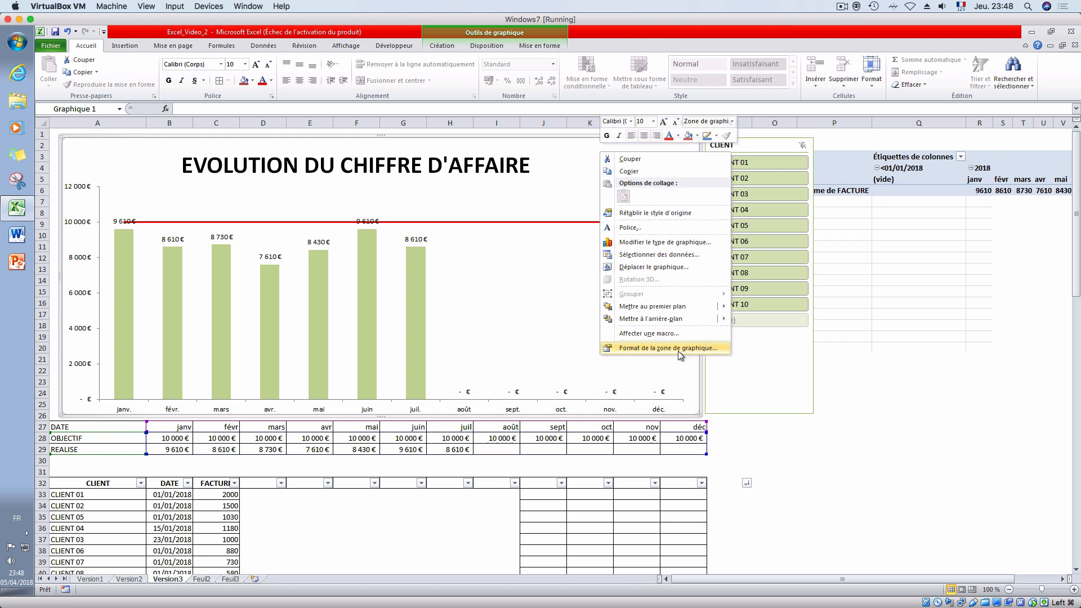
{"action": "left_click", "coordinate": [647, 349]}
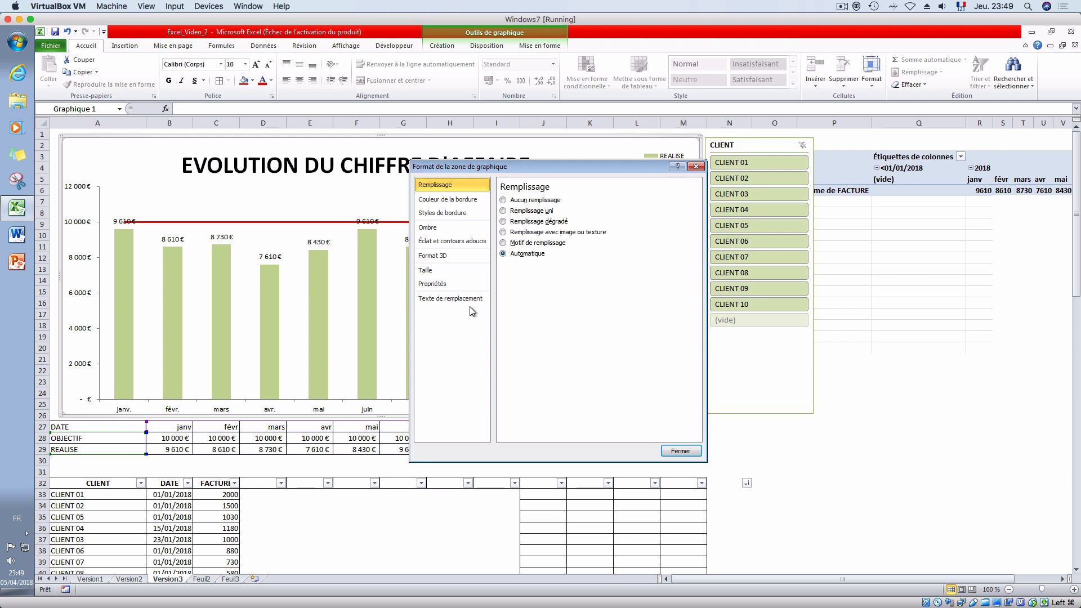
{"action": "left_click", "coordinate": [456, 284]}
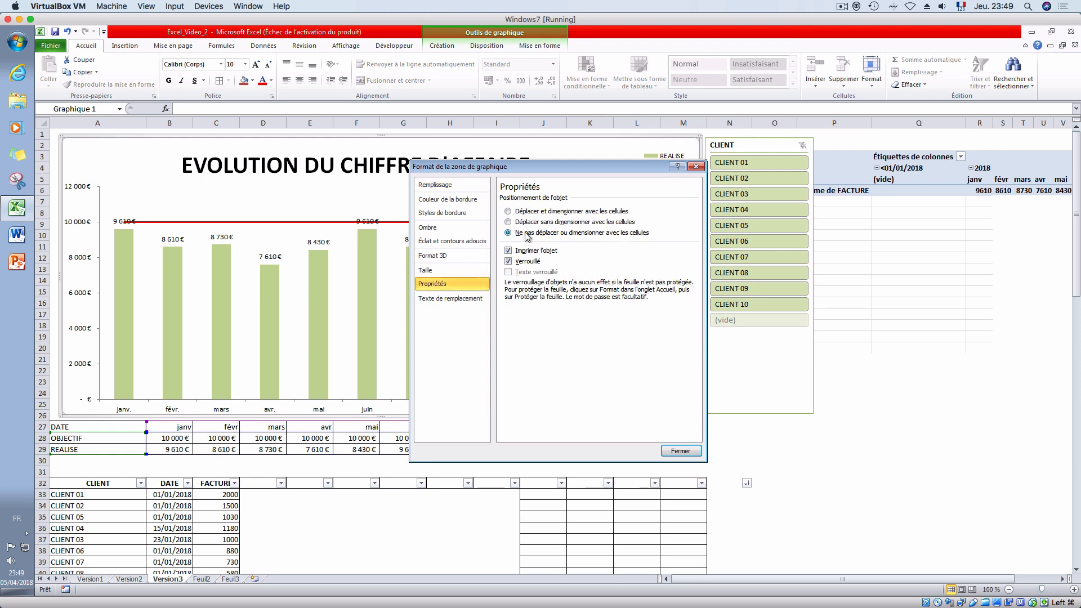
{"action": "left_click", "coordinate": [680, 451]}
- Set the CLIENT slicer's object positioning to "Ne pas déplacer ou dimensionner avec les cellules"
{"action": "right_click", "coordinate": [733, 359]}
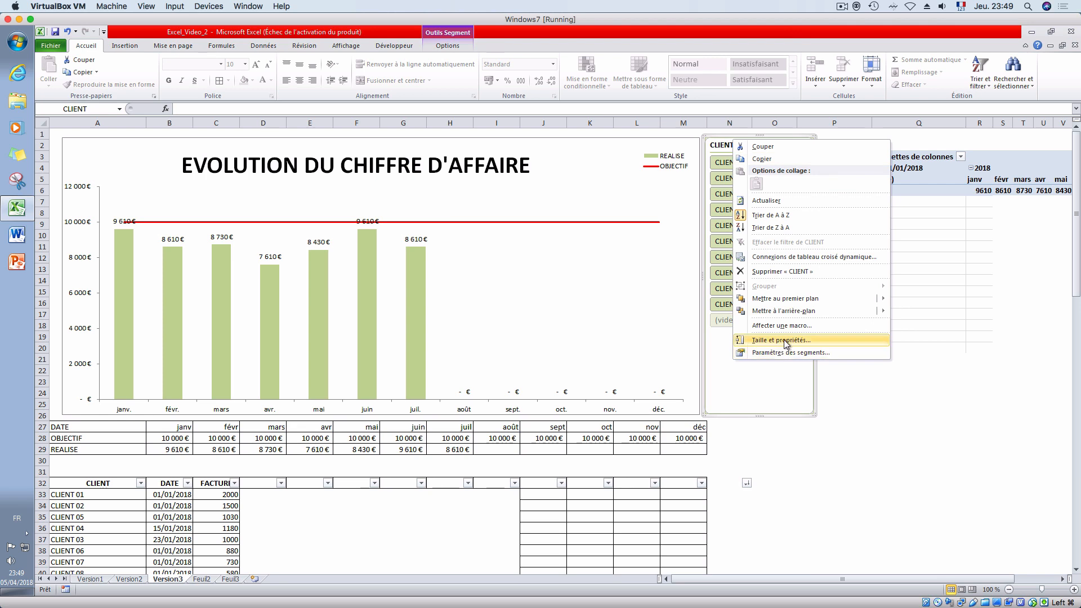
{"action": "left_click", "coordinate": [781, 341]}
{"action": "left_click", "coordinate": [447, 235]}
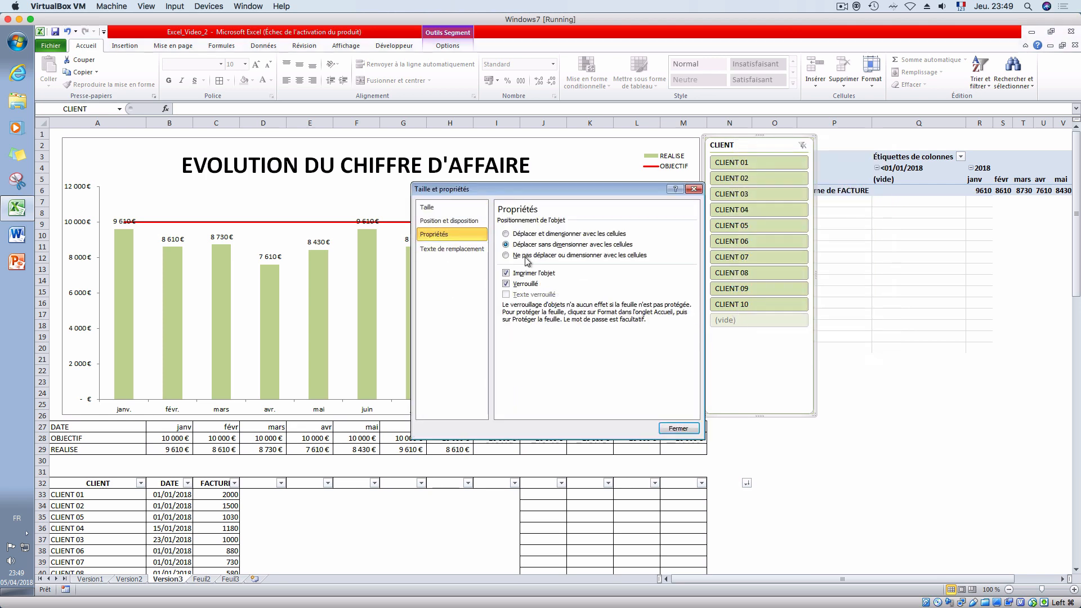
{"action": "left_click", "coordinate": [532, 256]}
{"action": "left_click", "coordinate": [678, 428]}
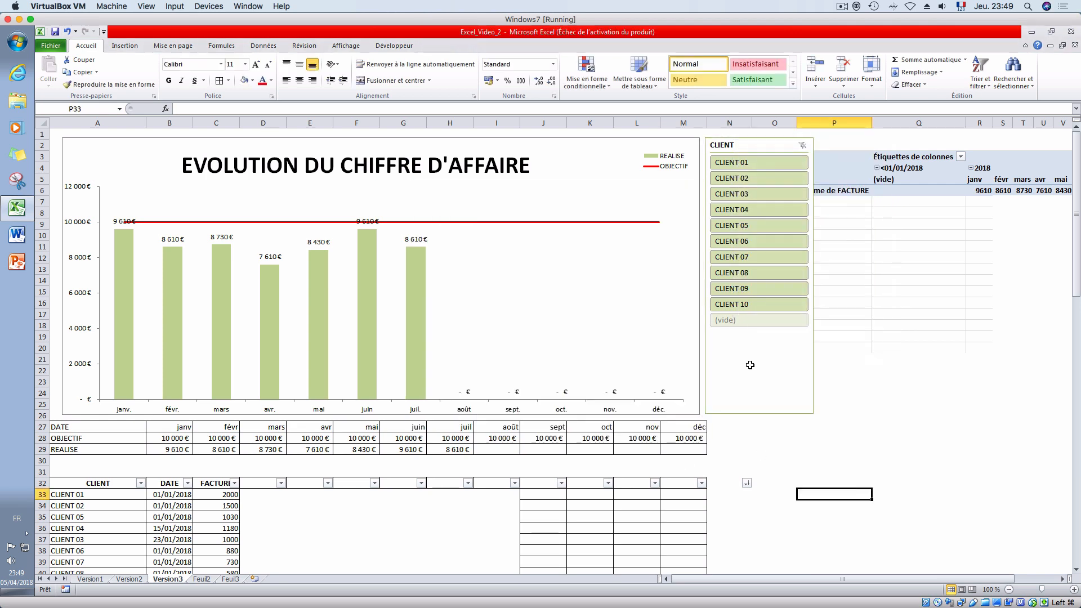
- Narrow column M slightly to check that the chart and slicer stay in place, and select cell O28
{"action": "mouse_move", "coordinate": [706, 122]}
{"action": "left_mouse_down"}
{"action": "mouse_move", "coordinate": [686, 122]}
{"action": "mouse_move", "coordinate": [741, 120]}
{"action": "mouse_move", "coordinate": [697, 122]}
{"action": "left_mouse_up"}
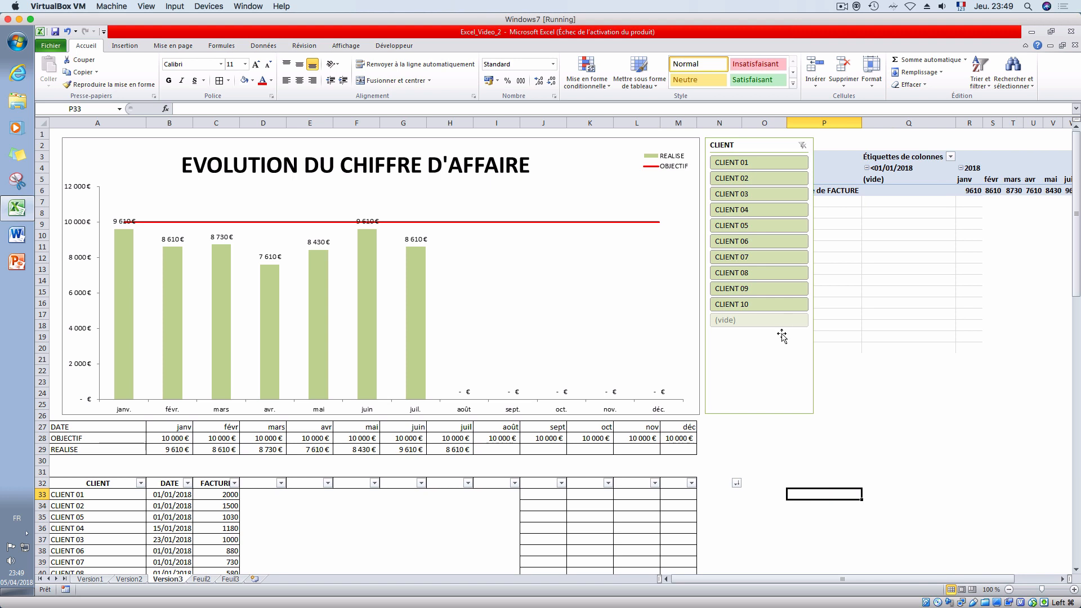
{"action": "scroll", "coordinate": [678, 454], "scroll_direction": "down", "scroll_amount": 1}
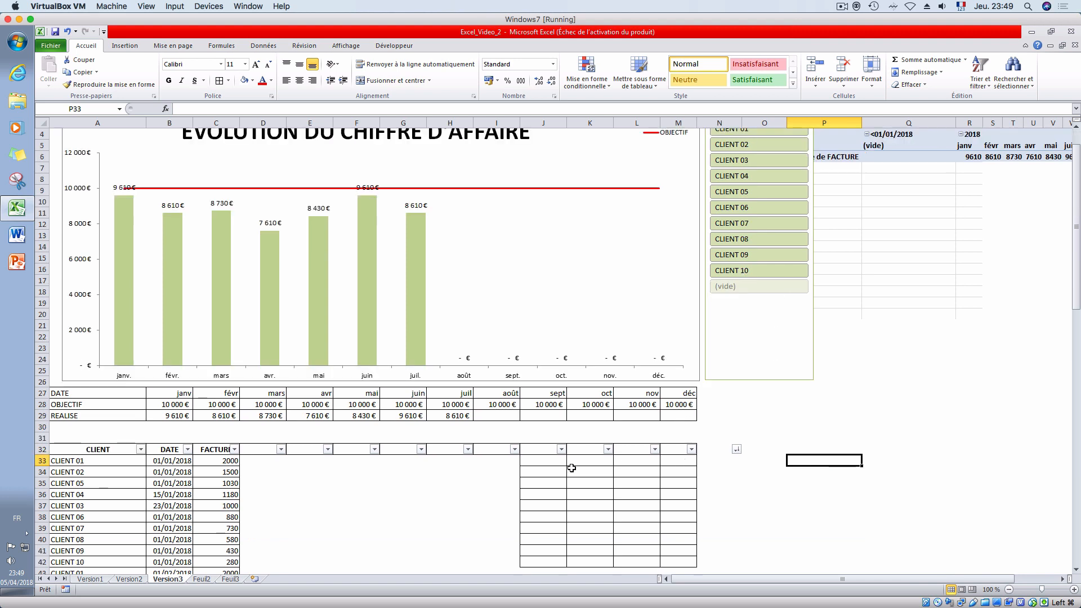
{"action": "scroll", "coordinate": [588, 449], "scroll_direction": "up", "scroll_amount": 1}
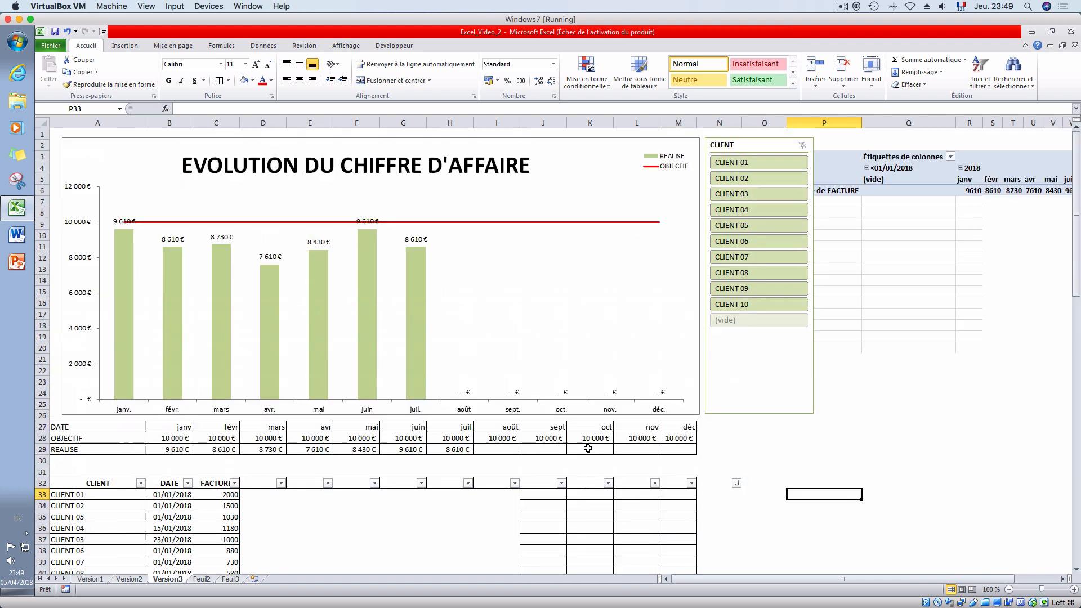
{"action": "left_click", "coordinate": [782, 400]}
{"action": "left_click", "coordinate": [751, 437]}
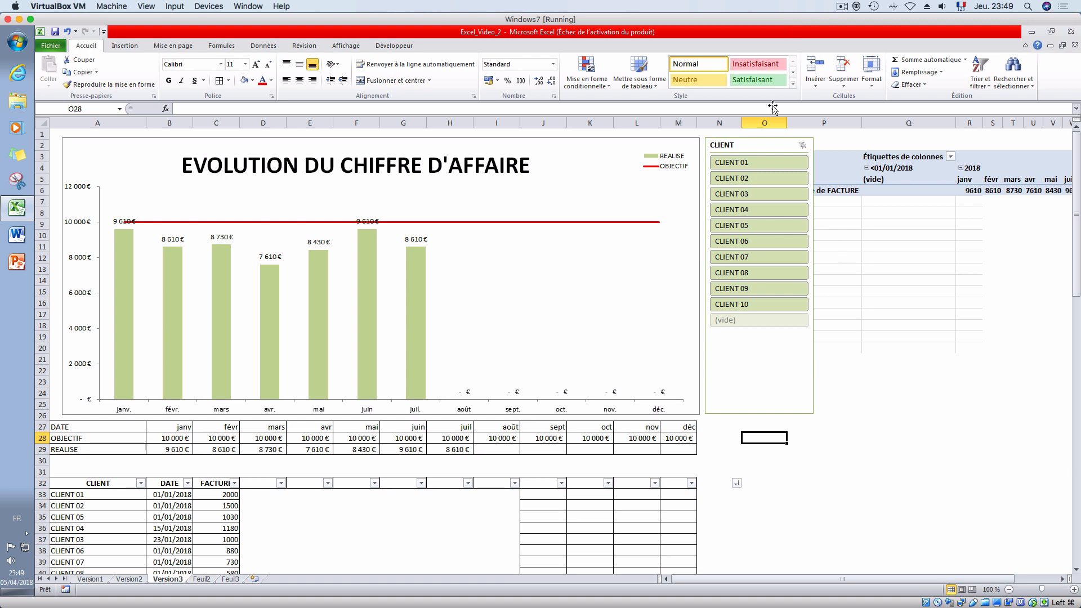
{"action": "left_click", "coordinate": [841, 6]}
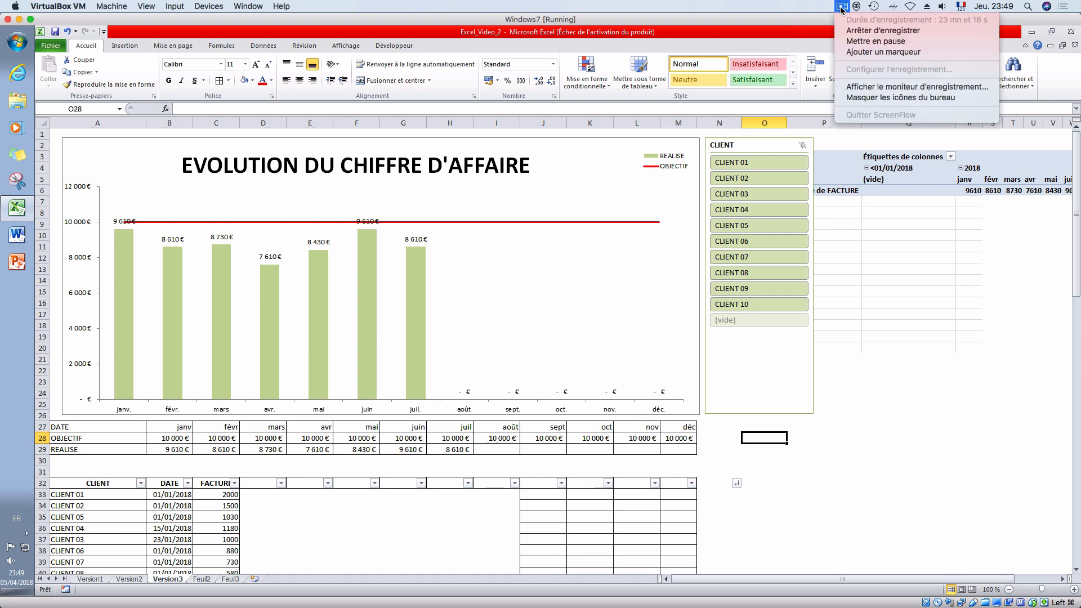
{"action": "left_click", "coordinate": [863, 43]}
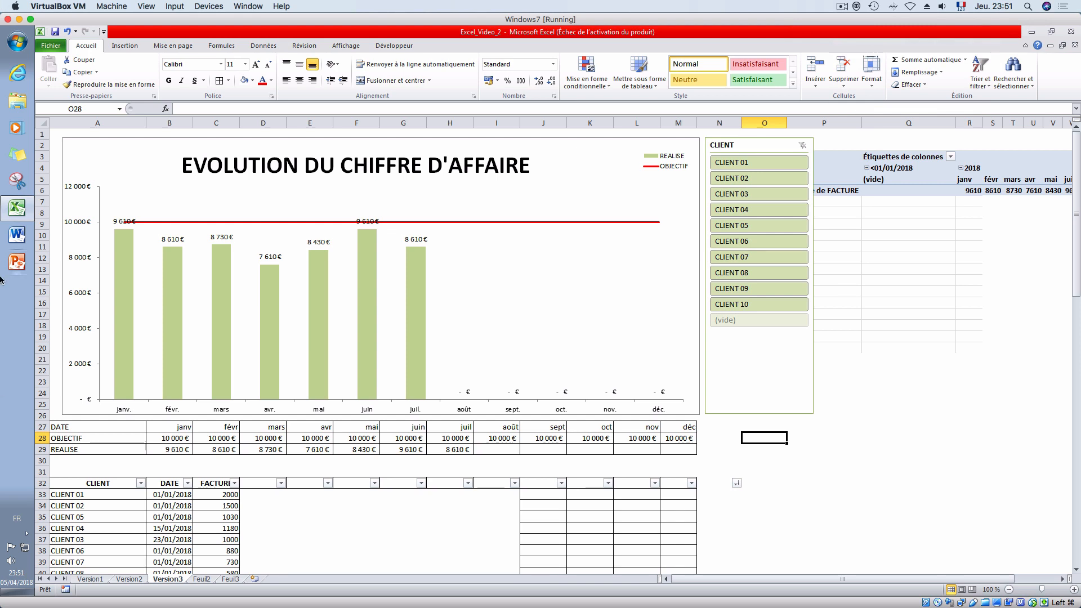
- Switch to OpenBoard and decline visiting the download page for the new update
{"action": "mouse_move", "coordinate": [1, 356]}
{"action": "key", "text": "super+shift+2"}
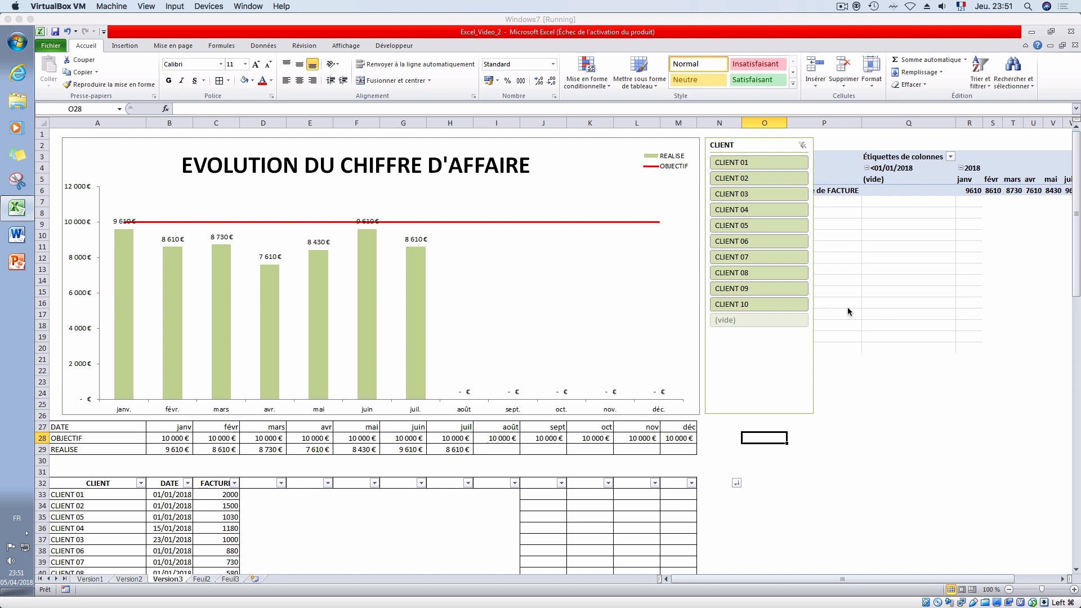
{"action": "key", "text": "super+Tab"}
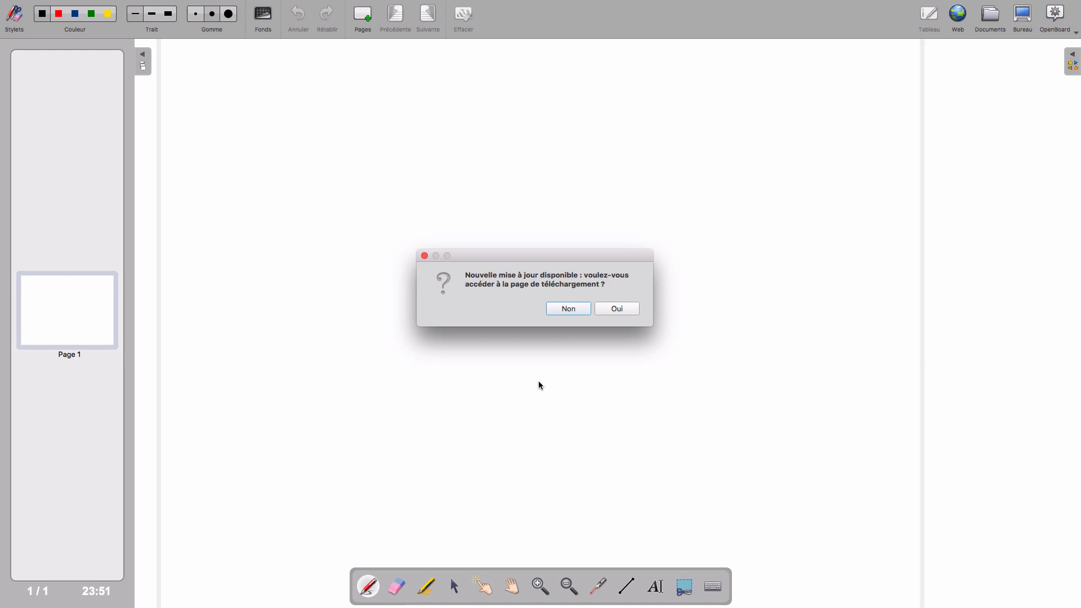
{"action": "left_click", "coordinate": [577, 314]}
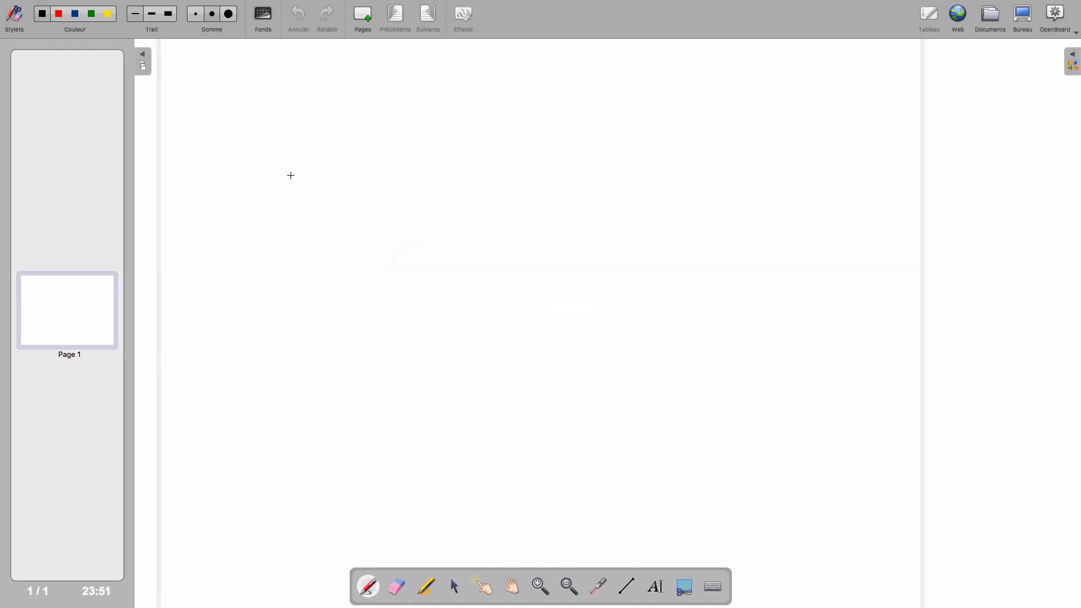
- Draw a diagonal test stroke with the pen on the blank page and erase it
{"action": "left_click_drag", "start_coordinate": [423, 177], "coordinate": [591, 342]}
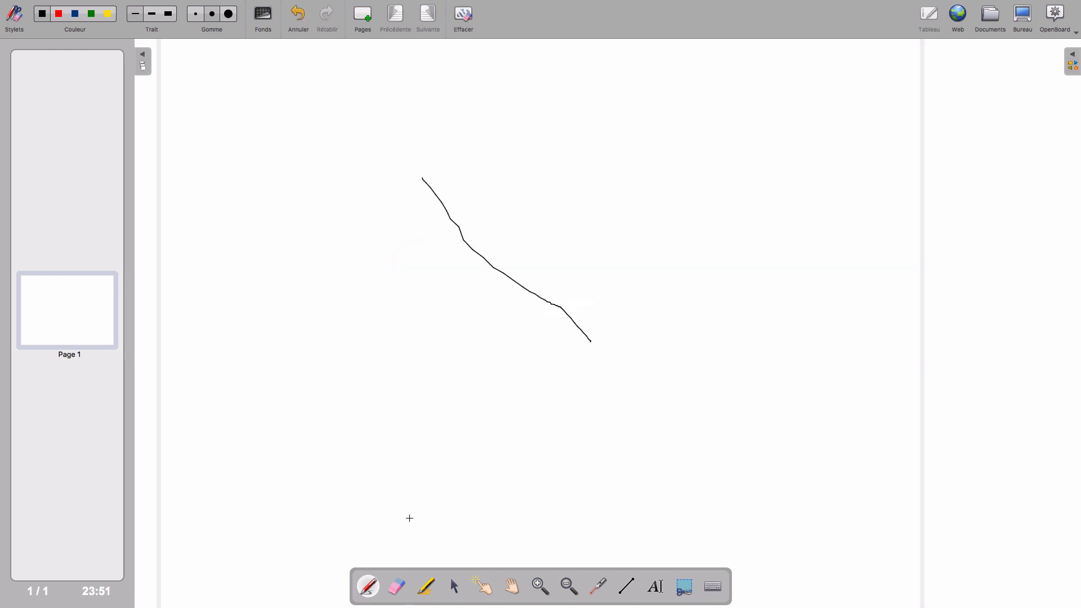
{"action": "left_click", "coordinate": [404, 593]}
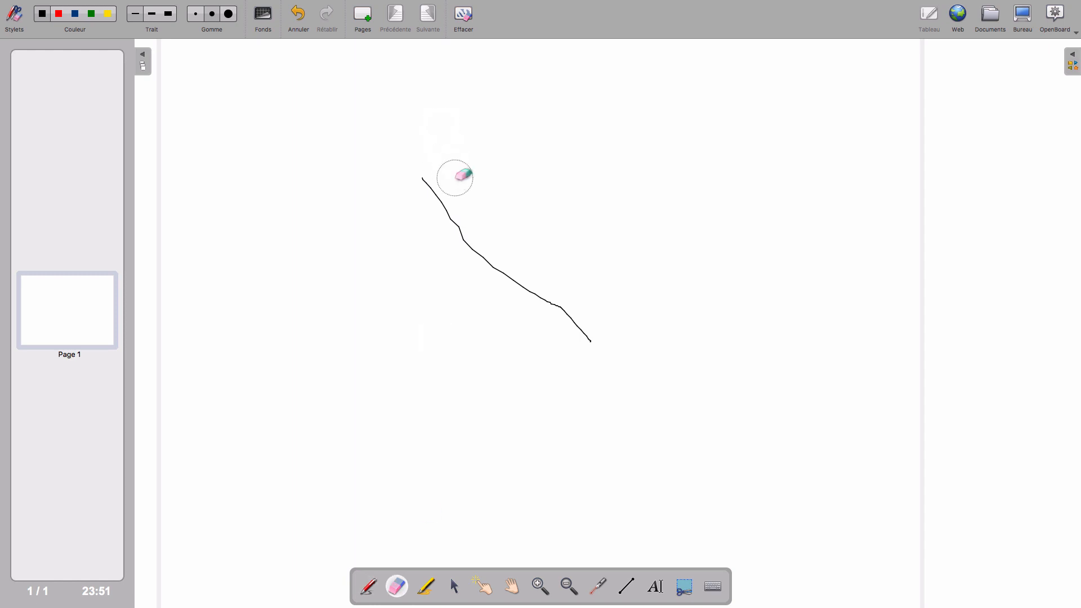
{"action": "mouse_move", "coordinate": [456, 174]}
{"action": "left_mouse_down"}
{"action": "mouse_move", "coordinate": [430, 181]}
{"action": "mouse_move", "coordinate": [545, 319]}
{"action": "mouse_move", "coordinate": [589, 333]}
{"action": "left_mouse_up"}
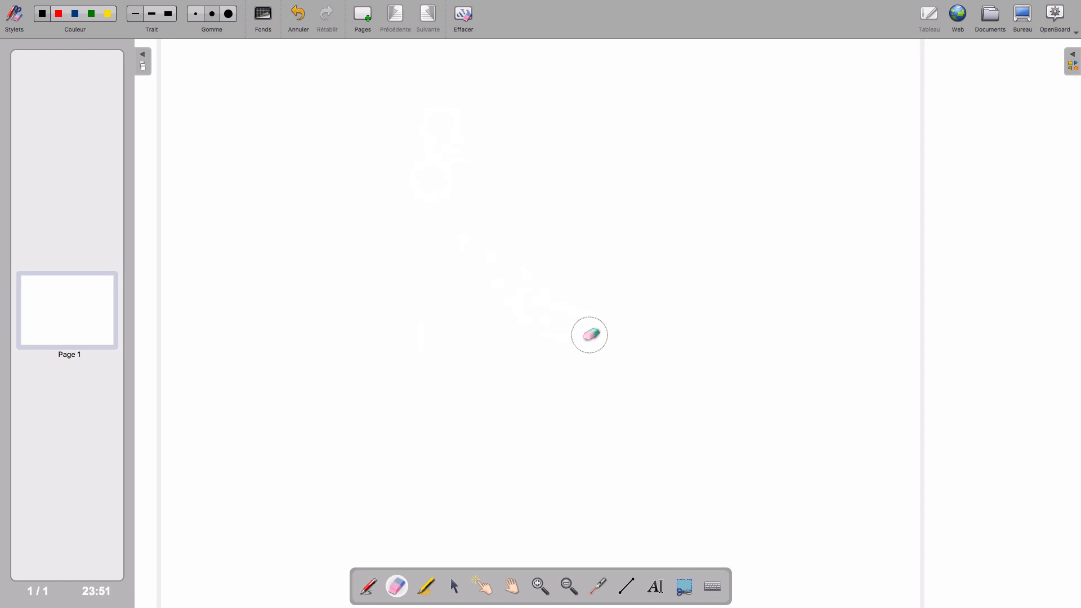
- Draw a large four-sided box with the pen in the middle of the page, with a horizontal arrow pointing right from it
{"action": "left_click", "coordinate": [369, 586]}
{"action": "left_click_drag", "start_coordinate": [427, 213], "coordinate": [443, 291]}
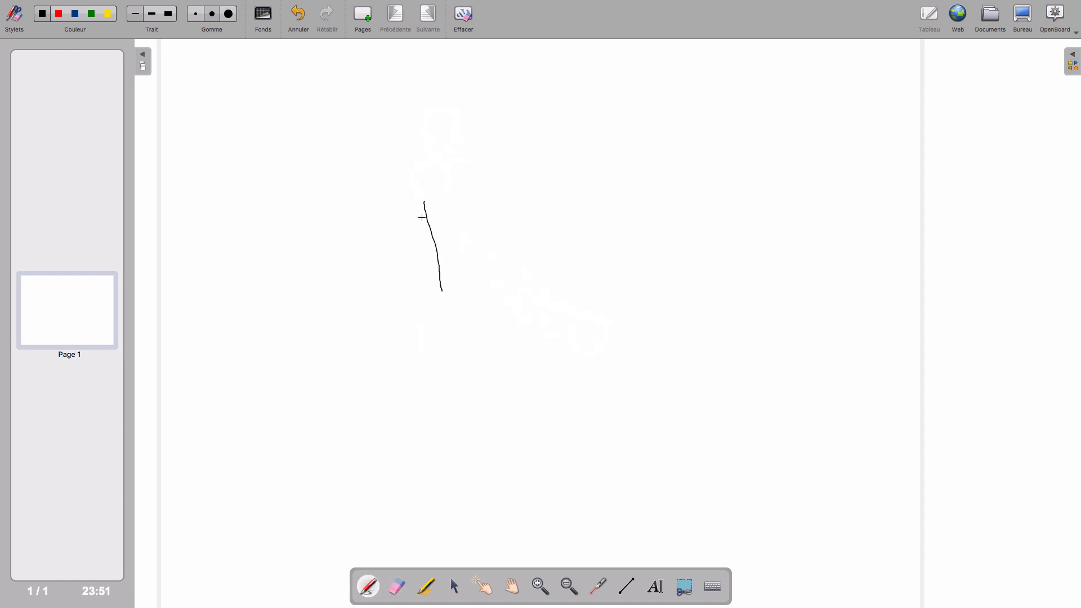
{"action": "mouse_move", "coordinate": [432, 199]}
{"action": "left_mouse_down"}
{"action": "mouse_move", "coordinate": [672, 322]}
{"action": "mouse_move", "coordinate": [449, 319]}
{"action": "left_mouse_up"}
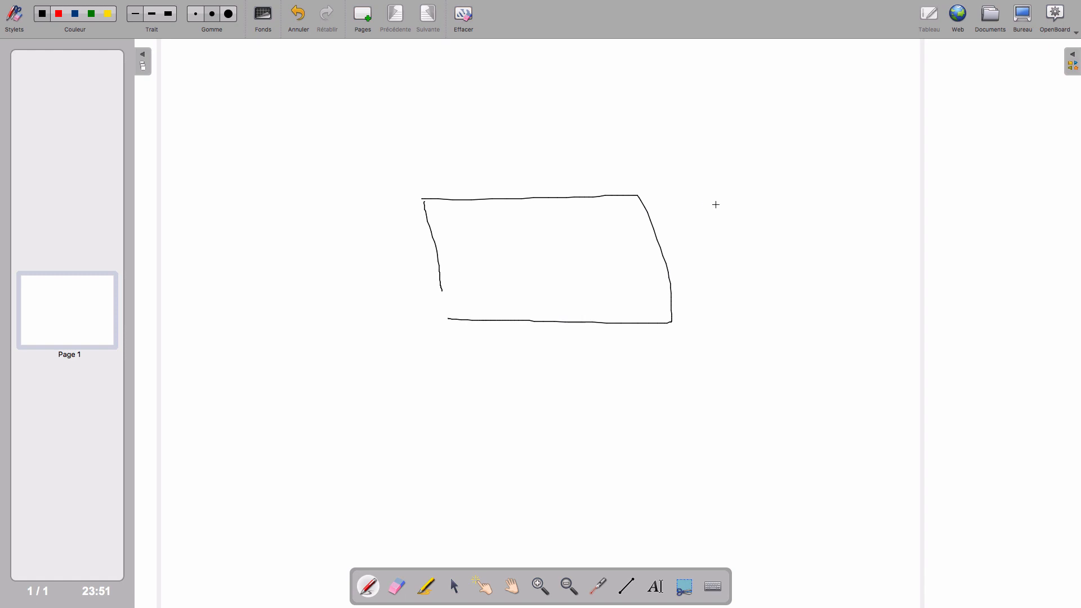
{"action": "left_click_drag", "start_coordinate": [666, 248], "coordinate": [739, 253]}
- Sketch a small chart beyond the arrow, with two axes, a rising trend line and four vertical bars
{"action": "left_click_drag", "start_coordinate": [784, 299], "coordinate": [912, 297]}
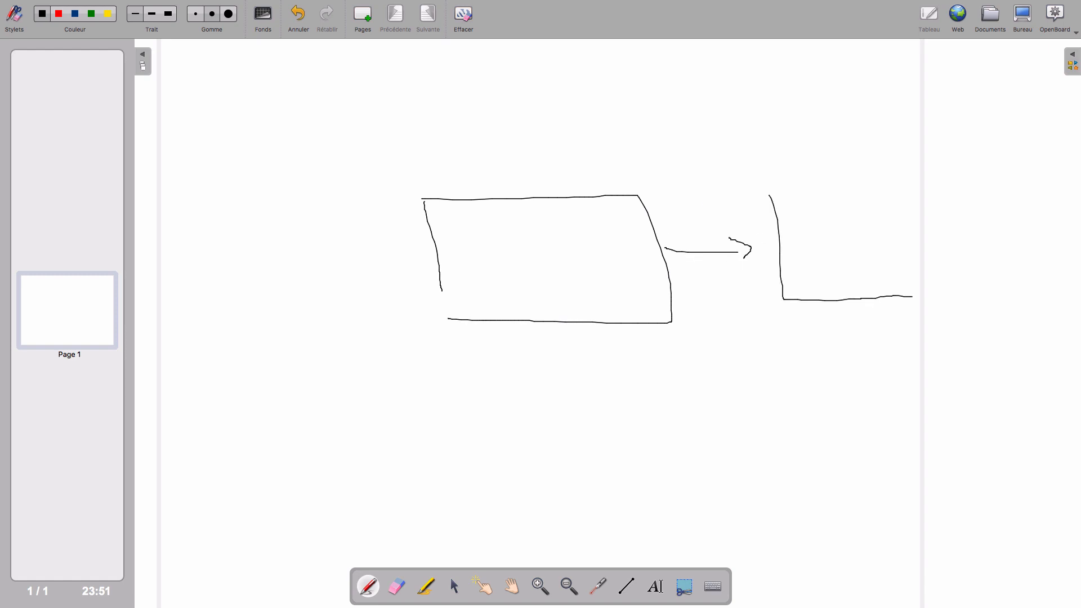
{"action": "left_click_drag", "start_coordinate": [777, 238], "coordinate": [894, 196]}
{"action": "left_click_drag", "start_coordinate": [787, 245], "coordinate": [791, 288]}
{"action": "mouse_move", "coordinate": [789, 241]}
{"action": "left_mouse_down"}
{"action": "mouse_move", "coordinate": [806, 265]}
{"action": "mouse_move", "coordinate": [806, 301]}
{"action": "mouse_move", "coordinate": [819, 233]}
{"action": "mouse_move", "coordinate": [828, 285]}
{"action": "mouse_move", "coordinate": [834, 213]}
{"action": "mouse_move", "coordinate": [853, 216]}
{"action": "mouse_move", "coordinate": [858, 290]}
{"action": "mouse_move", "coordinate": [880, 223]}
{"action": "mouse_move", "coordinate": [887, 286]}
{"action": "left_mouse_up"}
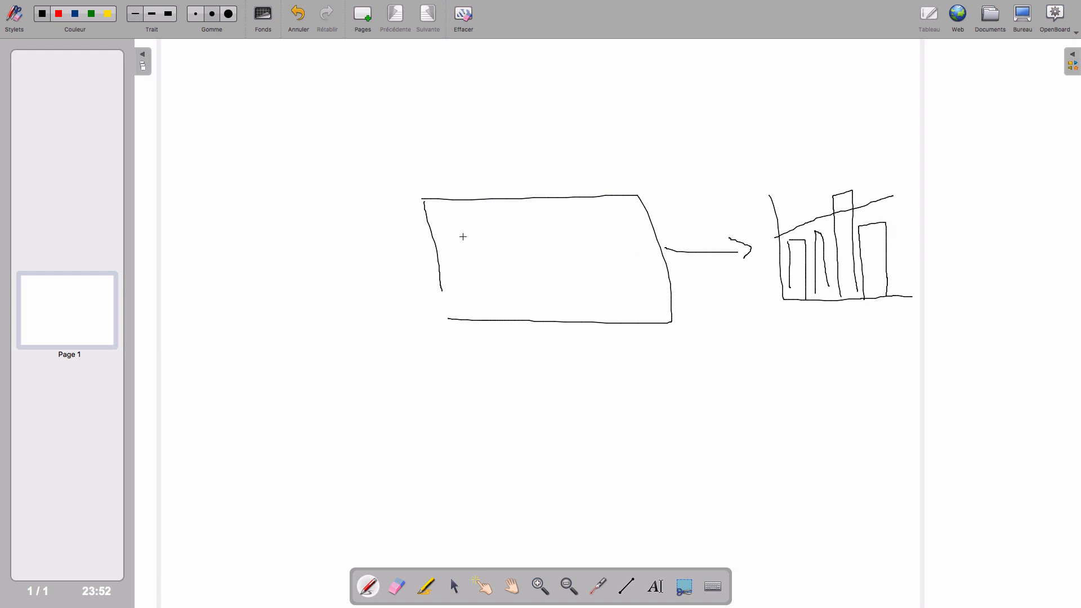
- Handwrite "PROCESS" inside the large box
{"action": "mouse_move", "coordinate": [463, 237]}
{"action": "left_mouse_down"}
{"action": "mouse_move", "coordinate": [463, 269]}
{"action": "mouse_move", "coordinate": [478, 241]}
{"action": "mouse_move", "coordinate": [462, 248]}
{"action": "mouse_move", "coordinate": [483, 285]}
{"action": "left_mouse_up"}
{"action": "mouse_move", "coordinate": [483, 242]}
{"action": "left_mouse_down"}
{"action": "mouse_move", "coordinate": [502, 272]}
{"action": "mouse_move", "coordinate": [532, 250]}
{"action": "mouse_move", "coordinate": [561, 264]}
{"action": "mouse_move", "coordinate": [620, 244]}
{"action": "mouse_move", "coordinate": [601, 264]}
{"action": "left_mouse_up"}
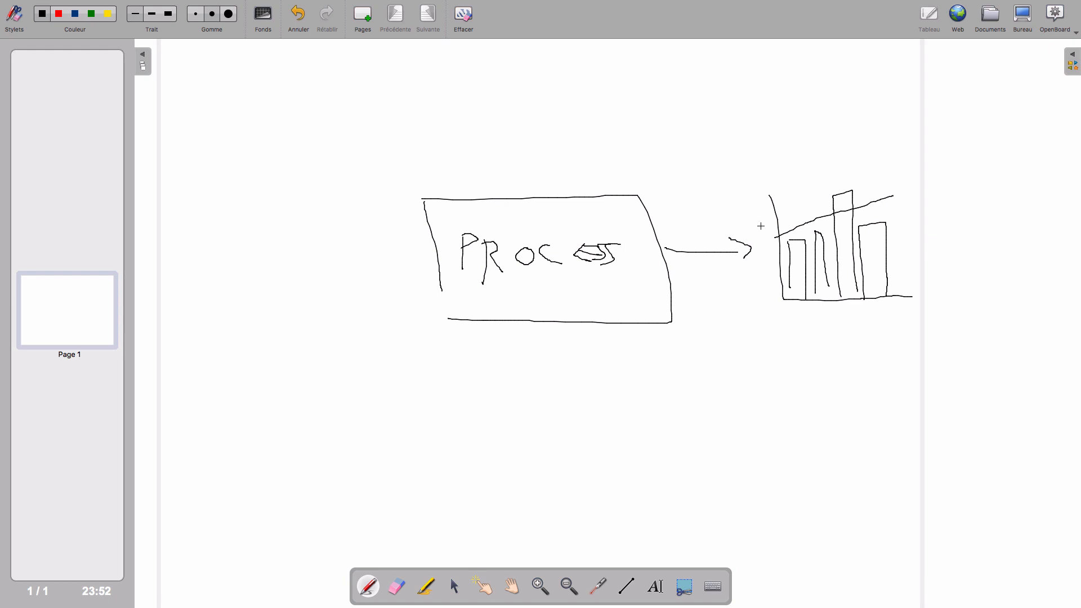
- Add arrowheads to both axes of the sketched chart and draw an arrow running down from it and bending left
{"action": "mouse_move", "coordinate": [767, 209]}
{"action": "left_mouse_down"}
{"action": "mouse_move", "coordinate": [766, 194]}
{"action": "mouse_move", "coordinate": [781, 205]}
{"action": "left_mouse_up"}
{"action": "left_click_drag", "start_coordinate": [906, 286], "coordinate": [909, 302]}
{"action": "mouse_move", "coordinate": [848, 309]}
{"action": "left_mouse_down"}
{"action": "mouse_move", "coordinate": [857, 434]}
{"action": "mouse_move", "coordinate": [782, 443]}
{"action": "mouse_move", "coordinate": [799, 461]}
{"action": "left_mouse_up"}
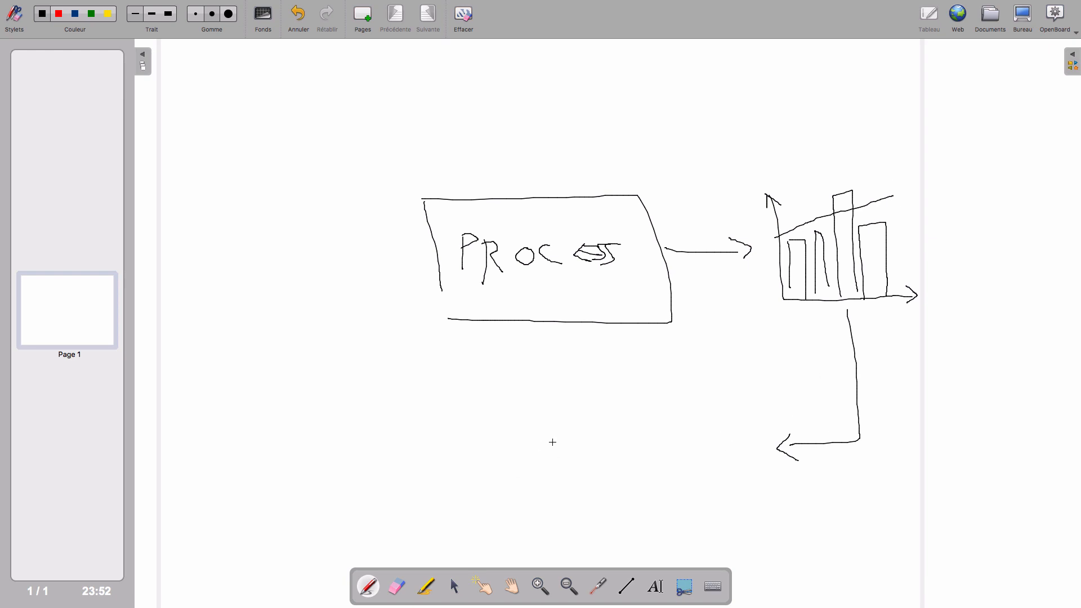
- Draw a large question mark below the box and a bent double-line arrow leading back to the box's lower-left corner
{"action": "mouse_move", "coordinate": [669, 417]}
{"action": "left_mouse_down"}
{"action": "mouse_move", "coordinate": [691, 444]}
{"action": "mouse_move", "coordinate": [666, 466]}
{"action": "mouse_move", "coordinate": [669, 484]}
{"action": "mouse_move", "coordinate": [546, 450]}
{"action": "mouse_move", "coordinate": [399, 454]}
{"action": "mouse_move", "coordinate": [449, 358]}
{"action": "left_mouse_up"}
{"action": "mouse_move", "coordinate": [385, 425]}
{"action": "left_mouse_down"}
{"action": "mouse_move", "coordinate": [415, 352]}
{"action": "mouse_move", "coordinate": [451, 324]}
{"action": "mouse_move", "coordinate": [463, 364]}
{"action": "left_mouse_up"}
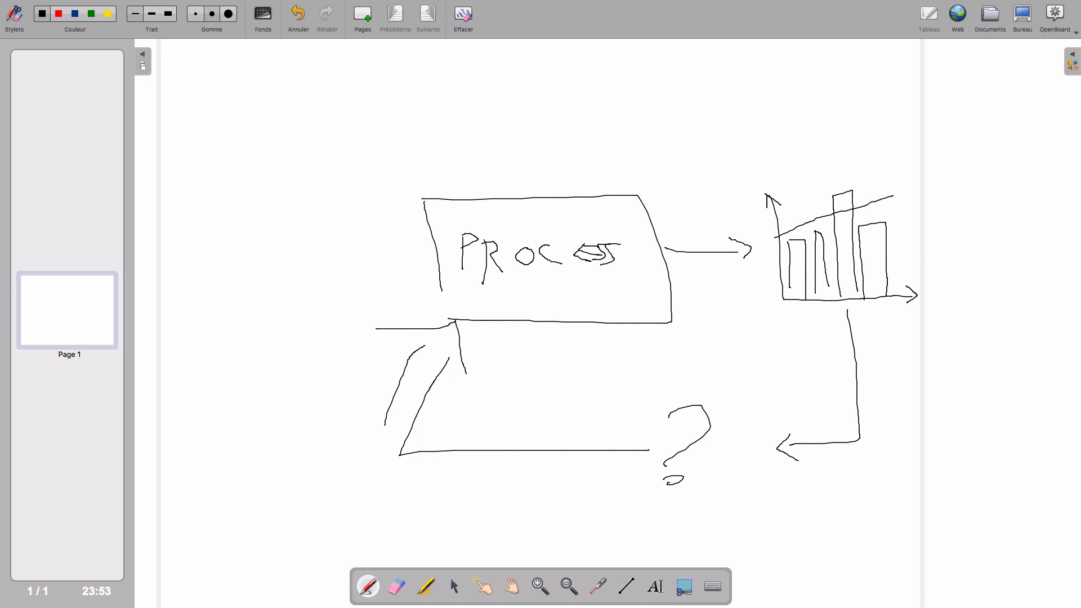
{"action": "left_click_drag", "start_coordinate": [735, 243], "coordinate": [749, 254]}
{"action": "left_click_drag", "start_coordinate": [908, 287], "coordinate": [911, 303]}
- Switch to the Excel workbook on the desktop and review the Version1 and Version2 sheets, ending on Version3
{"action": "left_click", "coordinate": [1023, 17]}
{"action": "left_click", "coordinate": [855, 458]}
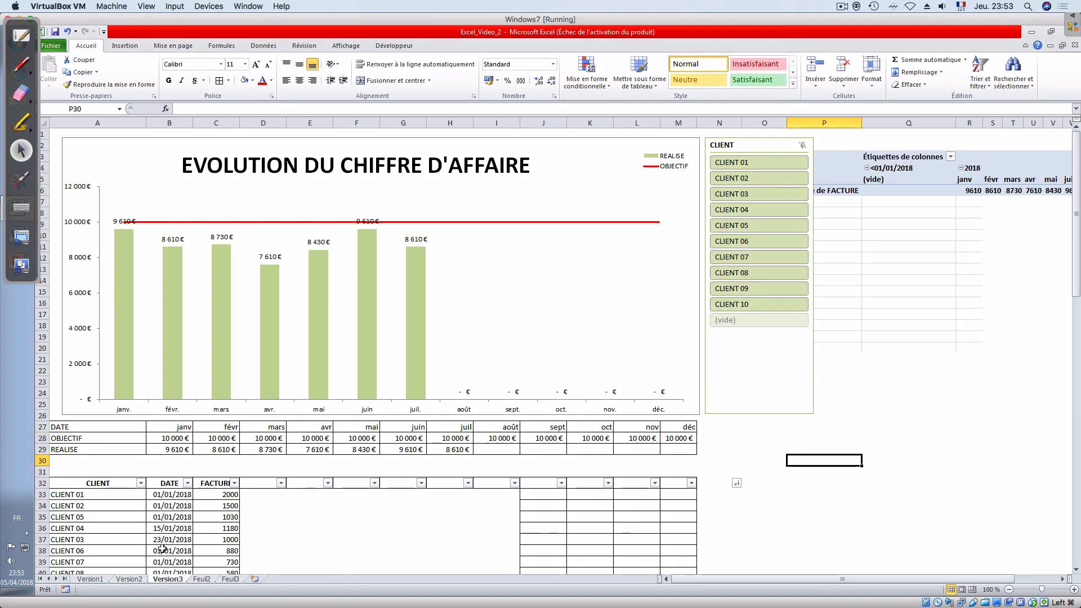
{"action": "left_click", "coordinate": [101, 581]}
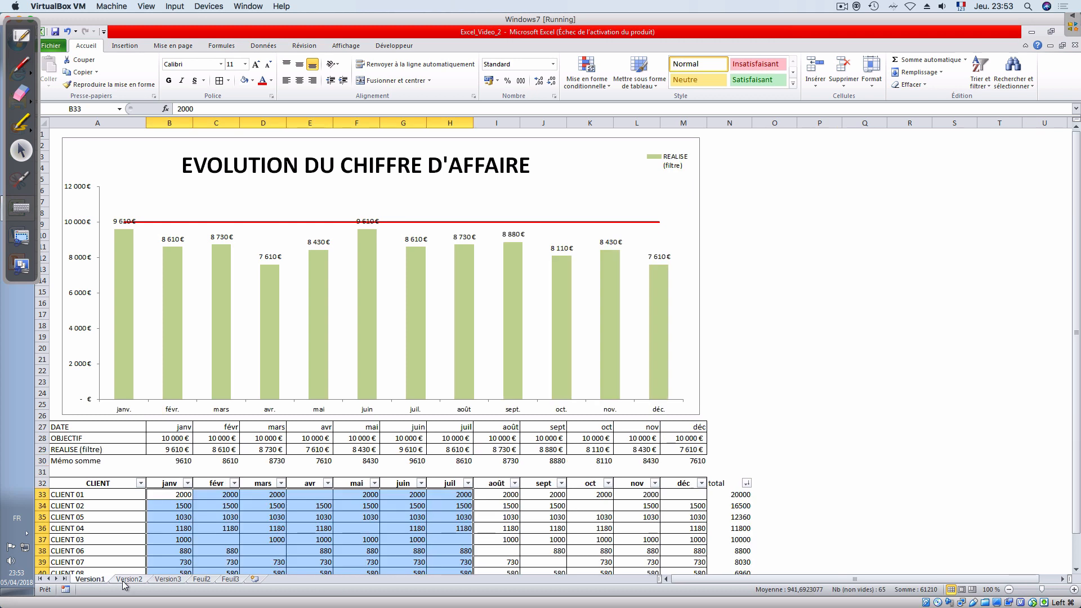
{"action": "left_click", "coordinate": [125, 580]}
{"action": "left_click", "coordinate": [167, 580]}
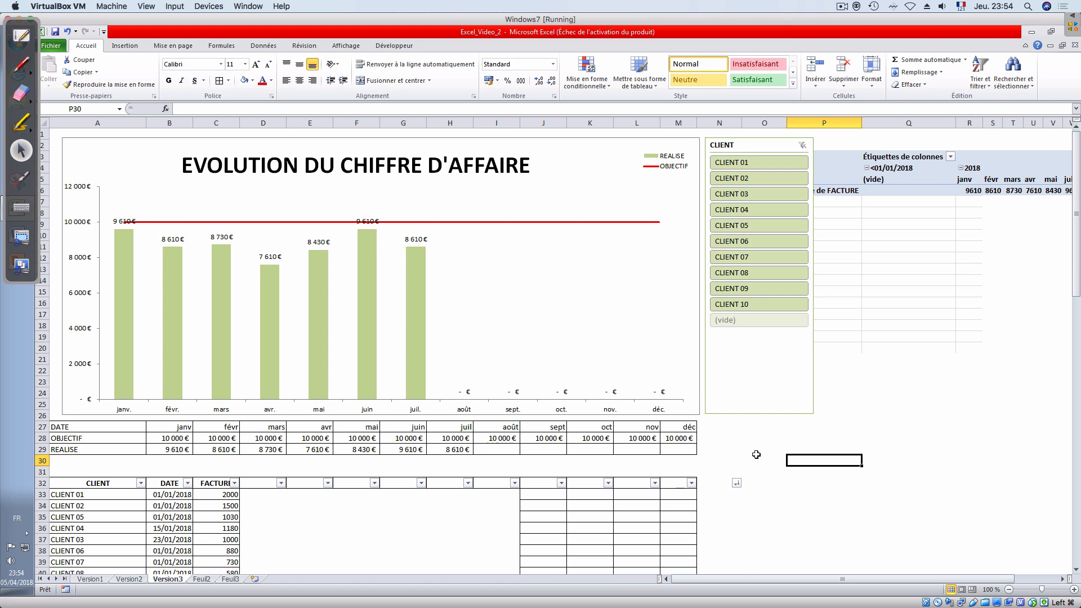
{"action": "left_click", "coordinate": [842, 7]}
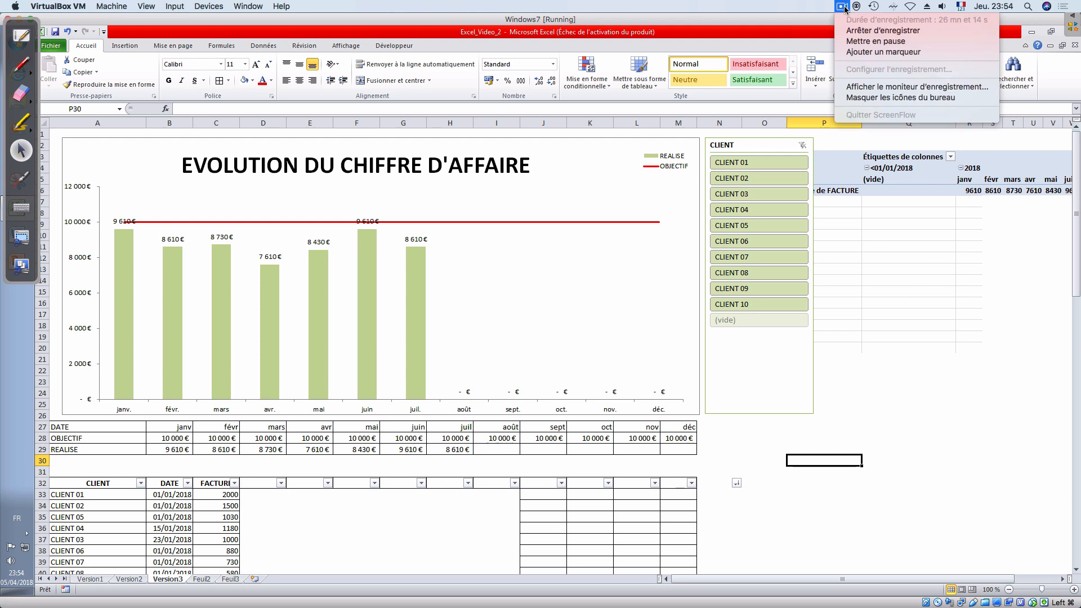